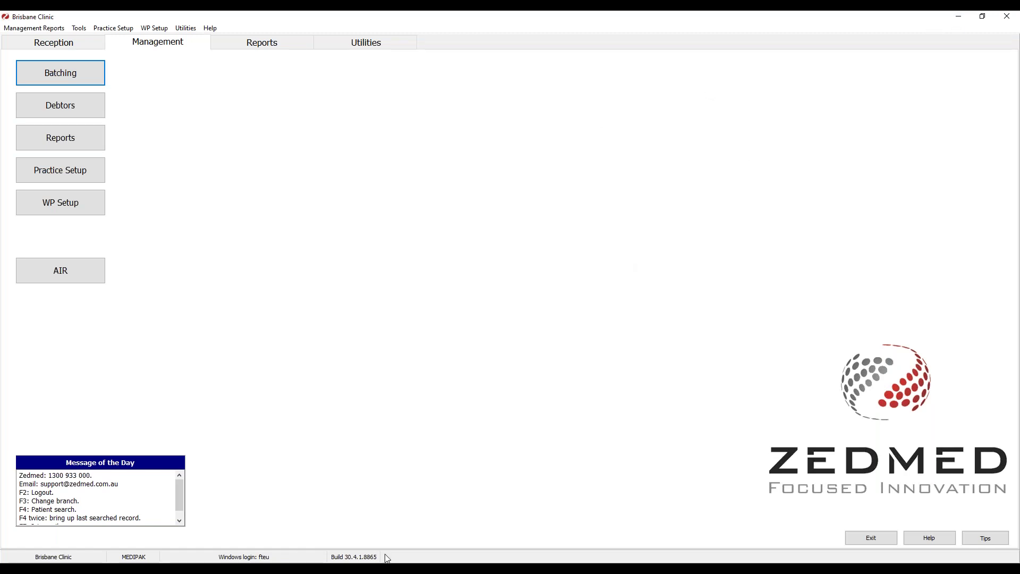
left_click(391, 569)
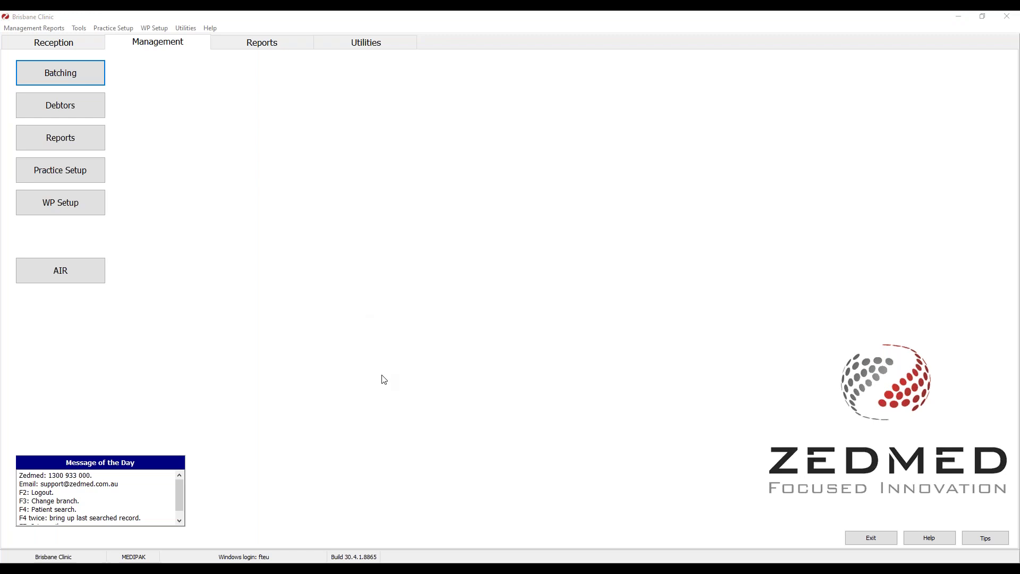
left_click(817, 233)
- Enable Medicare Australia Online Claim in the third-party links configuration, set it to Production (live), and save the settings
left_click(234, 44)
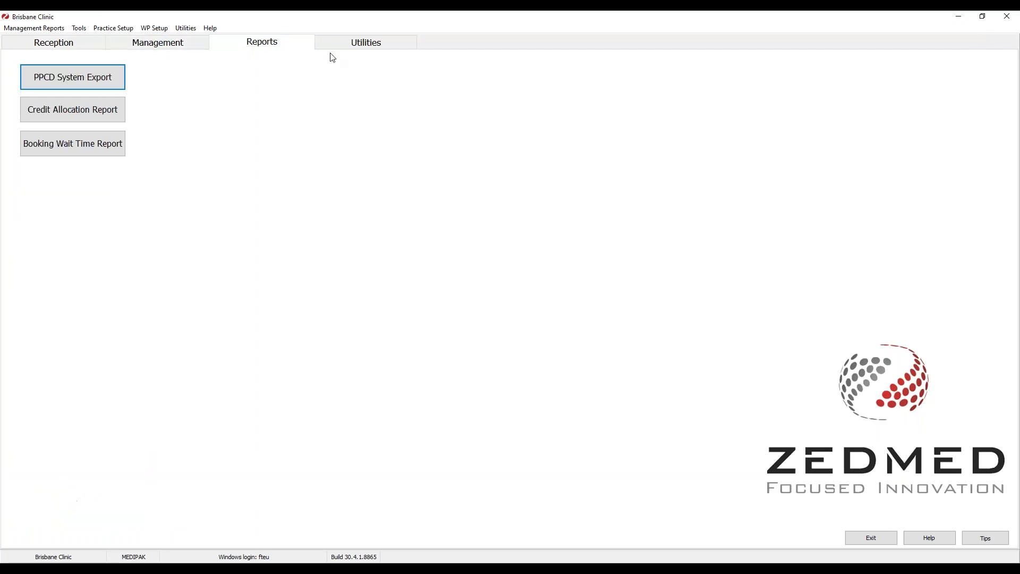
left_click(375, 43)
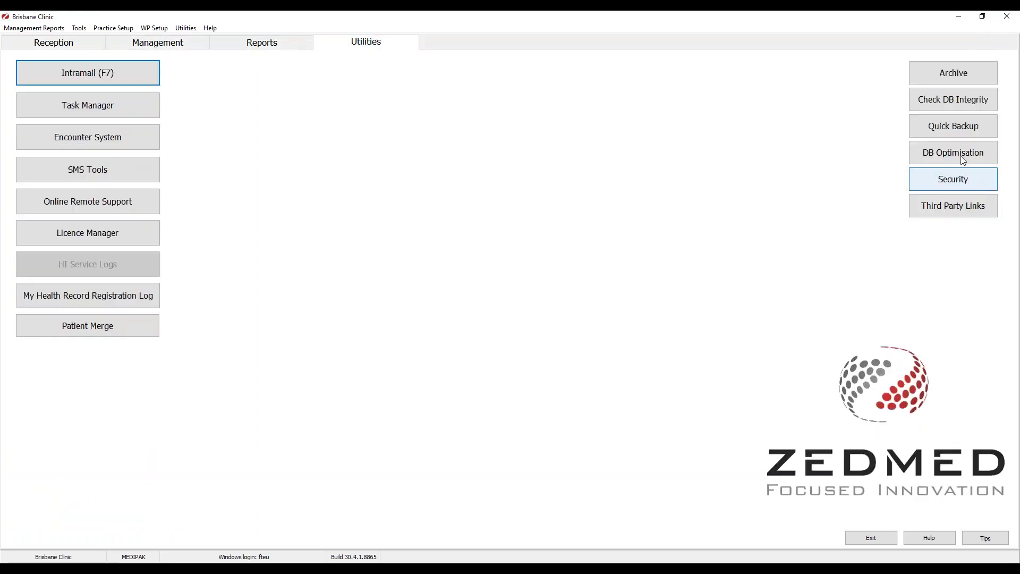
left_click(938, 216)
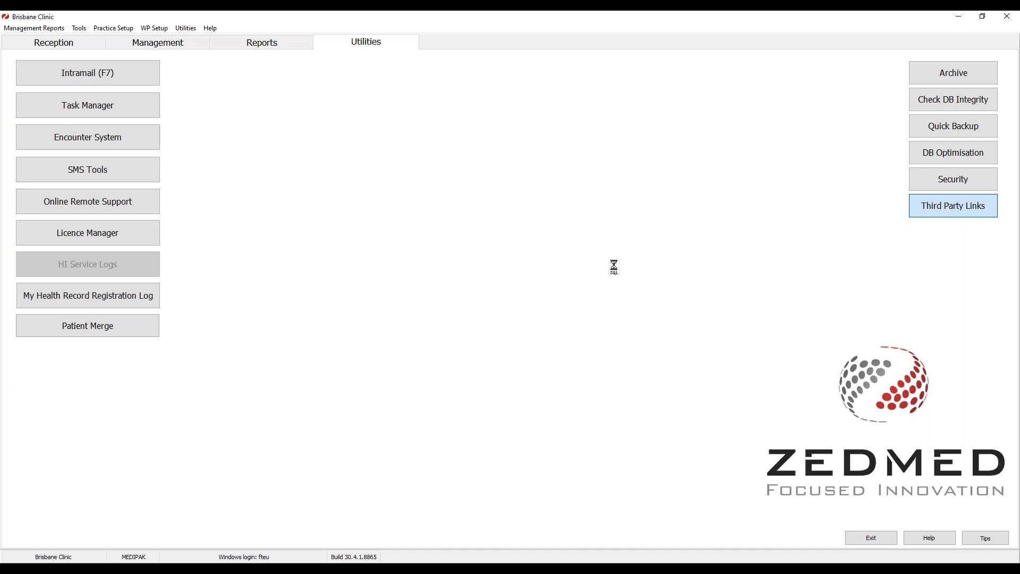
left_click(612, 245)
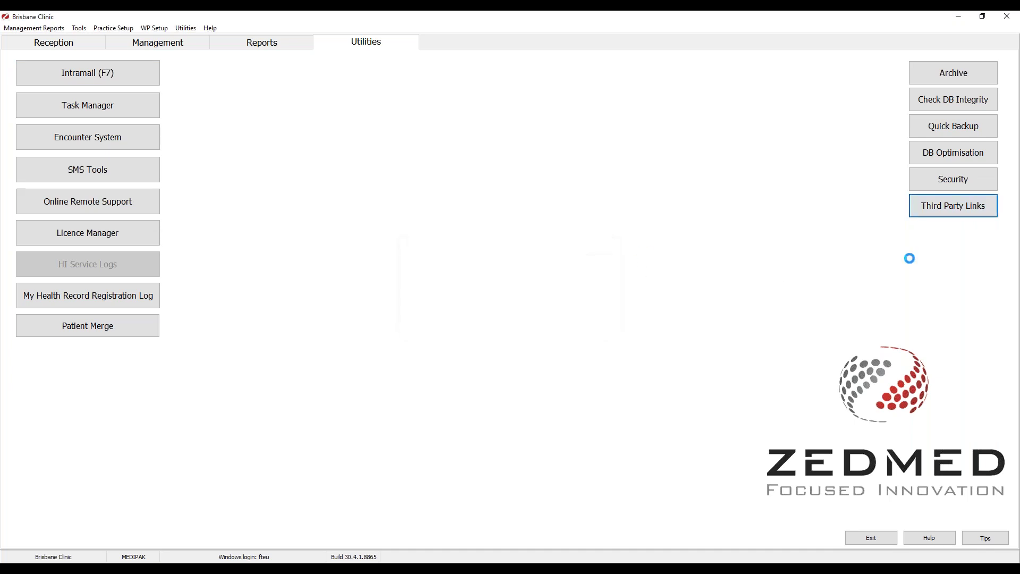
left_click(939, 212)
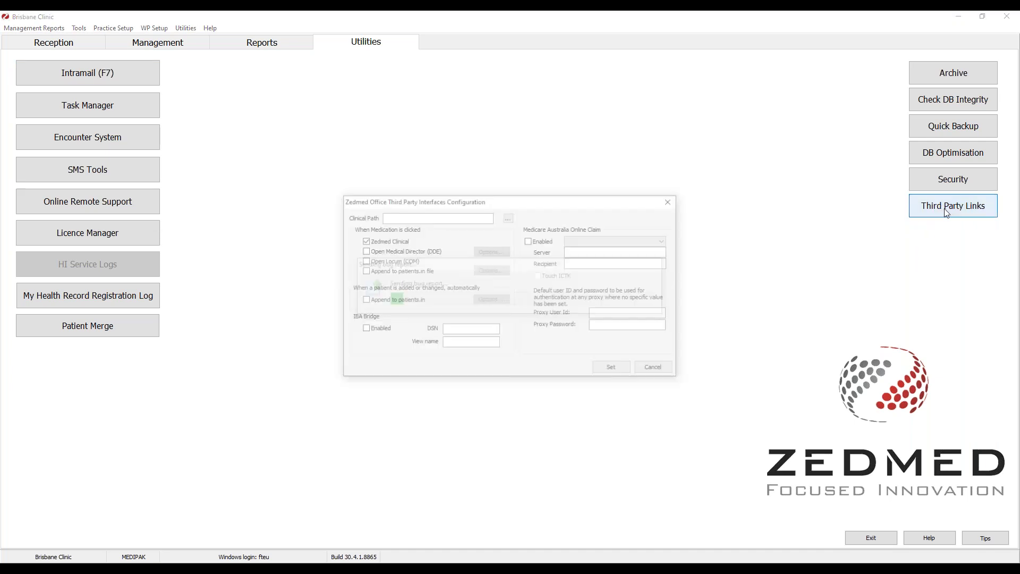
left_click(529, 242)
left_click(579, 242)
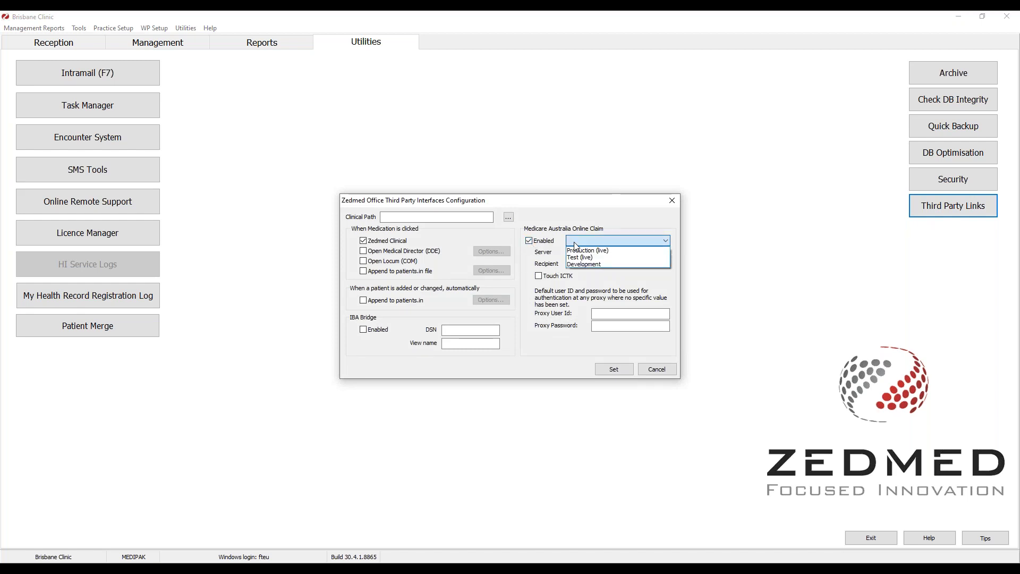
left_click(580, 250)
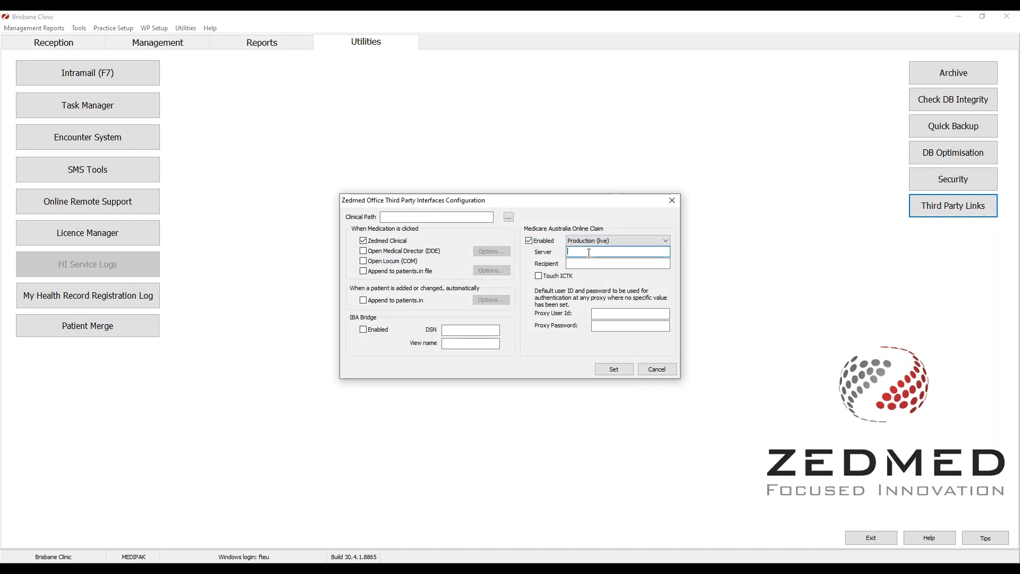
left_click(589, 252)
left_click(619, 370)
left_click(583, 313)
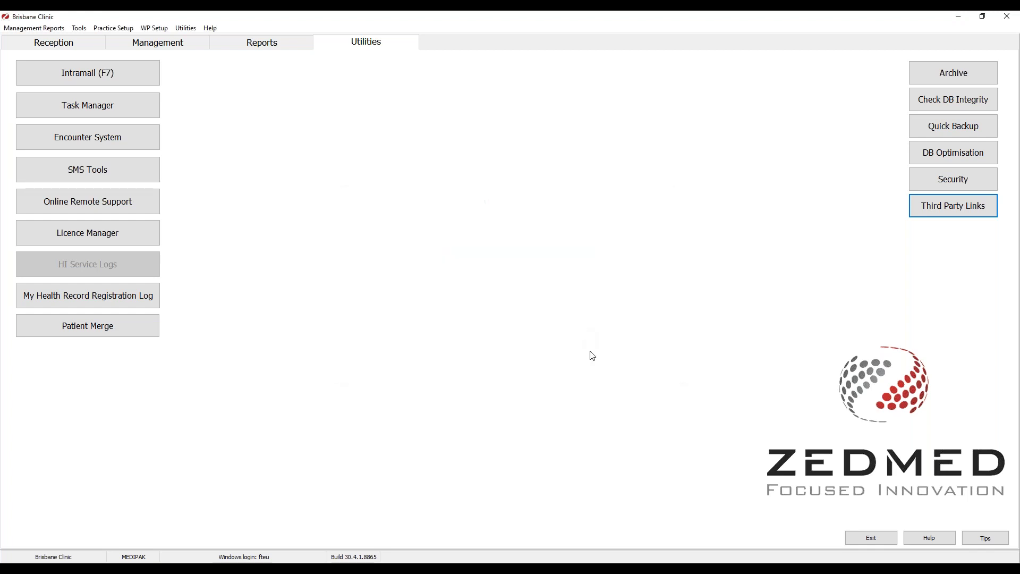
- Open the appointments grid from the reception functions
left_click(60, 46)
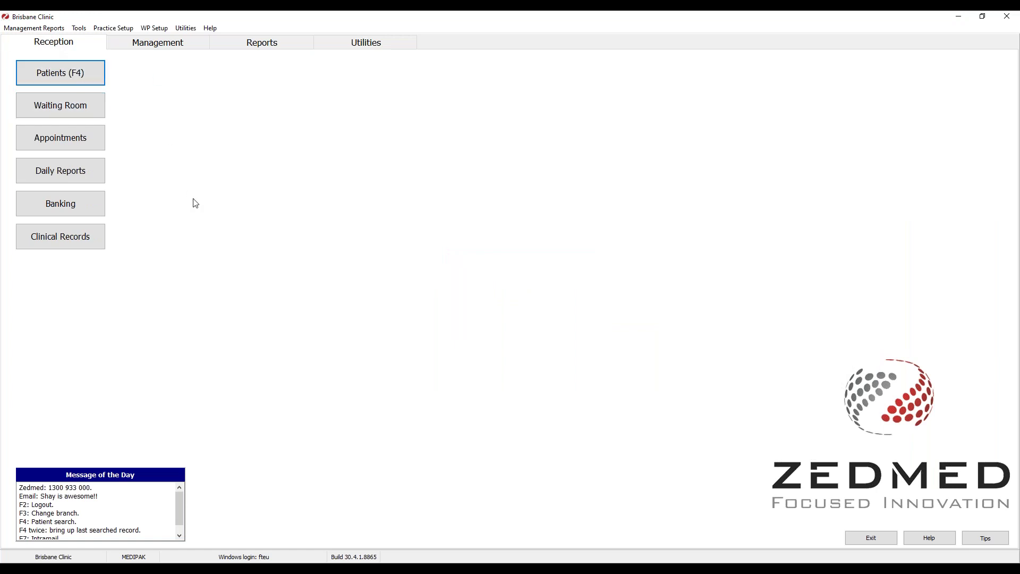
left_click(82, 148)
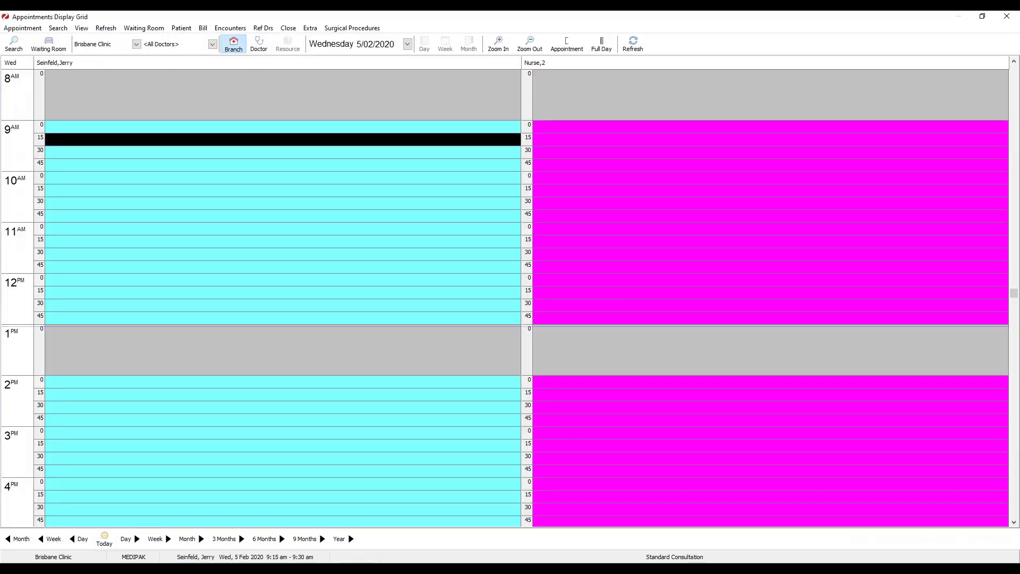
double_click(82, 144)
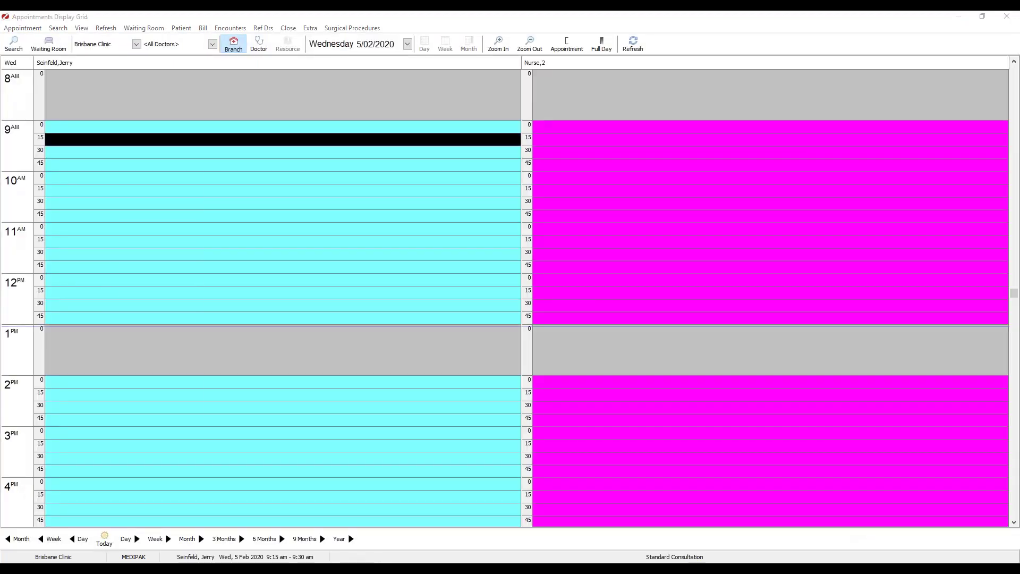
type("max")
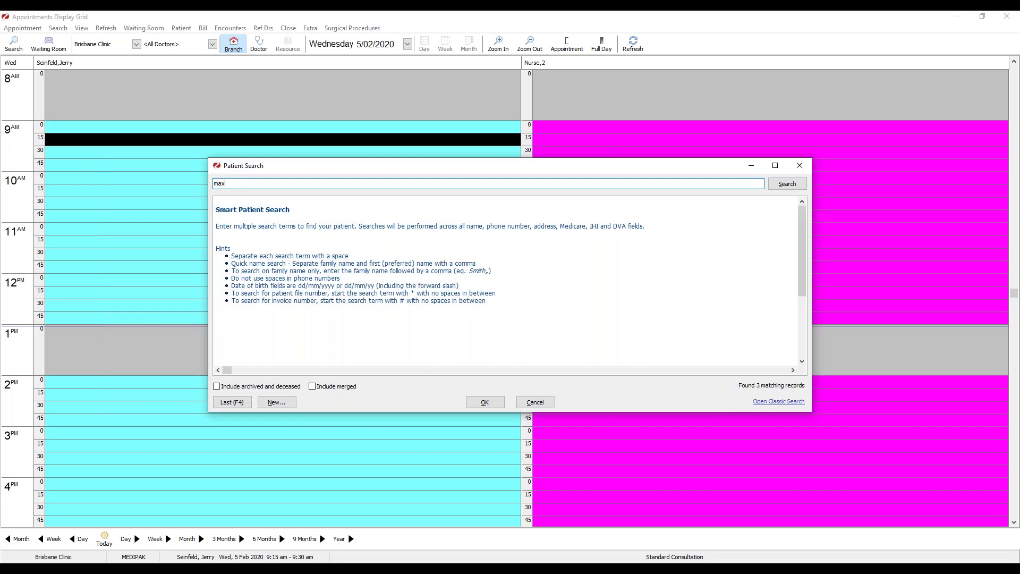
double_click(279, 212)
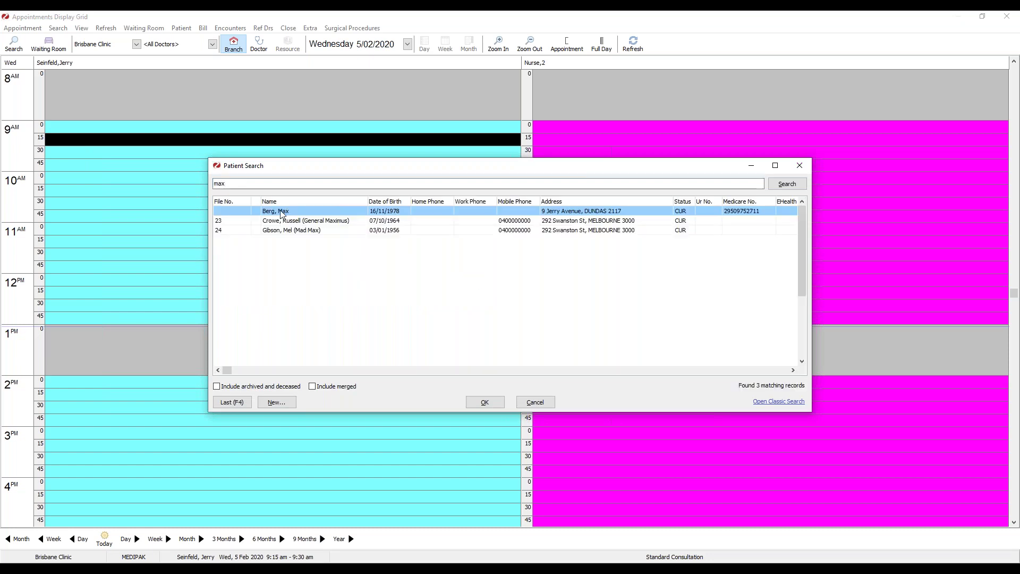
left_click(662, 361)
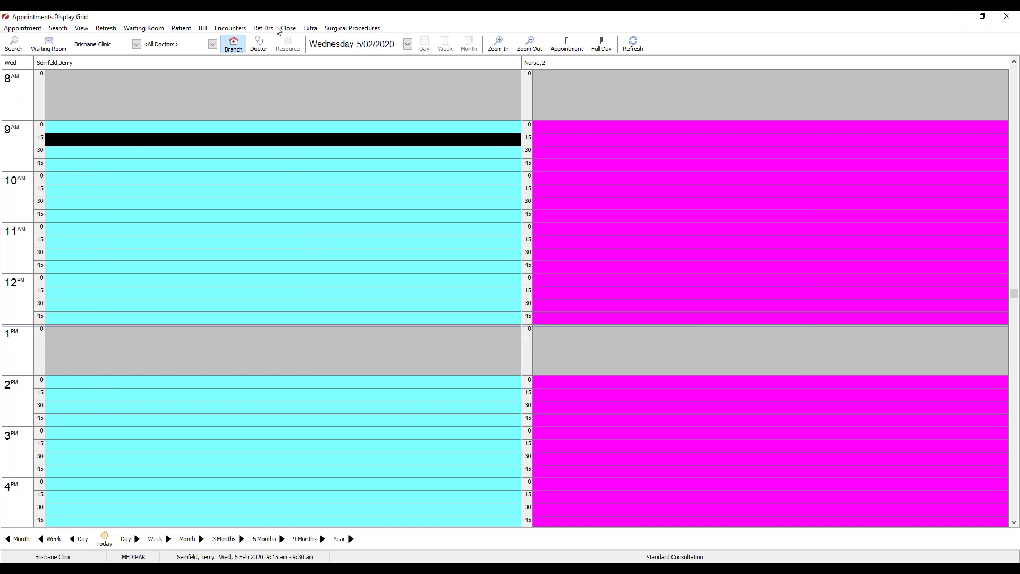
- Book the 9:15 slot in the first doctor's column for the patient found by first name, with appointment type Std Consultation
double_click(197, 141)
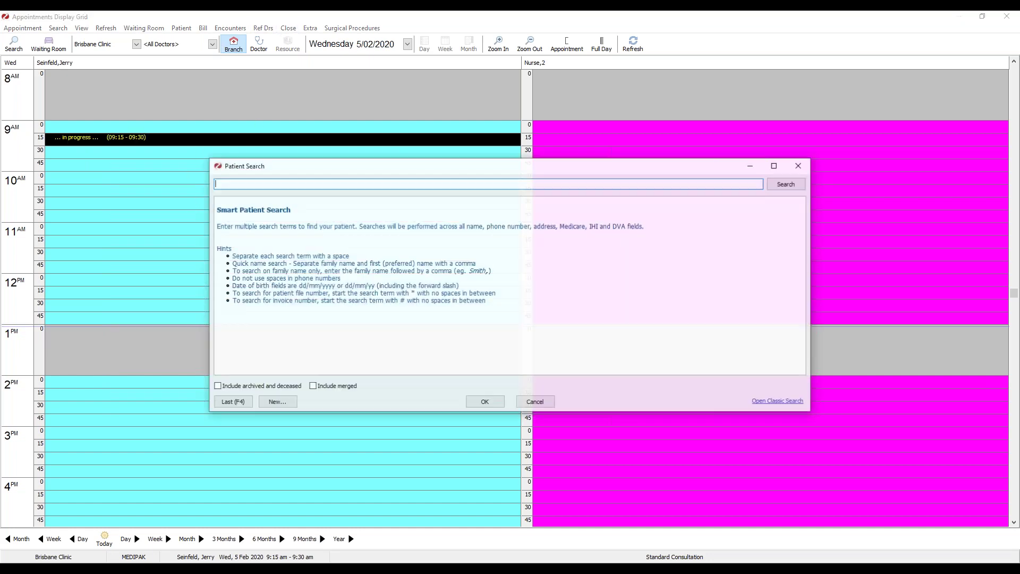
type("max")
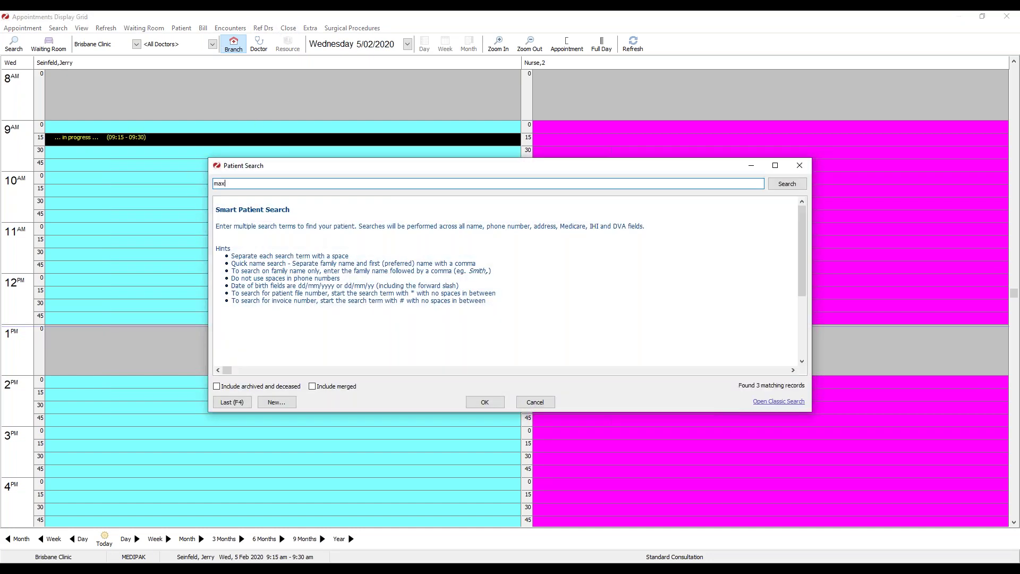
key("Return")
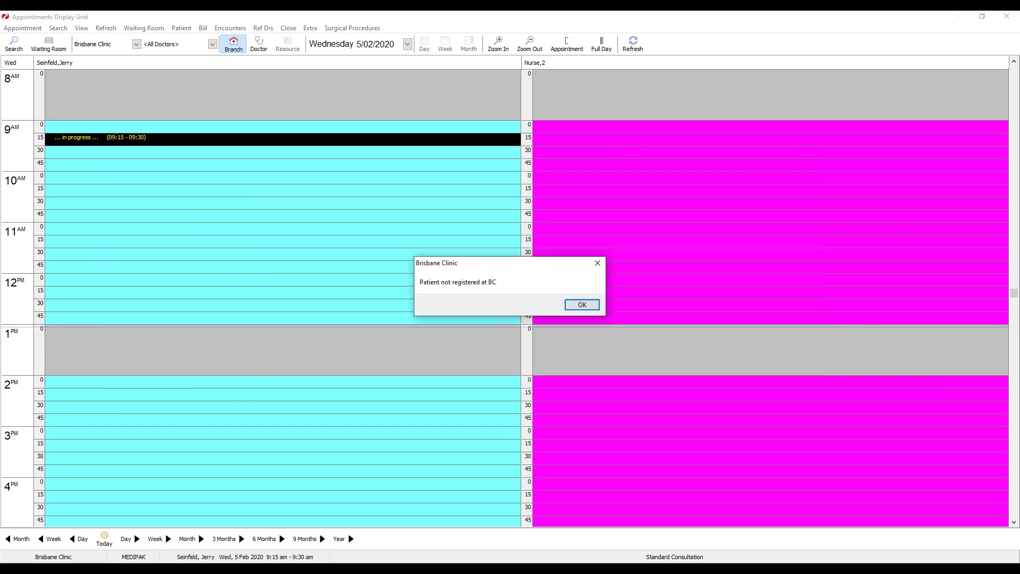
left_click(582, 305)
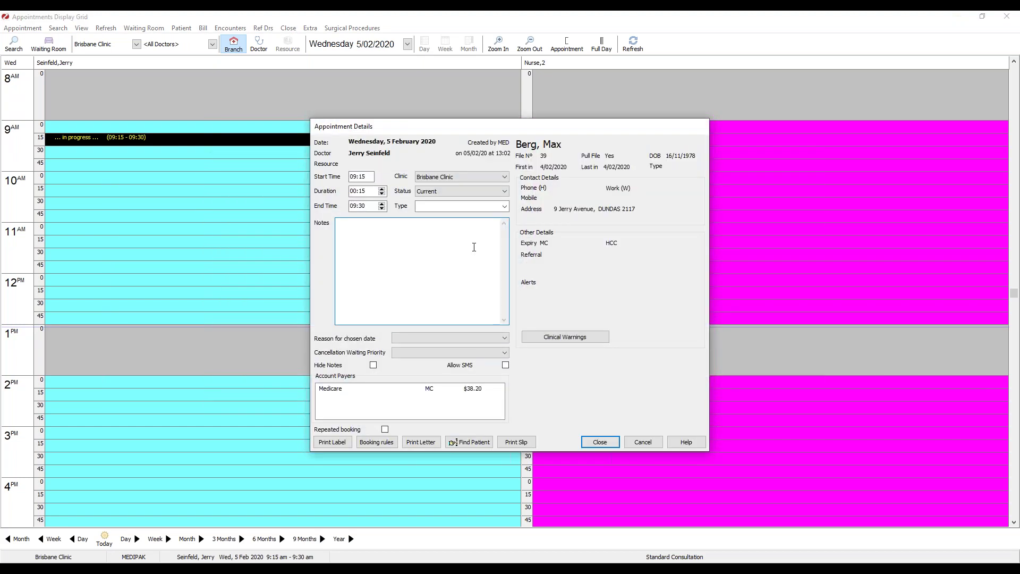
left_click(465, 205)
left_click(448, 219)
left_click(599, 441)
- Attend the patient booked at 9:15, check them in the waiting room, and return to the appointments grid
right_click(160, 144)
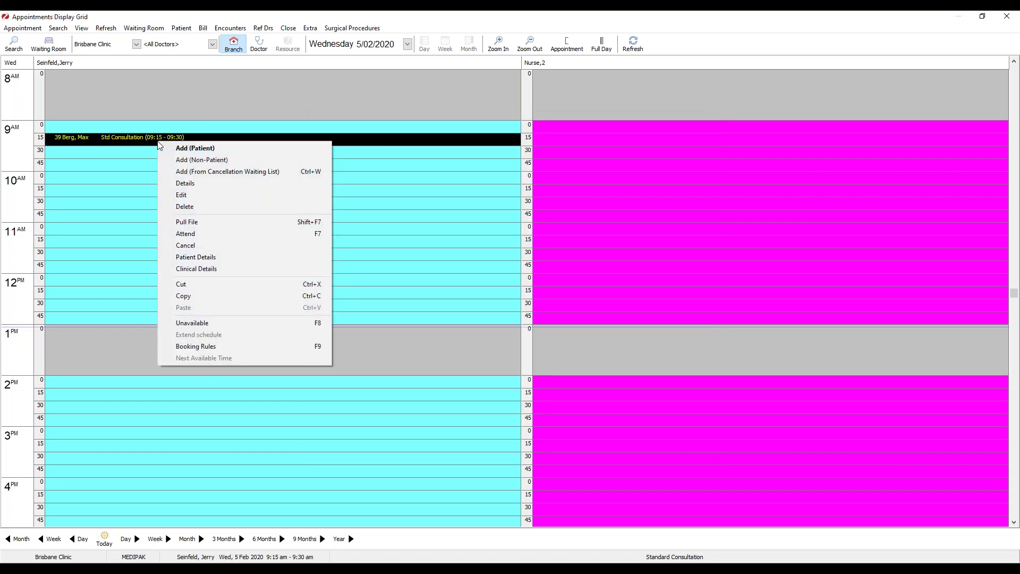
left_click(190, 237)
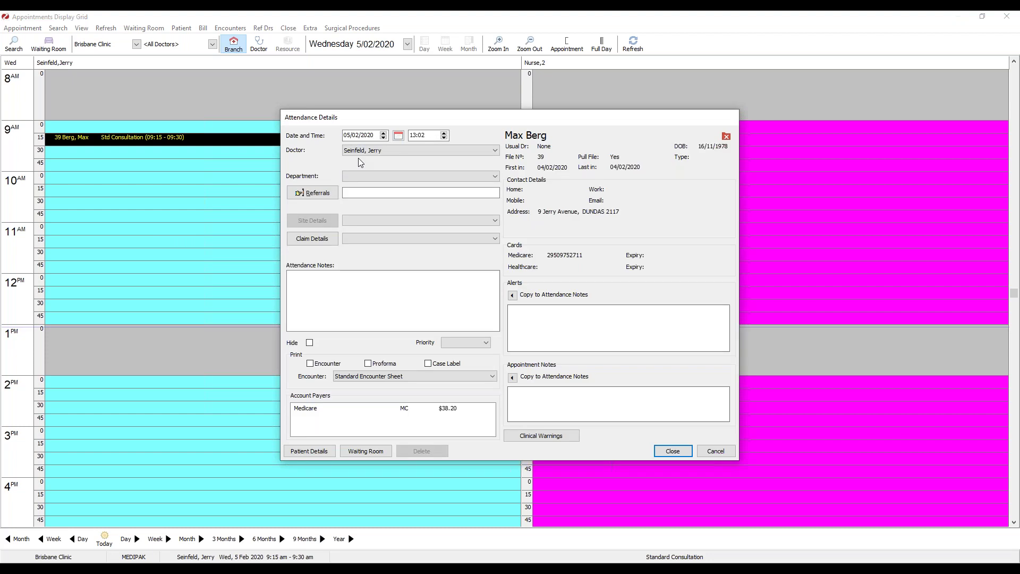
left_click(365, 450)
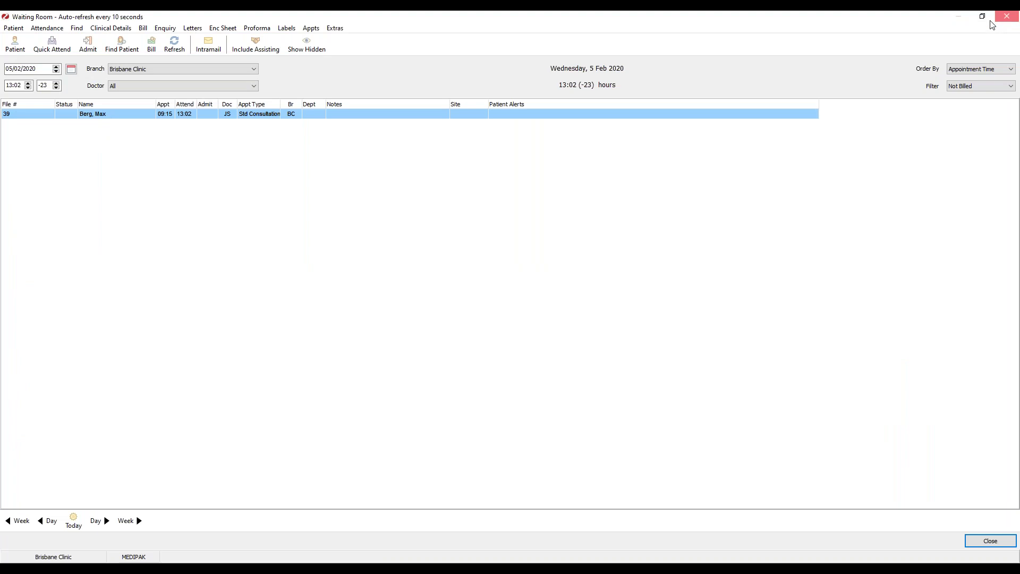
left_click(1006, 16)
- Open the 9:15 patient's details and try to run an online patient verification with a Brisbane Clinic treating doctor
left_click(76, 137)
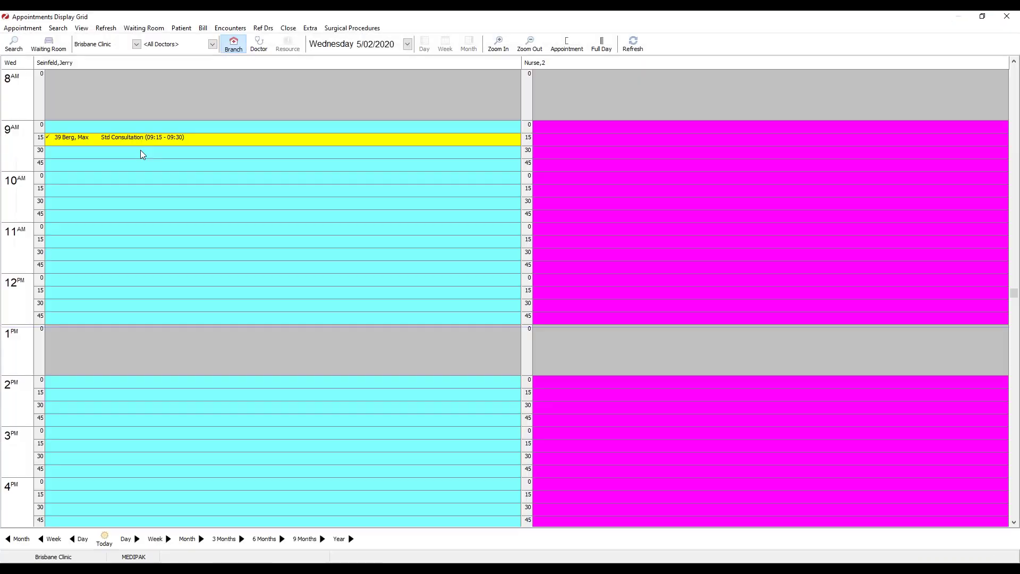
right_click(105, 142)
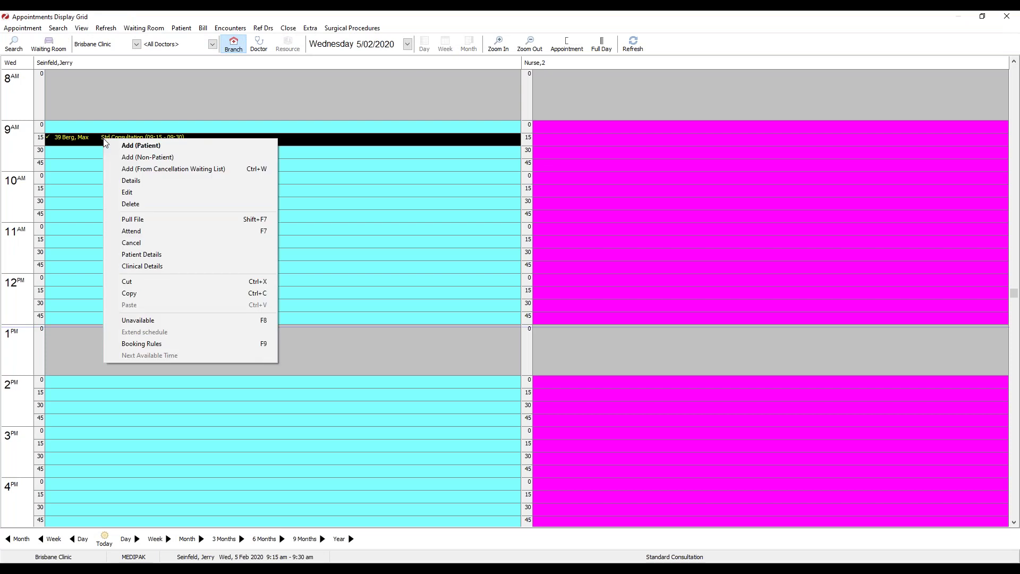
left_click(141, 255)
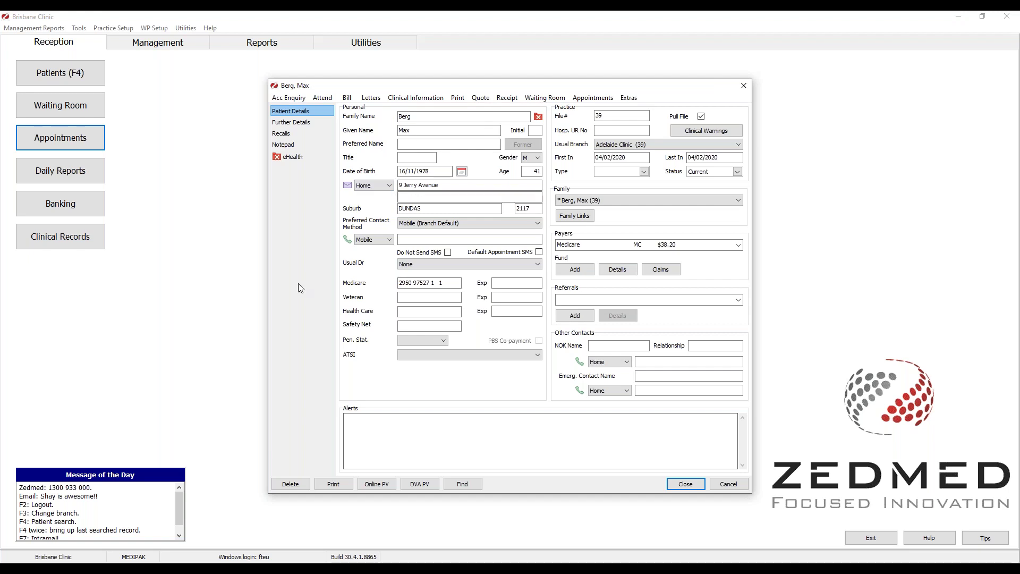
left_click(379, 484)
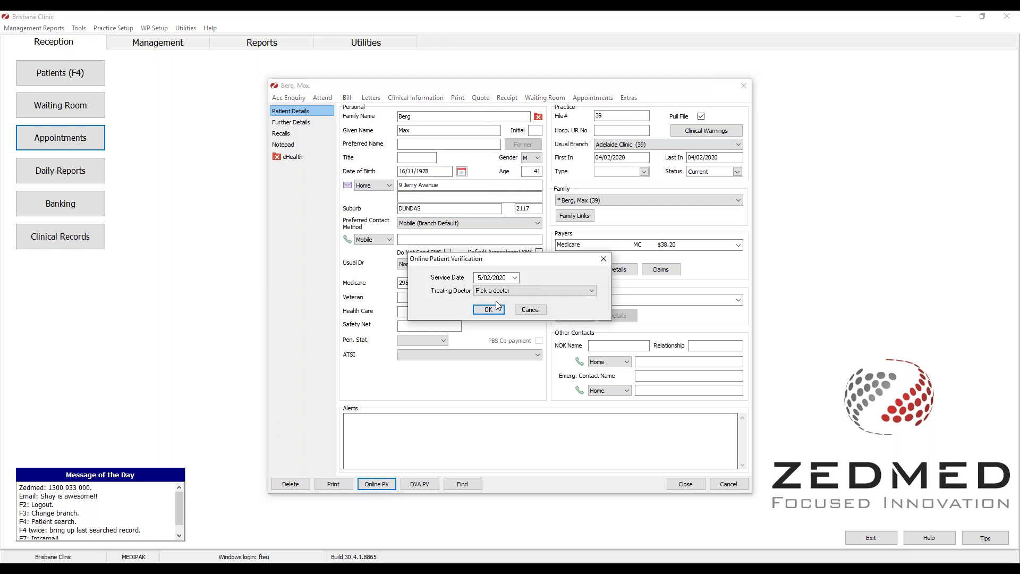
left_click(498, 293)
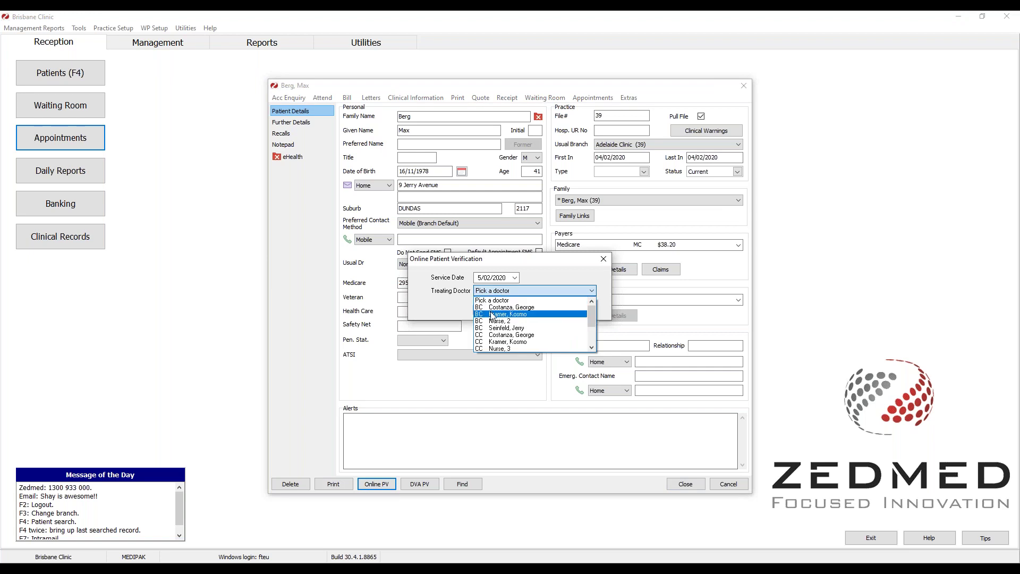
left_click(491, 309)
left_click(488, 309)
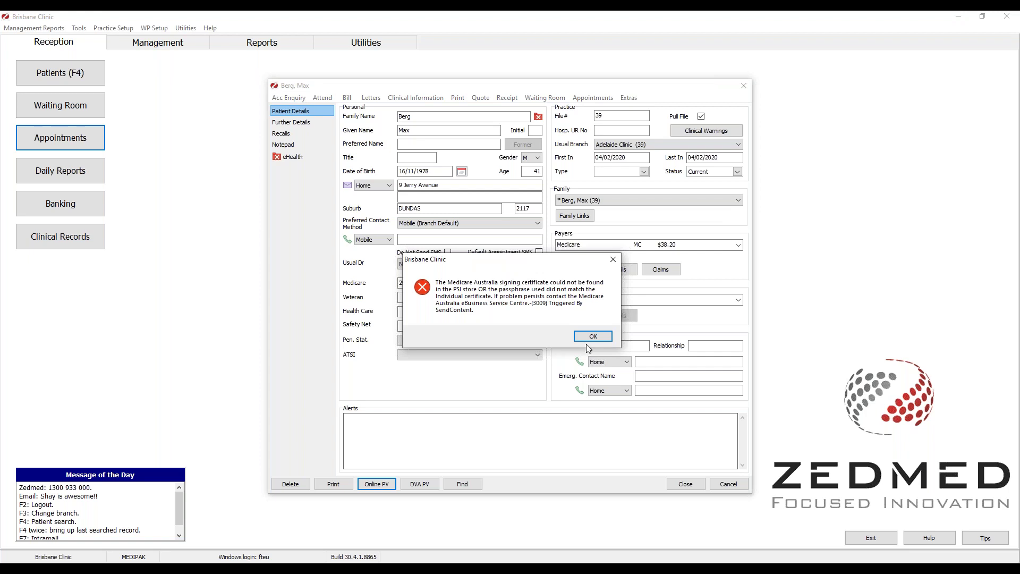
left_click(614, 260)
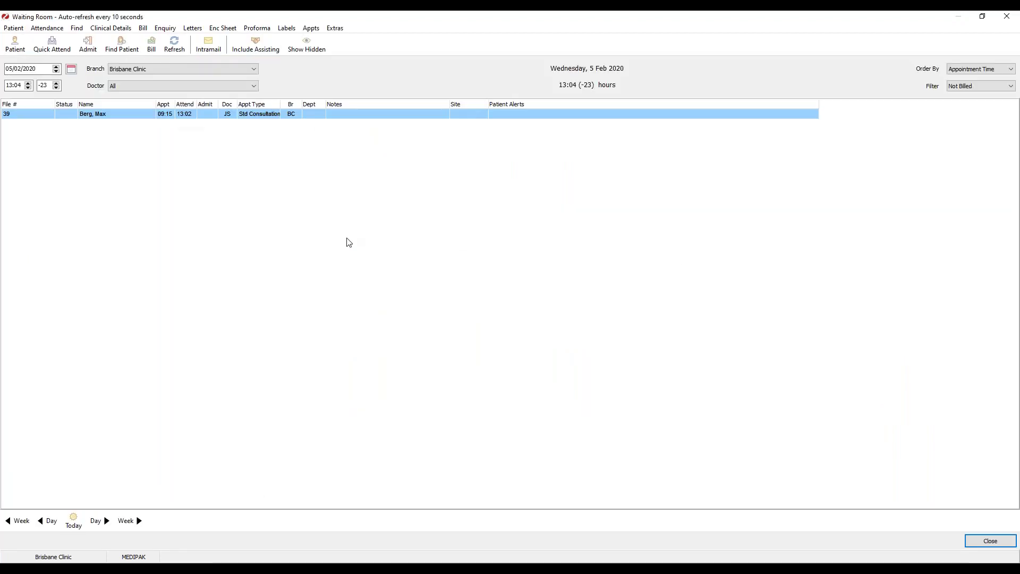
- Start a new bill for the attended patient from the waiting room list
right_click(106, 119)
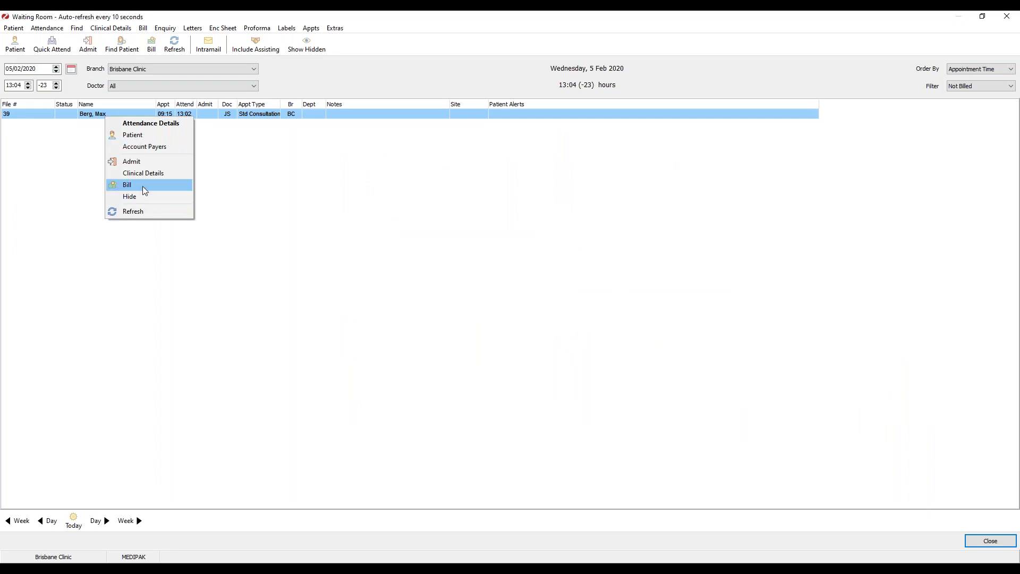
left_click(223, 153)
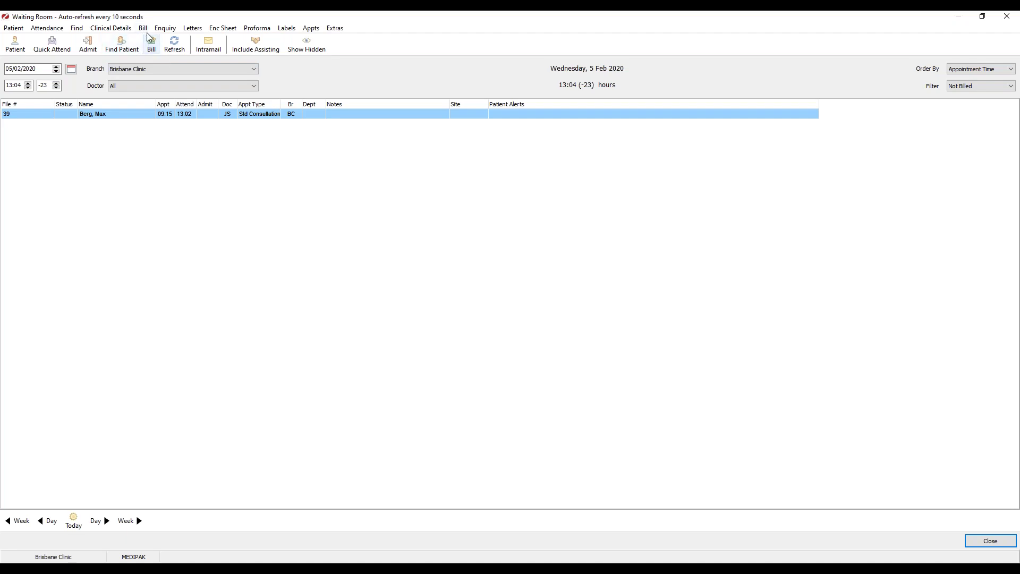
right_click(128, 118)
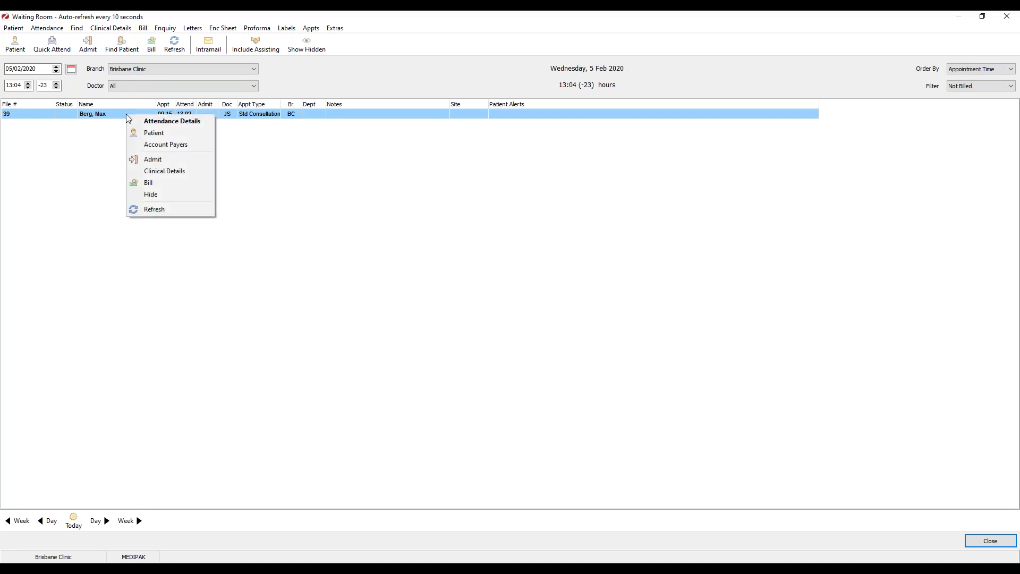
left_click(145, 184)
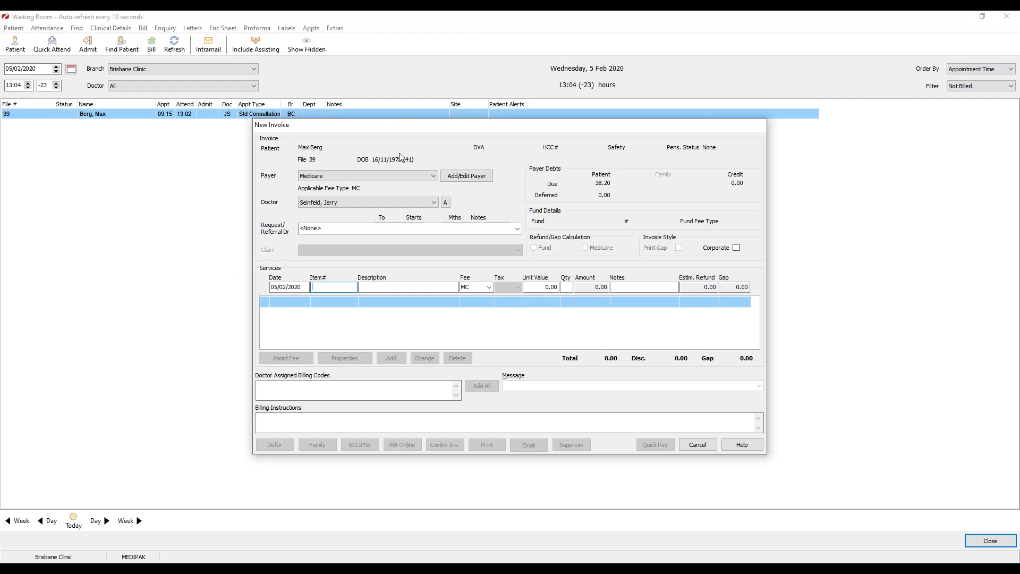
left_click(466, 177)
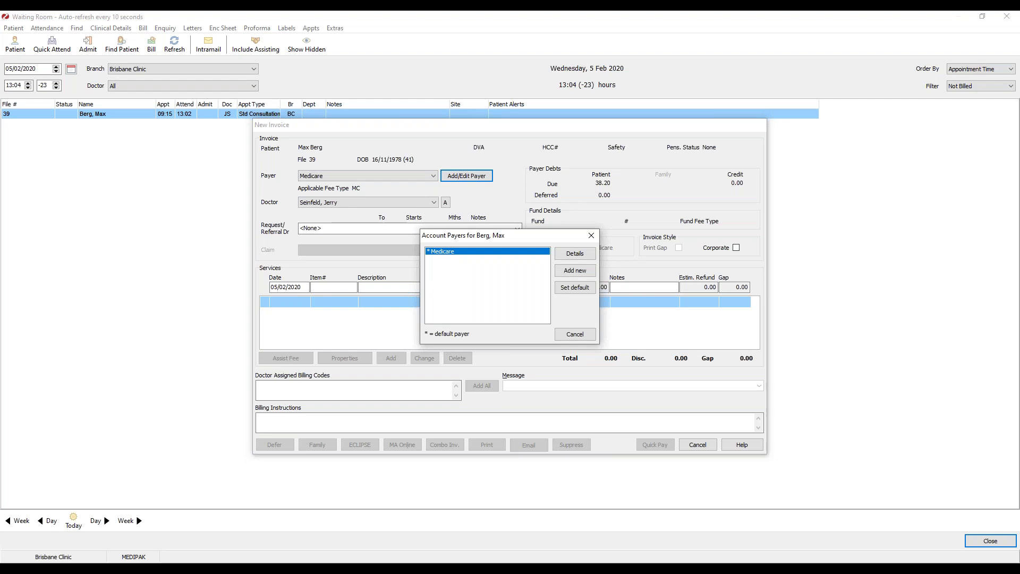
left_click(575, 270)
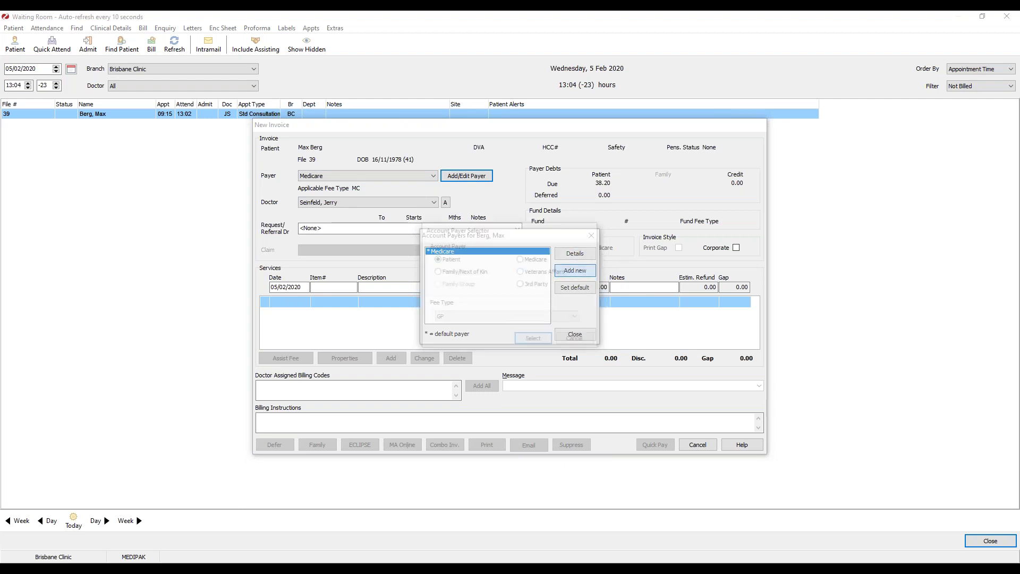
left_click(523, 264)
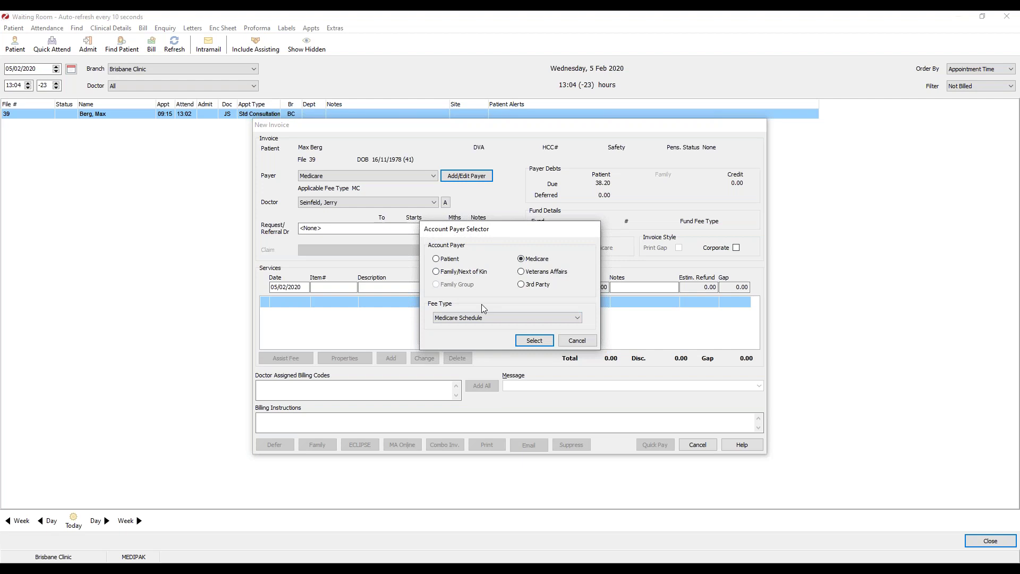
left_click(436, 258)
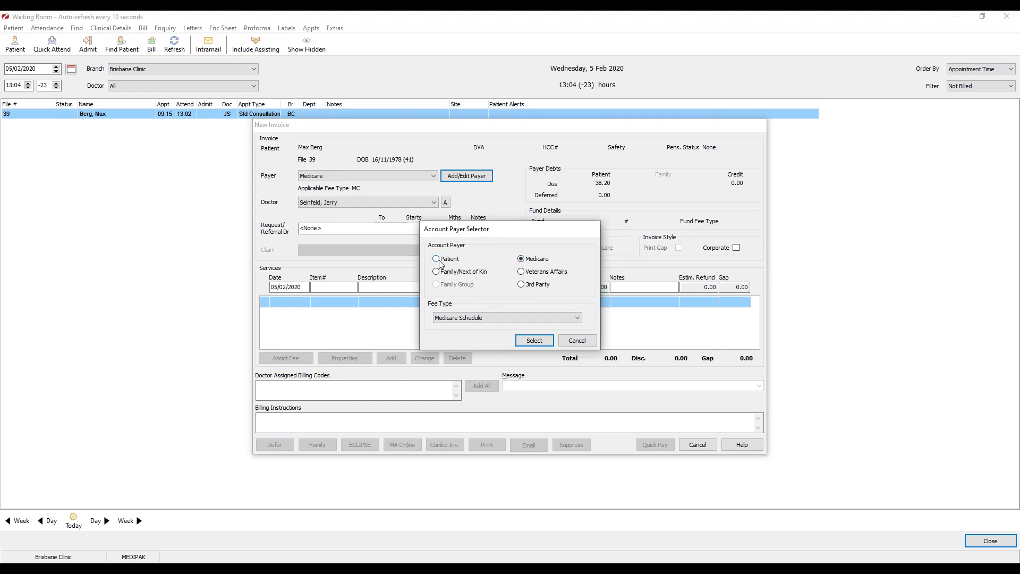
left_click(583, 341)
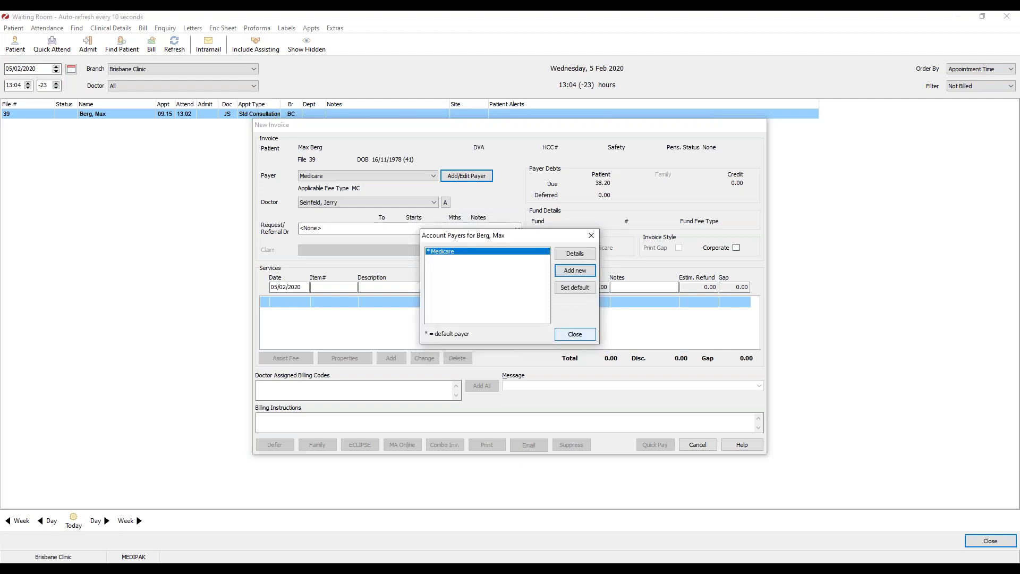
left_click(577, 335)
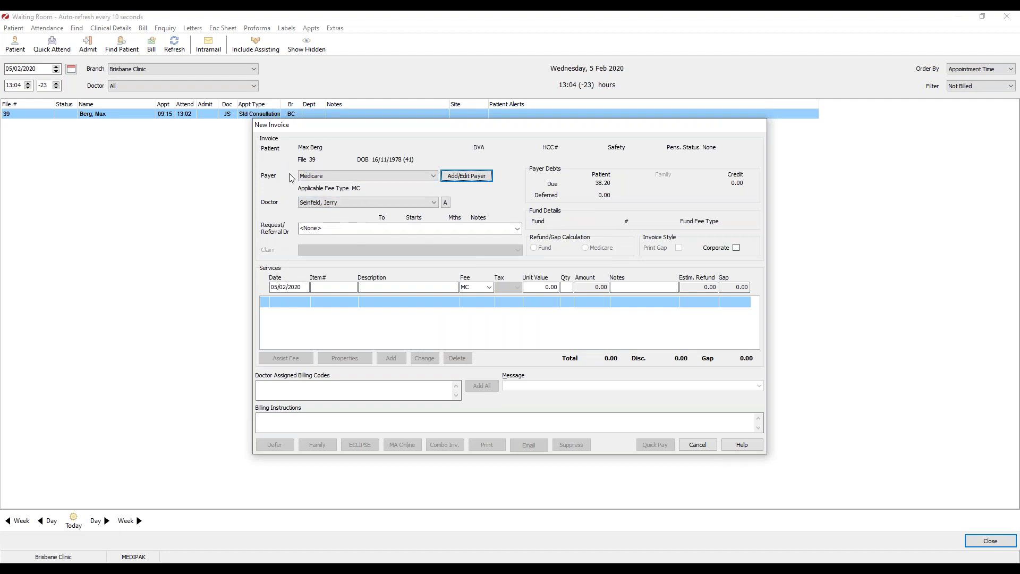
- Assign the invoice to the first listed doctor, keeping 05/02/2020 as the service date
left_click(329, 203)
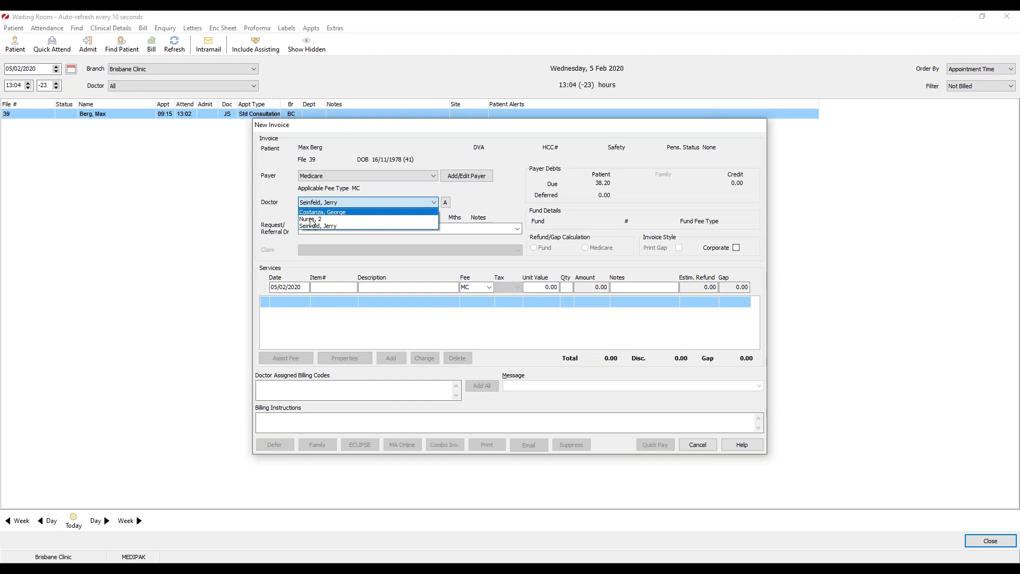
left_click(308, 212)
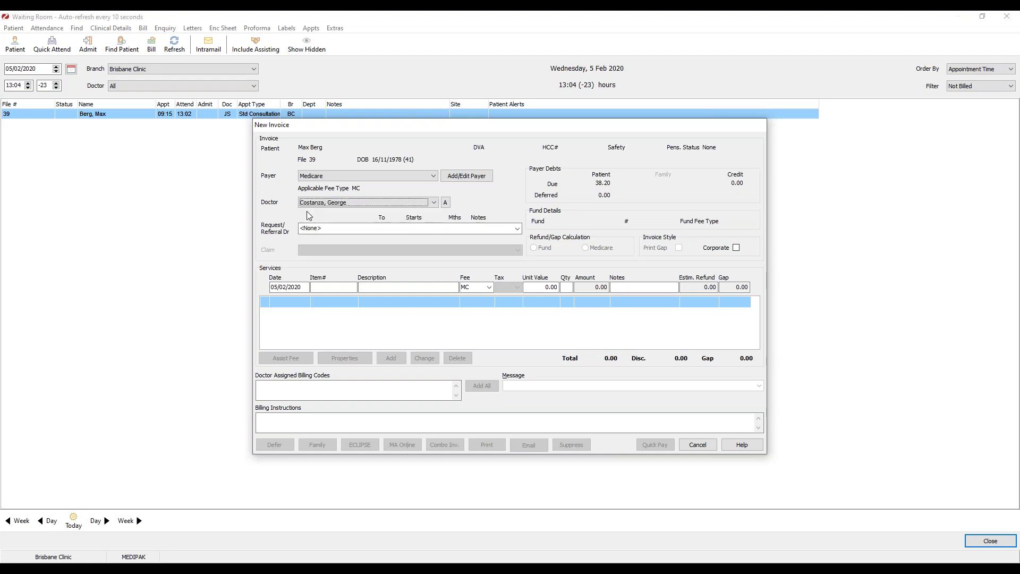
left_click_drag(299, 286, 272, 287)
left_click(282, 286)
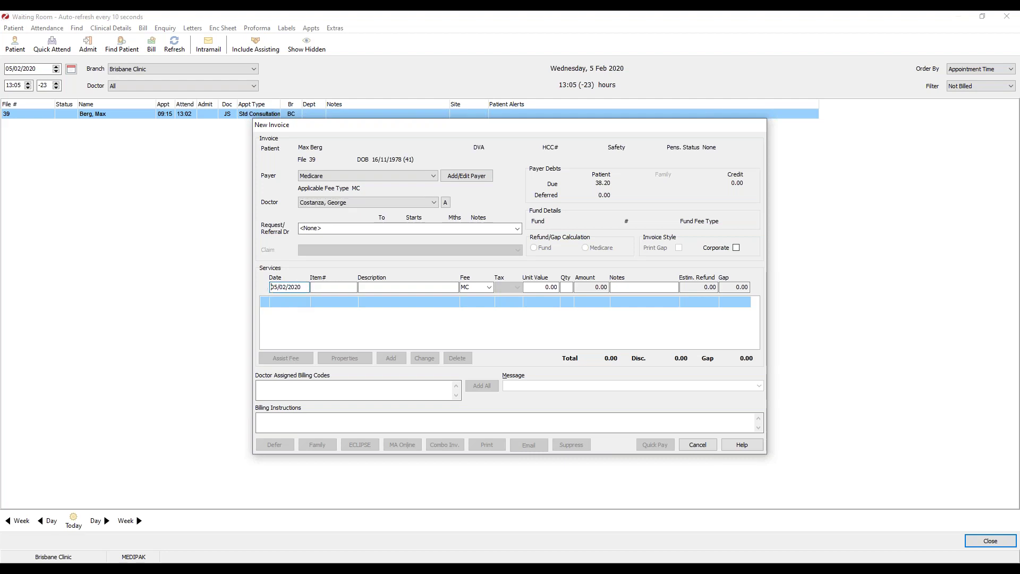
double_click(292, 287)
left_click(303, 287)
left_click_drag(303, 287, 270, 289)
key("Tab")
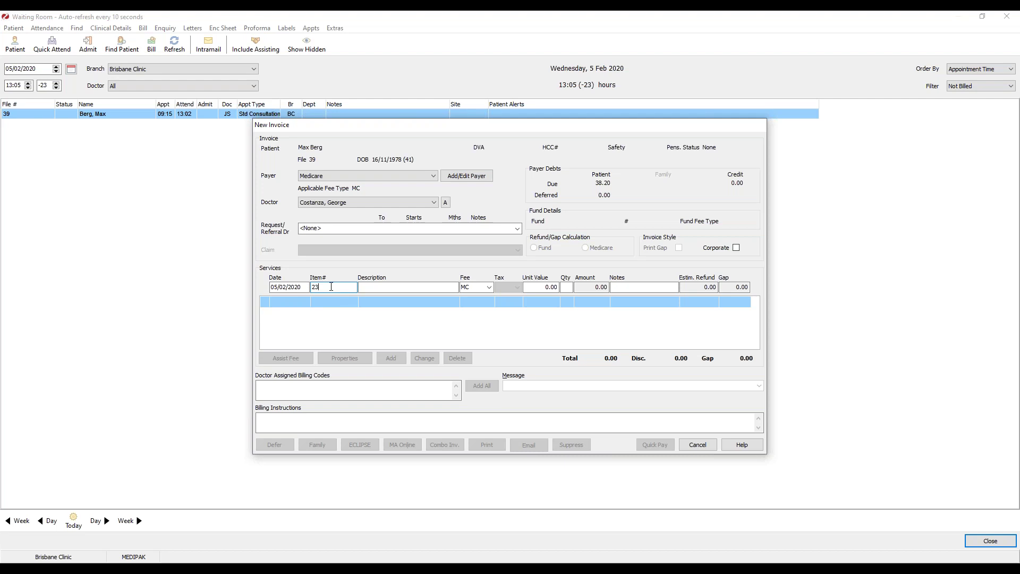
- Bill service item 23 with its default fee and service properties, and finalise the invoice with Suppress
key("Tab")
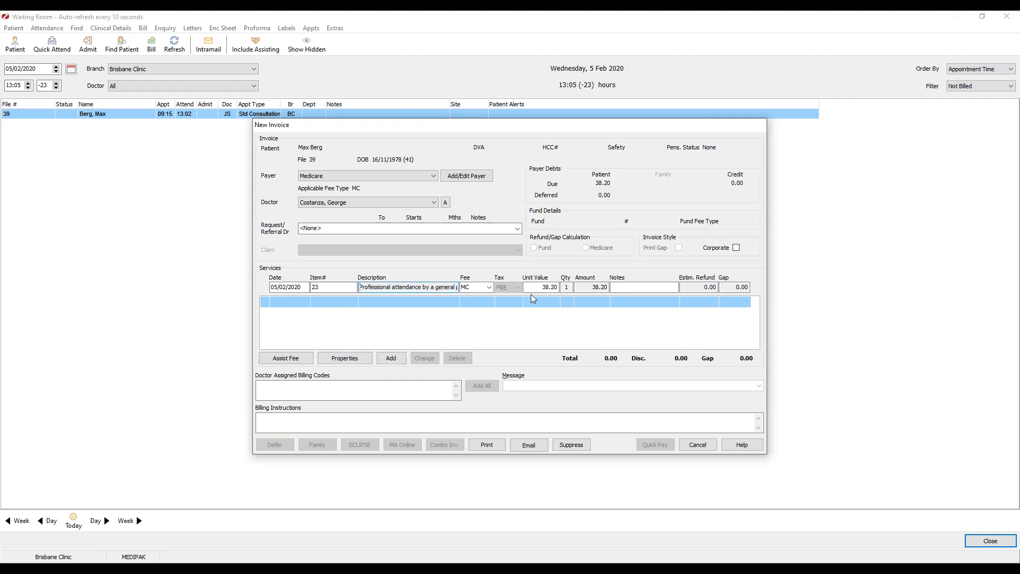
double_click(533, 287)
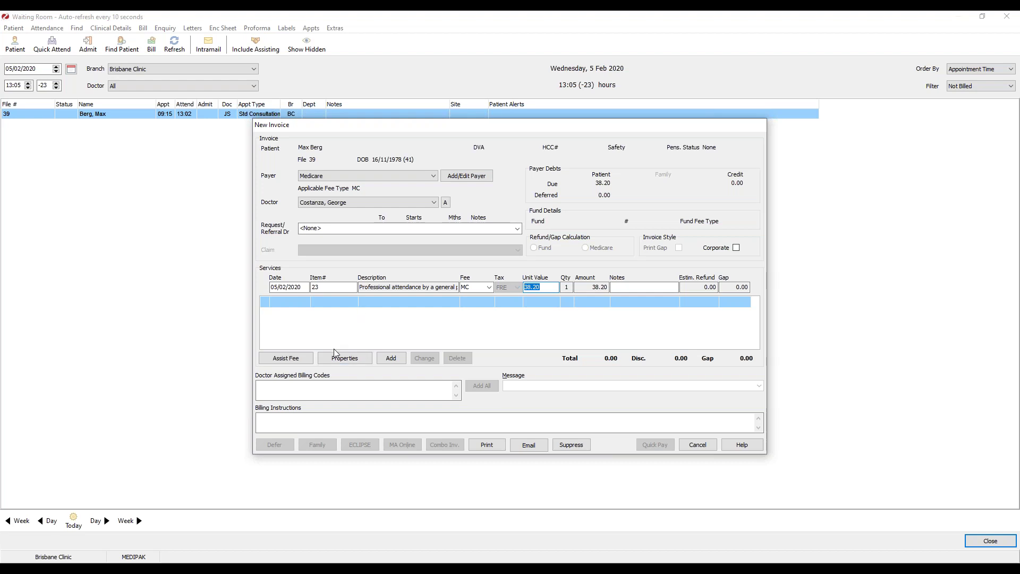
left_click(346, 359)
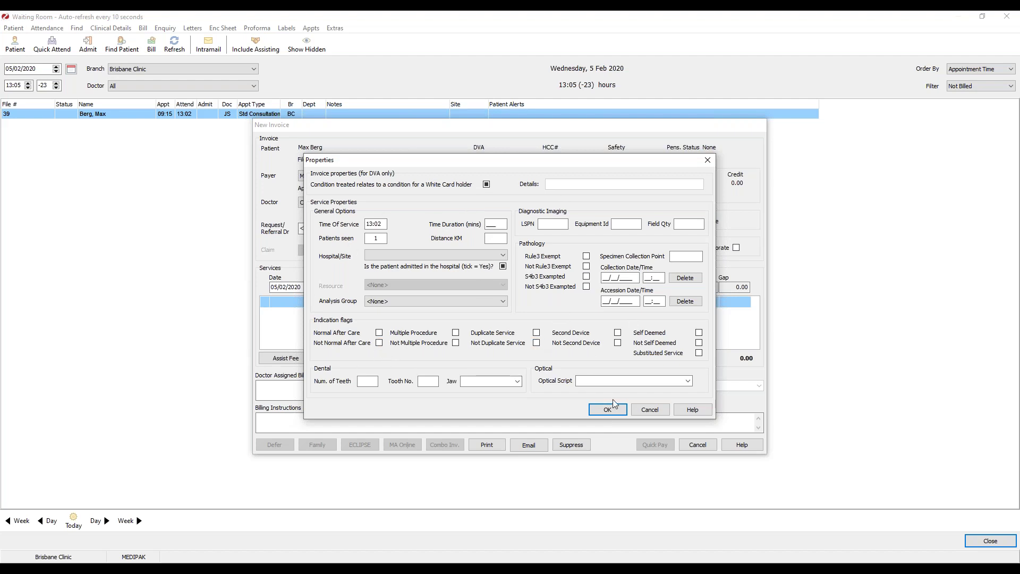
left_click(602, 414)
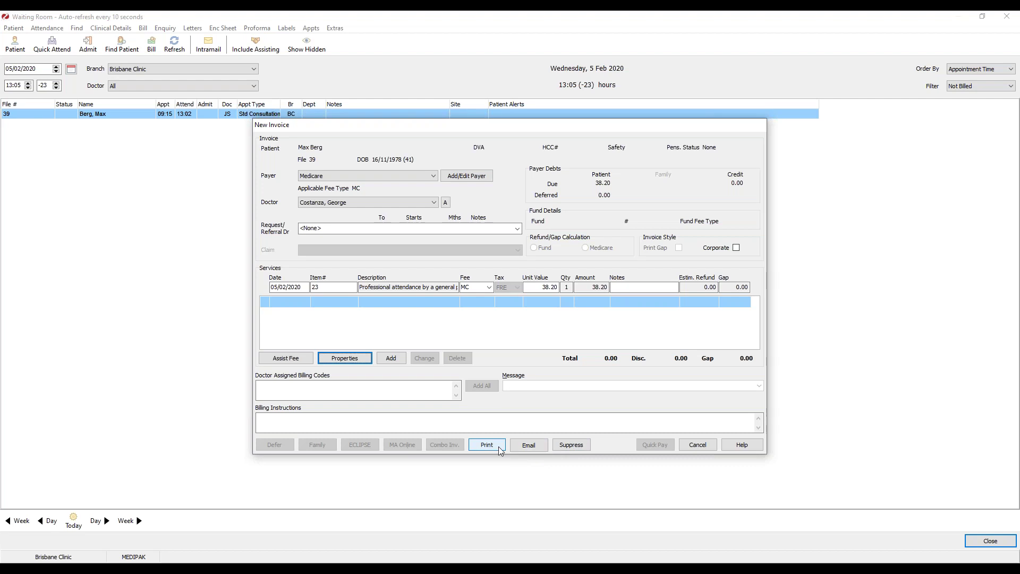
left_click(570, 446)
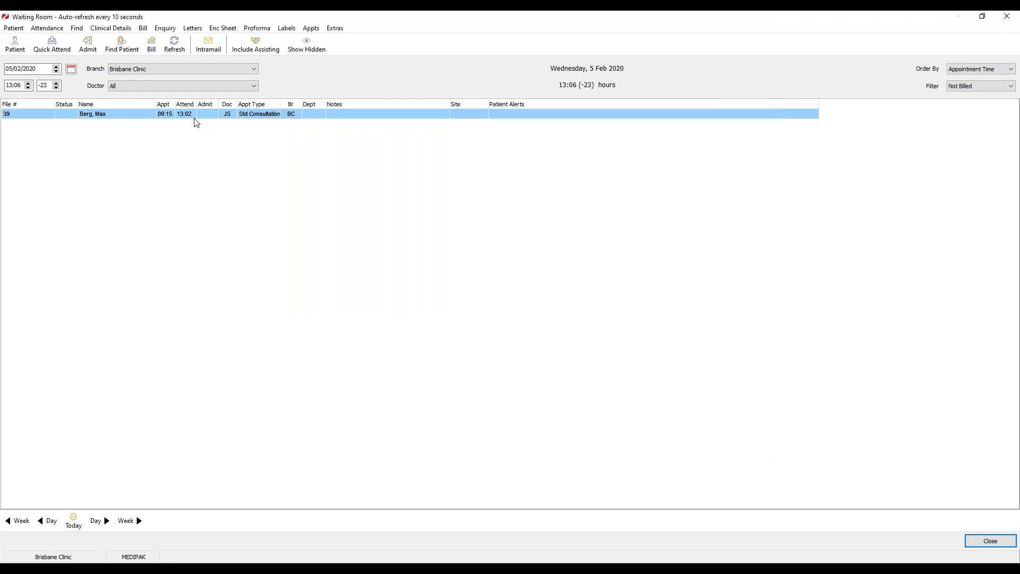
- Open the billed patient's account enquiry from the waiting room and inspect the service under the 05/02/2020 invoice
right_click(137, 118)
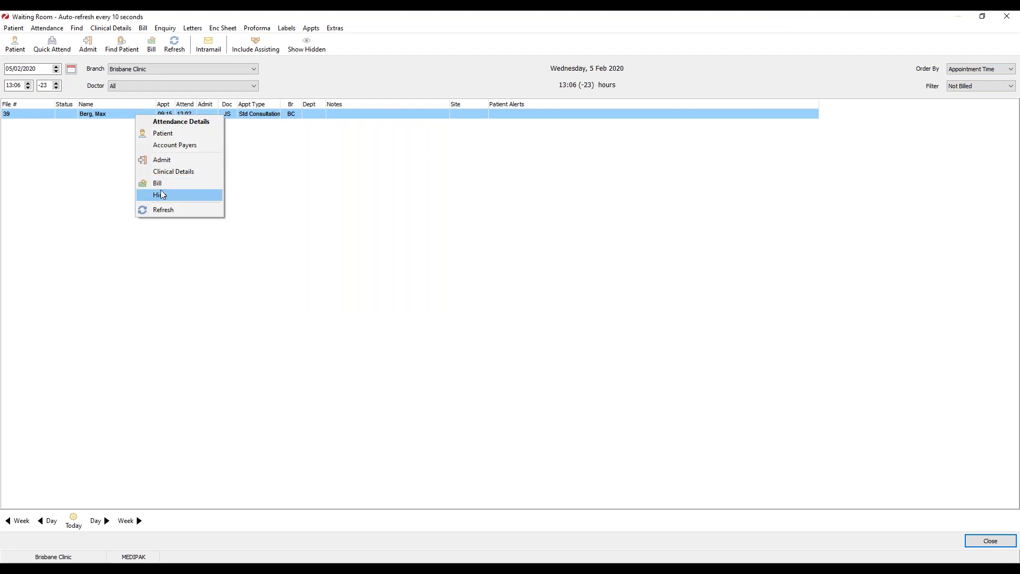
left_click(164, 133)
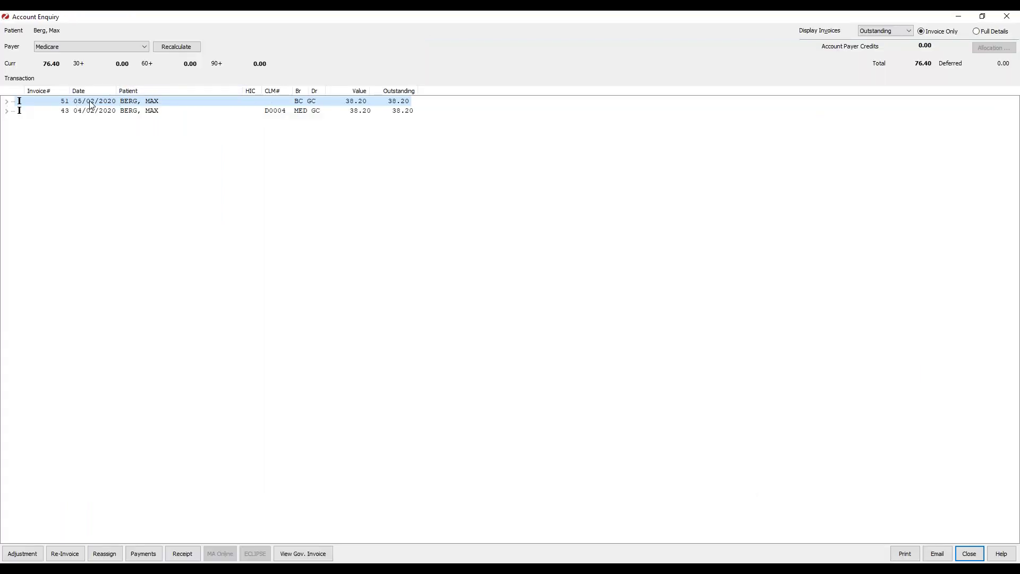
left_click(7, 101)
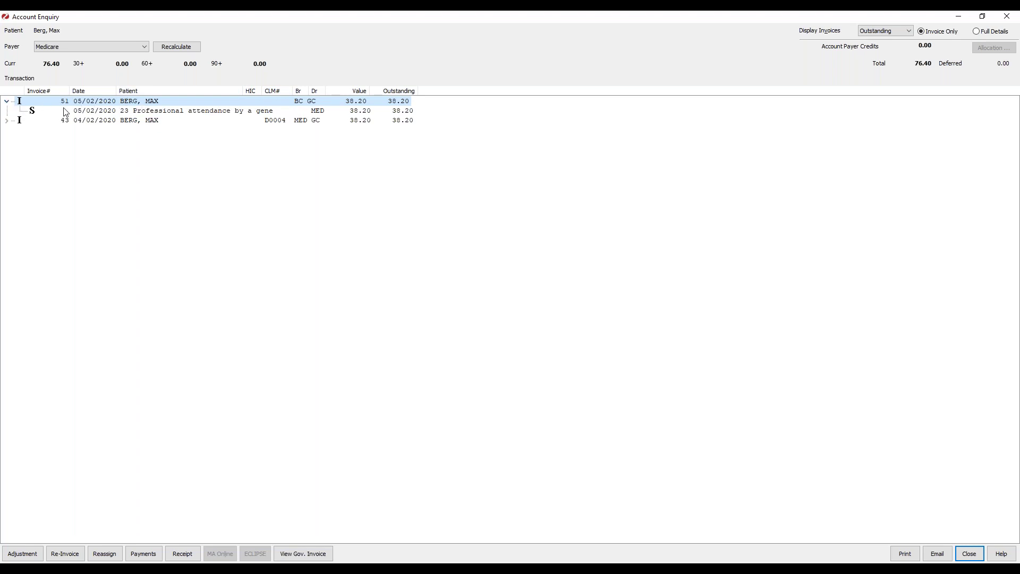
left_click(87, 111)
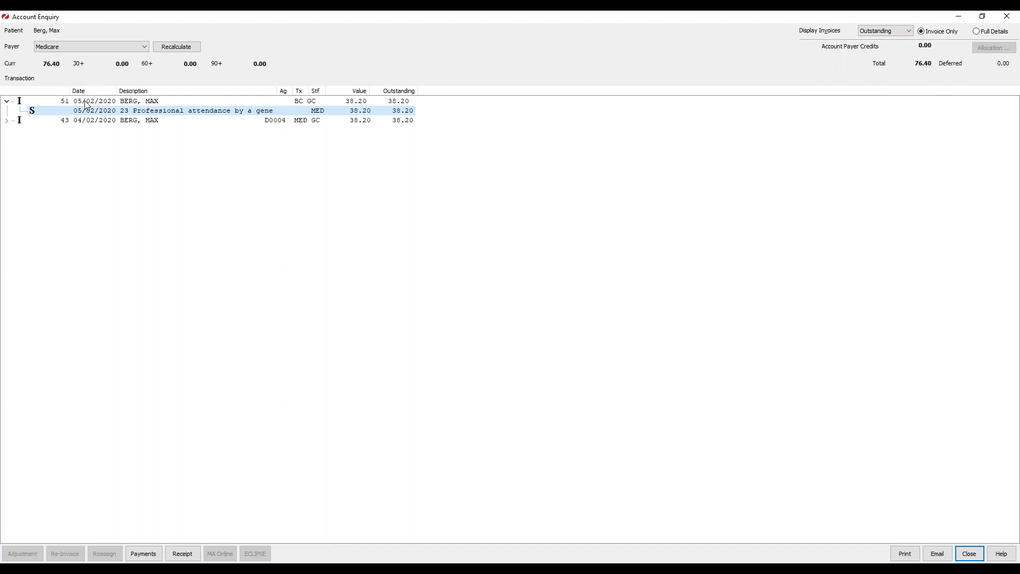
left_click(87, 103)
left_click(97, 111)
left_click(96, 104)
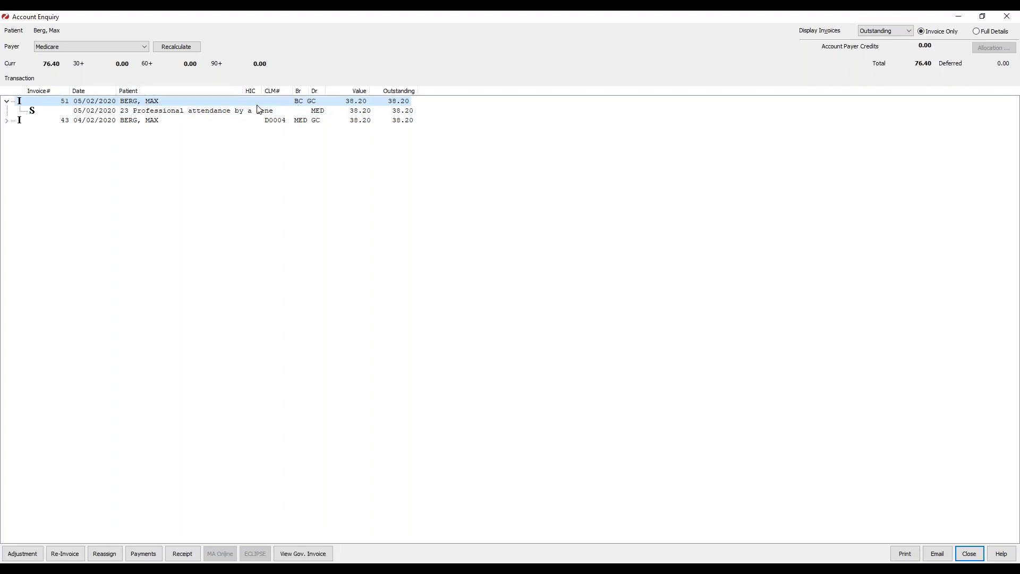
left_click(6, 102)
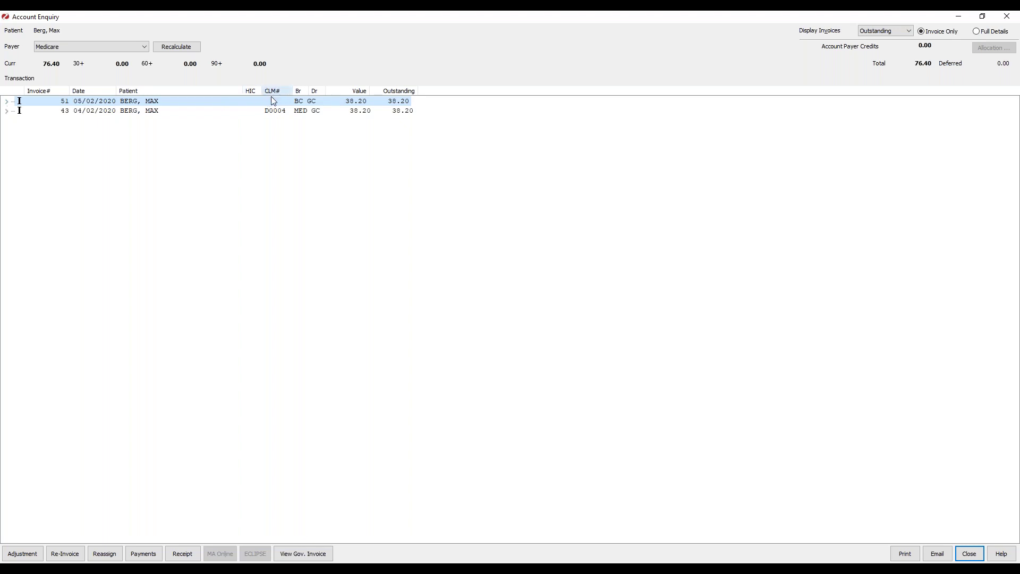
- Compare the claim numbers of the two outstanding Medicare invoices, and close the account enquiry and patient record
left_click(276, 115)
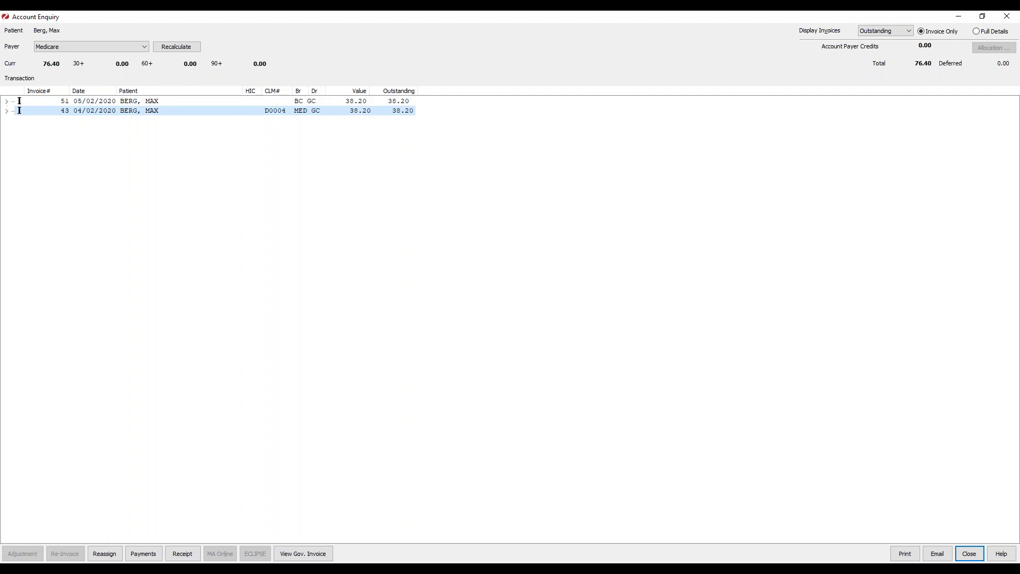
left_click(274, 101)
left_click(278, 111)
left_click(278, 101)
left_click(280, 111)
left_click(98, 48)
left_click(99, 49)
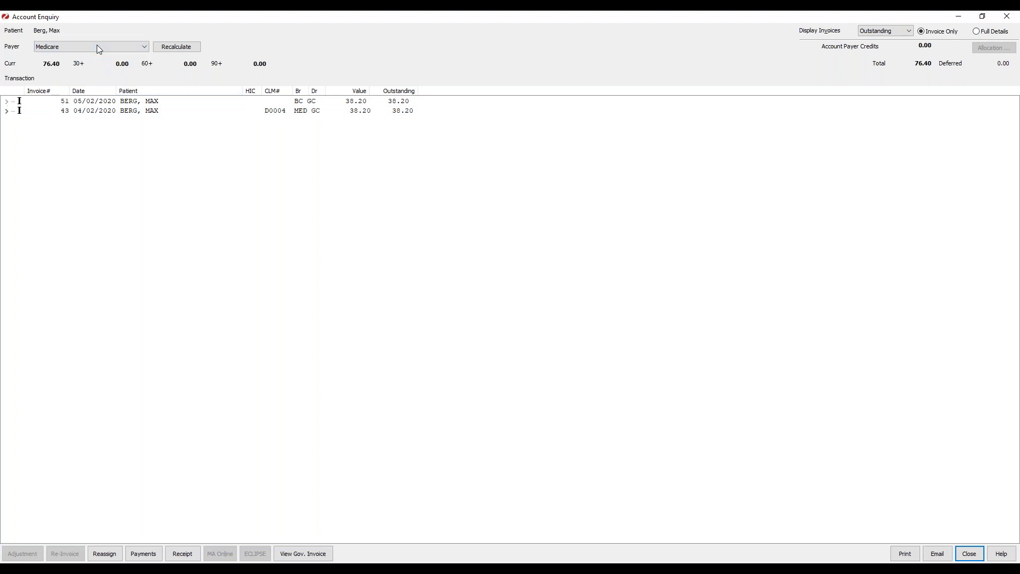
left_click(280, 102)
left_click(283, 114)
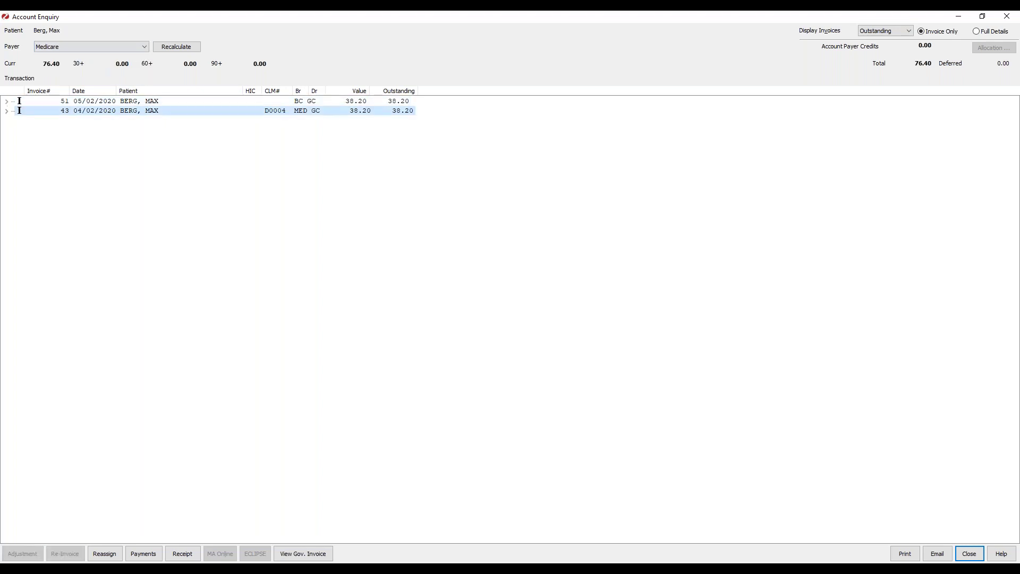
left_click(279, 102)
left_click(277, 112)
left_click(276, 99)
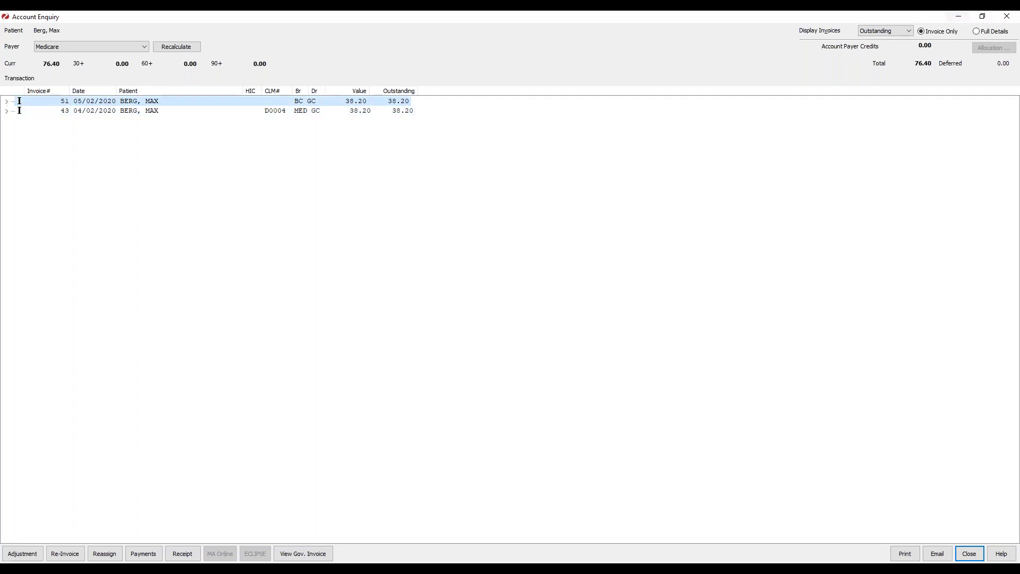
left_click(1008, 17)
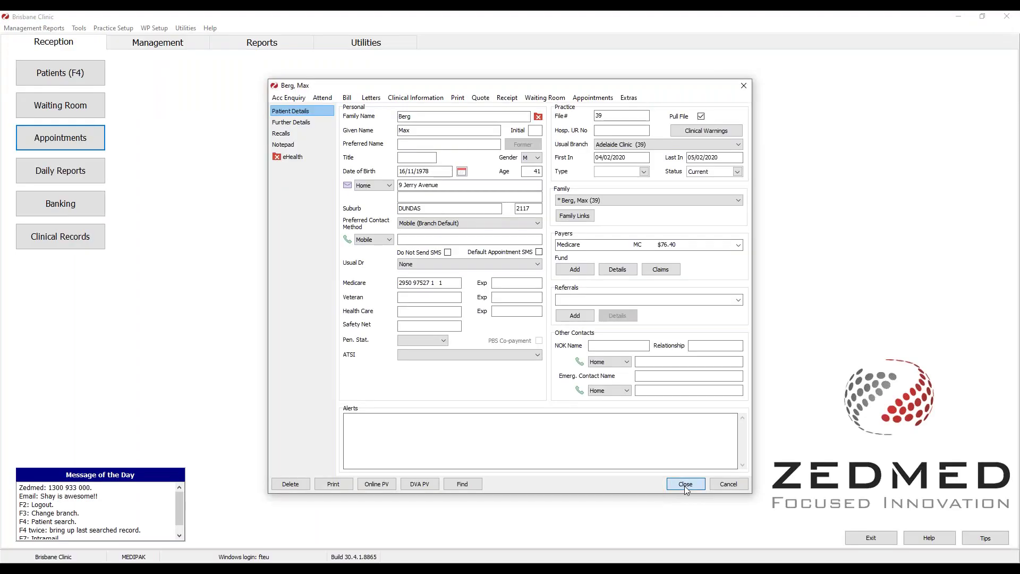
left_click(684, 485)
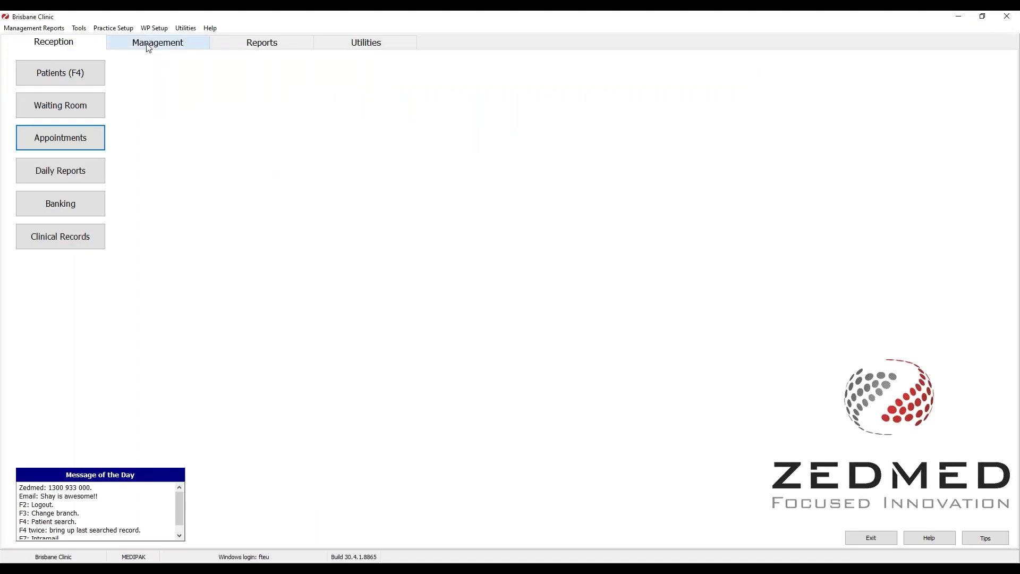
- Open Create Batches to prepare the Medicare claims for batching
left_click(149, 48)
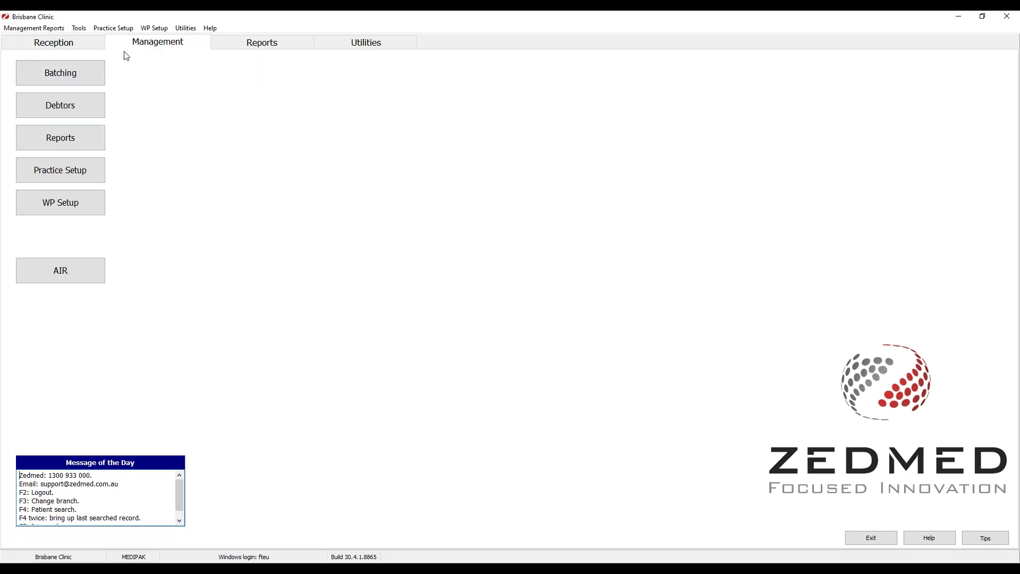
left_click(77, 79)
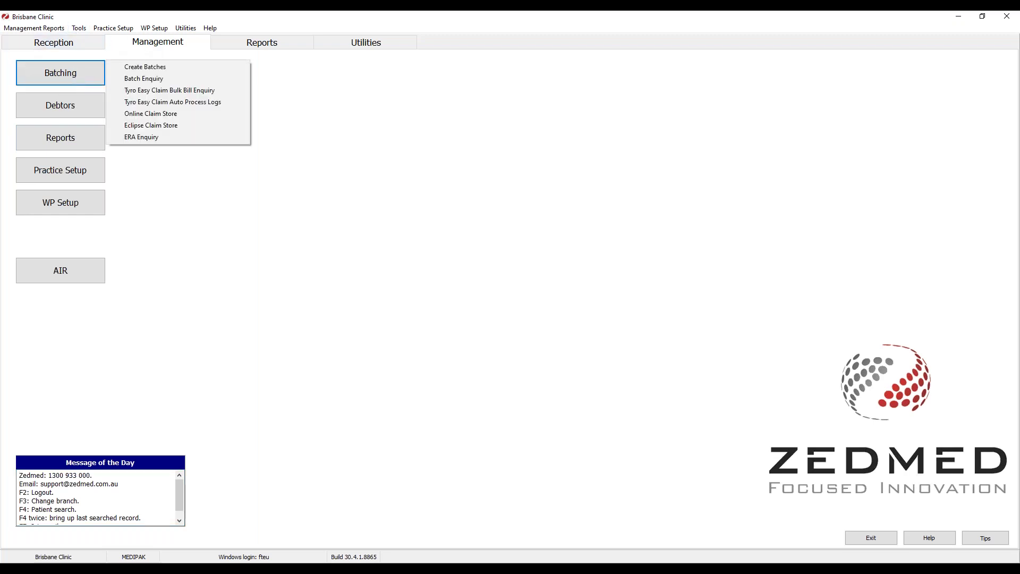
left_click(142, 71)
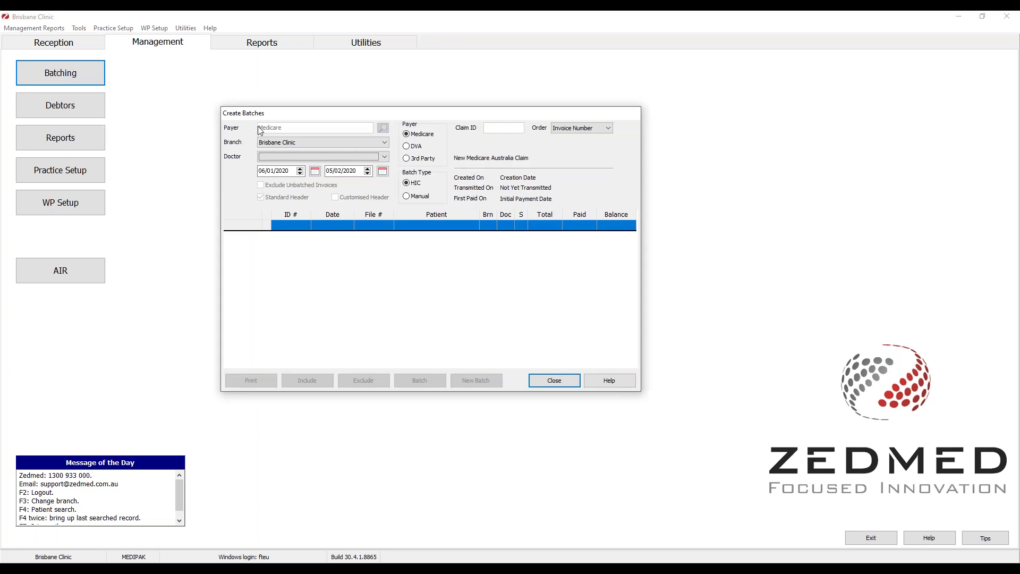
left_click(407, 148)
left_click(408, 156)
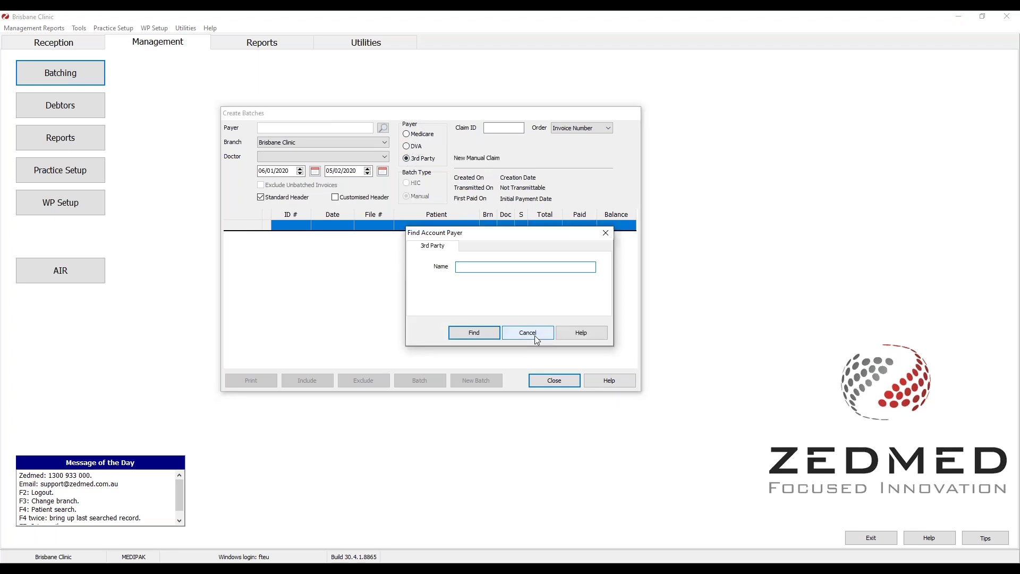
left_click(536, 339)
left_click(408, 134)
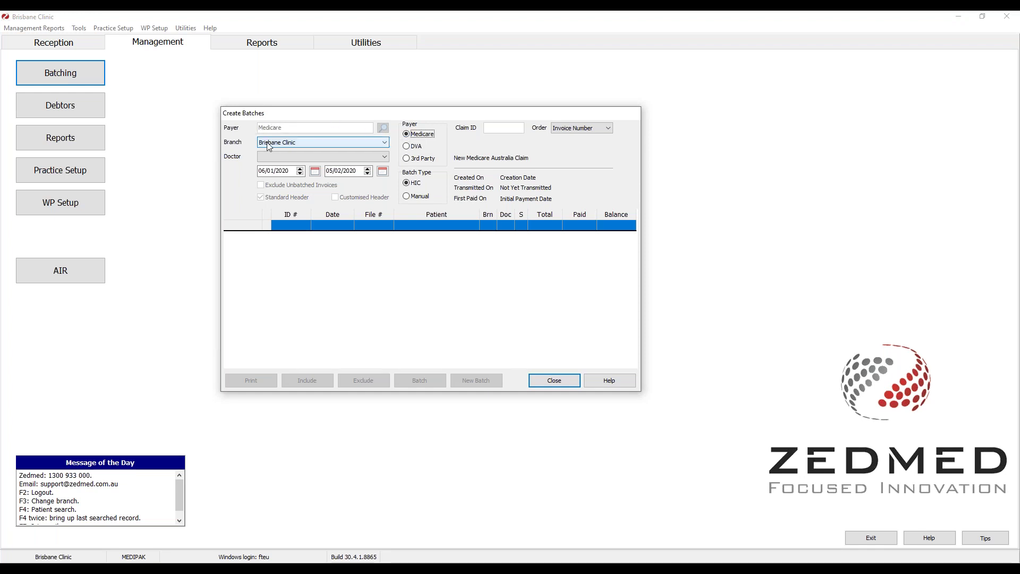
- List the Brisbane Clinic Medicare invoices for all doctors, and narrow the list to the first named doctor
left_click(288, 157)
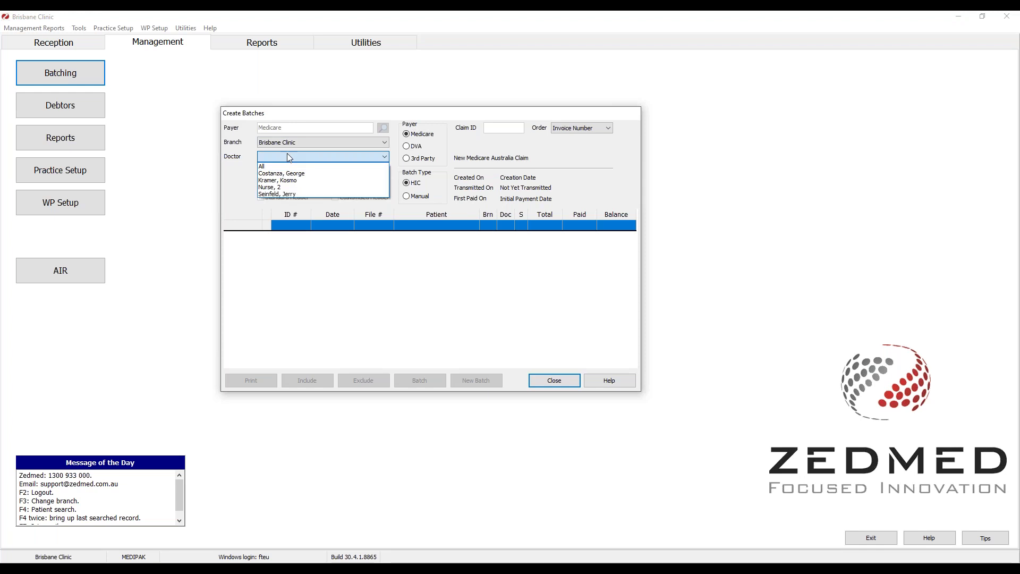
left_click(279, 166)
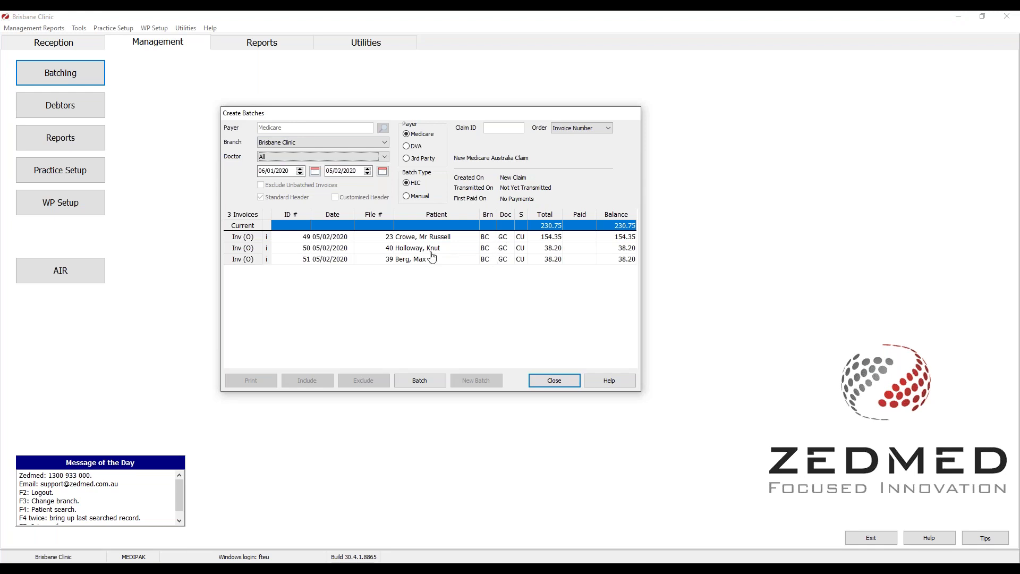
left_click(286, 161)
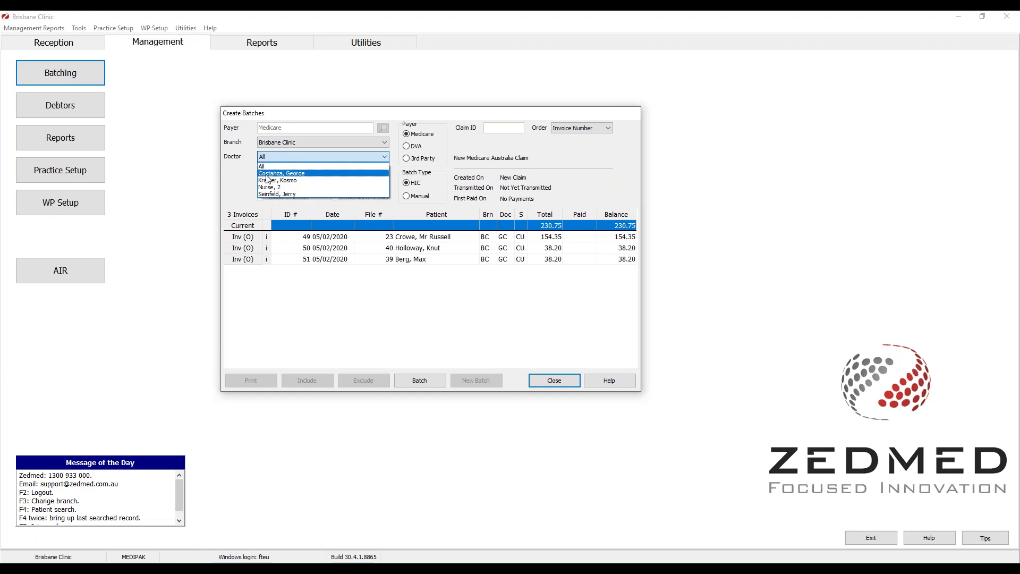
left_click(267, 174)
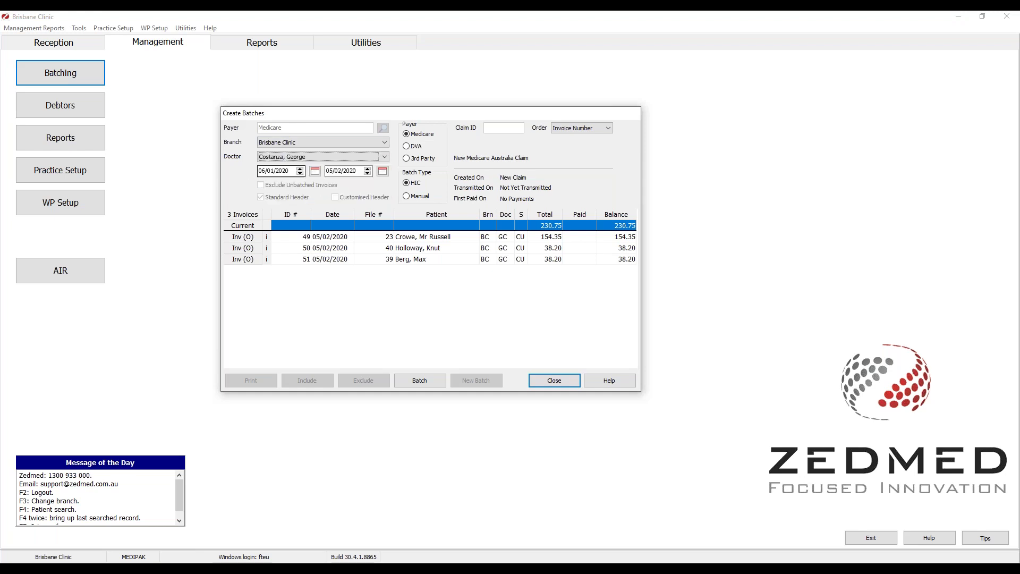
- Examine the date range for the Medicare invoices and browse the years in the start date's calendar
left_click(266, 172)
left_click(291, 171)
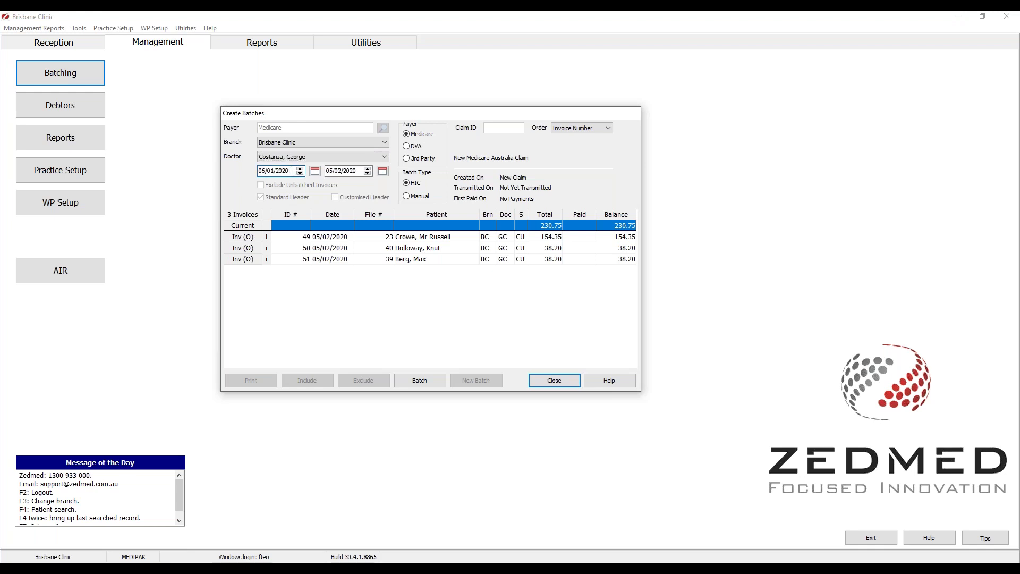
mouse_move(358, 173)
left_mouse_down()
mouse_move(336, 171)
mouse_move(360, 170)
left_mouse_up()
left_click(315, 172)
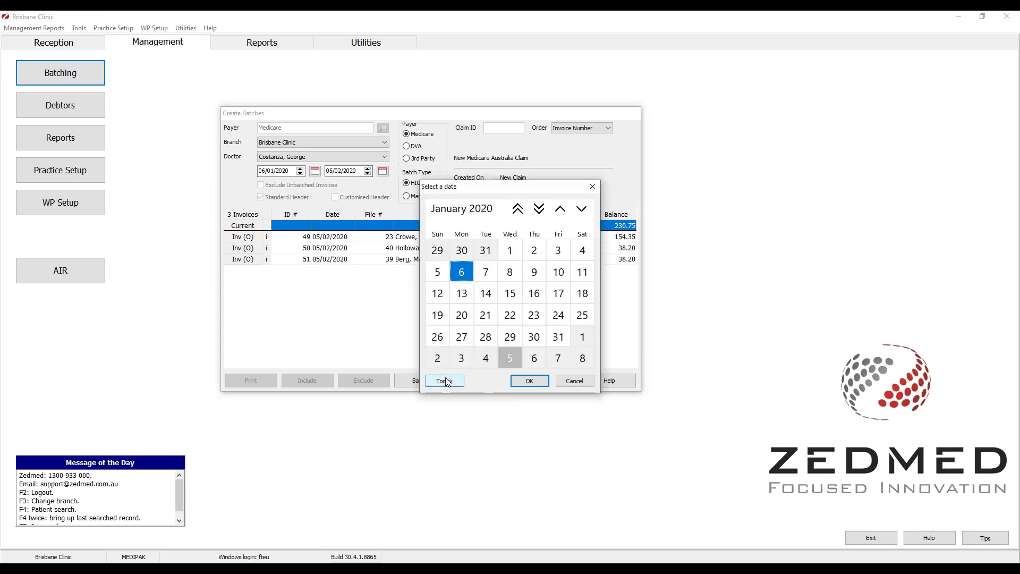
left_click(518, 209)
left_click(518, 211)
left_click(530, 381)
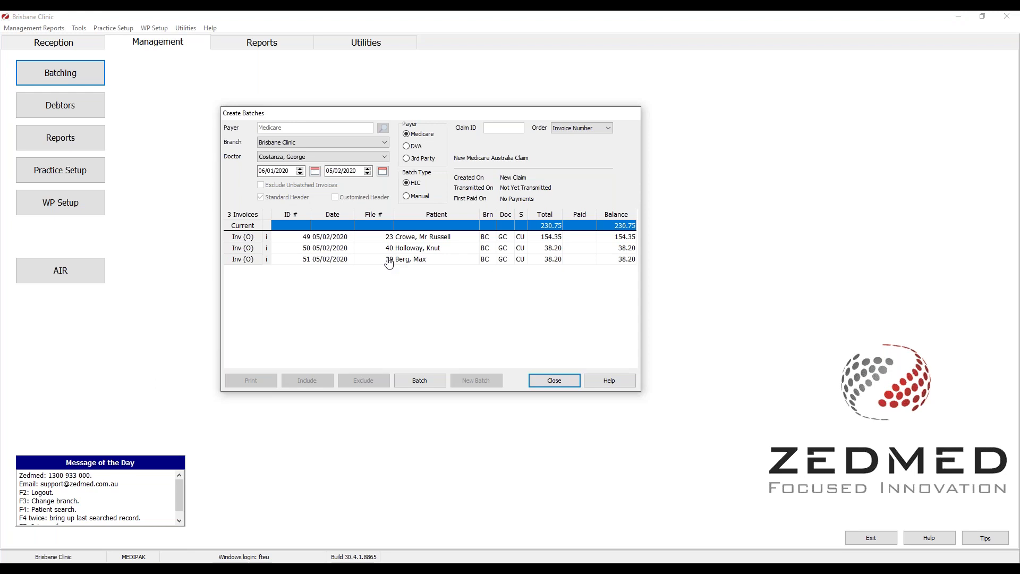
- Exclude the last listed invoice from the claim and include it again
double_click(326, 260)
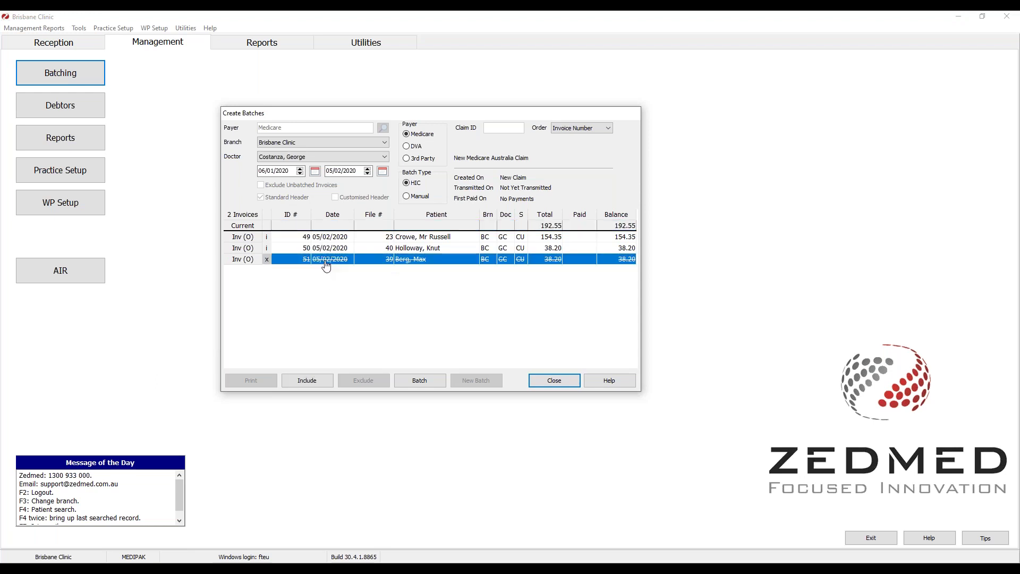
double_click(326, 264)
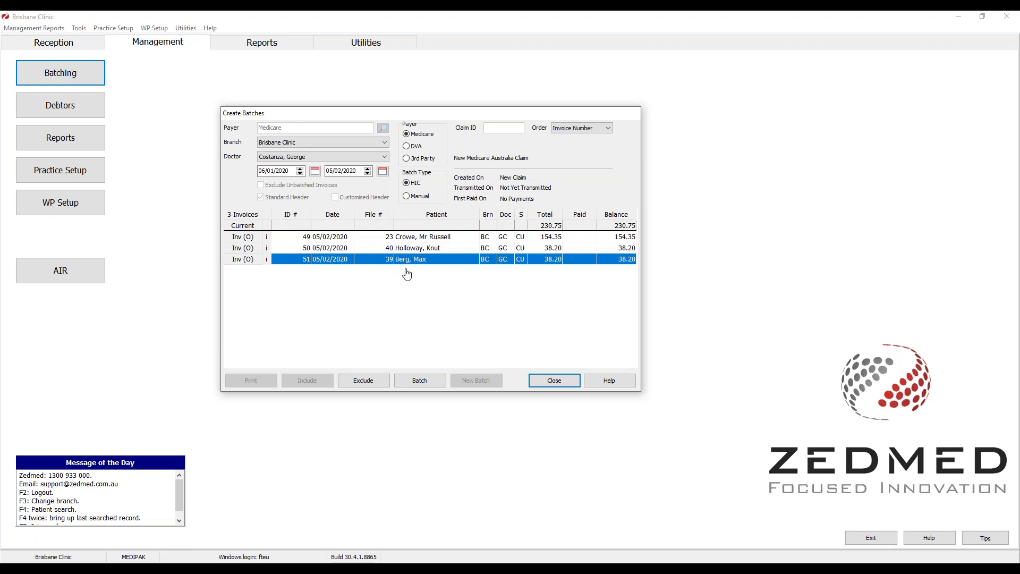
- Batch the three listed Medicare invoices, output the claim report under the name test, and close Create Batches
left_click(420, 381)
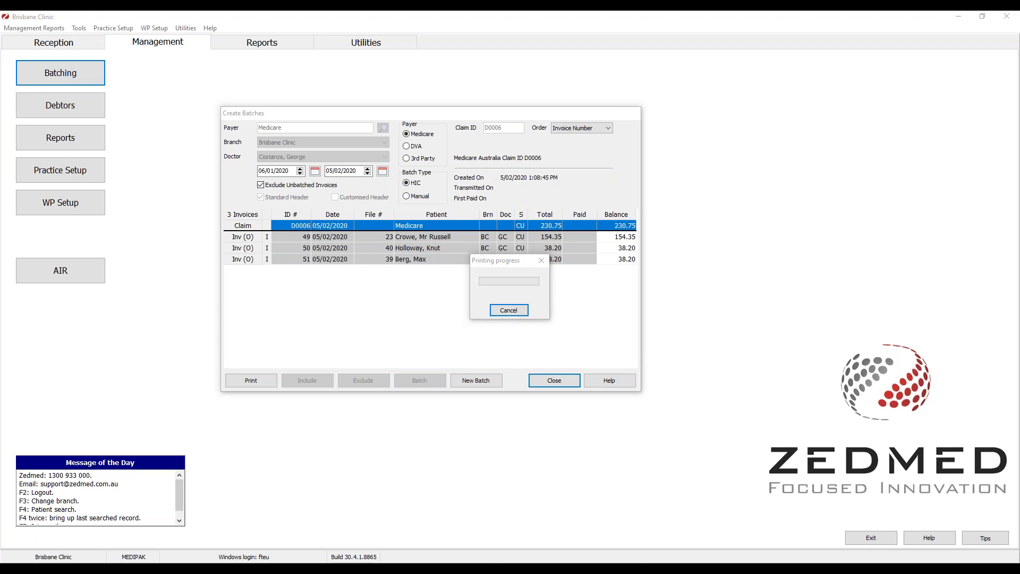
type("test")
left_click(891, 548)
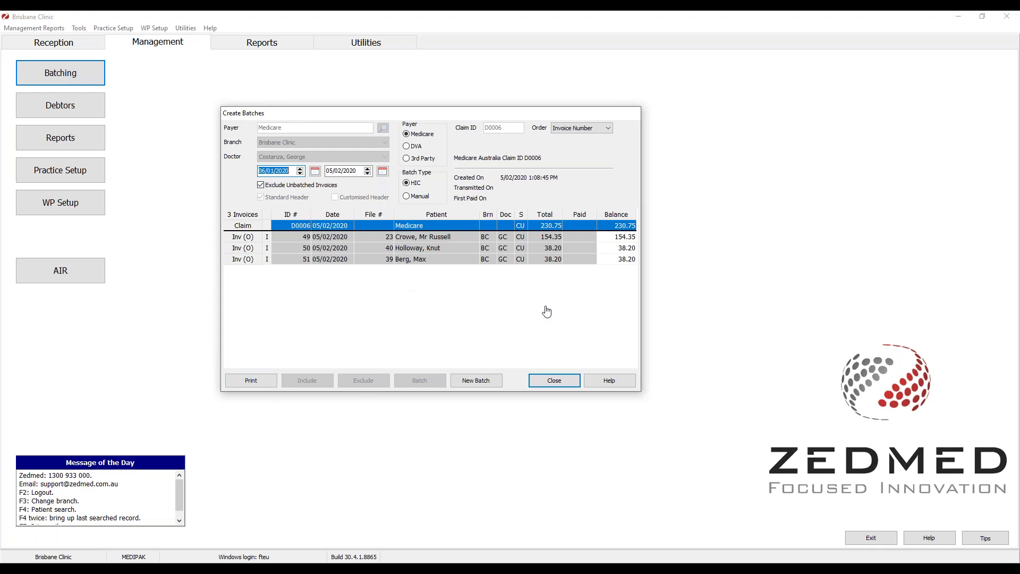
left_click(550, 385)
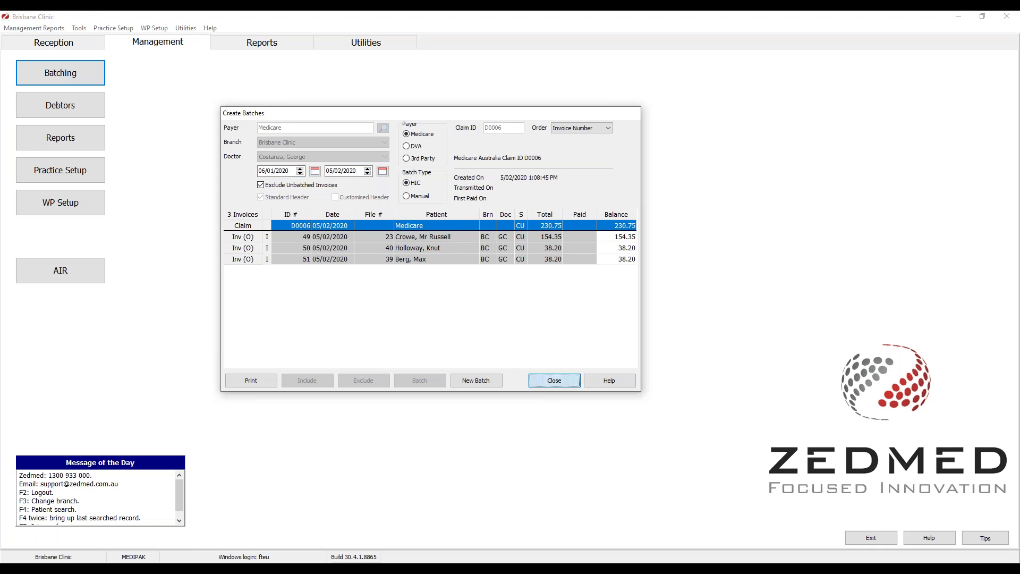
- Open Batch Enquiry and list the outstanding Medicare batches for all doctors at Brisbane Clinic
left_click(71, 76)
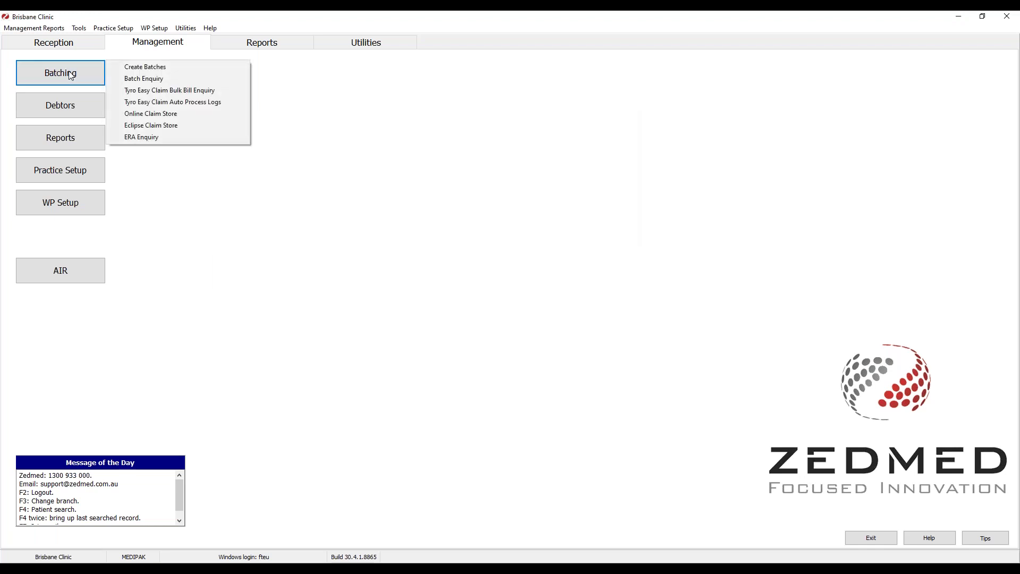
left_click(158, 80)
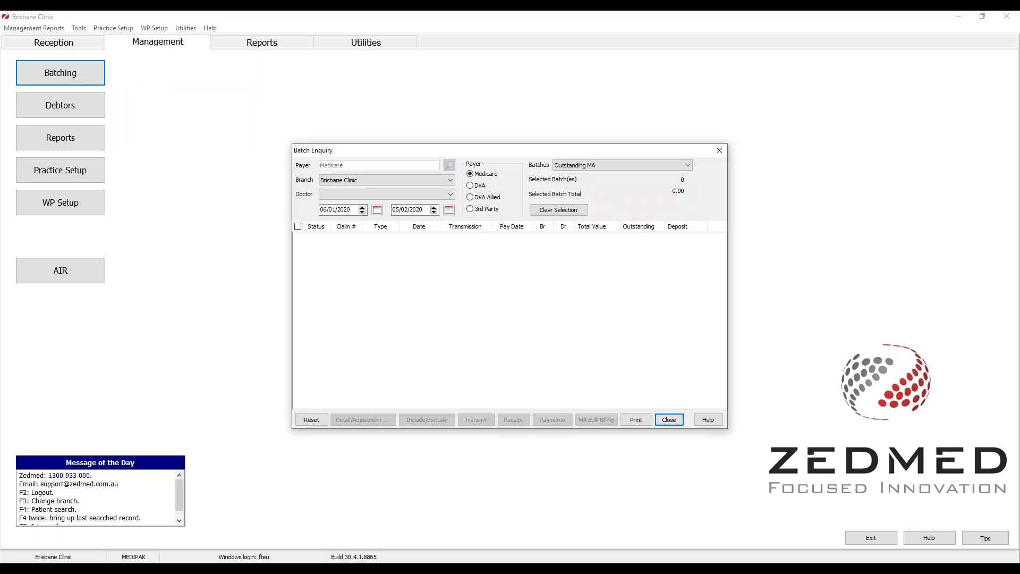
left_click(356, 194)
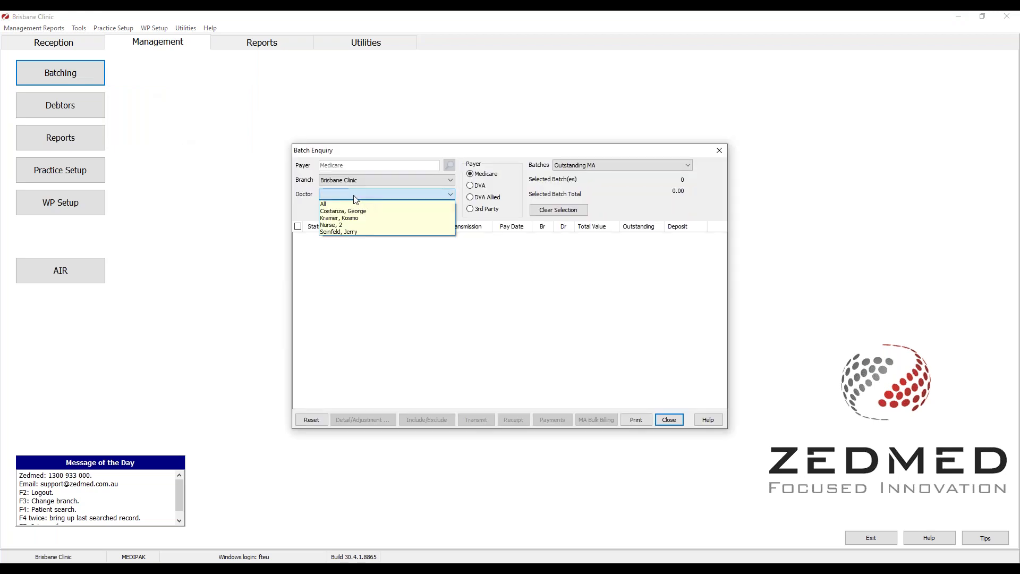
left_click(326, 207)
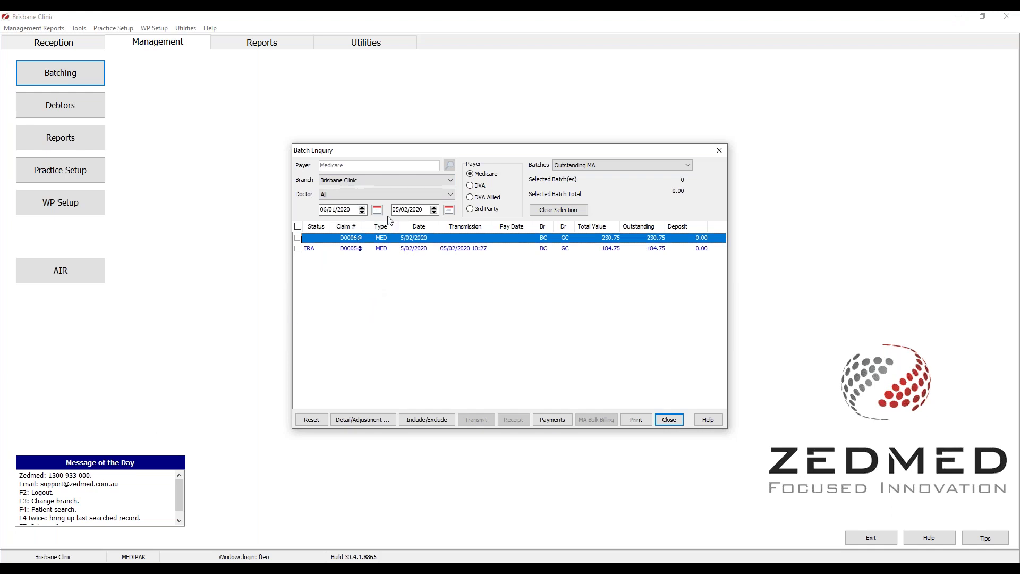
- Filter the outstanding batches by the first named doctor, and restore the doctor filter to All
left_click(356, 194)
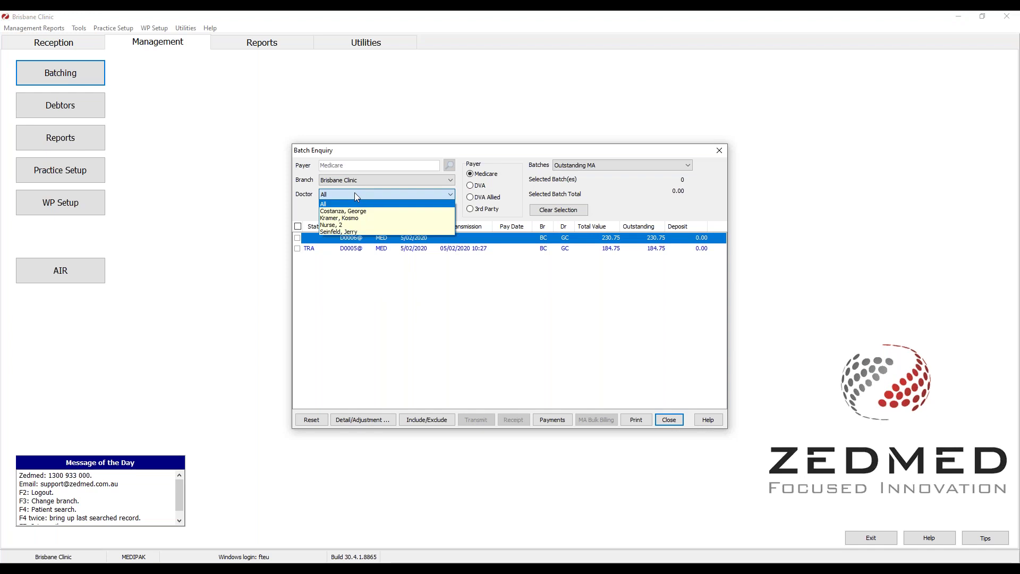
left_click(329, 211)
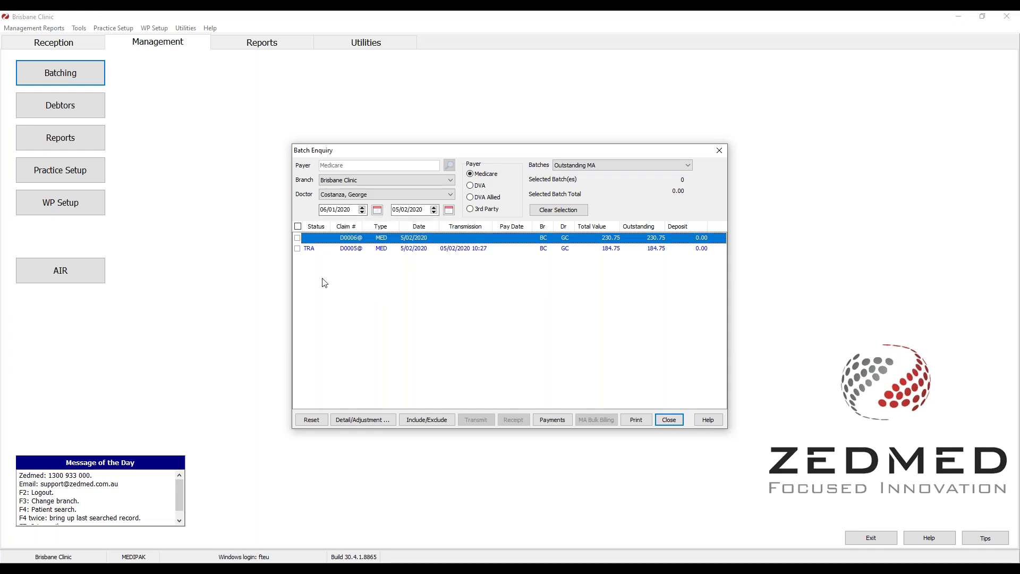
left_click(359, 198)
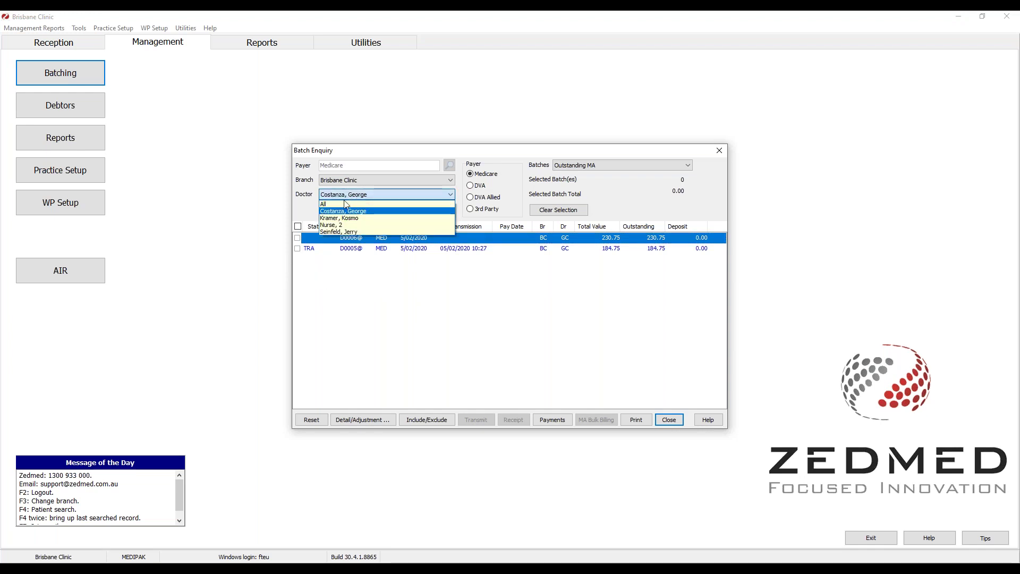
left_click(346, 202)
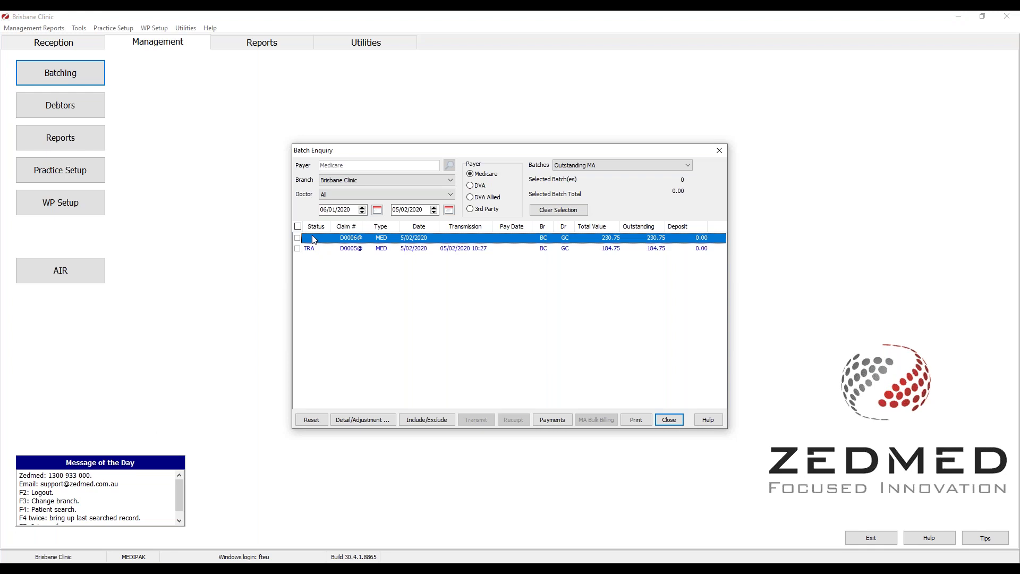
- Compare the D0005 and D0006 batches, and check which batch actions ticking and unticking D0006 makes available
left_click(321, 249)
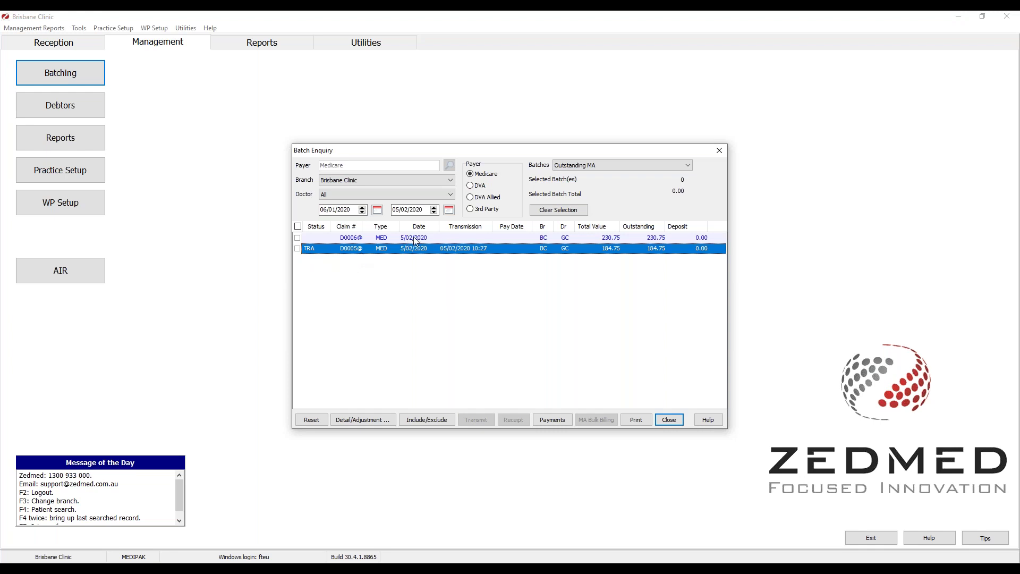
left_click(349, 240)
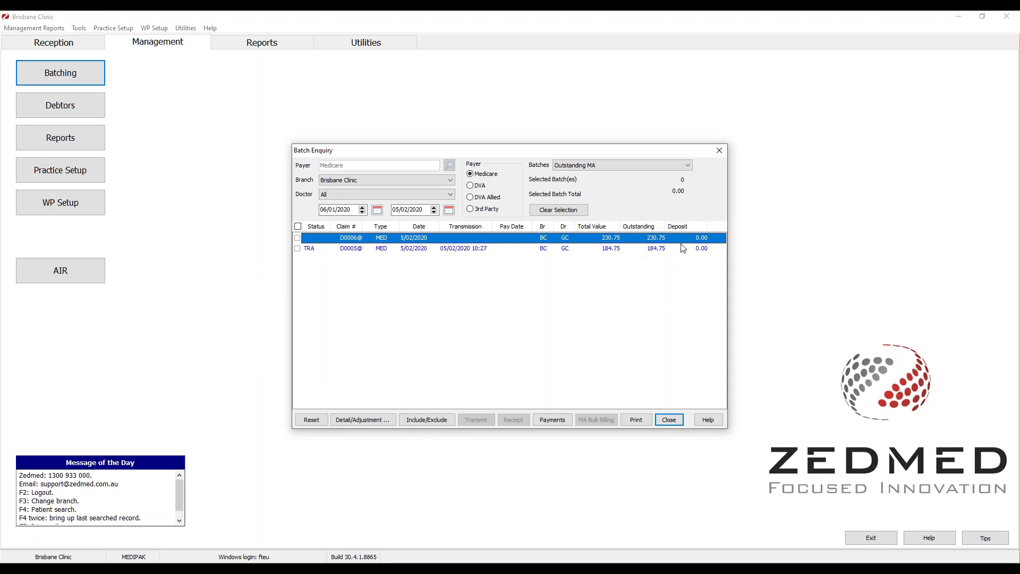
left_click(298, 239)
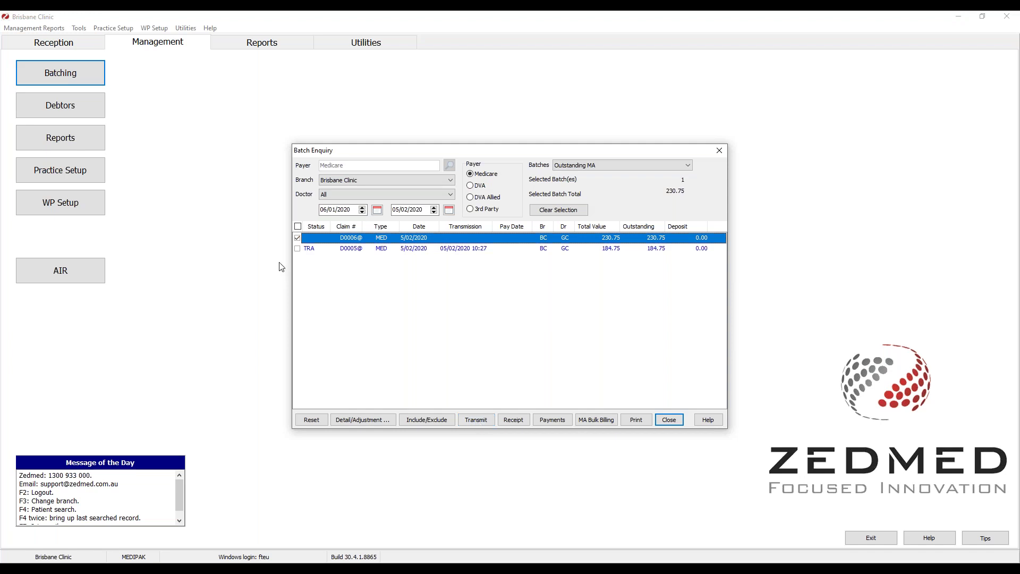
left_click(297, 238)
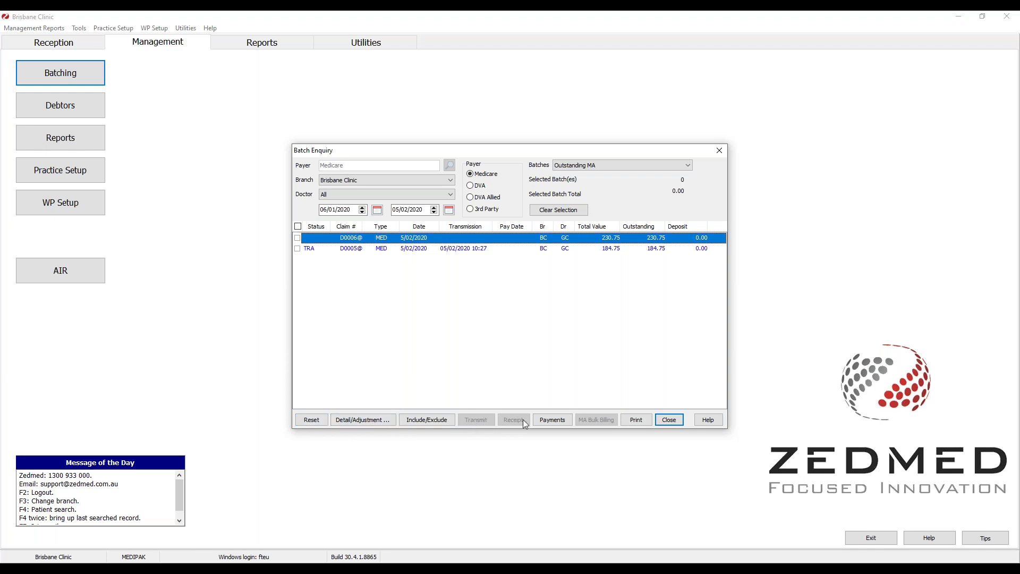
left_click(299, 238)
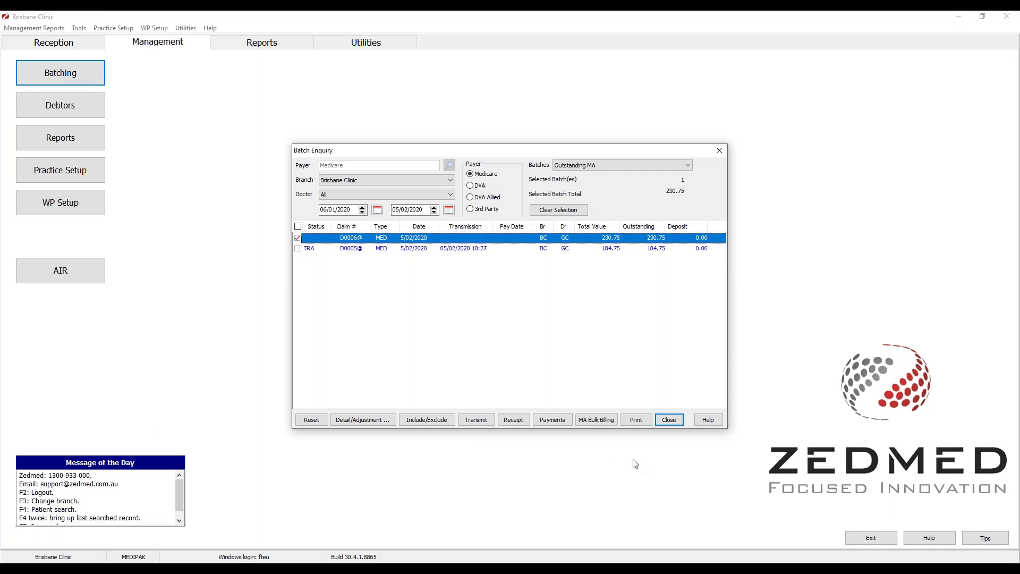
left_click(298, 239)
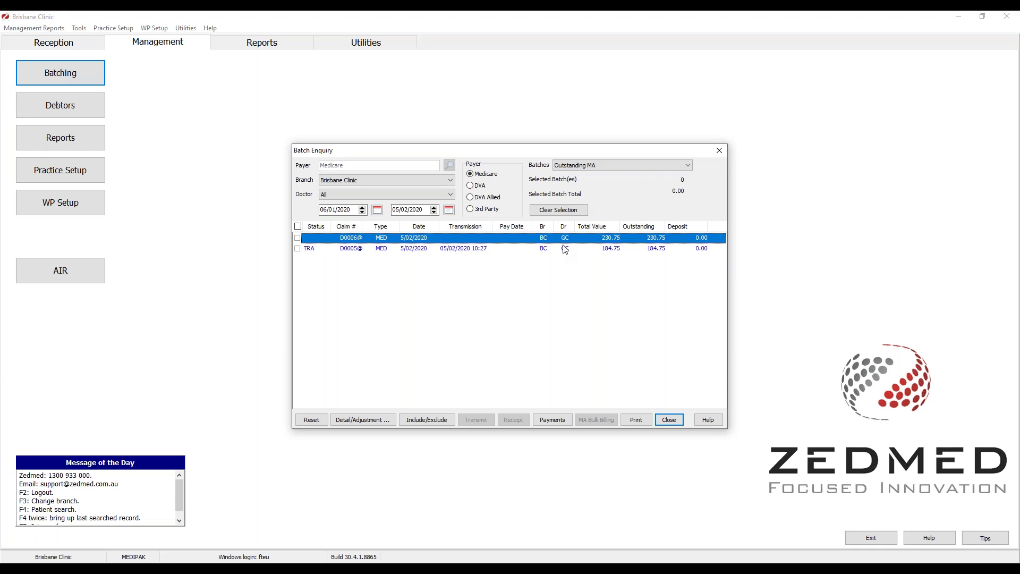
- Tick batch D0006 and inspect its invoices through Detail/Adjustment and Include/Exclude without making changes
left_click(301, 249)
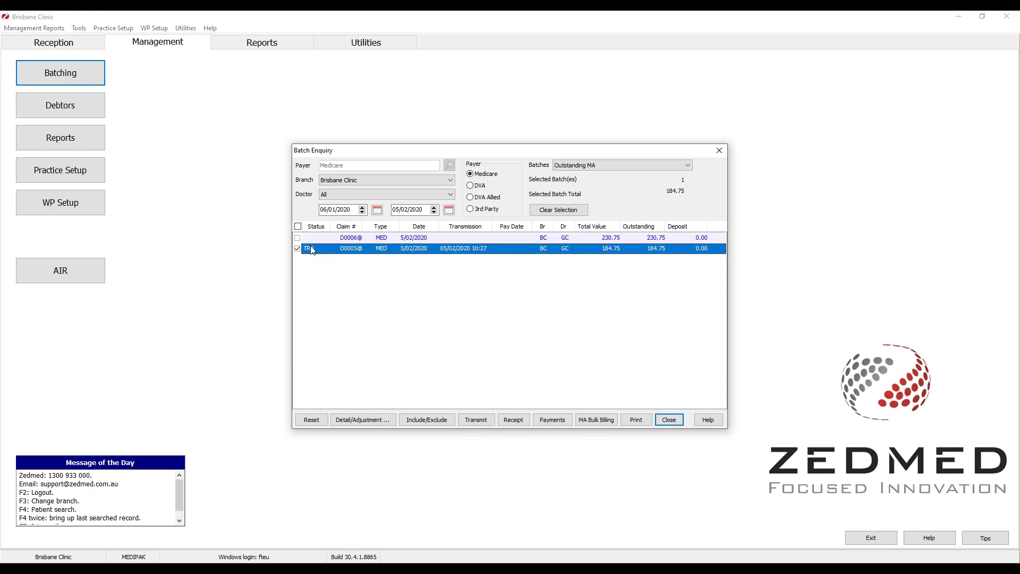
left_click(297, 238)
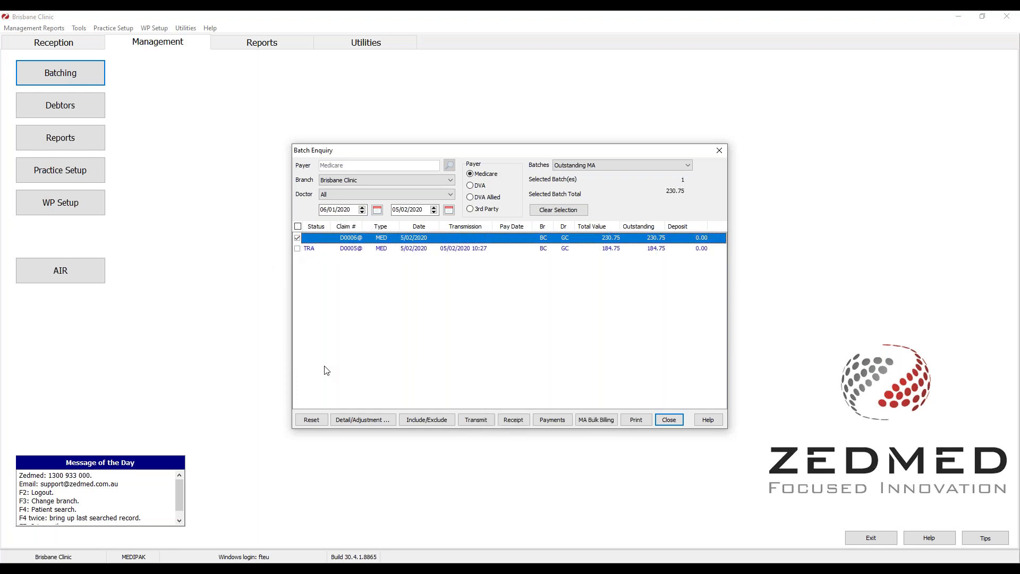
left_click(367, 421)
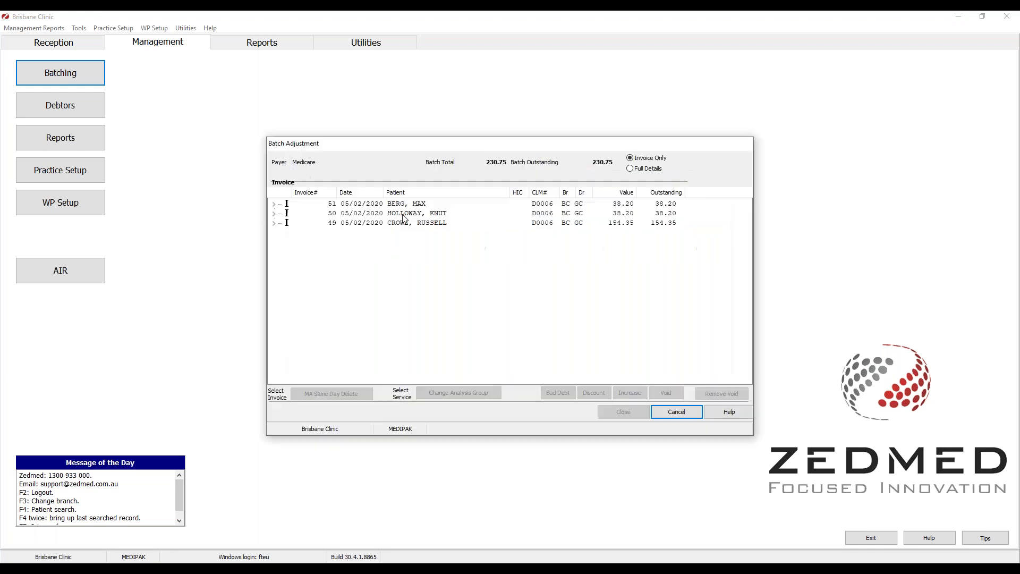
left_click(677, 417)
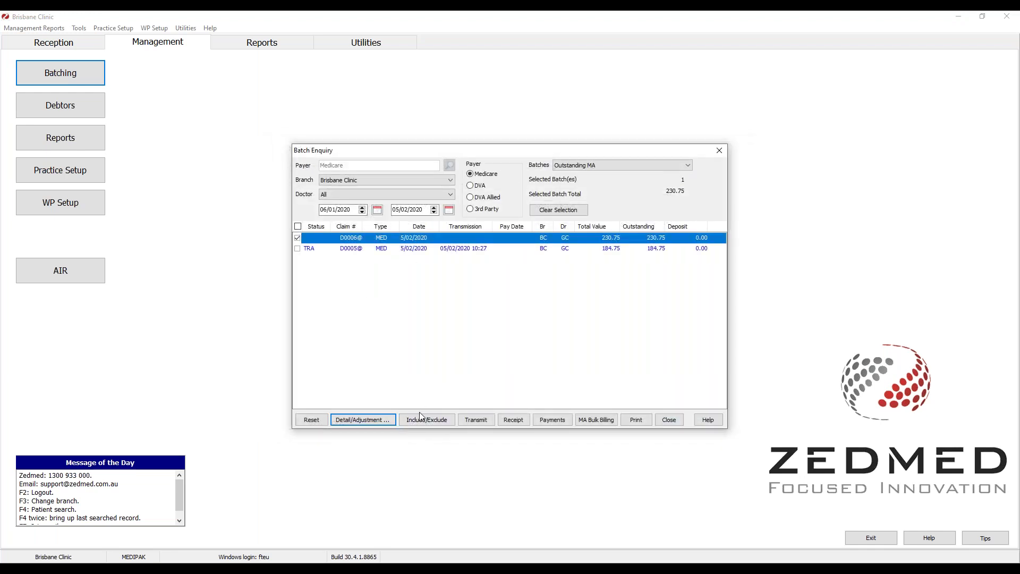
left_click(432, 421)
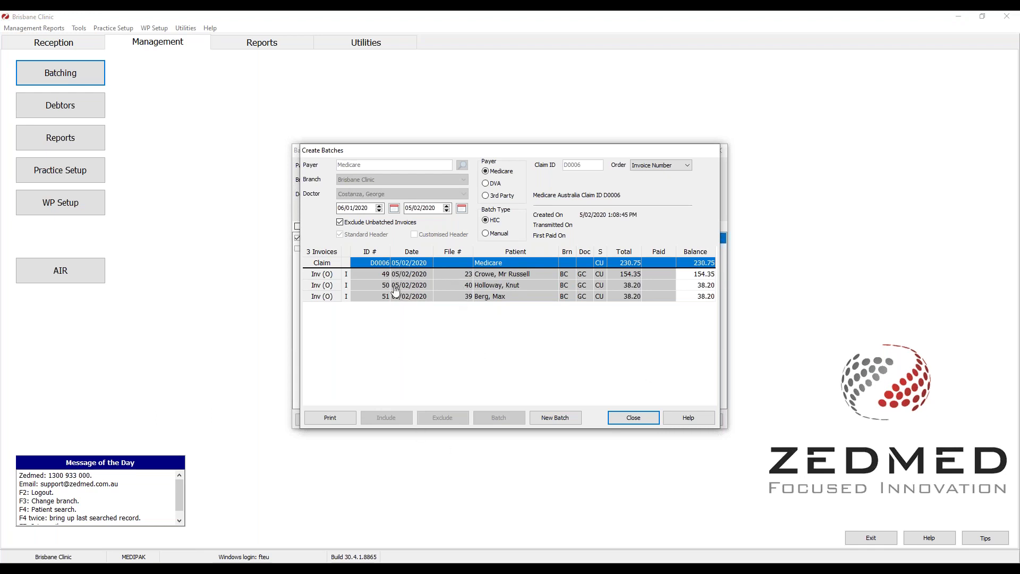
left_click(627, 418)
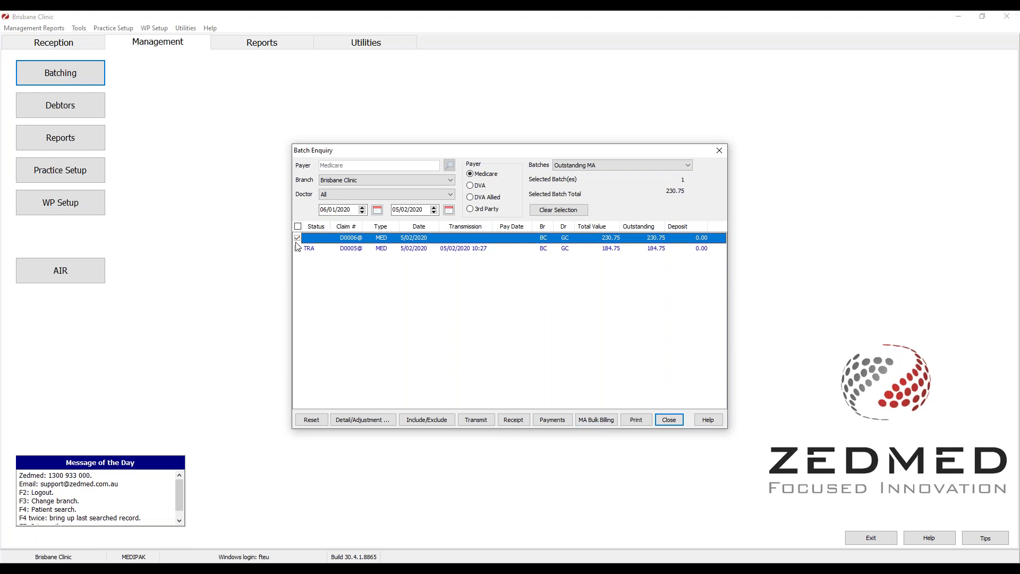
- Try to transmit batch D0006 to Medicare, and untick the batch
left_click(472, 422)
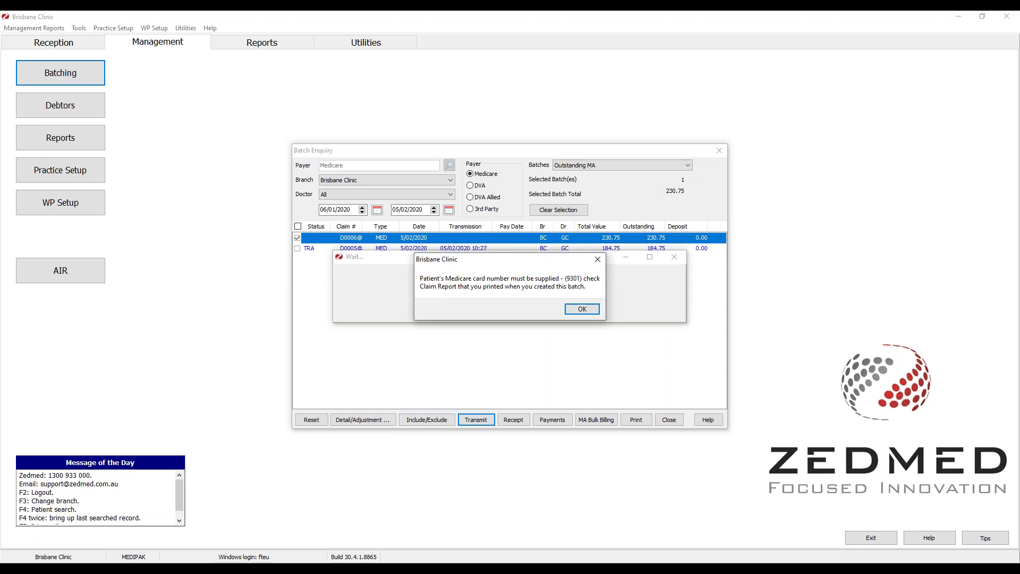
left_click(582, 311)
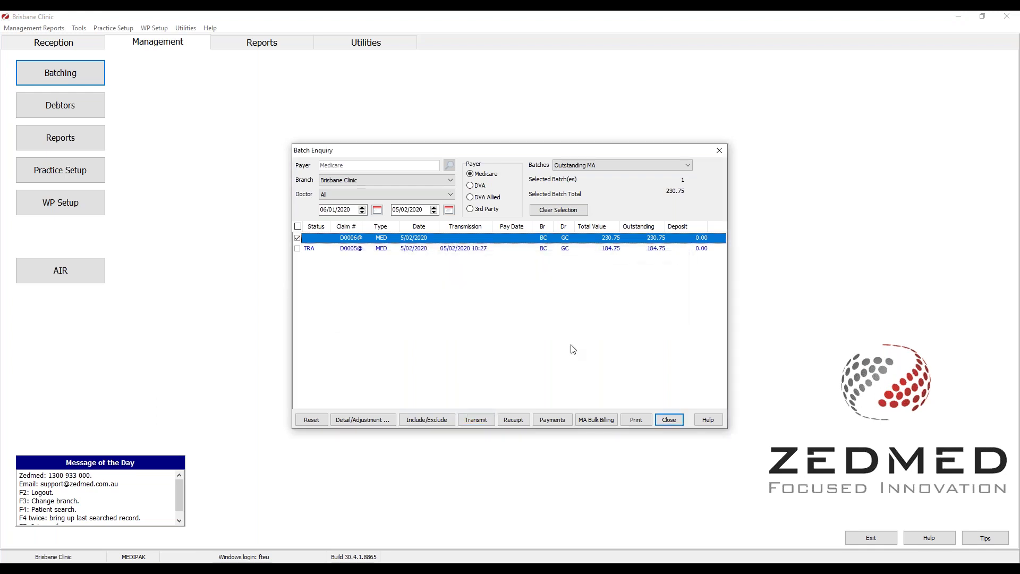
left_click(298, 238)
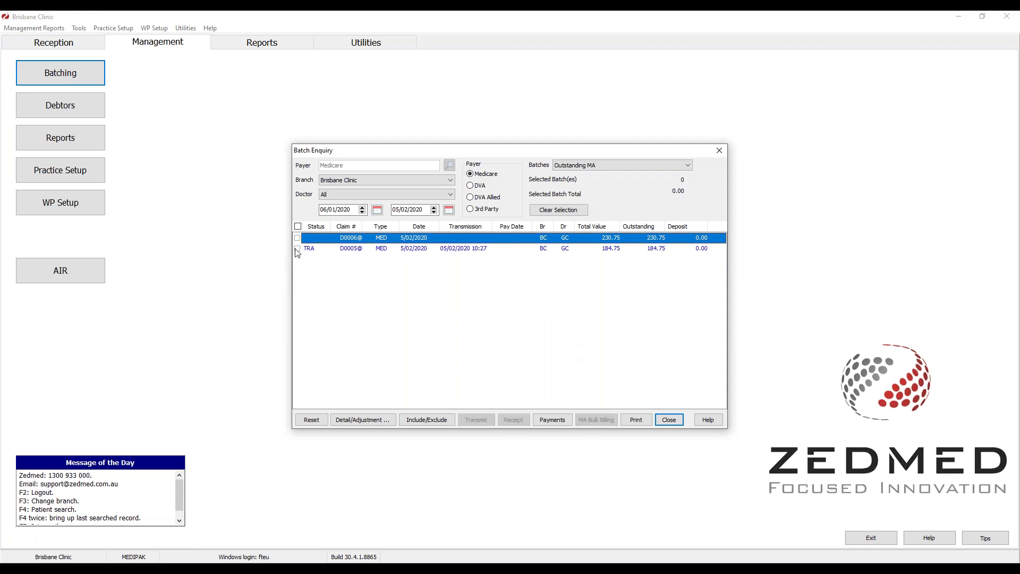
- Tick and untick the transmitted batch D0005 to check its available actions, and review the batch status filter options
left_click(301, 249)
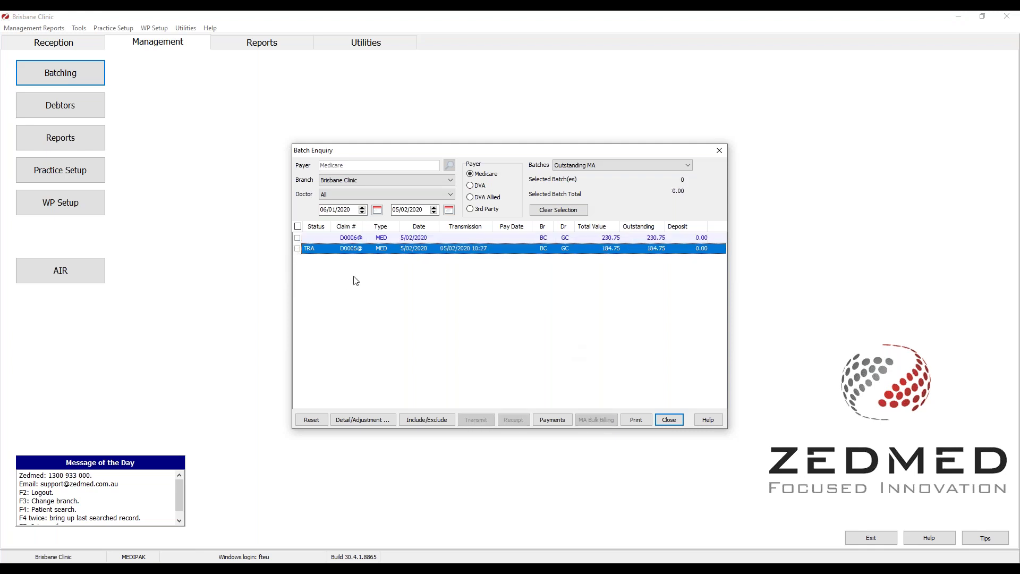
left_click(298, 249)
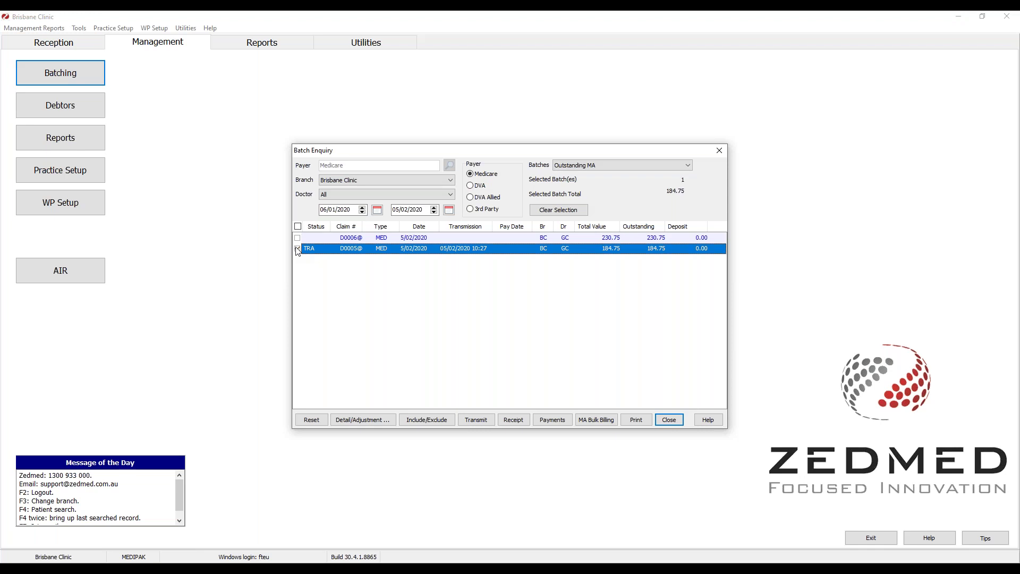
left_click(297, 248)
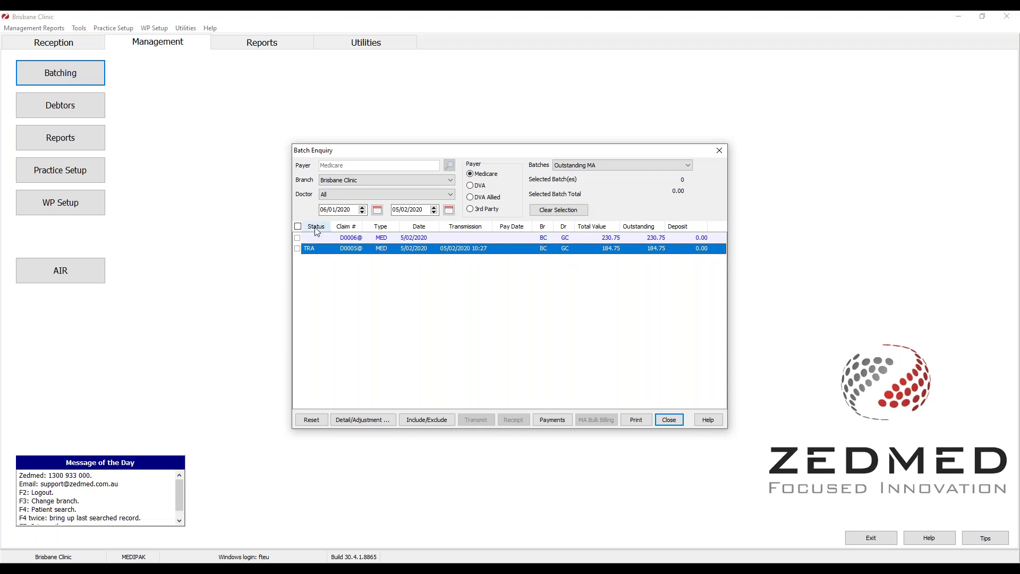
left_click(630, 170)
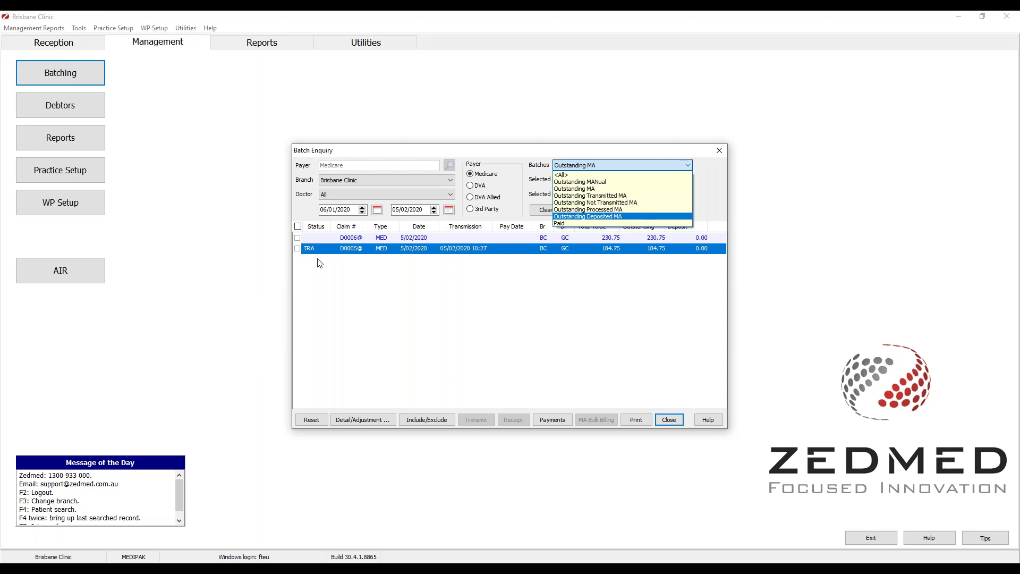
left_click(333, 279)
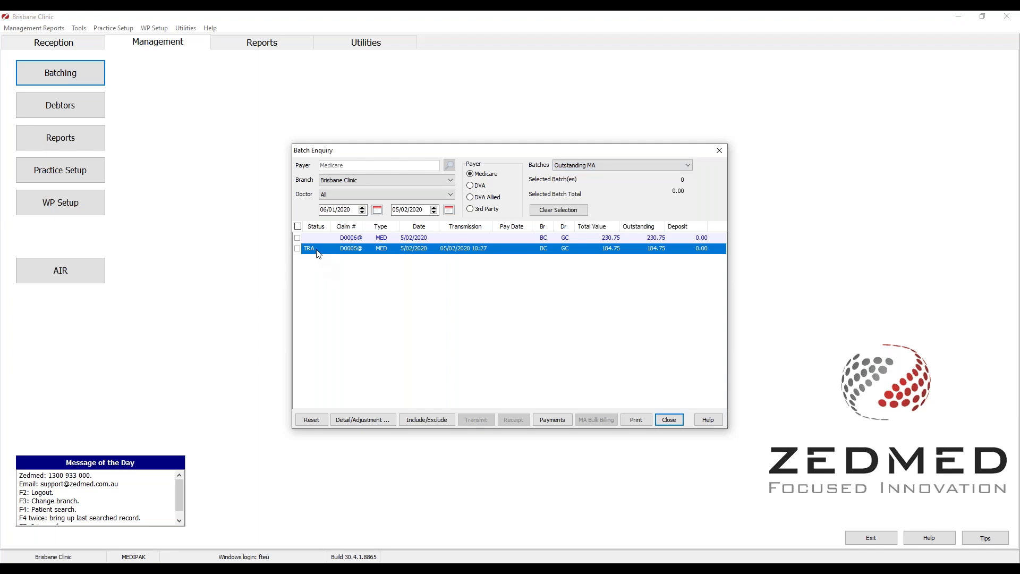
left_click(587, 167)
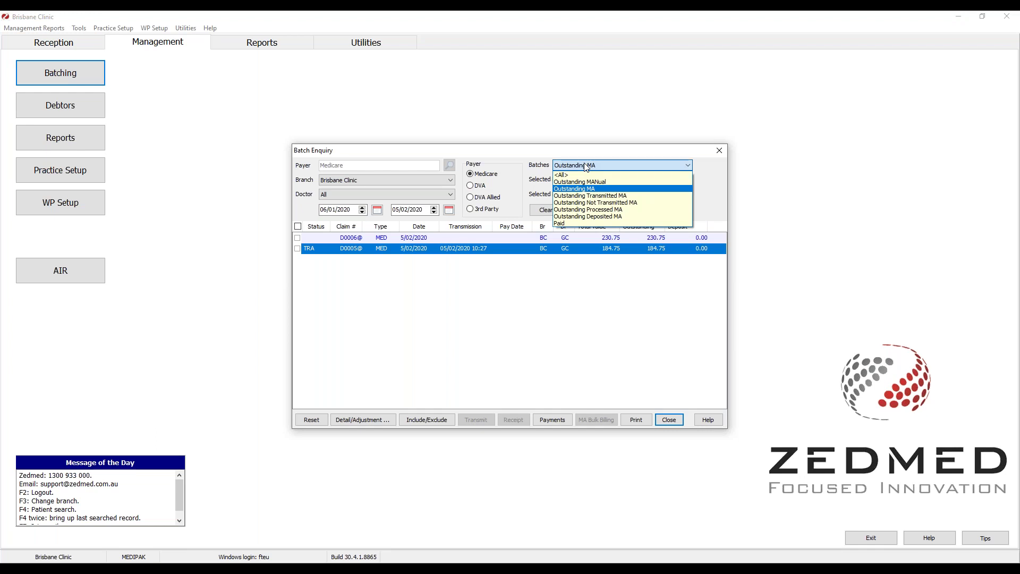
left_click(380, 290)
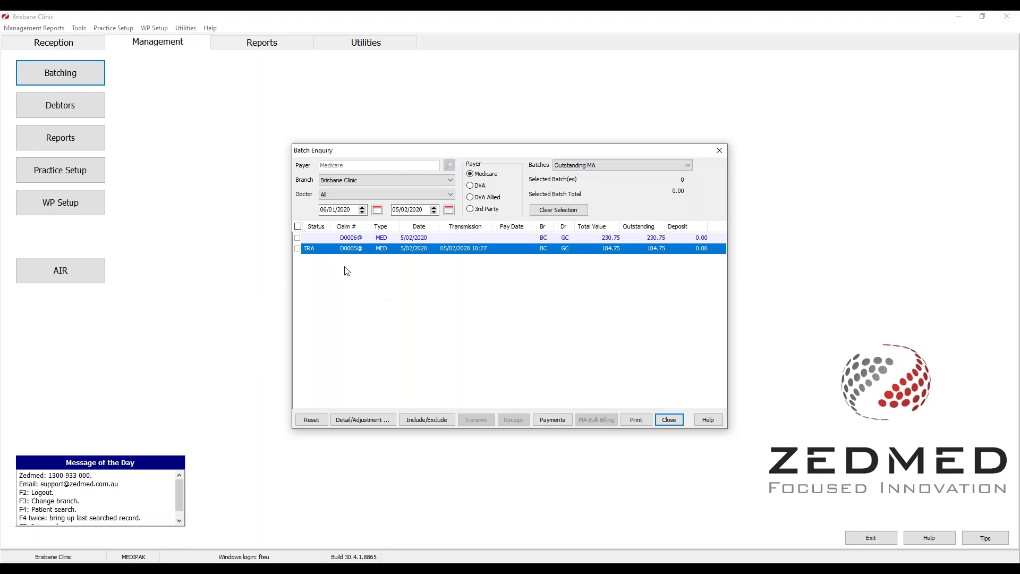
- Tick batch D0005 and review its MA Bulk Billing report options without running any of them
left_click(298, 249)
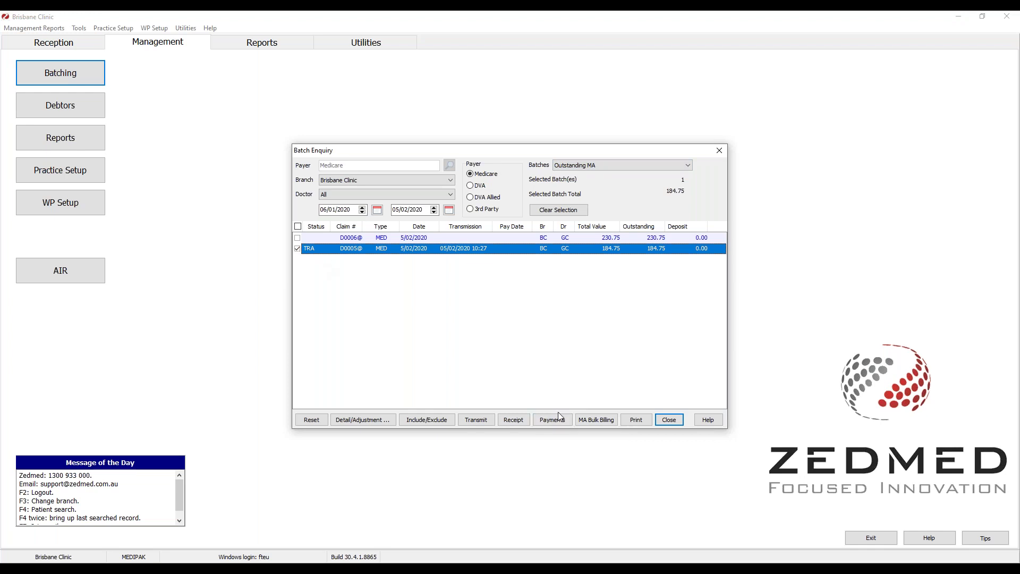
left_click(597, 422)
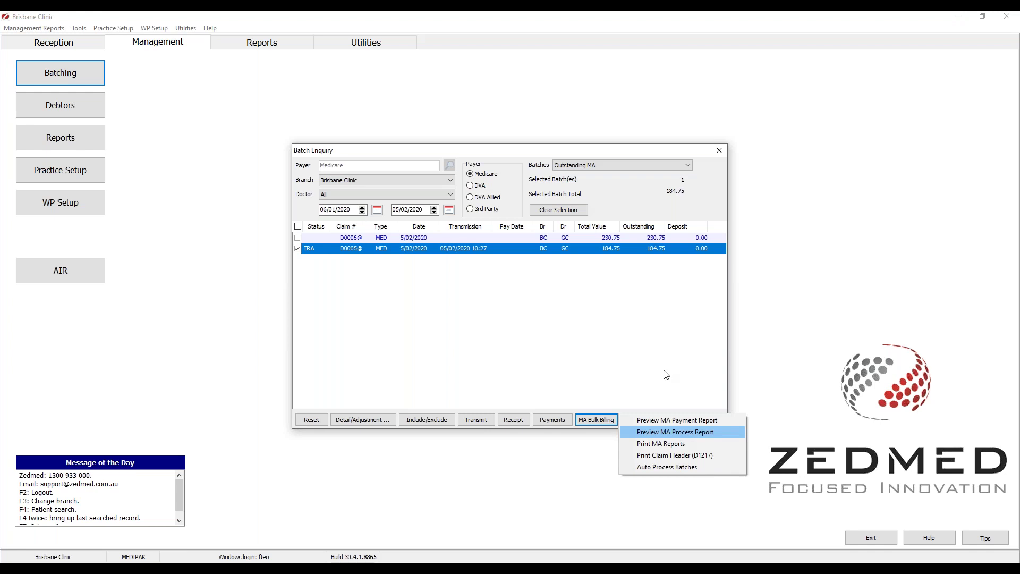
left_click(494, 538)
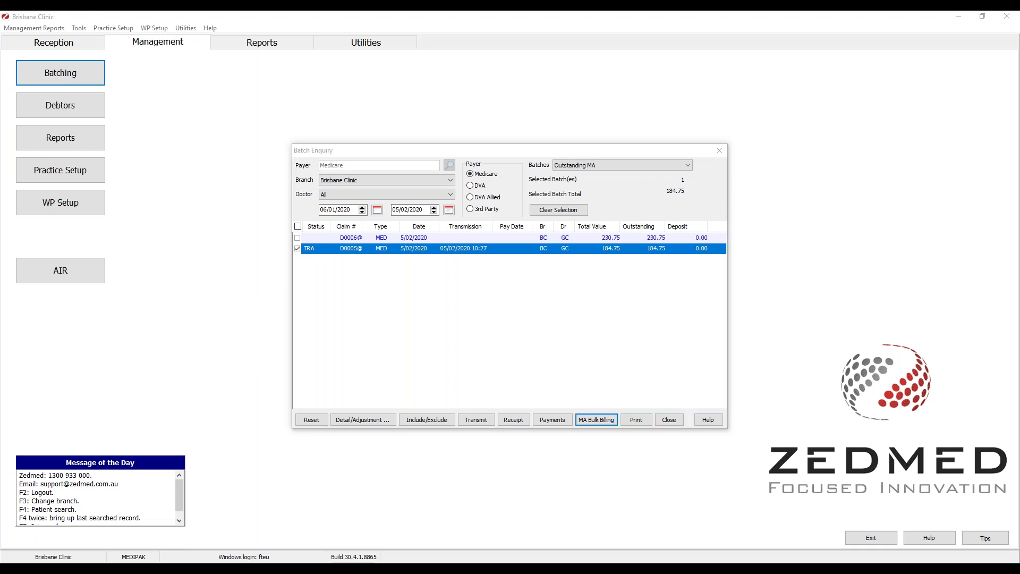
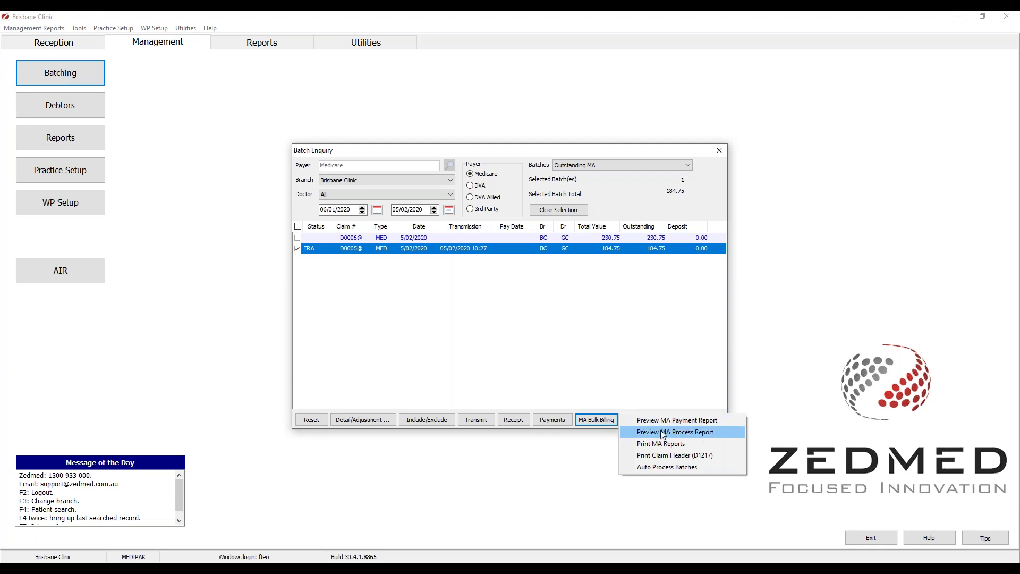
left_click(696, 259)
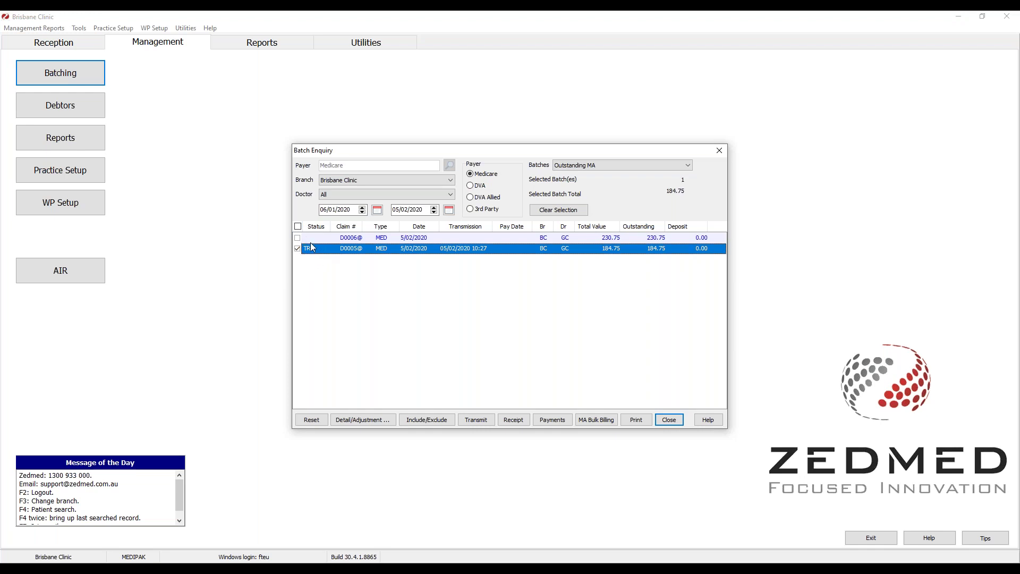
- Filter the batches by Outstanding Deposited MA, and return the batch filter to Outstanding MA
left_click(587, 169)
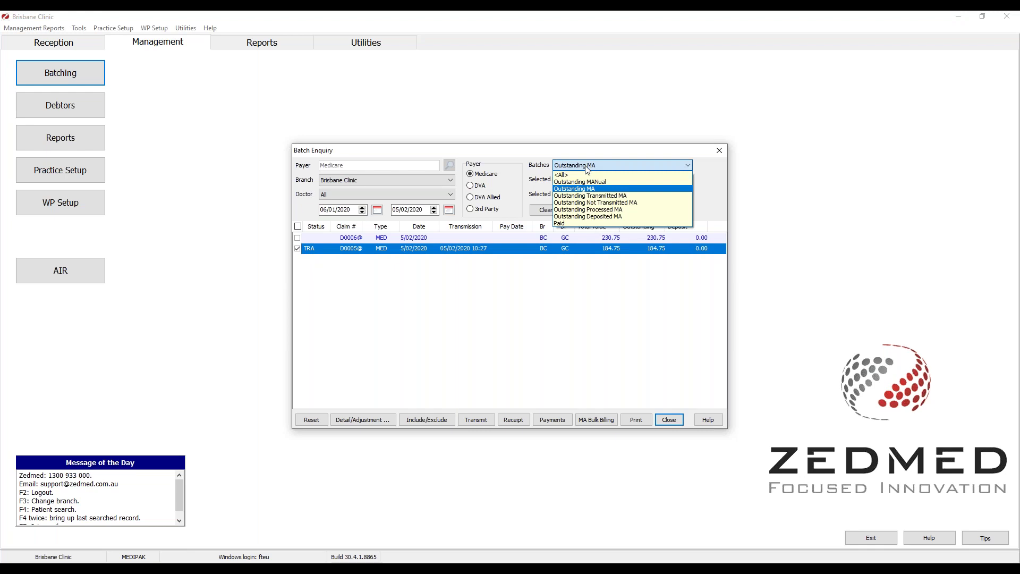
left_click(612, 217)
left_click(603, 163)
left_click(588, 174)
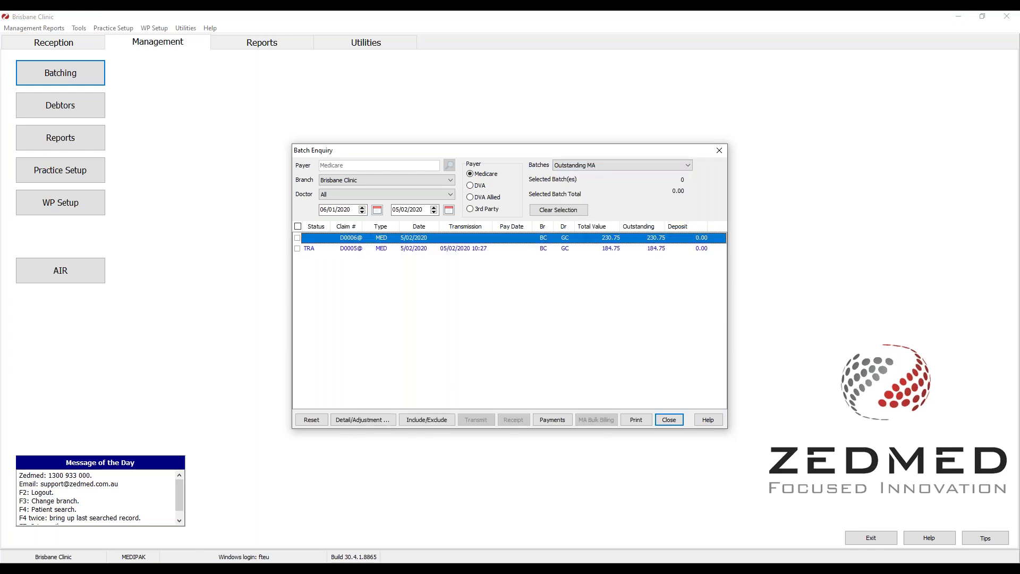
- Tick batch D0005 for receipting, and check the branch and doctor filters without changing them
left_click(297, 249)
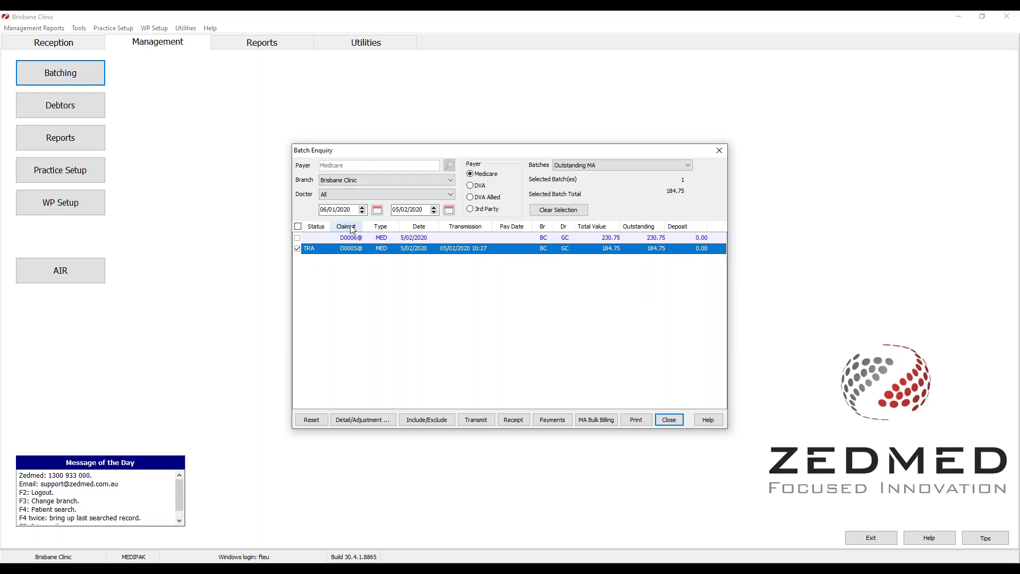
left_click(350, 181)
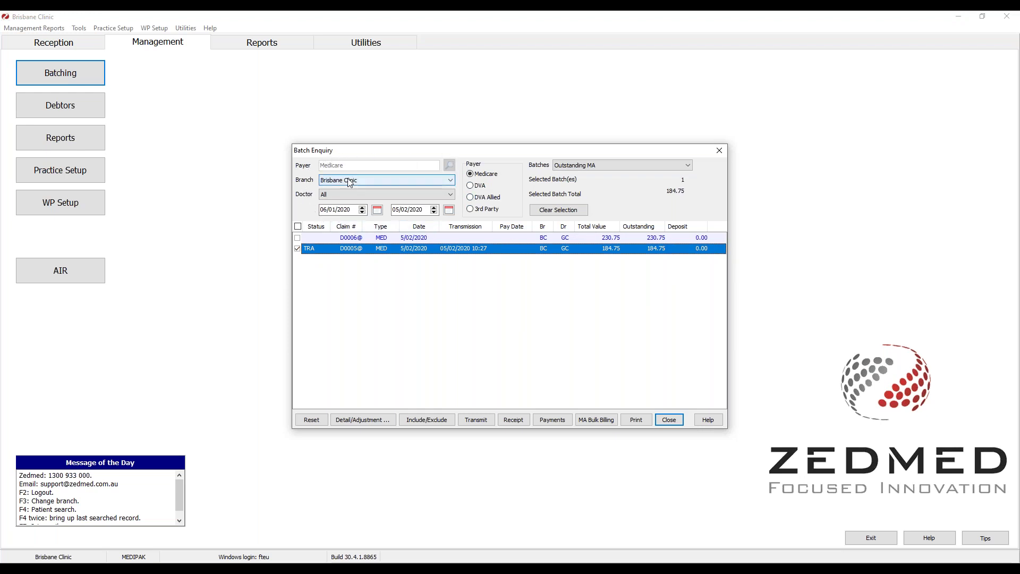
left_click(350, 182)
key("Tab")
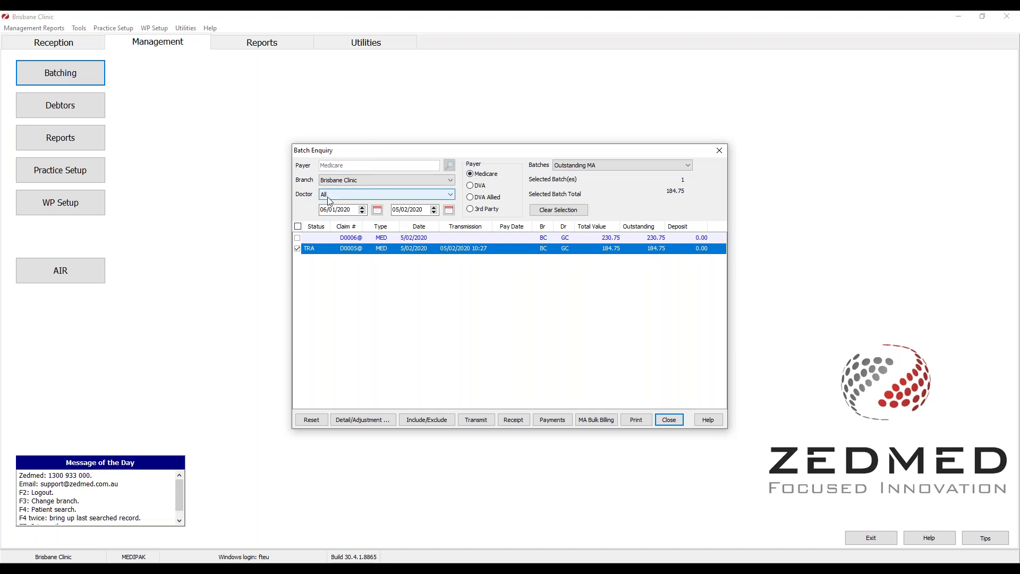
left_click(330, 201)
left_click(330, 201)
left_click(297, 249)
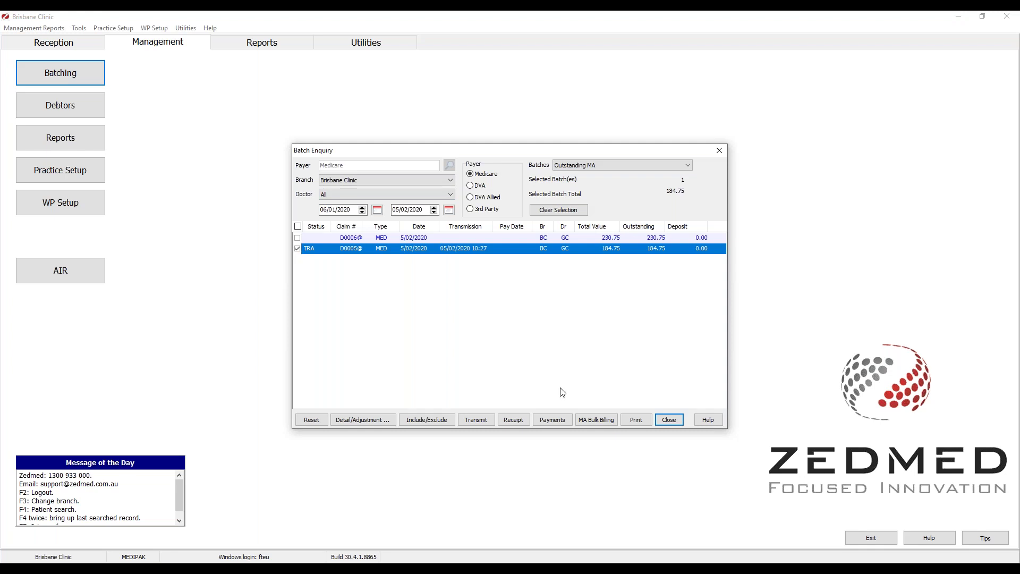
- Open the receipt for batch D0005 with all doctors selected, inspect its payment detail, and cancel it
left_click(513, 420)
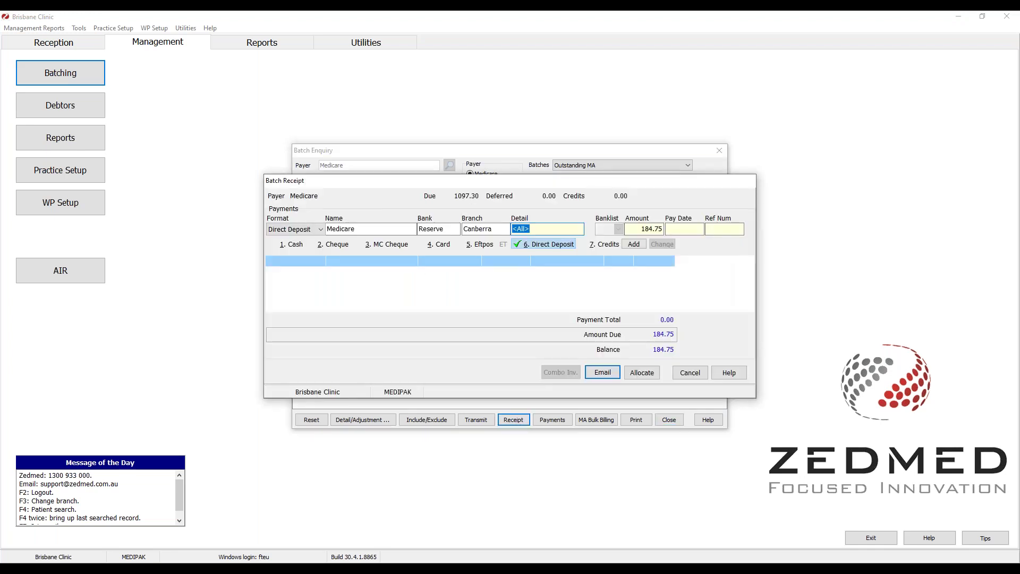
left_click_drag(611, 185, 649, 268)
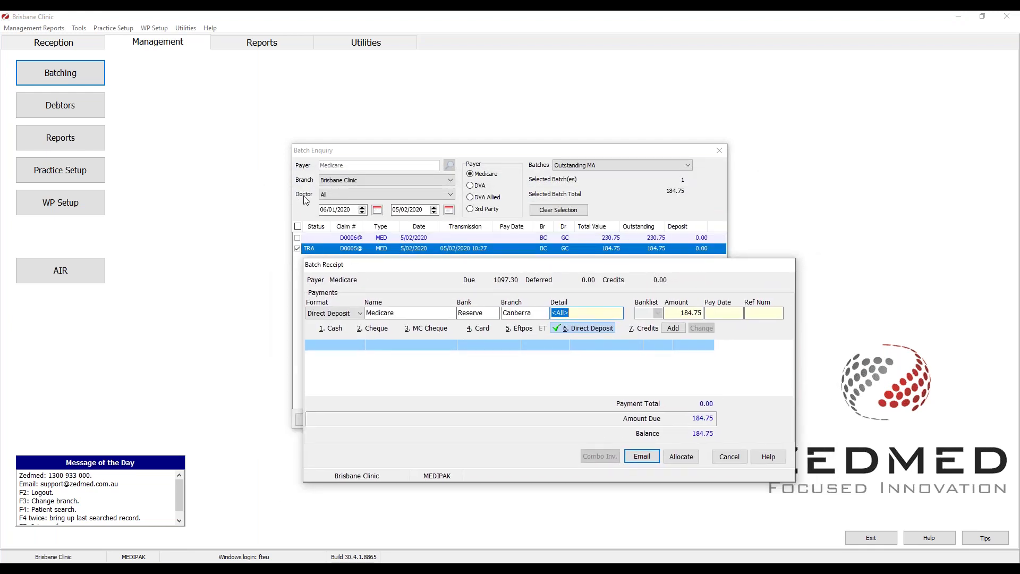
left_click(598, 310)
left_click(729, 456)
- Filter by the first named doctor, inspect the provider detail on the receipt for batch D0005, and cancel the receipt
left_click(432, 196)
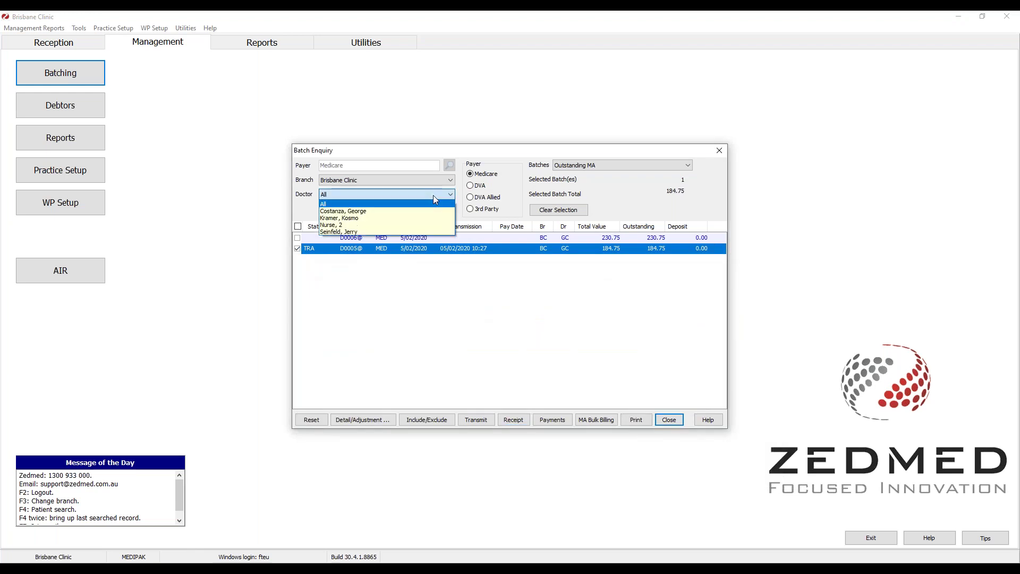
left_click(360, 212)
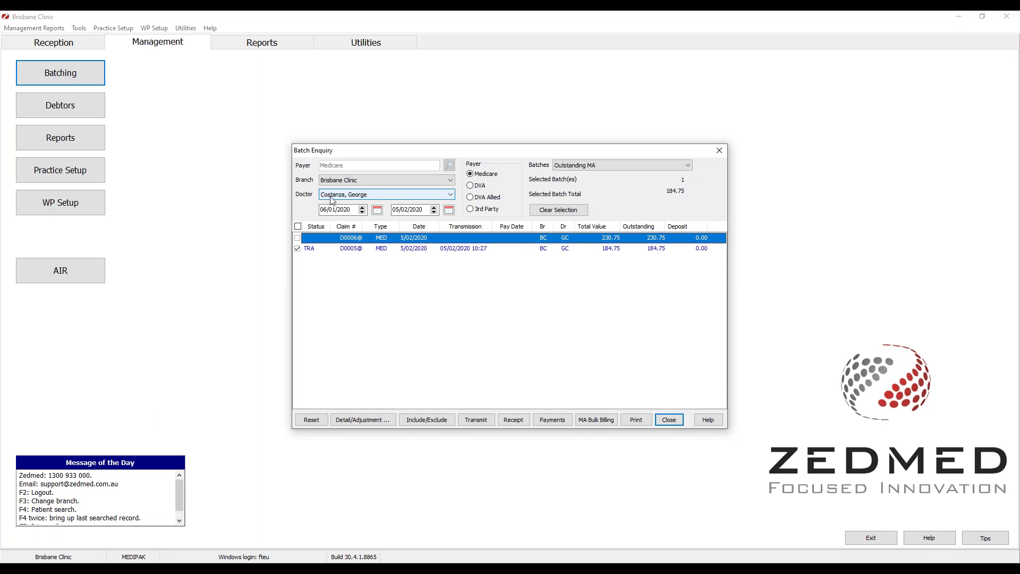
left_click(320, 251)
left_click(514, 420)
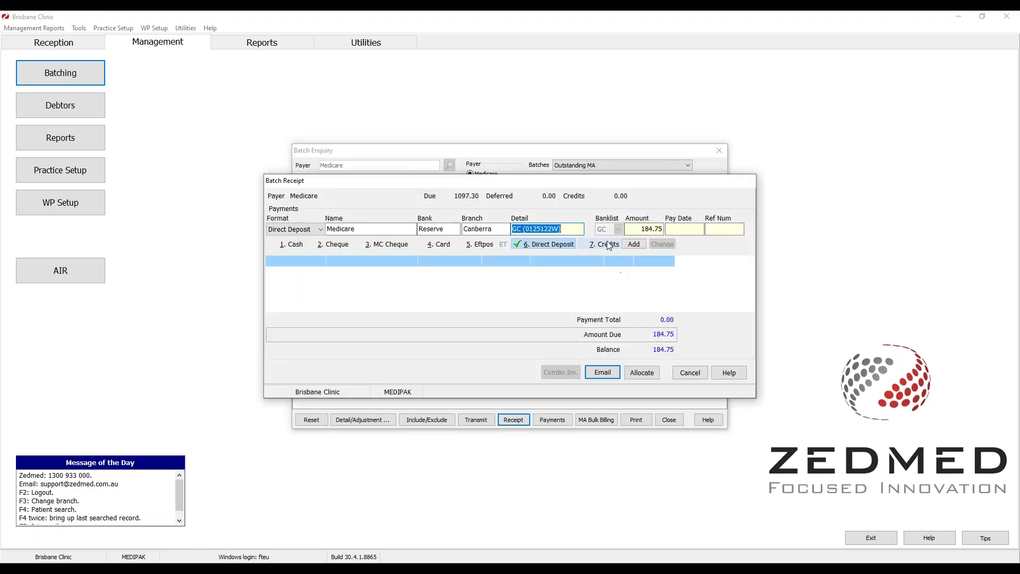
left_click(573, 228)
left_click_drag(569, 227, 508, 229)
left_click(524, 228)
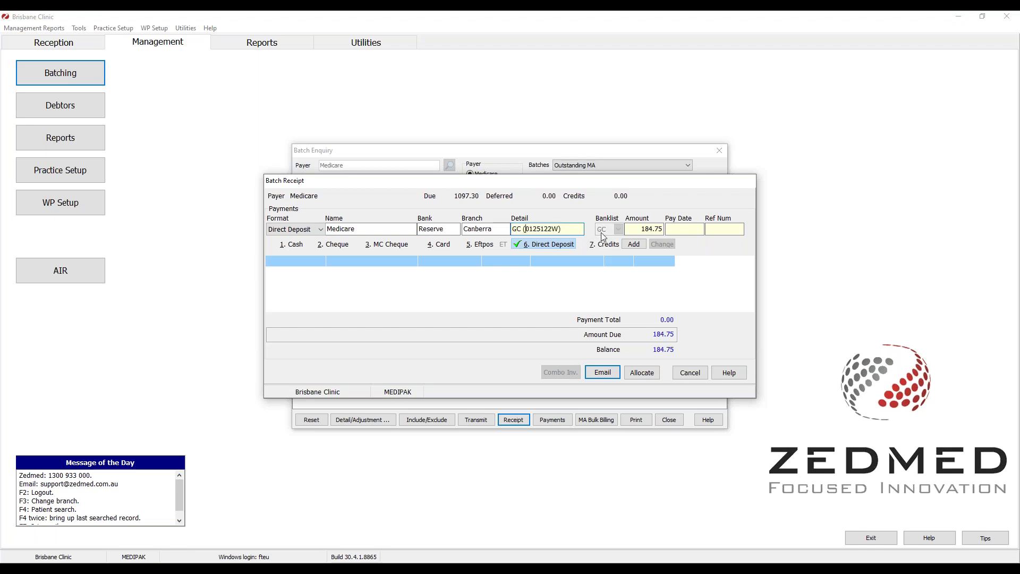
left_click(689, 372)
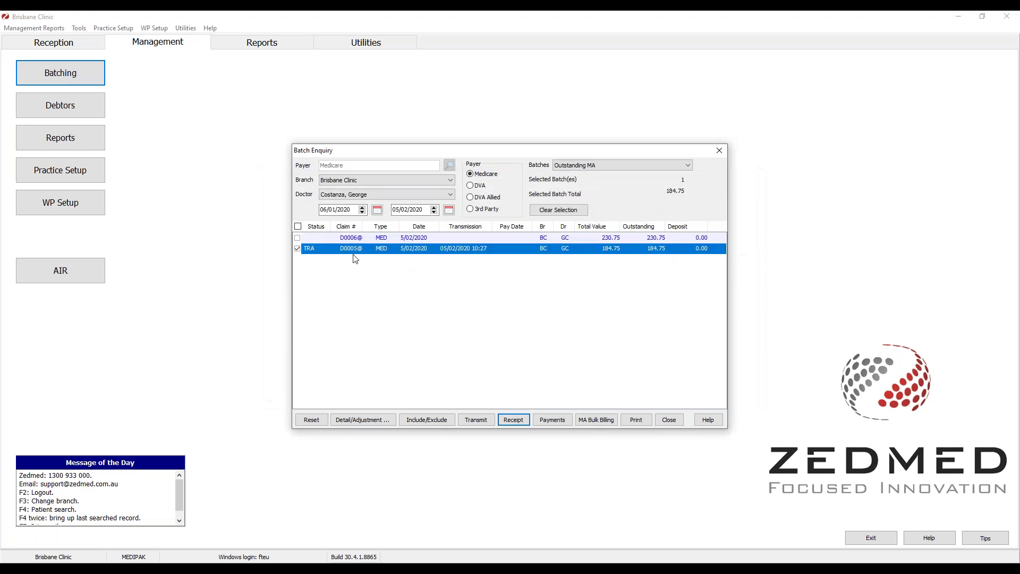
- Restore the doctor filter to All, reopen the receipt for batch D0005 to compare its payment detail, and cancel it
left_click(378, 195)
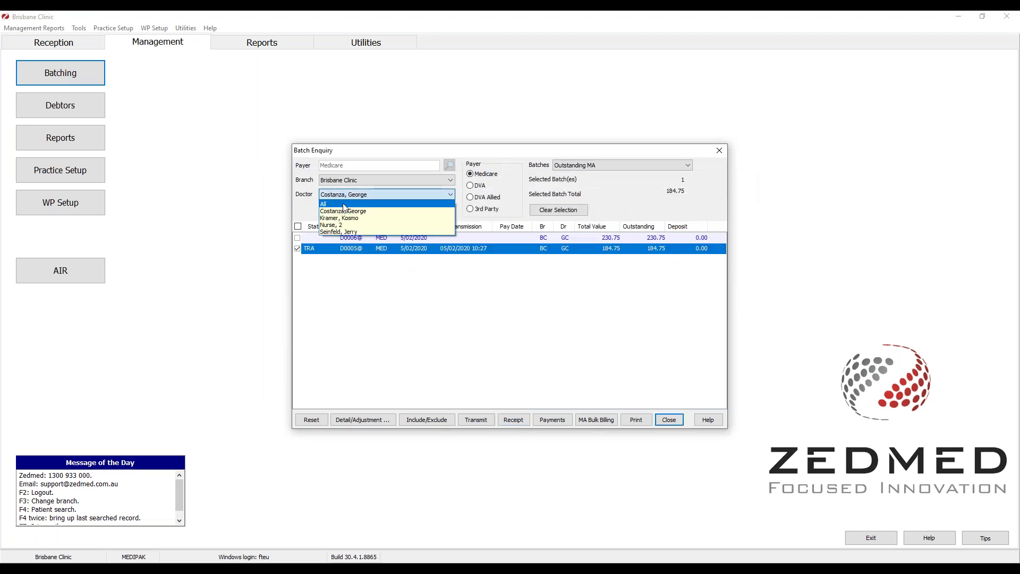
left_click(344, 205)
left_click(339, 249)
left_click(513, 420)
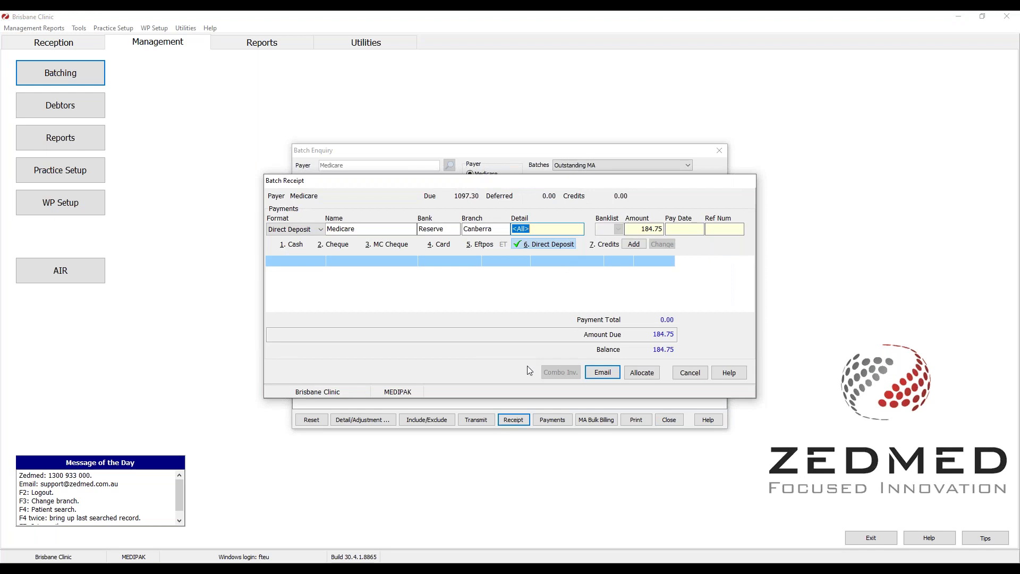
left_click_drag(523, 182, 521, 208)
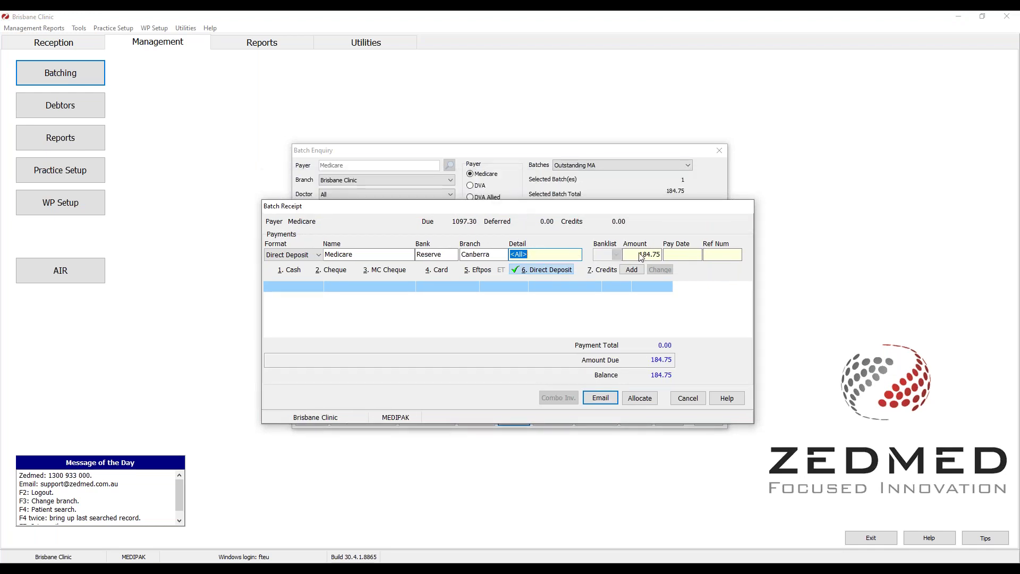
left_click(688, 398)
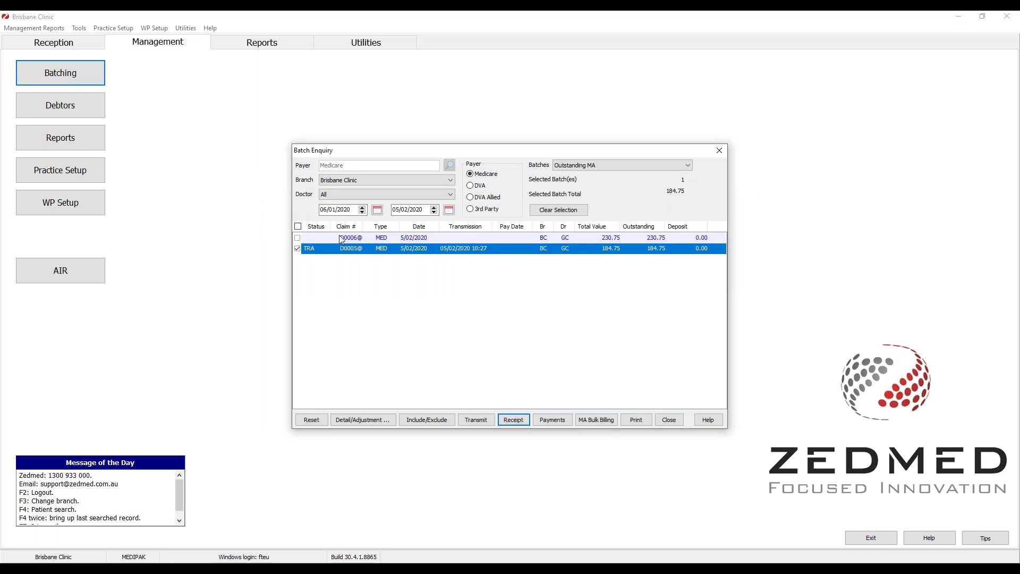
- Filter the batches by the first named doctor and open the receipt for batch D0005
left_click(333, 195)
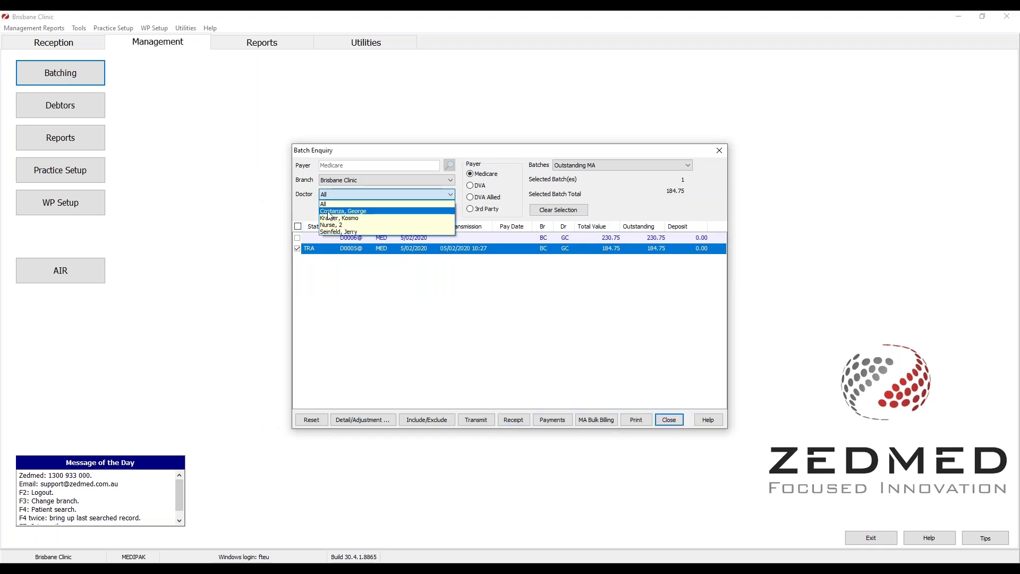
left_click(330, 215)
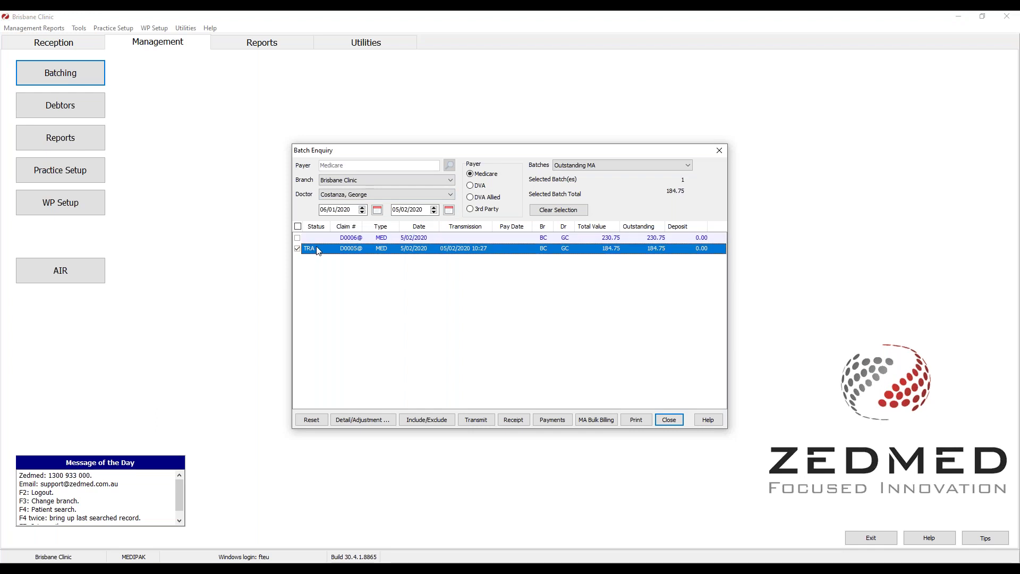
left_click(514, 420)
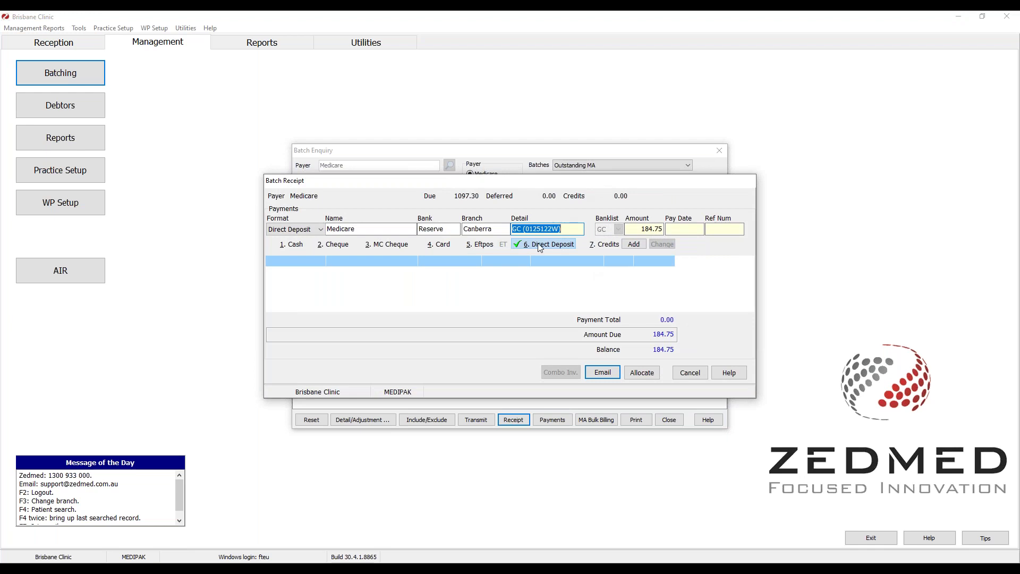
left_click_drag(596, 185, 614, 254)
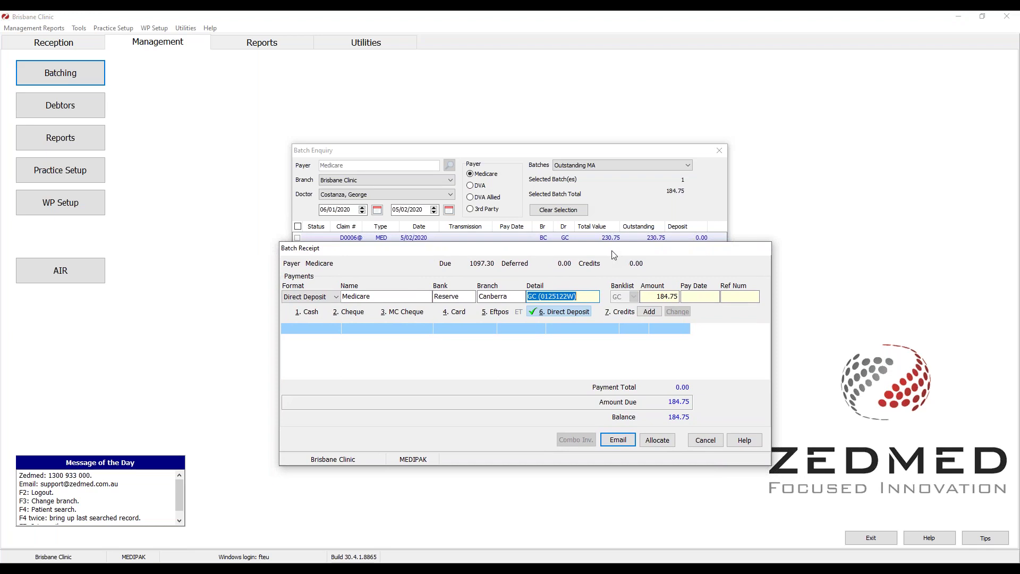
- Set the receipt's pay date to 05/02/2020 and allocate the direct deposit payment to batch D0005
left_click(684, 296)
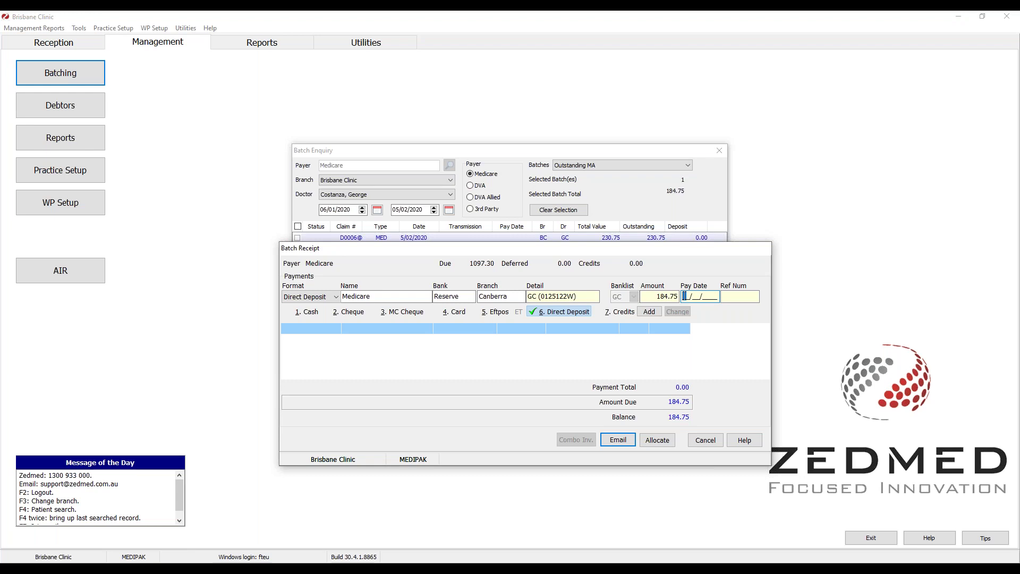
type("05/02/2020")
left_click(727, 295)
left_click(664, 442)
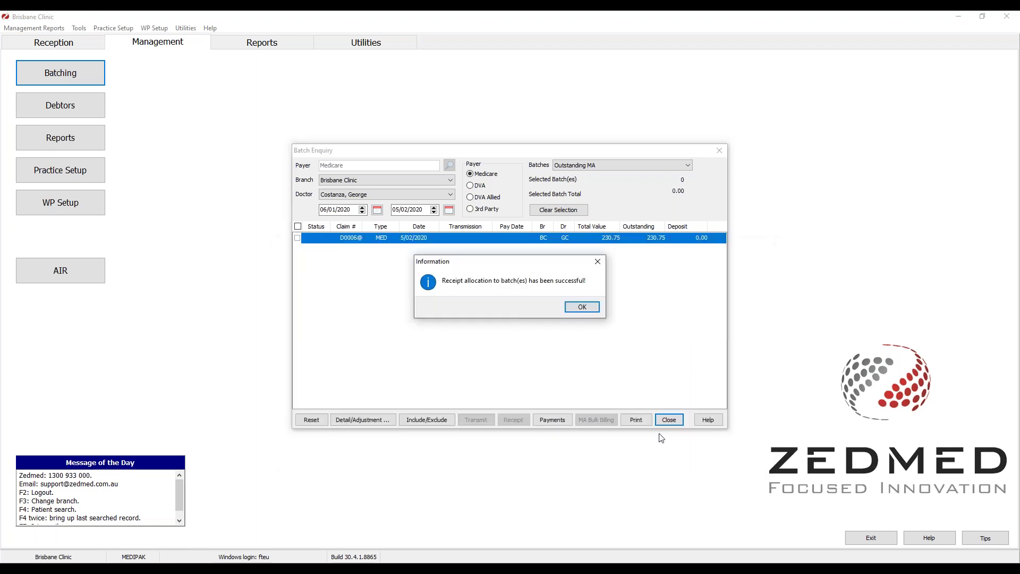
- Finish the receipt allocation without printing the receipt, and filter the batch list to Paid
left_click(585, 308)
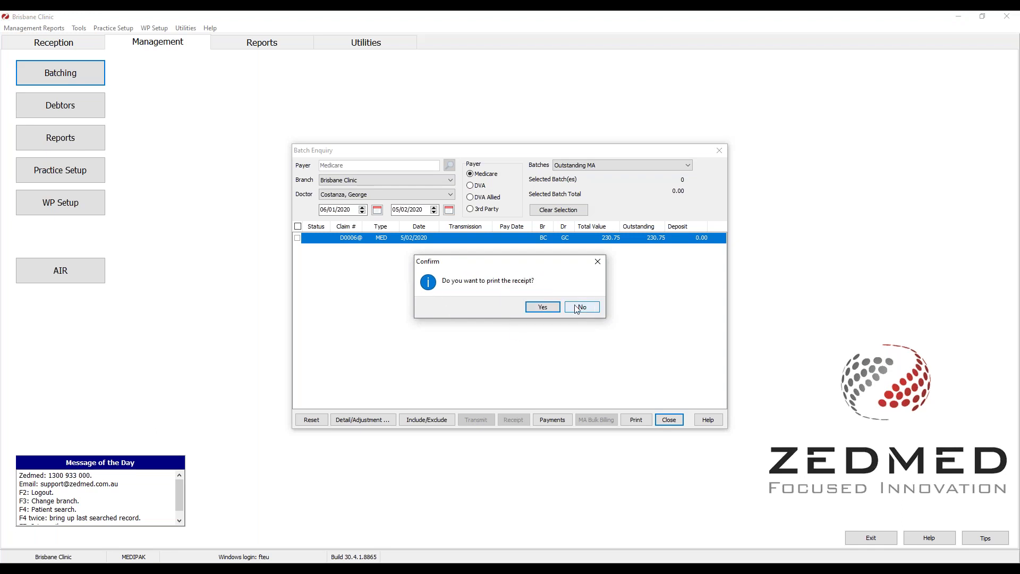
left_click(595, 311)
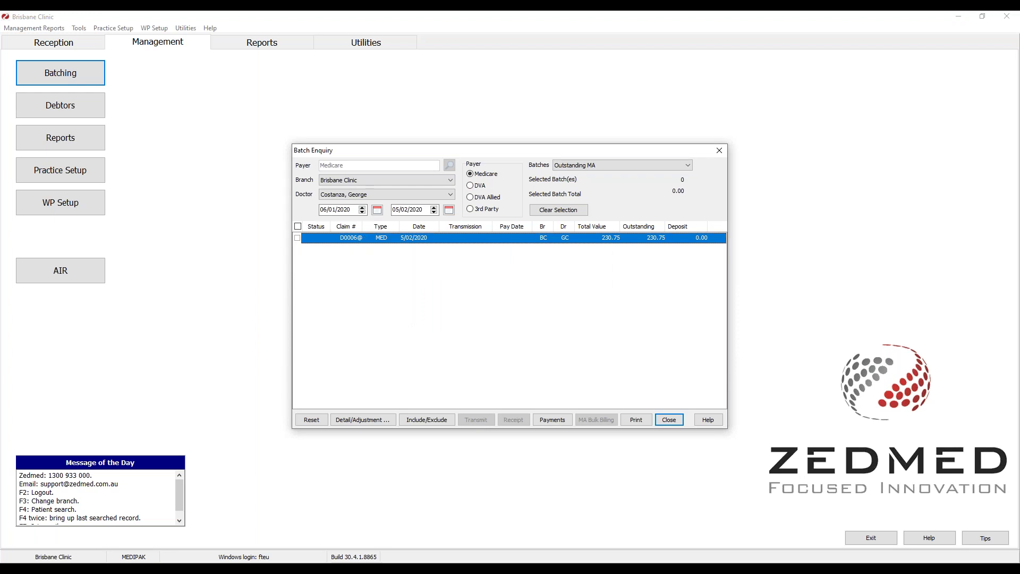
left_click(620, 165)
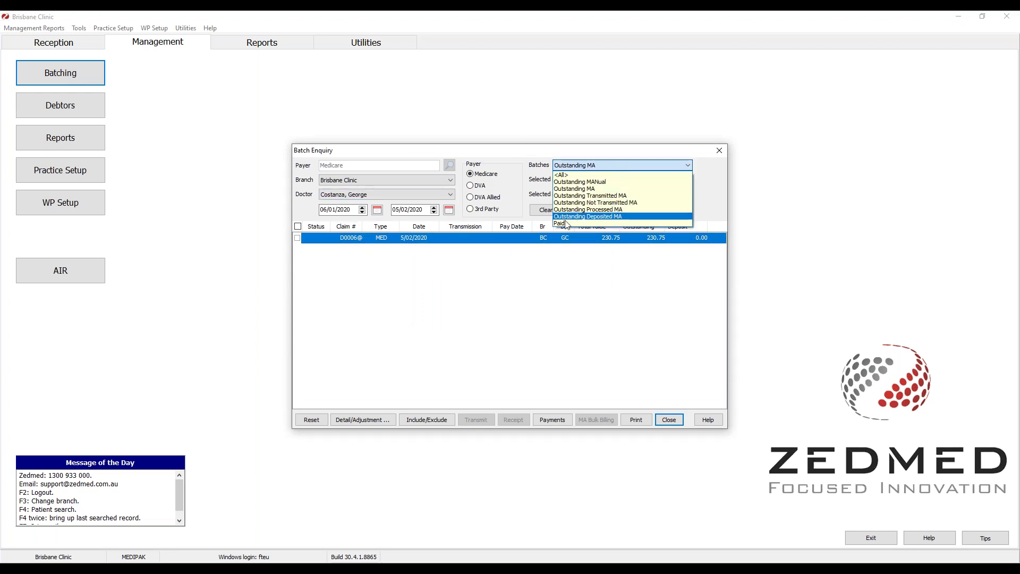
left_click(565, 223)
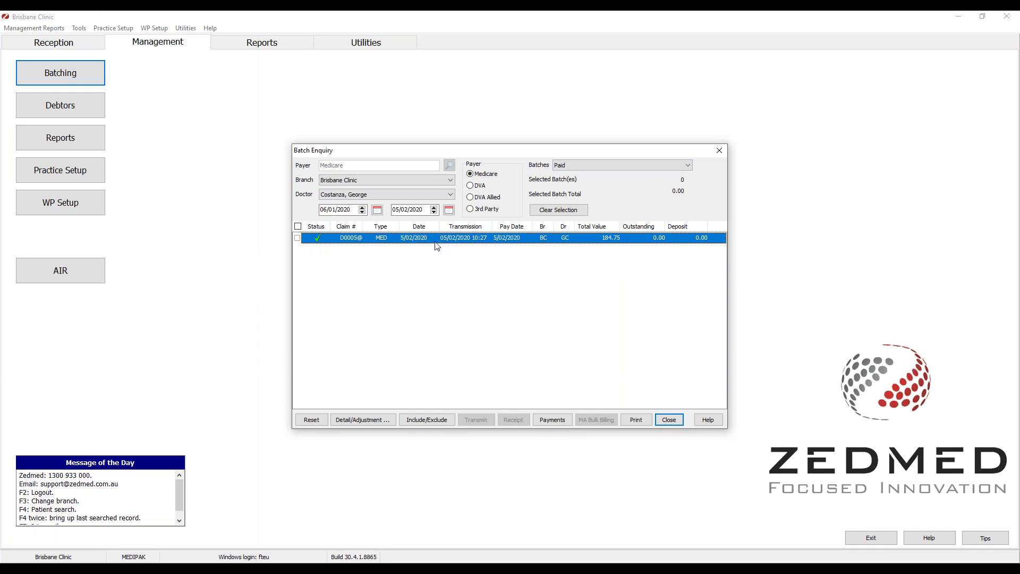
- Review the invoices included in paid batch D0005 without changing them, and close Batch Enquiry
left_click(297, 238)
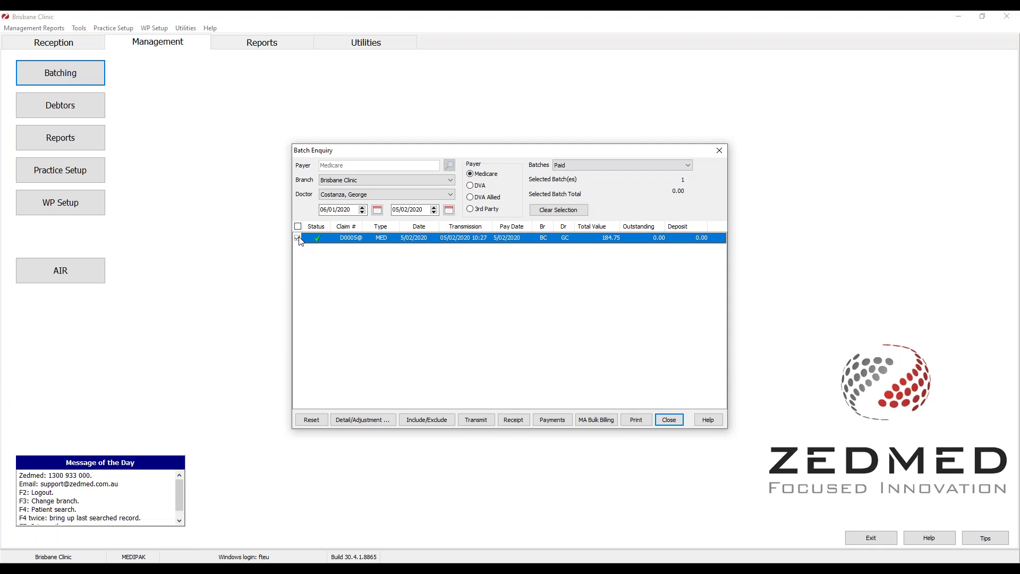
left_click(298, 239)
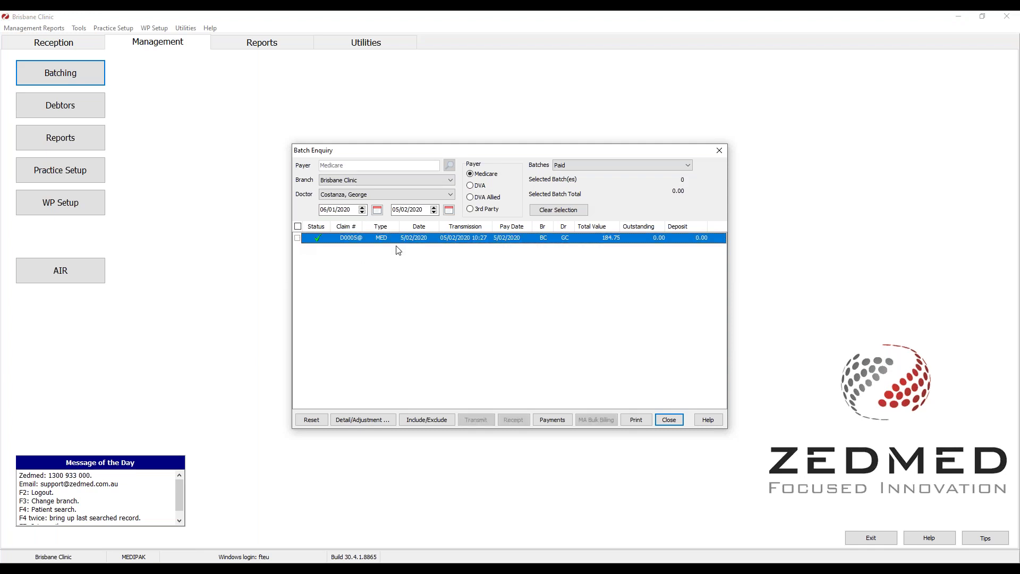
left_click(422, 422)
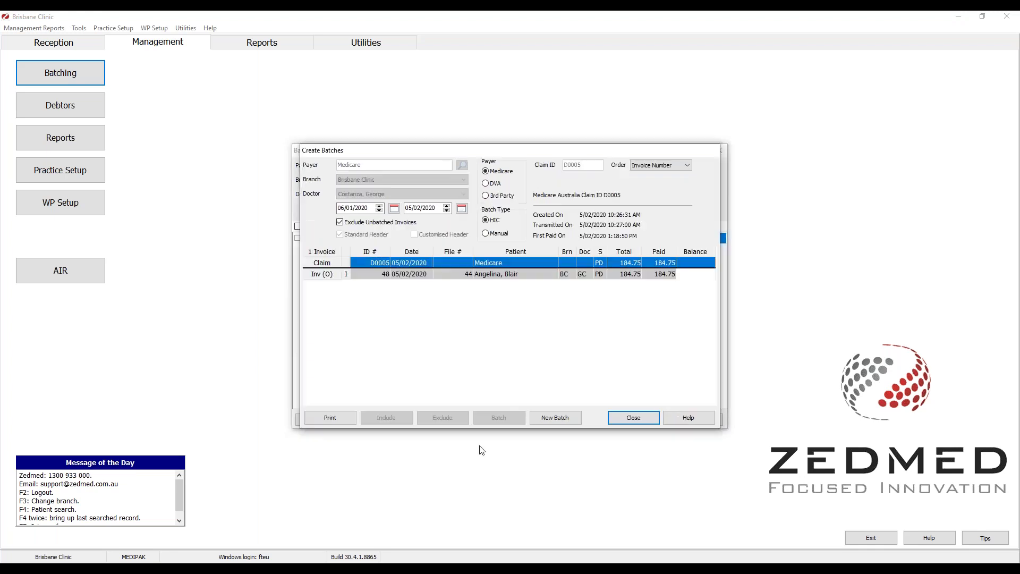
left_click(645, 418)
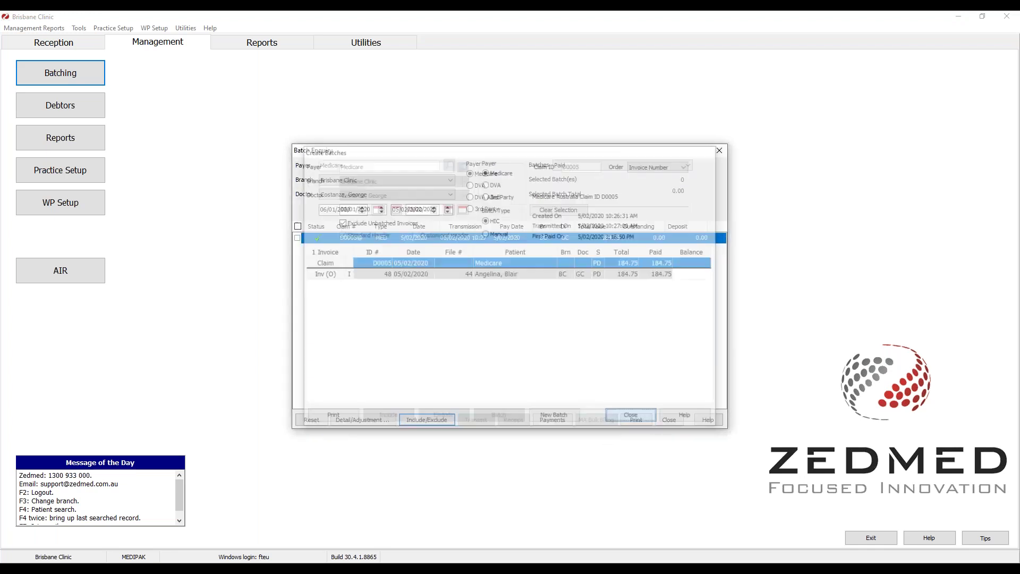
left_click(669, 420)
- Search for the patient billed in batch D0005 by family name and open the patient's account enquiry
key("F4")
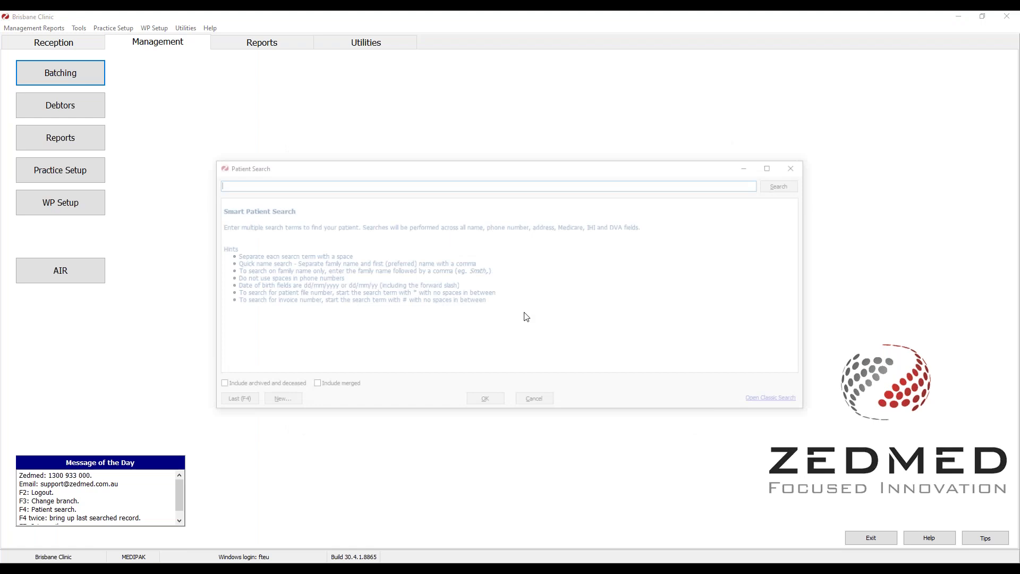
type("angel")
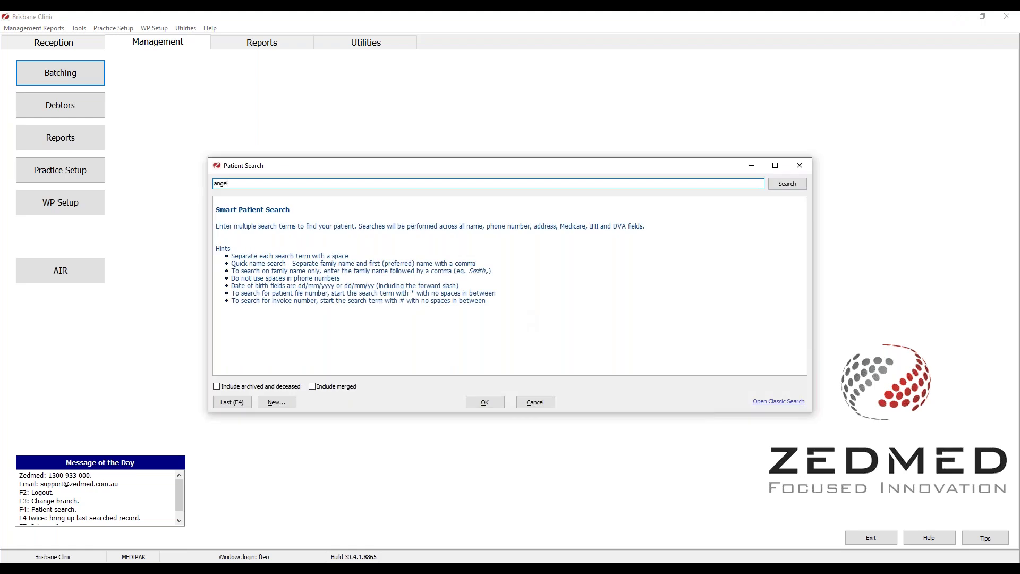
key("Return")
double_click(330, 212)
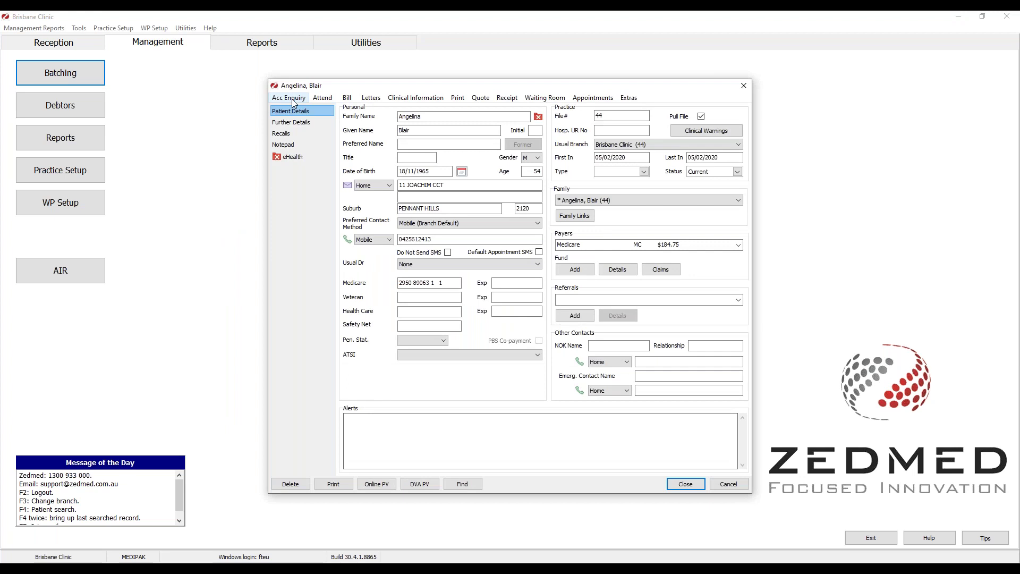
left_click(292, 99)
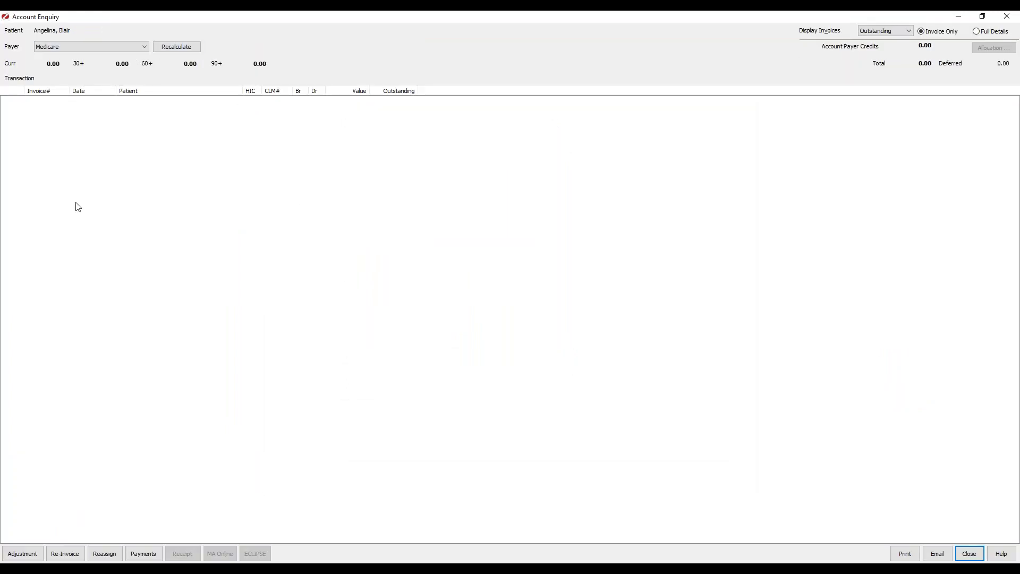
- Keep Medicare as the account payer and display all invoices instead of only outstanding ones
left_click(65, 49)
left_click(65, 63)
left_click(876, 33)
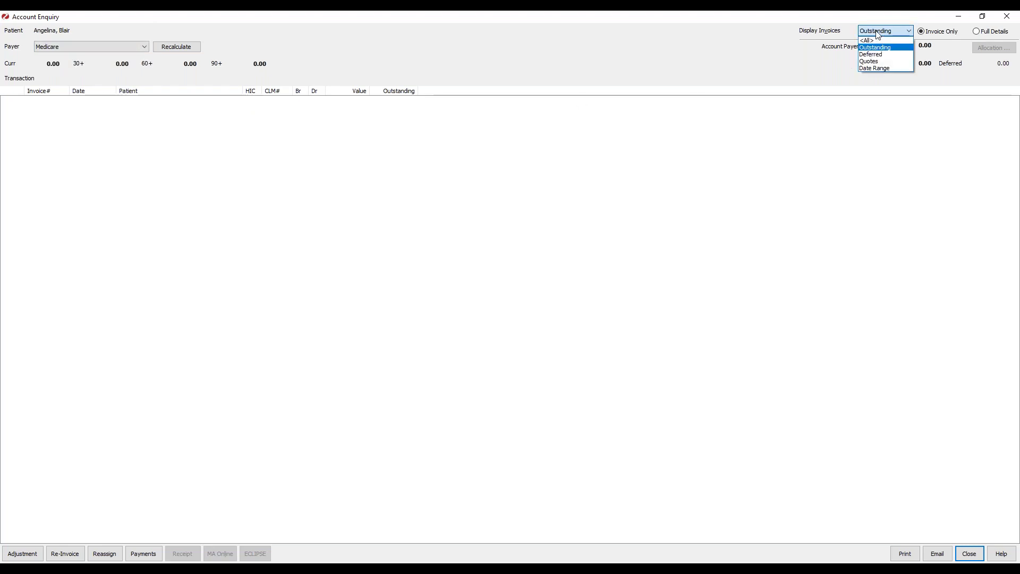
left_click(879, 41)
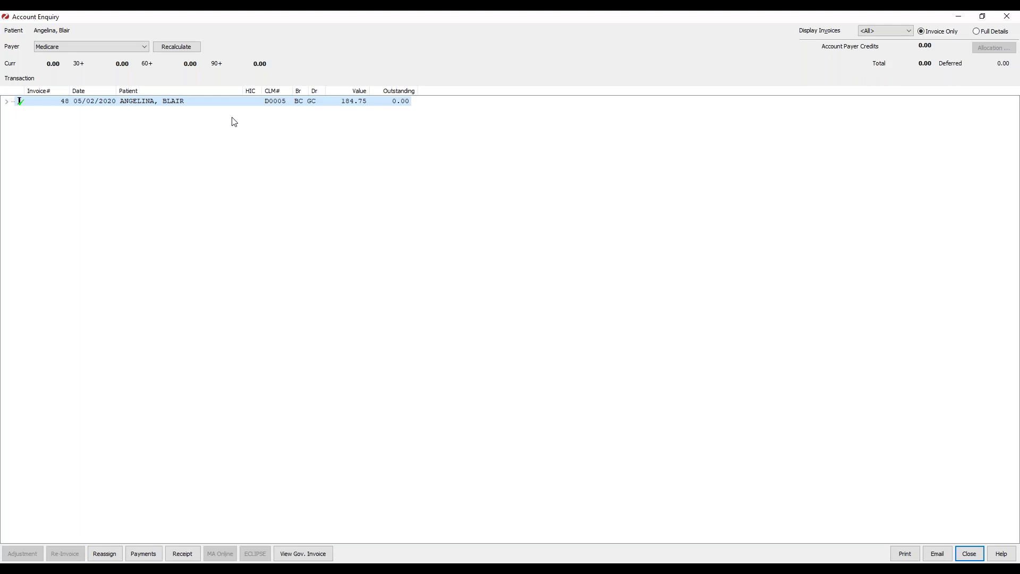
- Expand the invoice for claim D0005 to inspect the receipts under both service items, and close the account enquiry and patient record
left_click(6, 101)
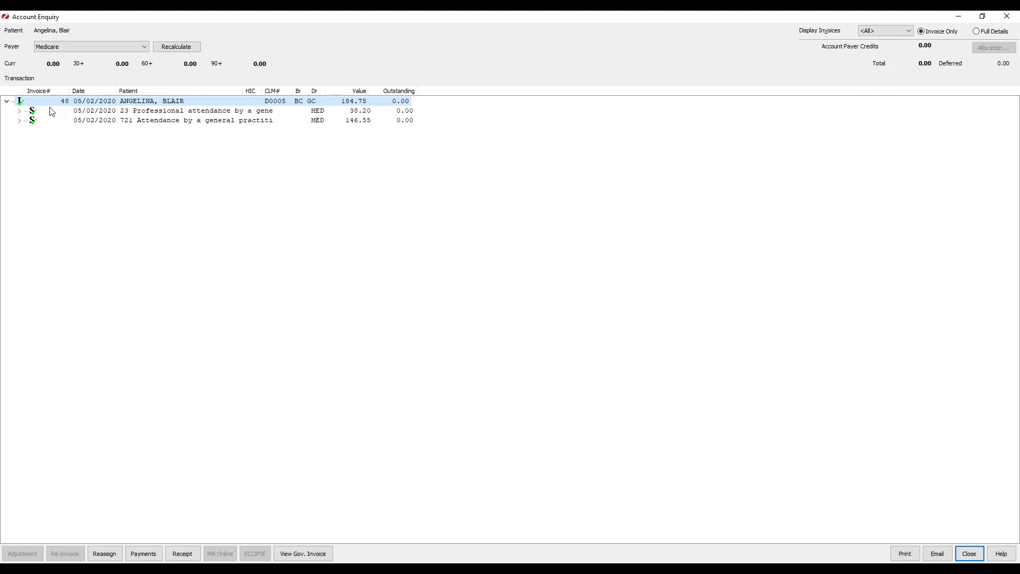
left_click(19, 112)
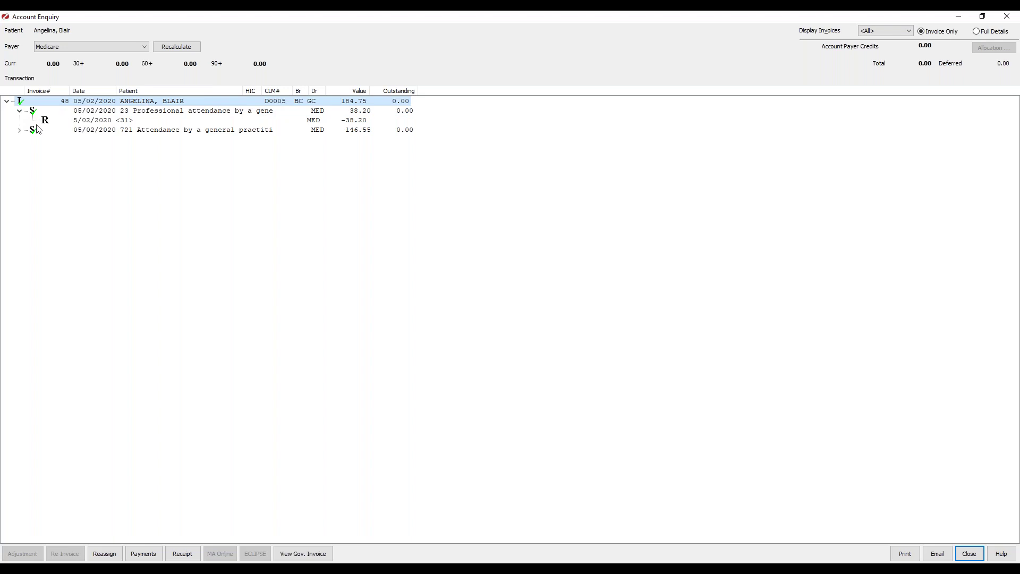
left_click(21, 130)
left_click(123, 140)
left_click(128, 122)
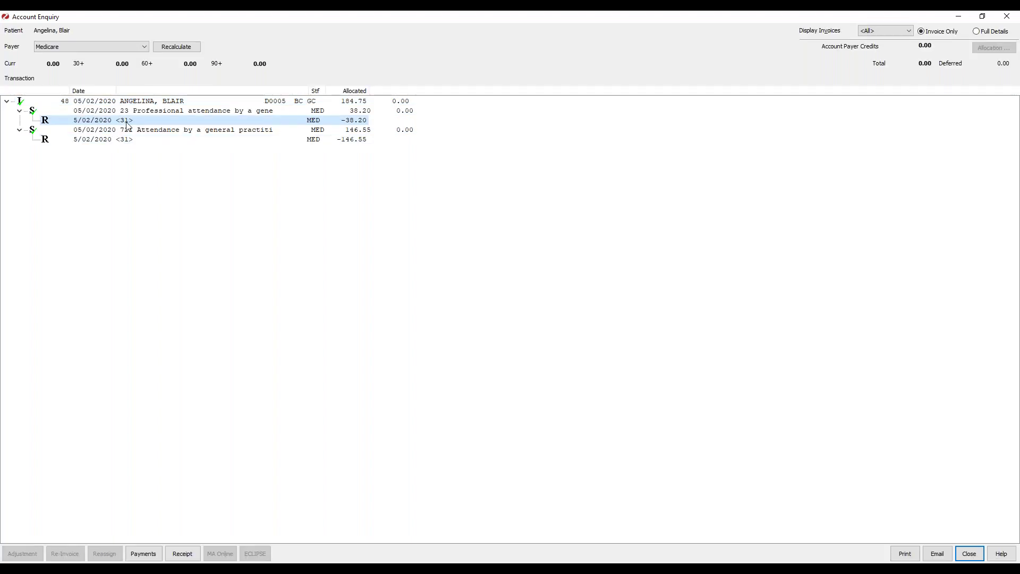
left_click(121, 102)
left_click(7, 101)
left_click(1007, 17)
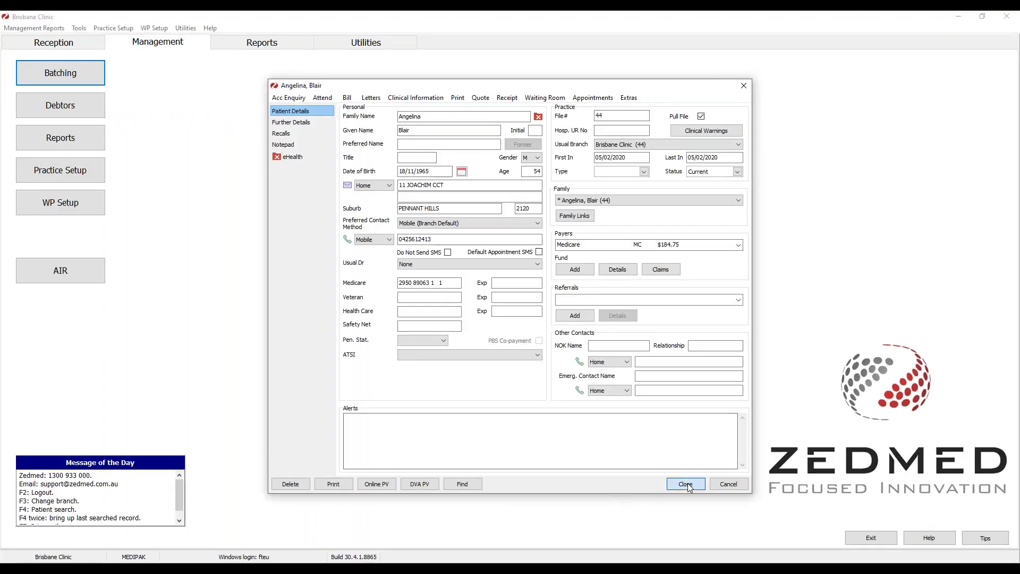
left_click(686, 485)
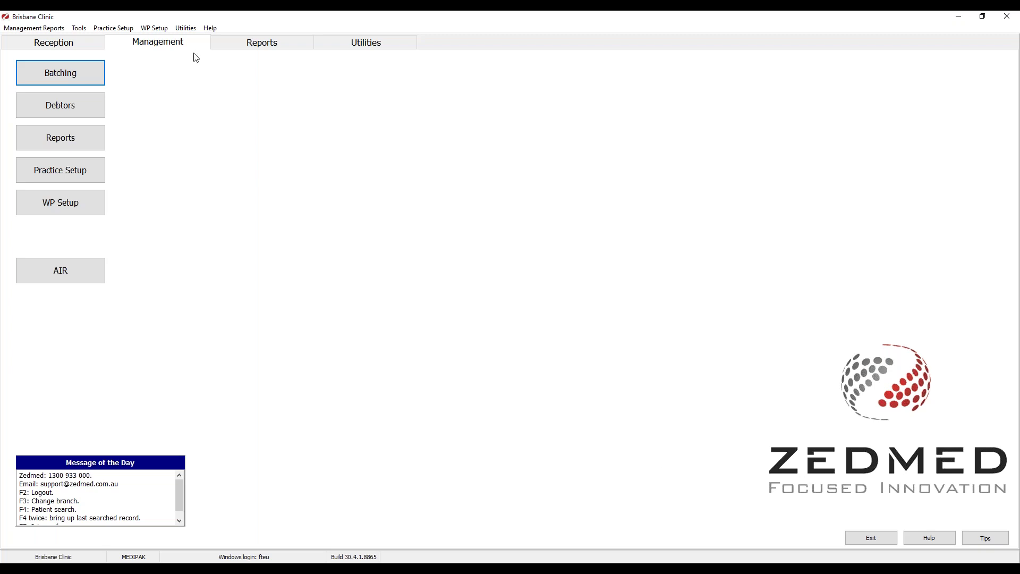
- Open Batch Enquiry and list the Paid Medicare batches for the first named doctor
left_click(66, 75)
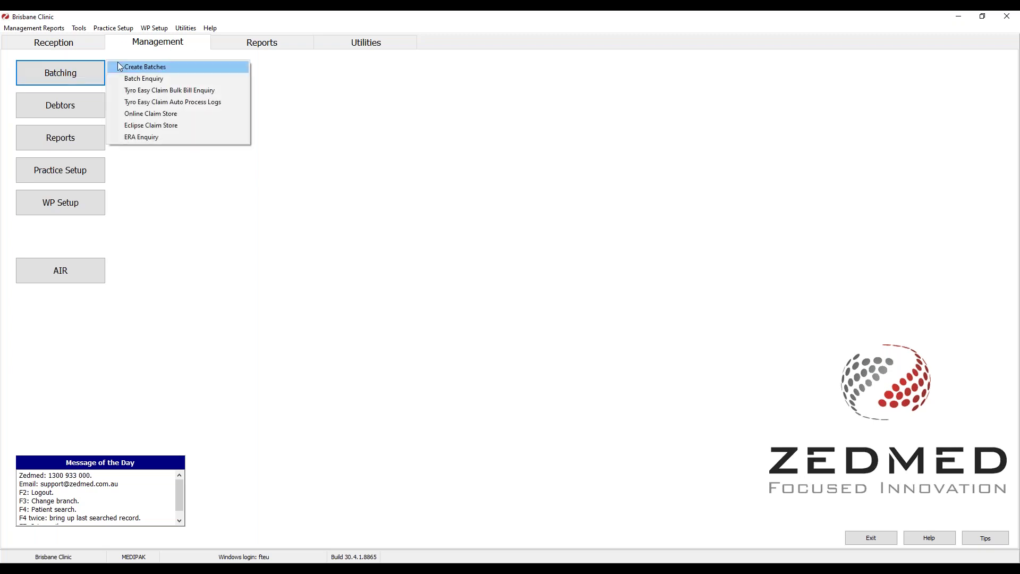
left_click(139, 79)
left_click(585, 166)
left_click(573, 223)
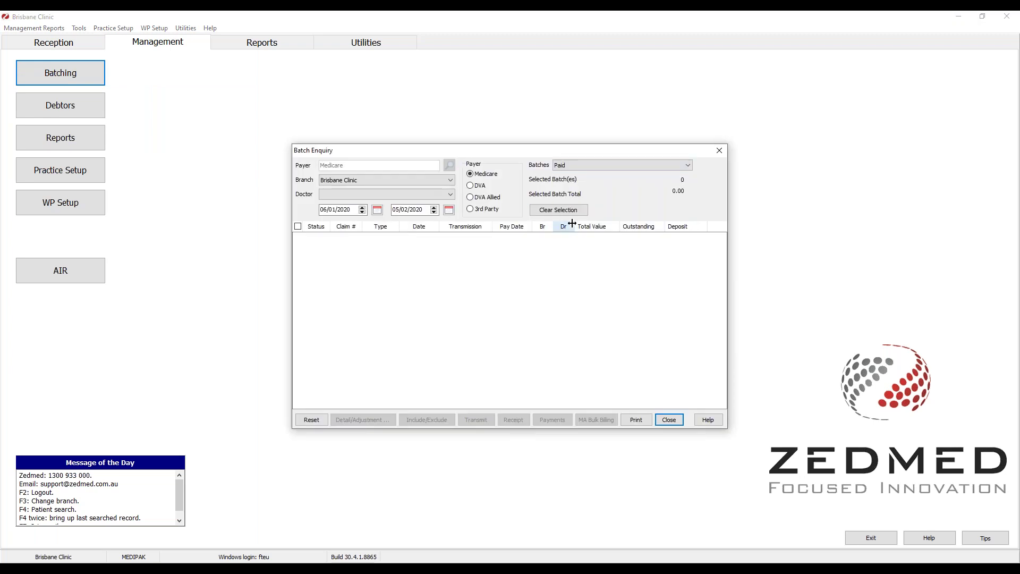
left_click(347, 194)
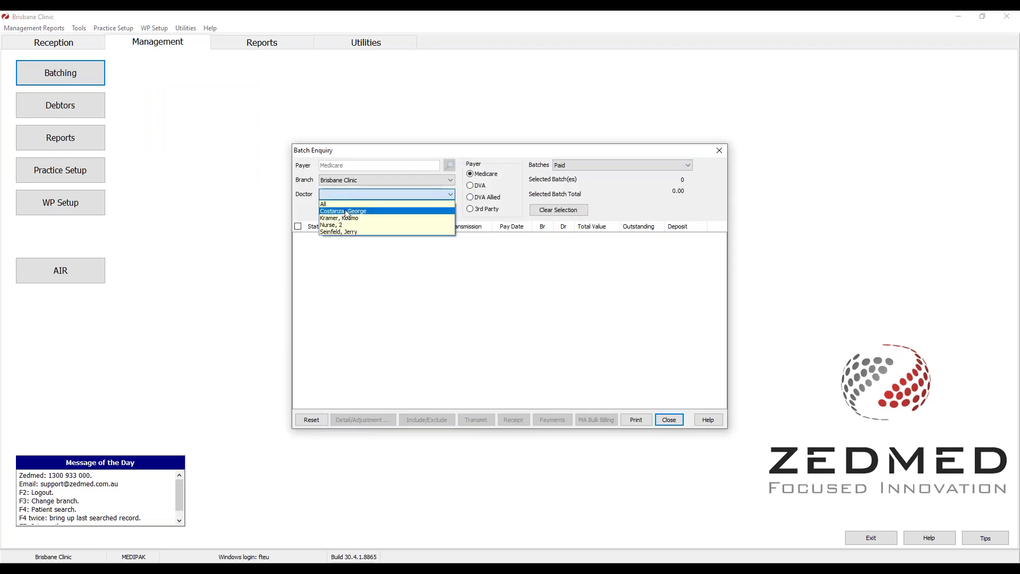
left_click(361, 210)
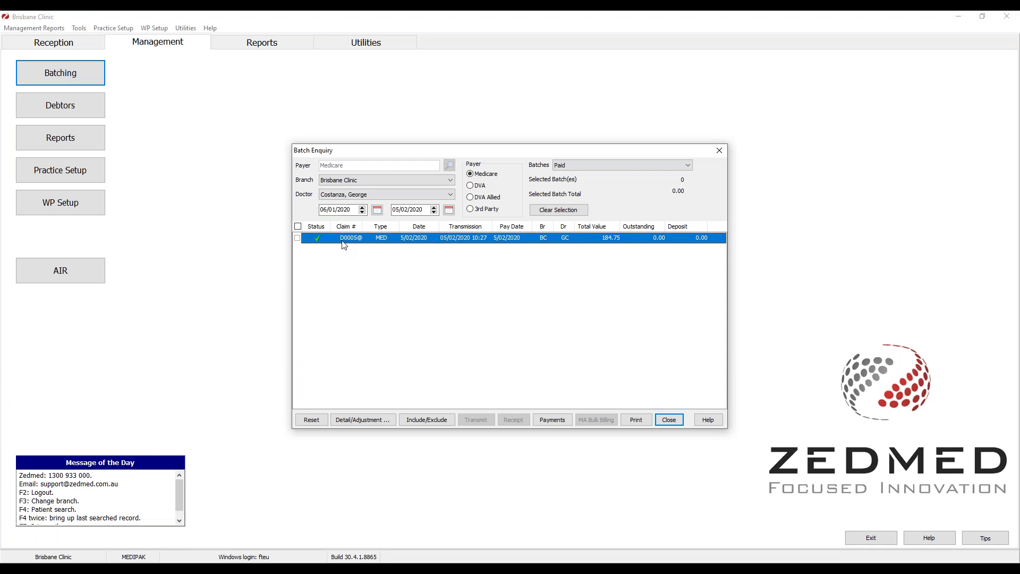
- Open the payments for batch D0005, expand its receipt to the direct deposit line, and shift the payment window off the batch list
left_click(299, 238)
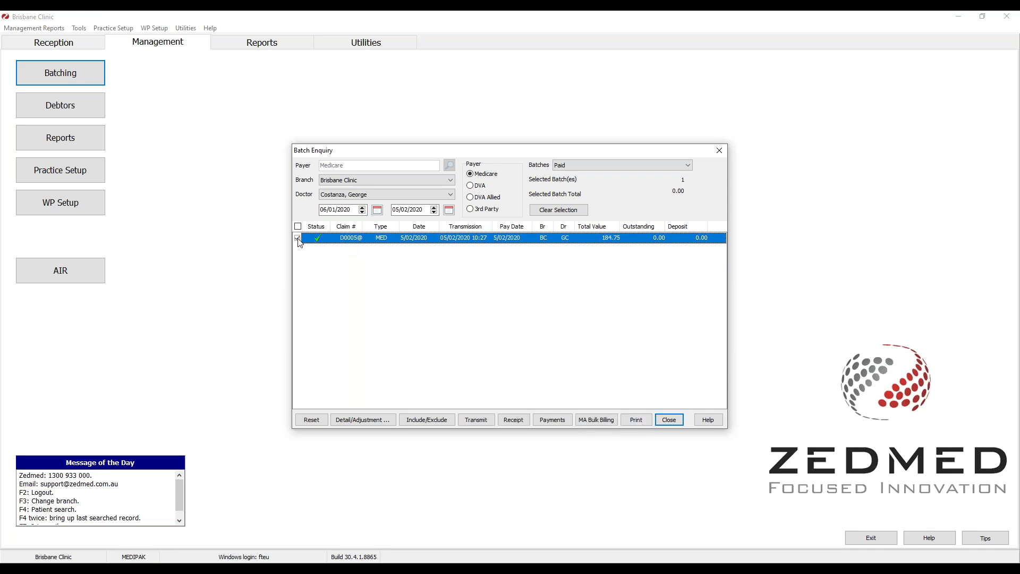
left_click(558, 419)
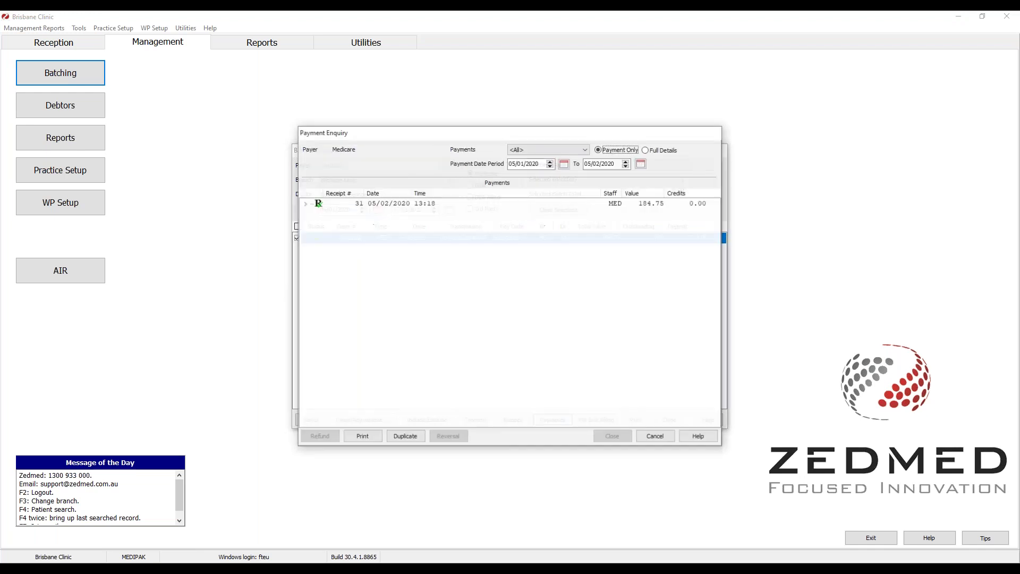
left_click(306, 204)
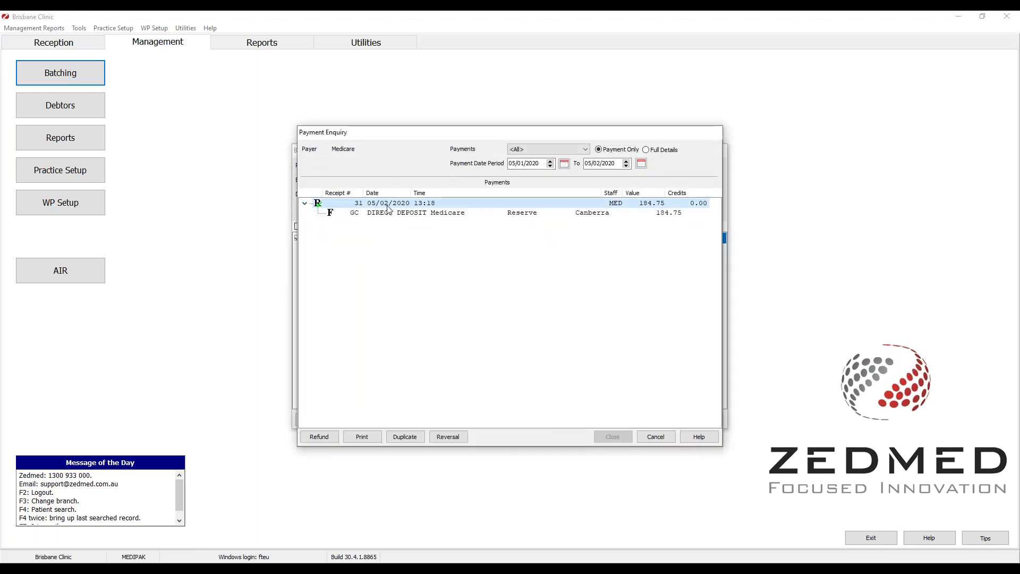
left_click_drag(393, 137, 512, 141)
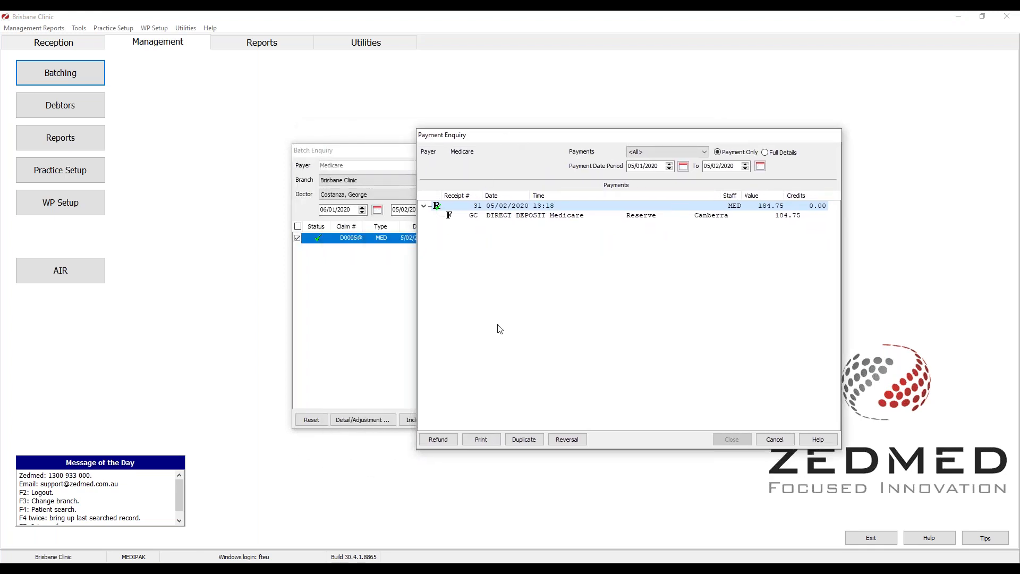
- Reverse the direct deposit payment for batch D0005 with the reason "error", and close the payment and batch enquiries
left_click(575, 439)
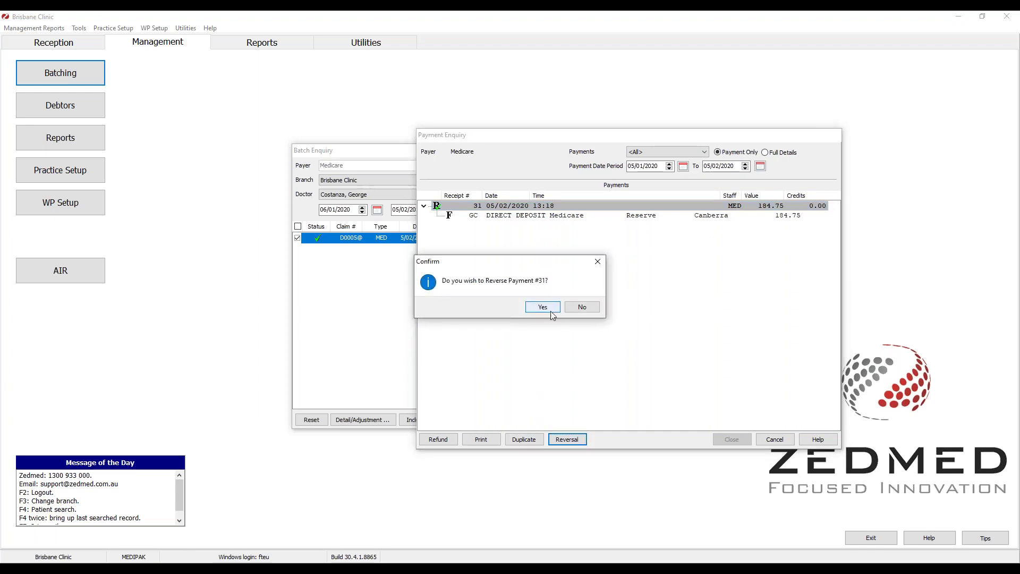
left_click(542, 308)
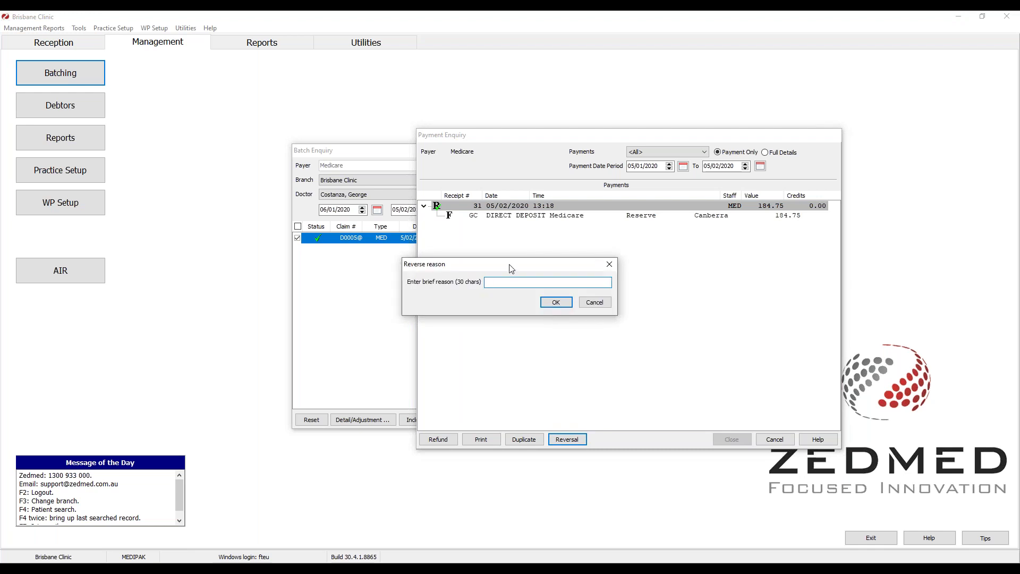
type("error")
left_click(553, 303)
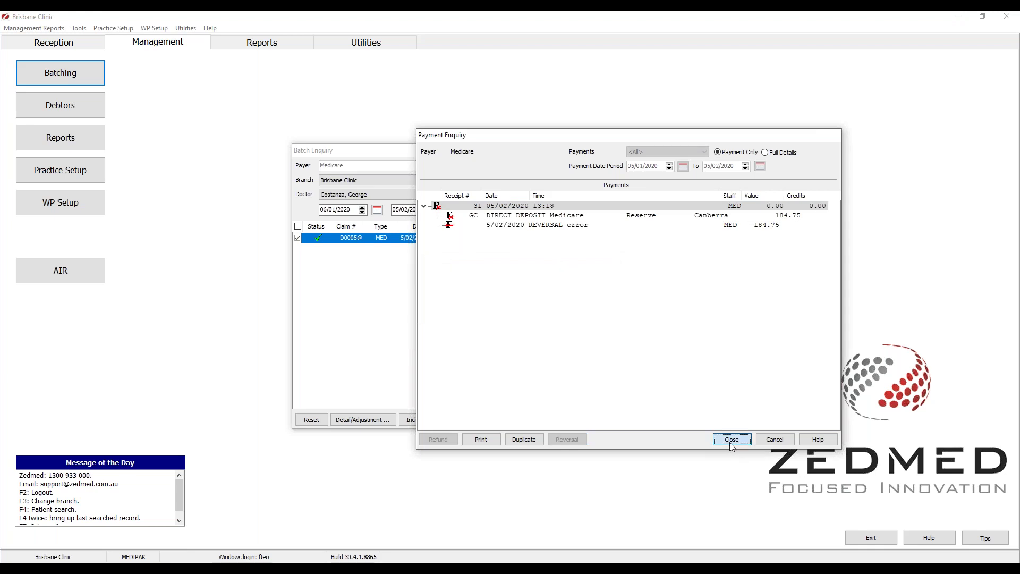
left_click(732, 440)
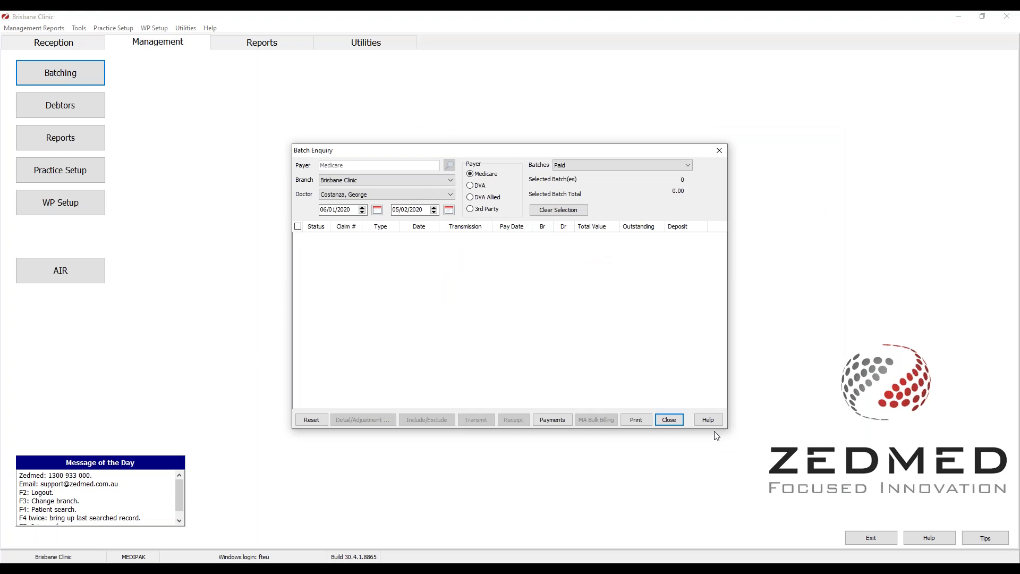
left_click(670, 420)
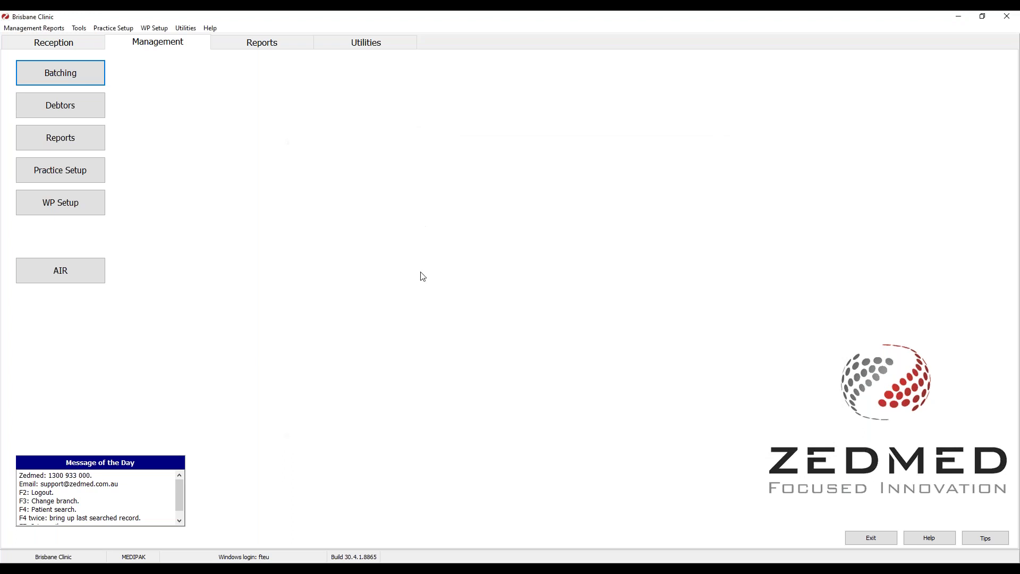
- Reopen the last patient's account enquiry and expand the D0005 invoice down to the payment entries of service item 23
key("F4")
key("F4")
left_click(288, 100)
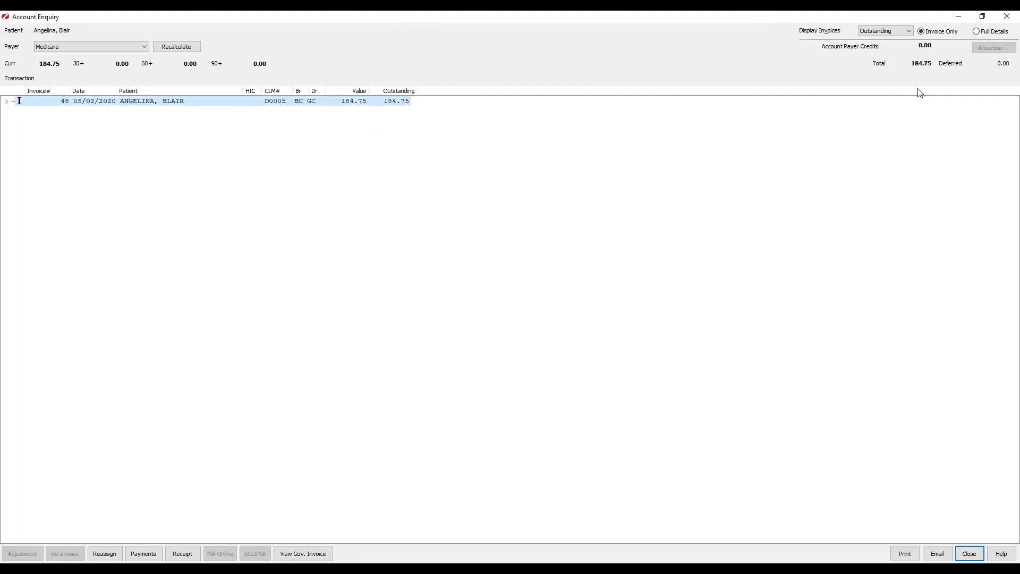
left_click(8, 102)
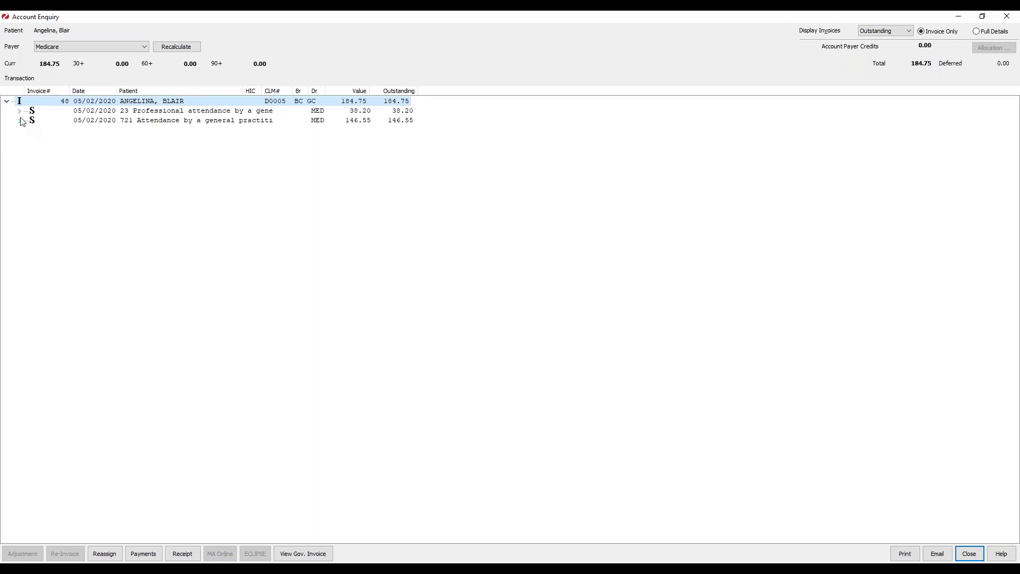
double_click(30, 113)
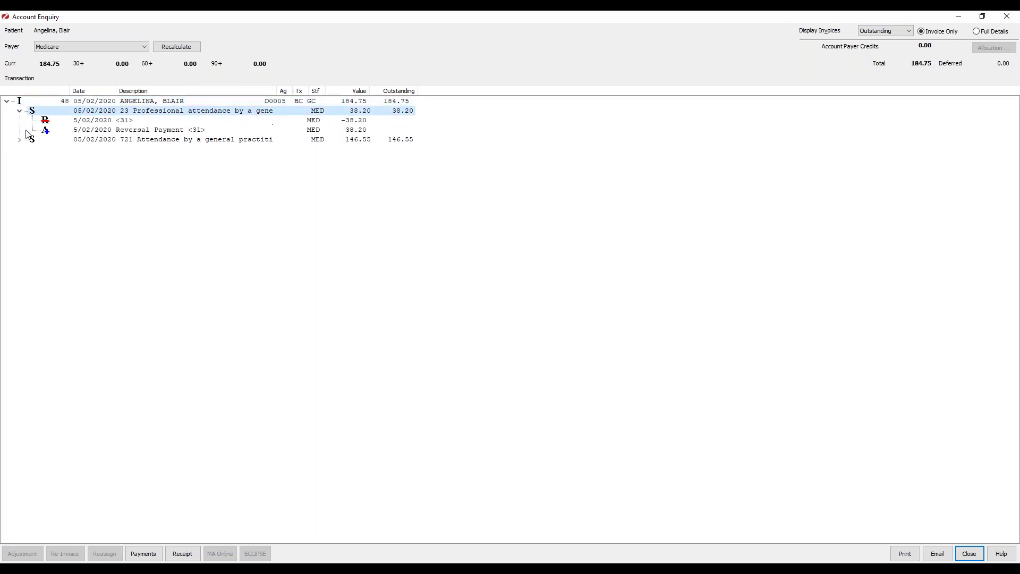
- Expand the payment entries of service item 721, collapse the D0005 invoice, and close the account enquiry
left_click(21, 140)
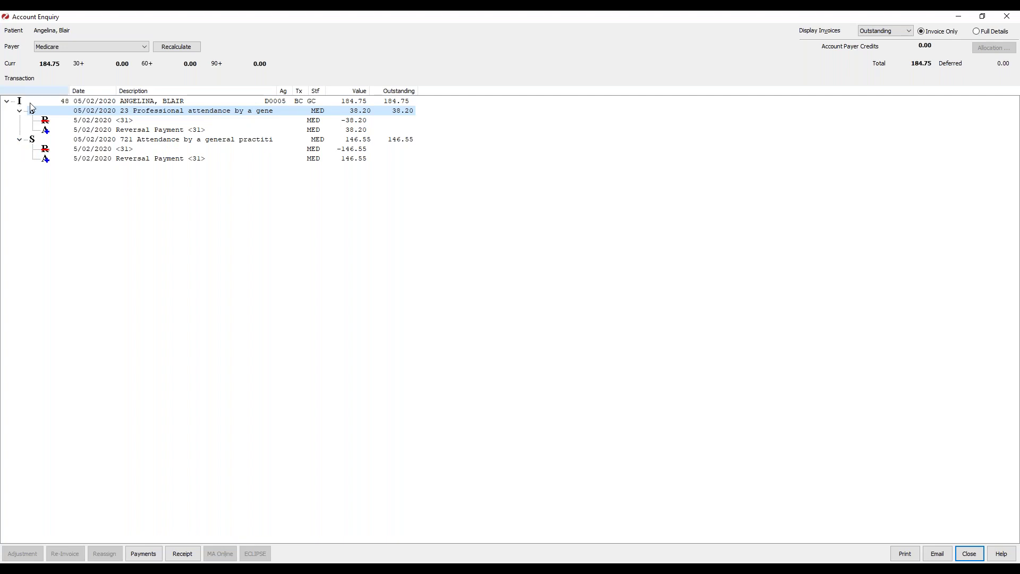
left_click(7, 101)
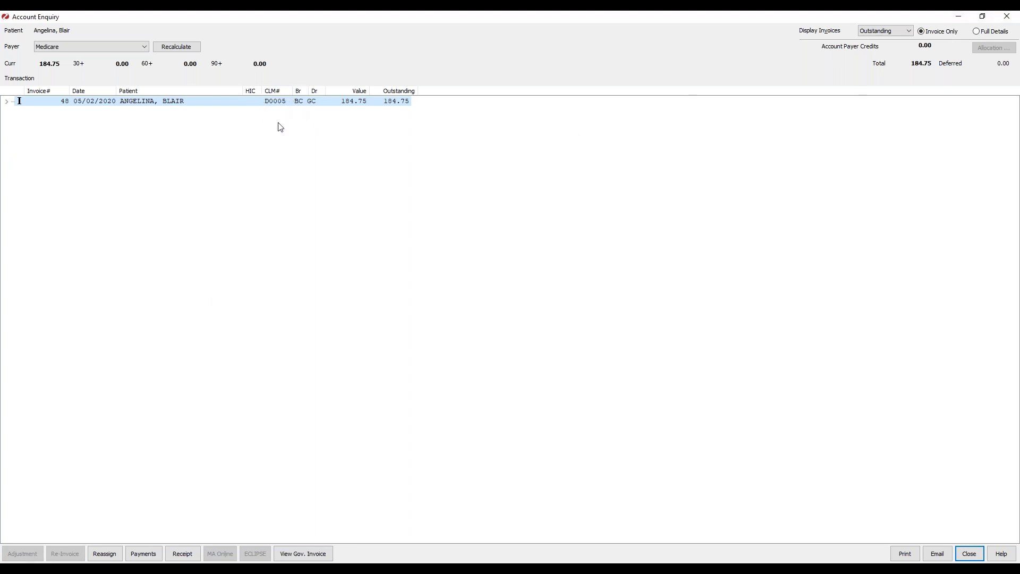
left_click(1008, 18)
left_click(685, 484)
- Open Batch Enquiry, list the outstanding Medicare batches for all doctors at Brisbane Clinic, and select batch D0005
left_click(104, 79)
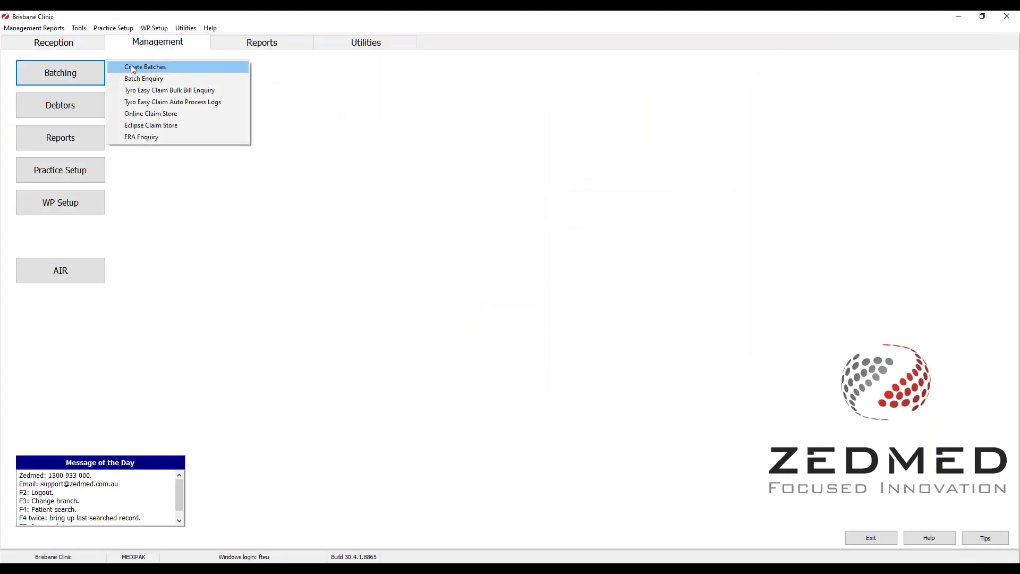
left_click(136, 78)
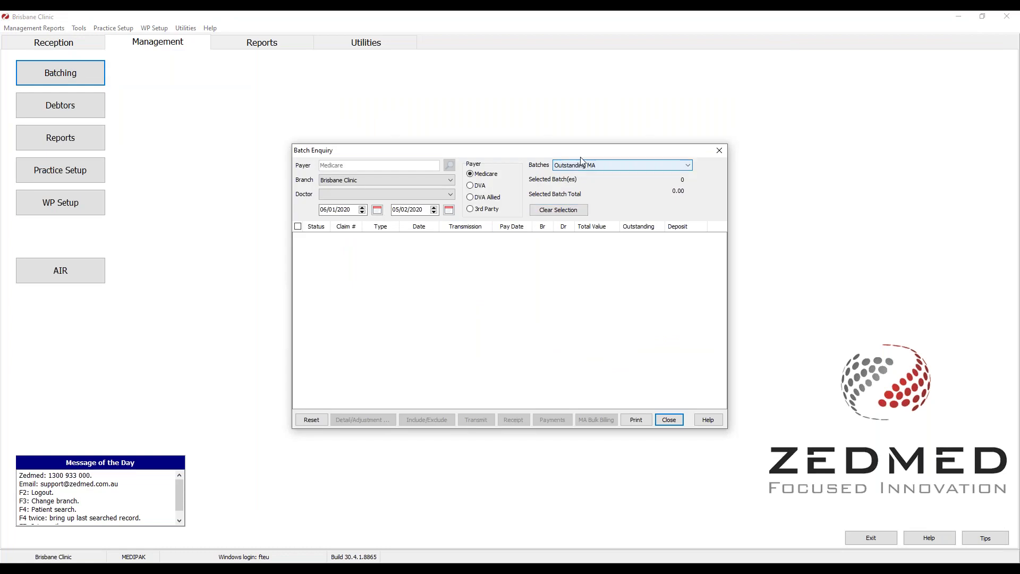
left_click(400, 194)
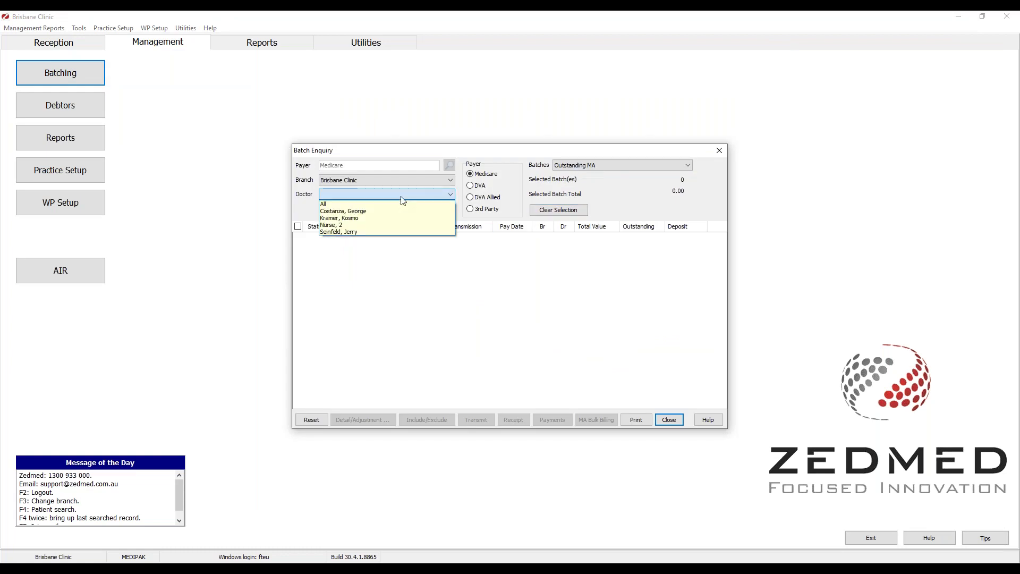
left_click(346, 205)
left_click(350, 251)
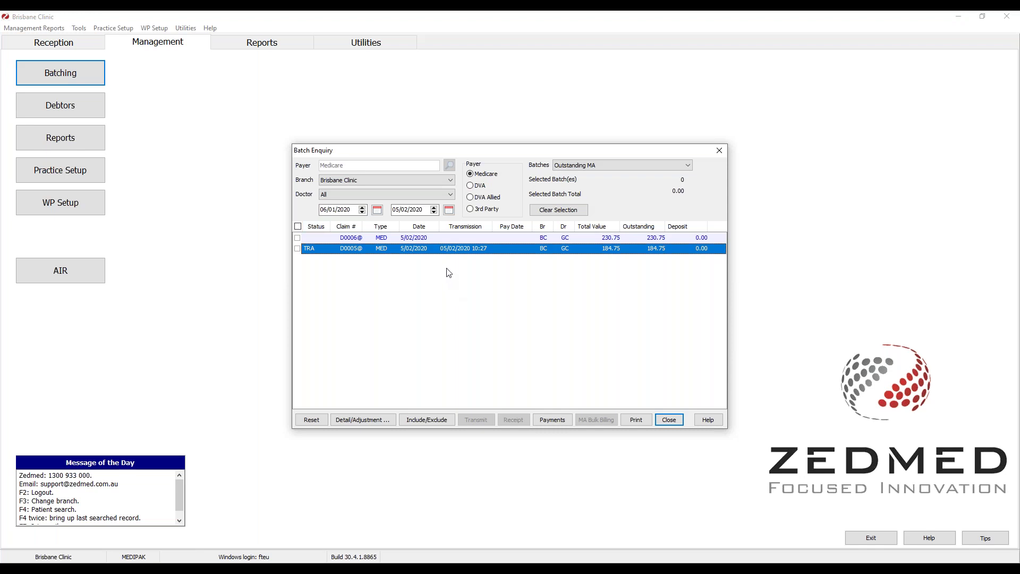
- Open batch D0005 for including or excluding invoices, exclude its only invoice, include it again, and close without rebatching
left_click(298, 248)
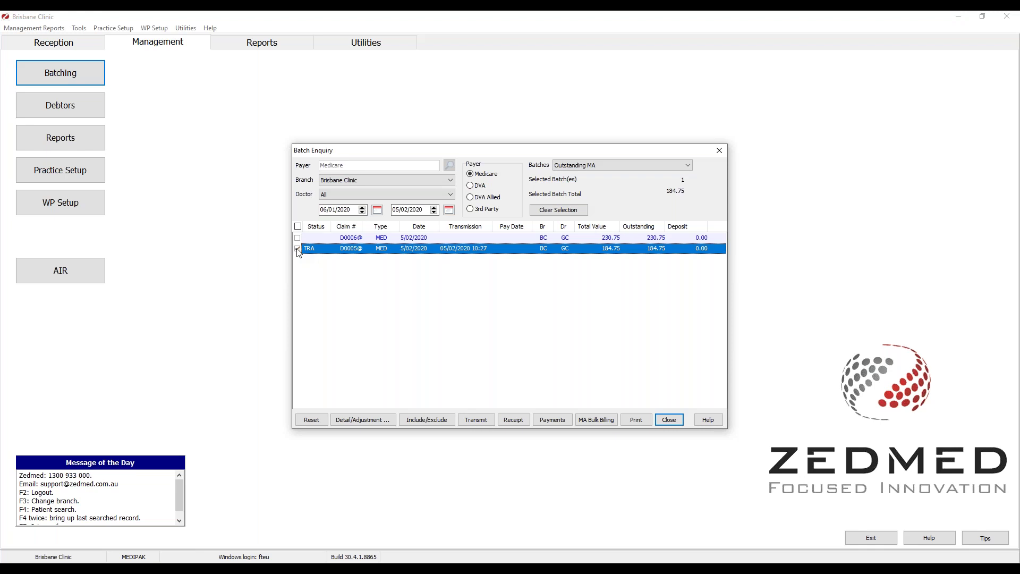
left_click(298, 249)
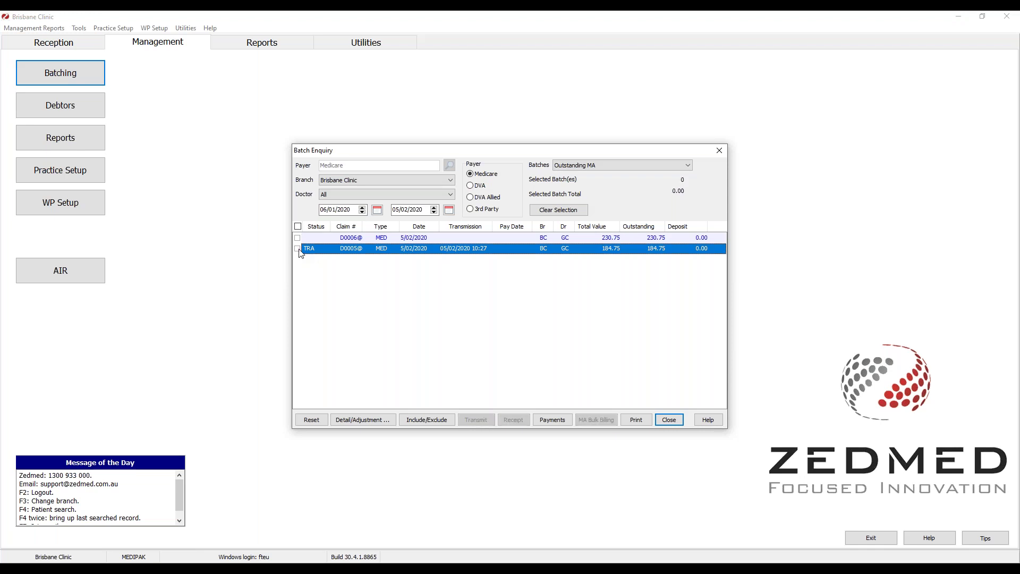
left_click(299, 249)
left_click(299, 249)
left_click(299, 249)
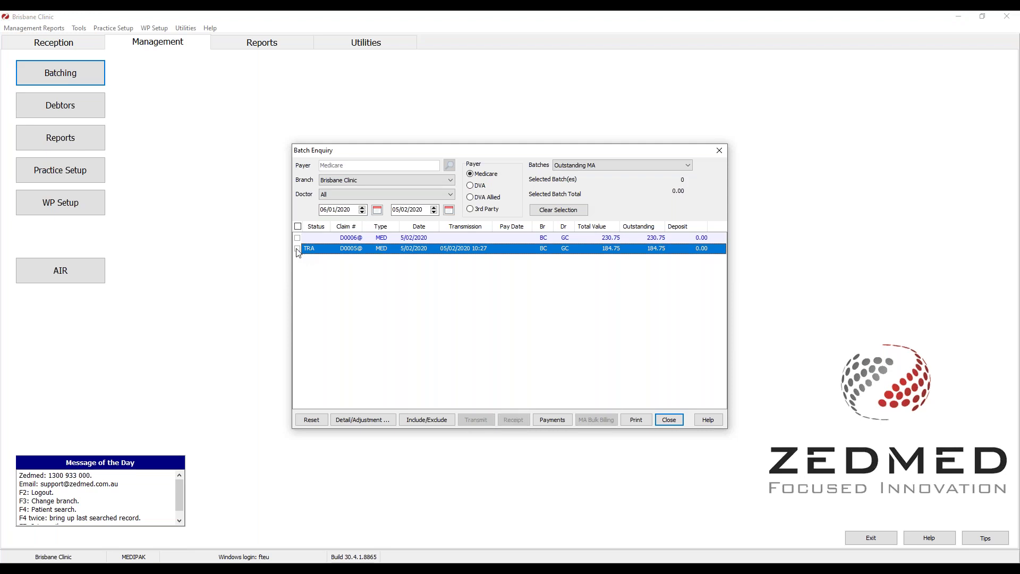
left_click(420, 420)
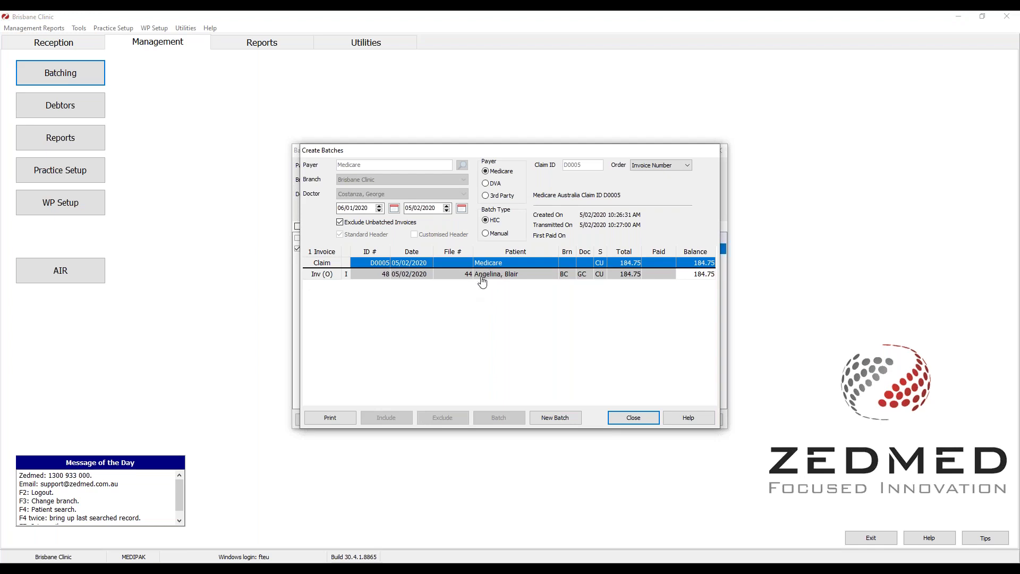
double_click(487, 278)
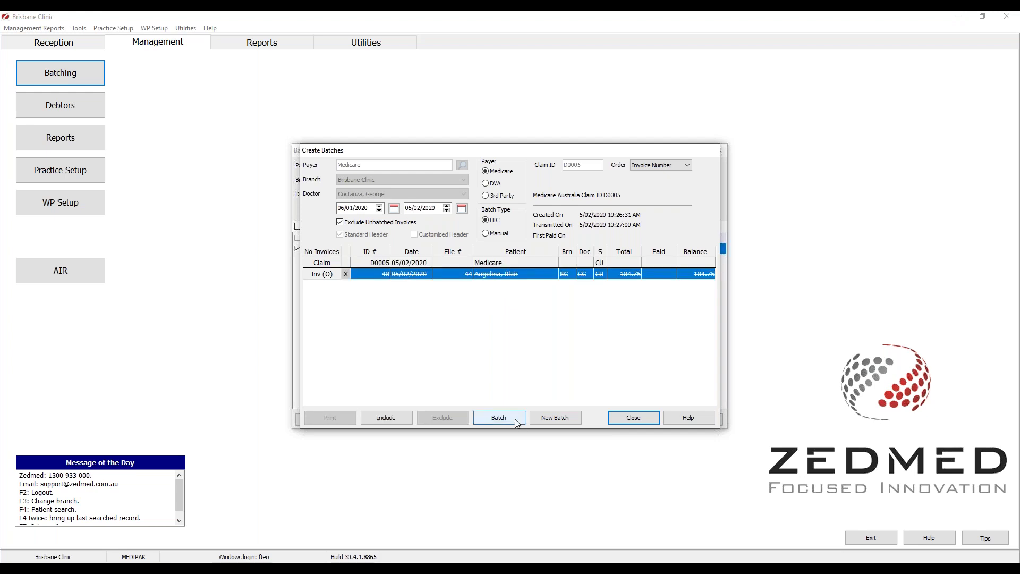
double_click(492, 275)
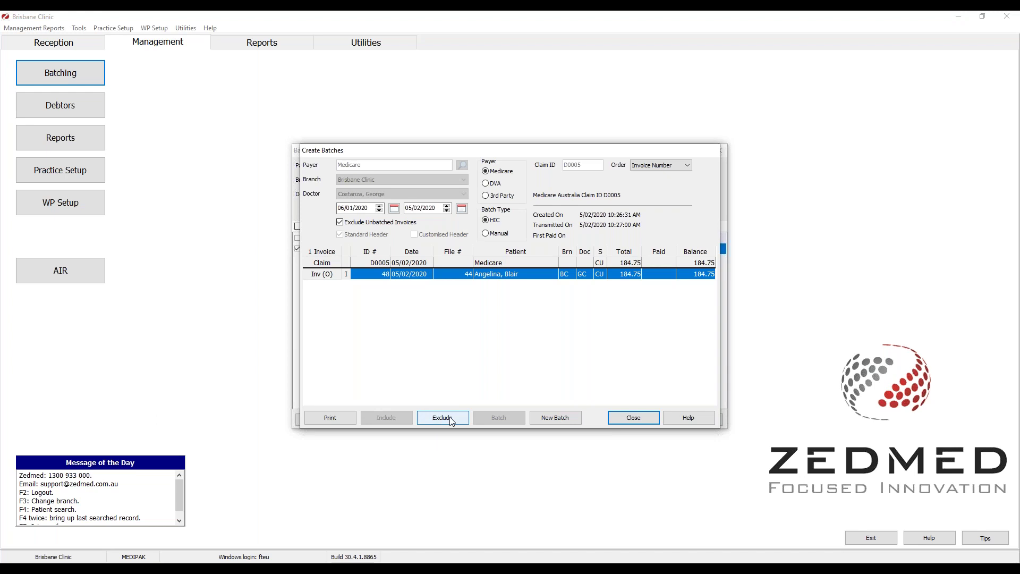
left_click(646, 422)
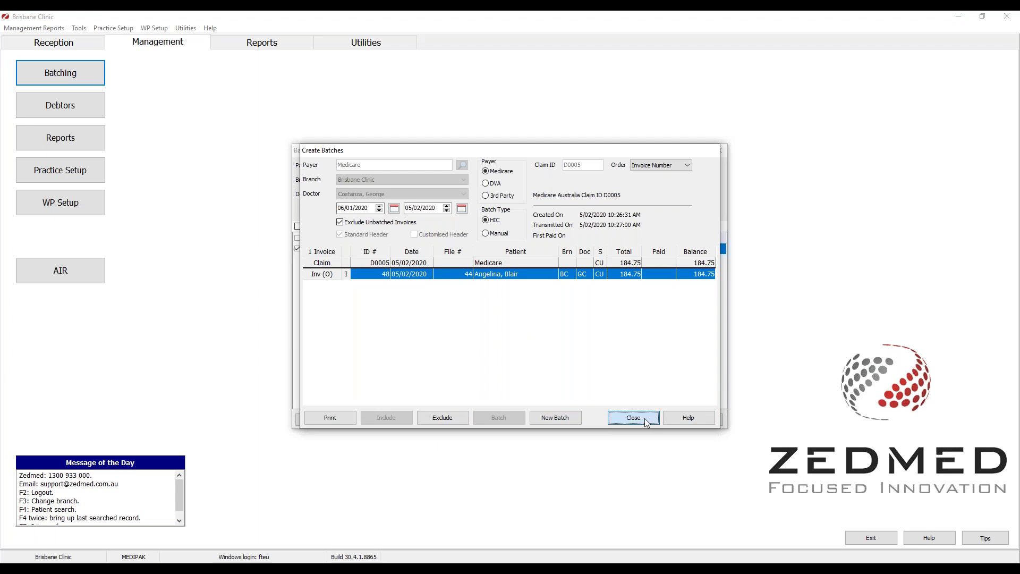
- Open the batch adjustment for D0005, expand its invoice, and select service items 23 and 721 in turn
left_click(358, 250)
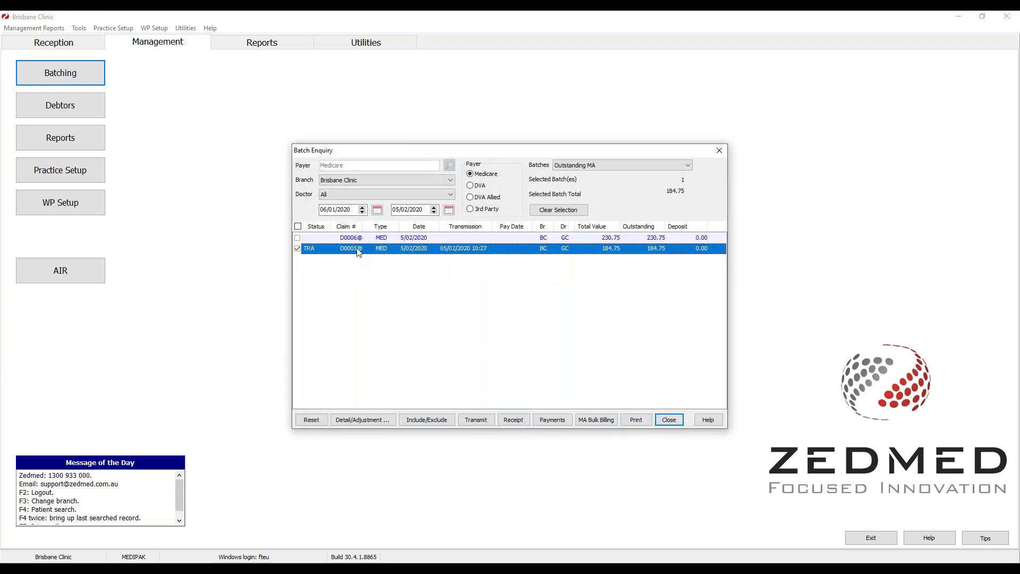
left_click(363, 419)
left_click(274, 206)
left_click(275, 205)
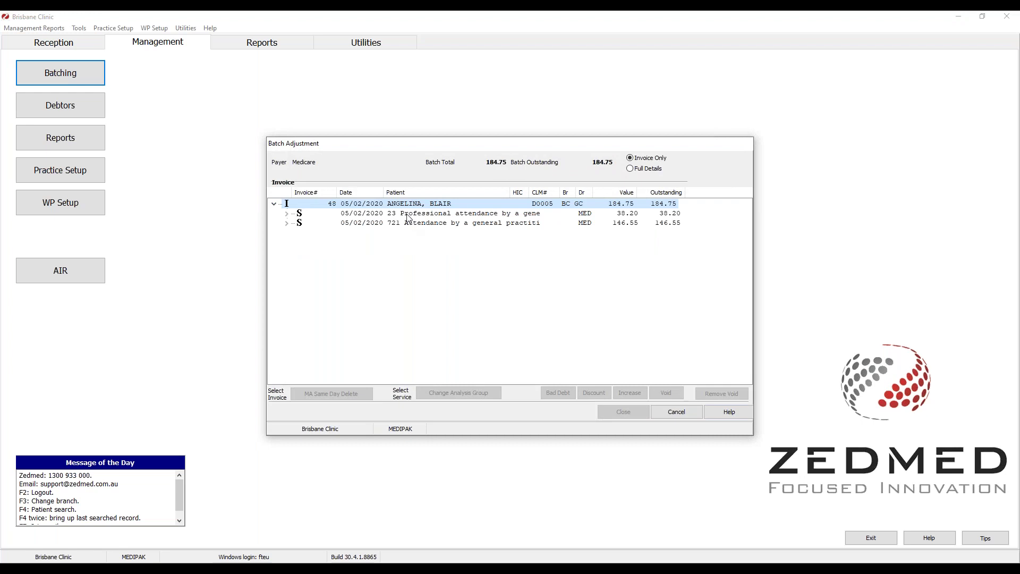
left_click(409, 215)
left_click(413, 226)
left_click(404, 215)
left_click(403, 205)
left_click(405, 214)
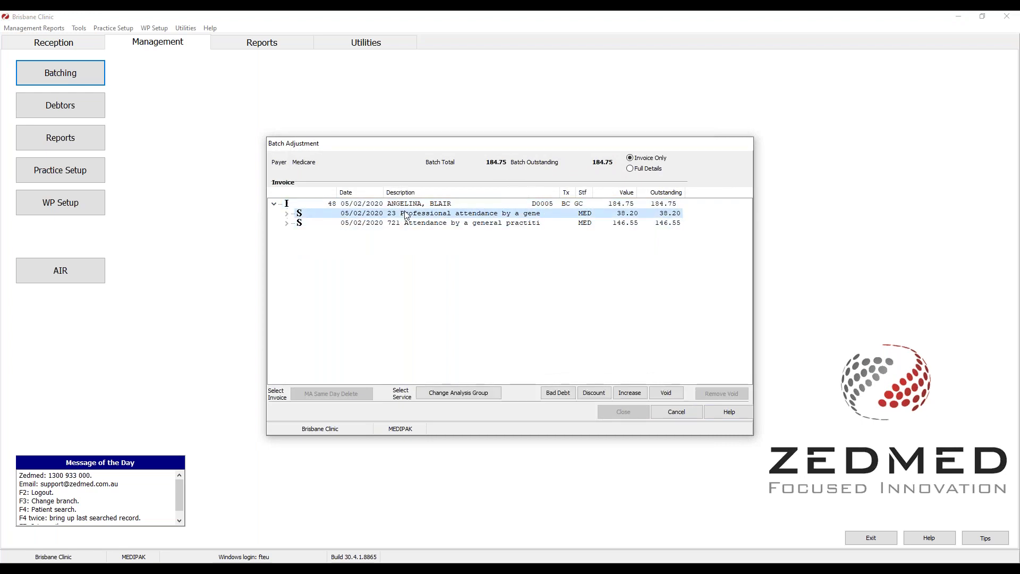
left_click(412, 226)
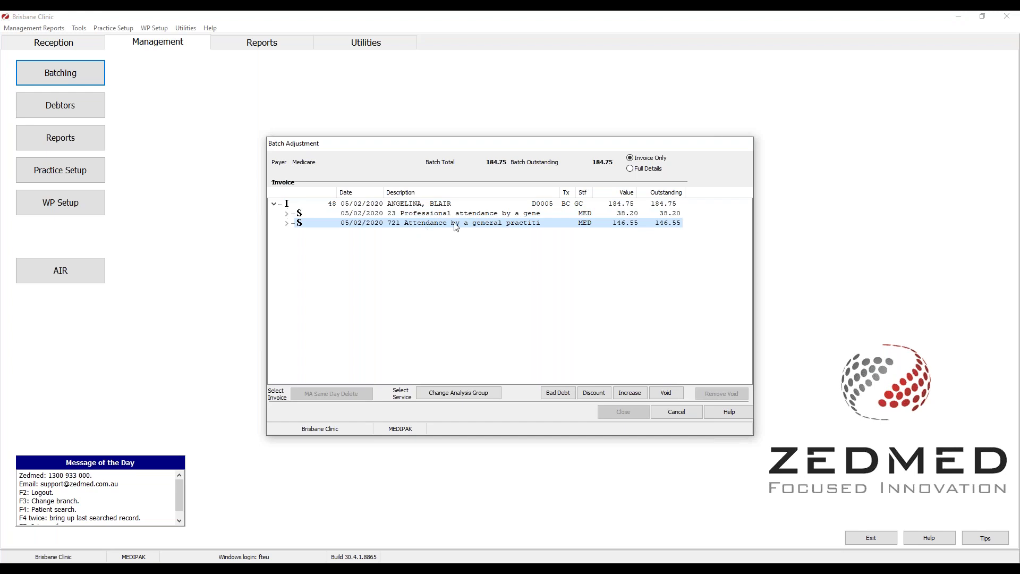
- Try to void service item 721 of batch D0005, and cancel the batch adjustment
left_click(378, 214)
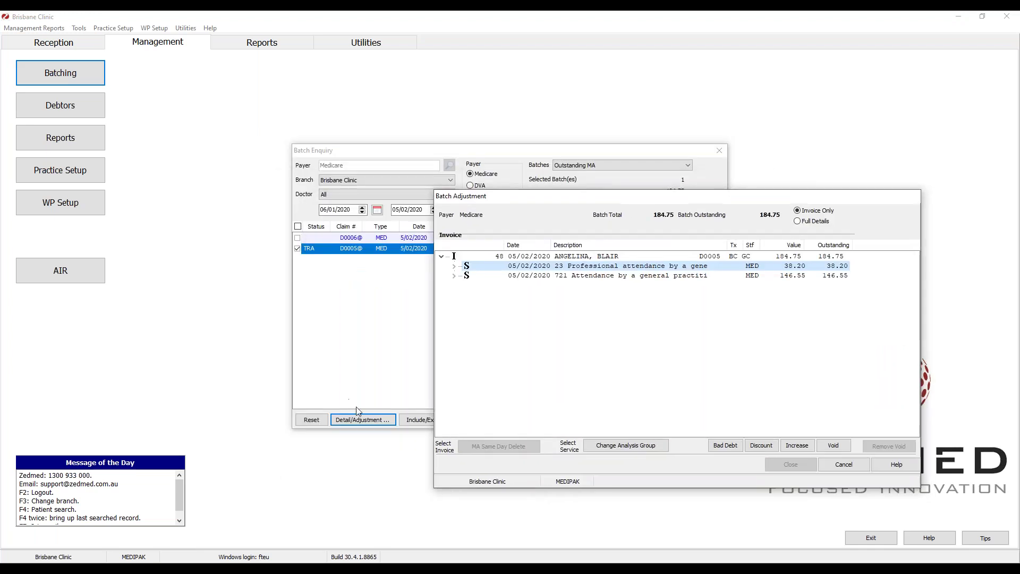
left_click(485, 215)
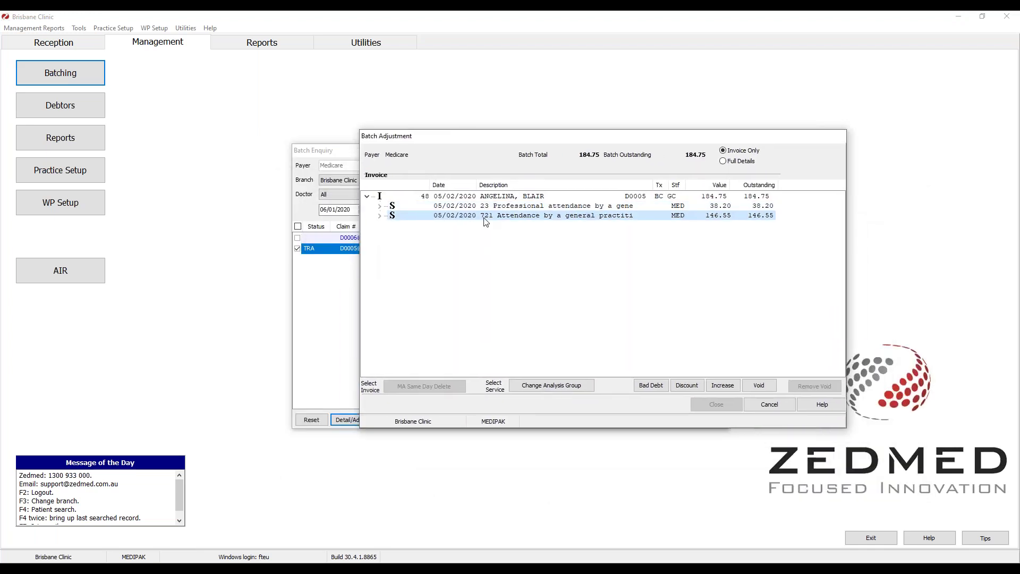
left_click(760, 386)
left_click(769, 404)
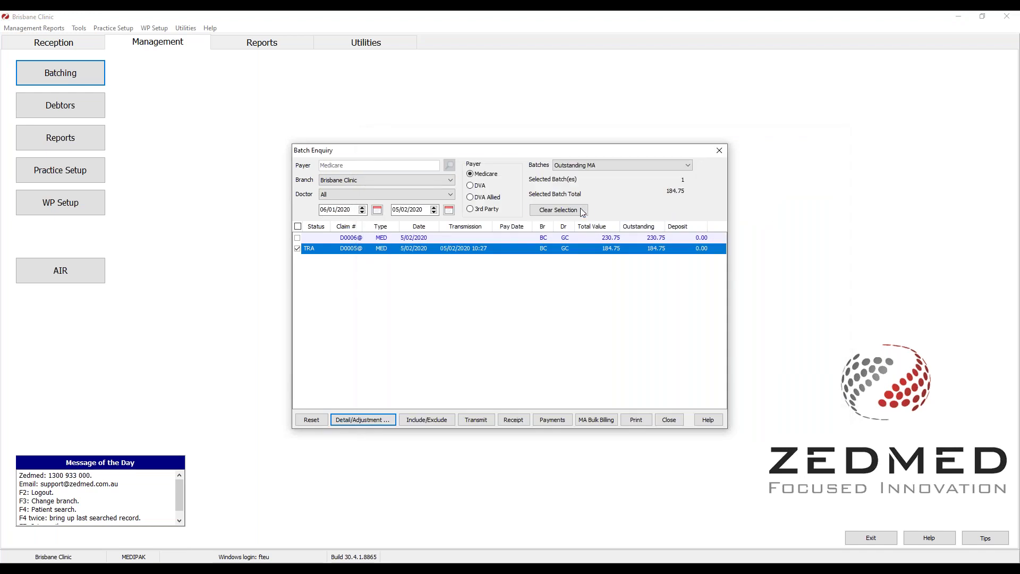
- Tick batch D0006 instead of D0005, and list the outstanding Medicare batches for Adelaide Clinic's first named doctor
left_click(297, 249)
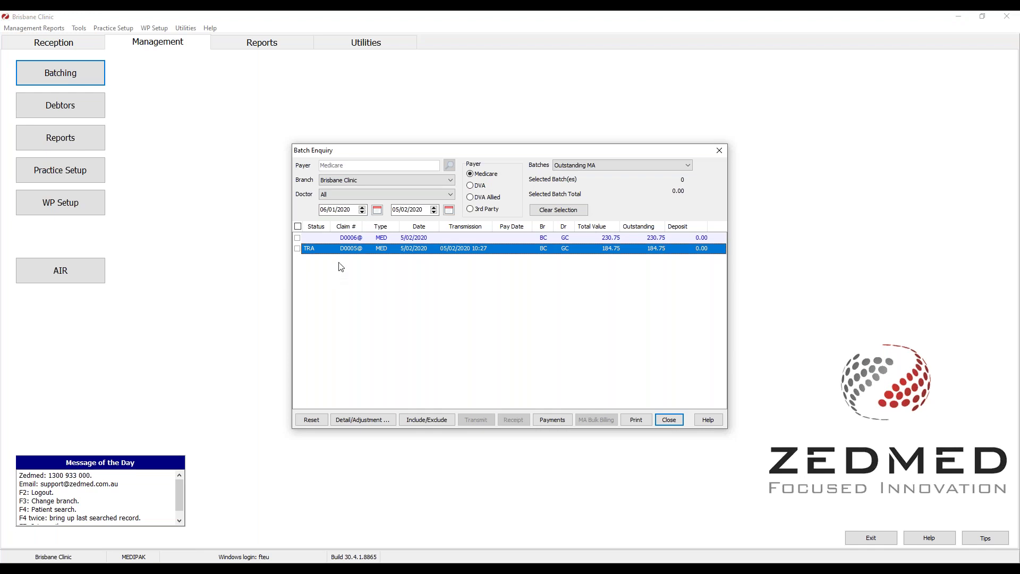
left_click(298, 238)
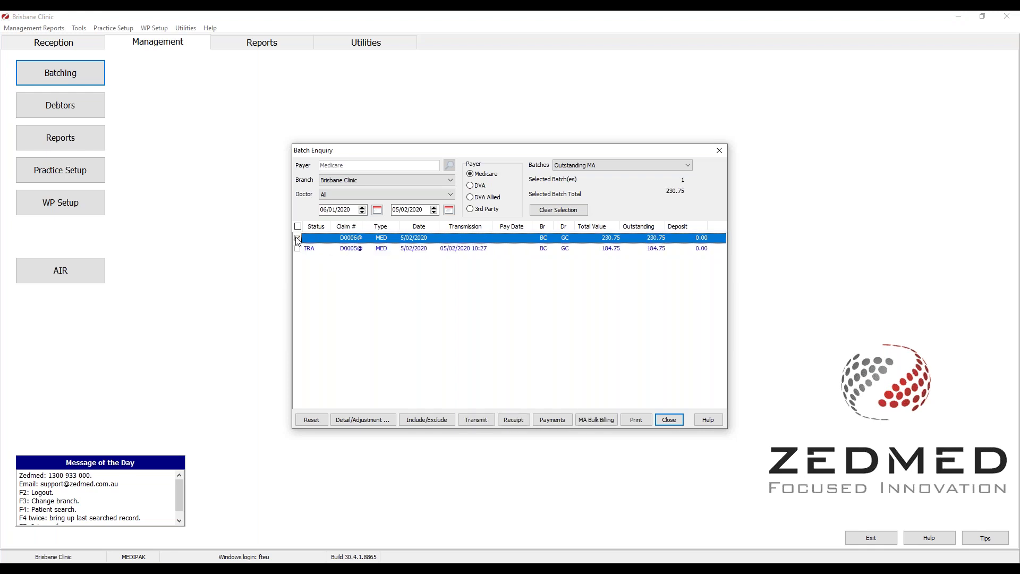
left_click(350, 193)
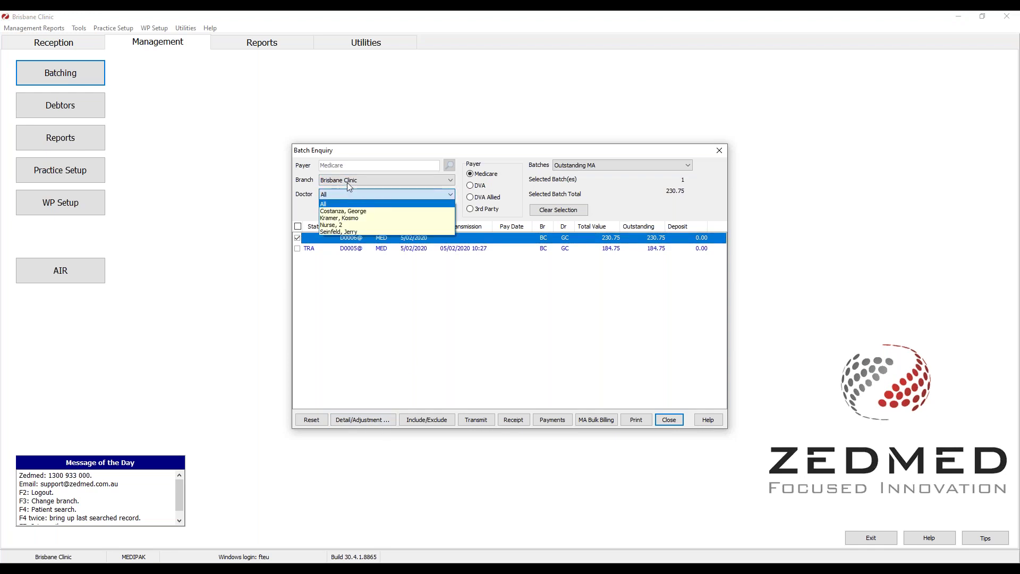
left_click(346, 181)
left_click(341, 198)
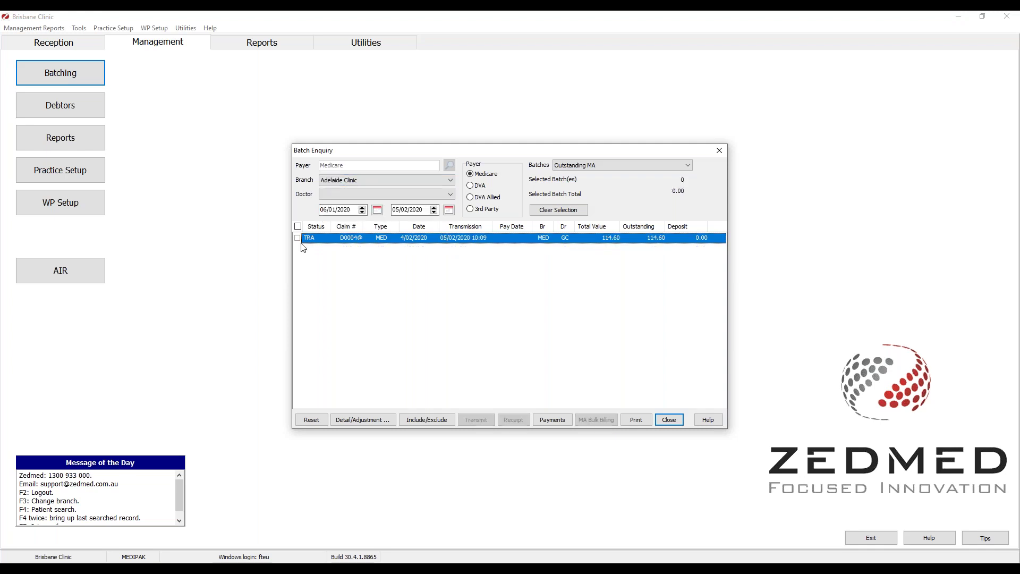
left_click(342, 195)
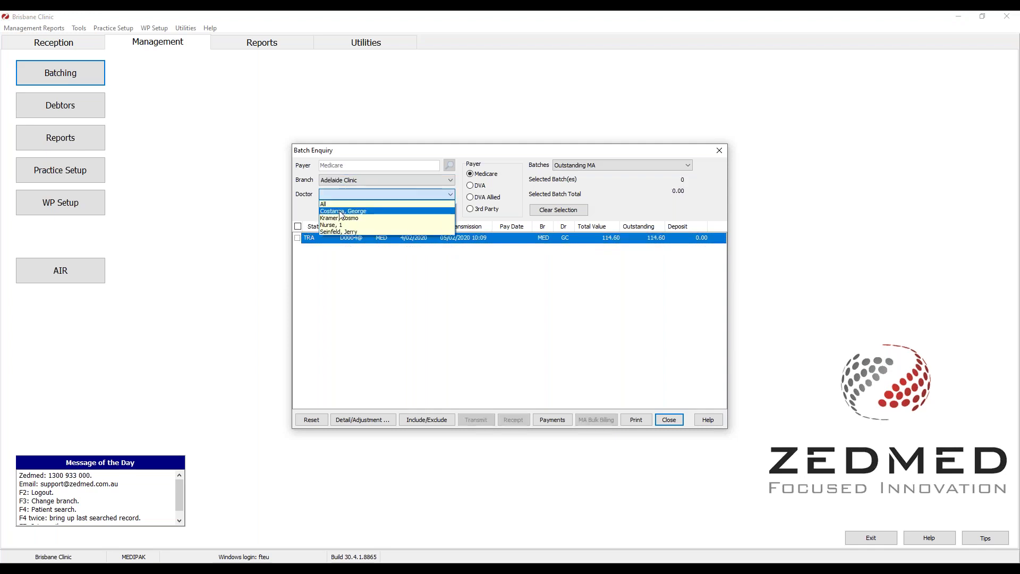
left_click(342, 212)
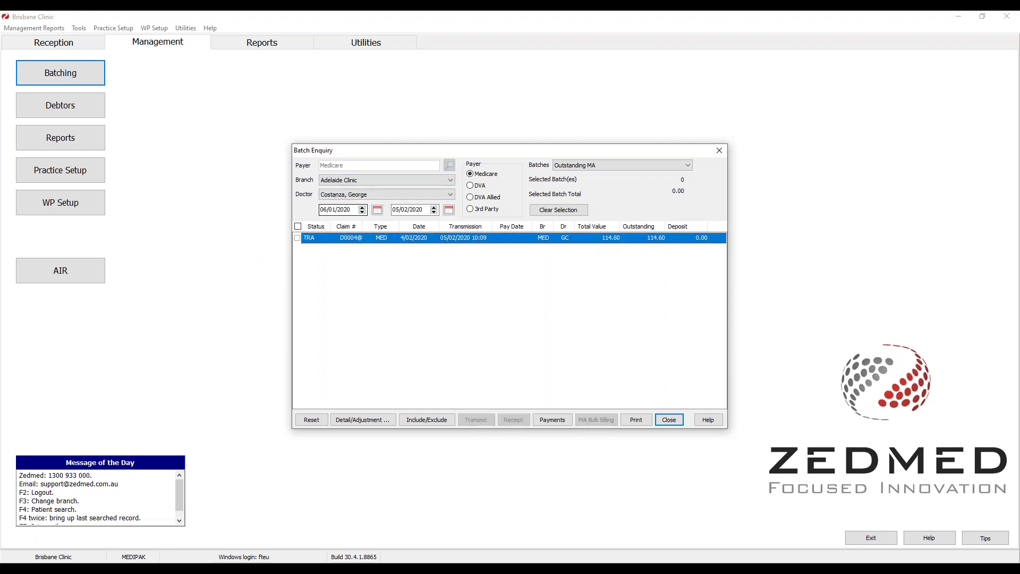
- Select all listed batches and reset the transmitted batch D0004, confirming the reset
left_click(299, 227)
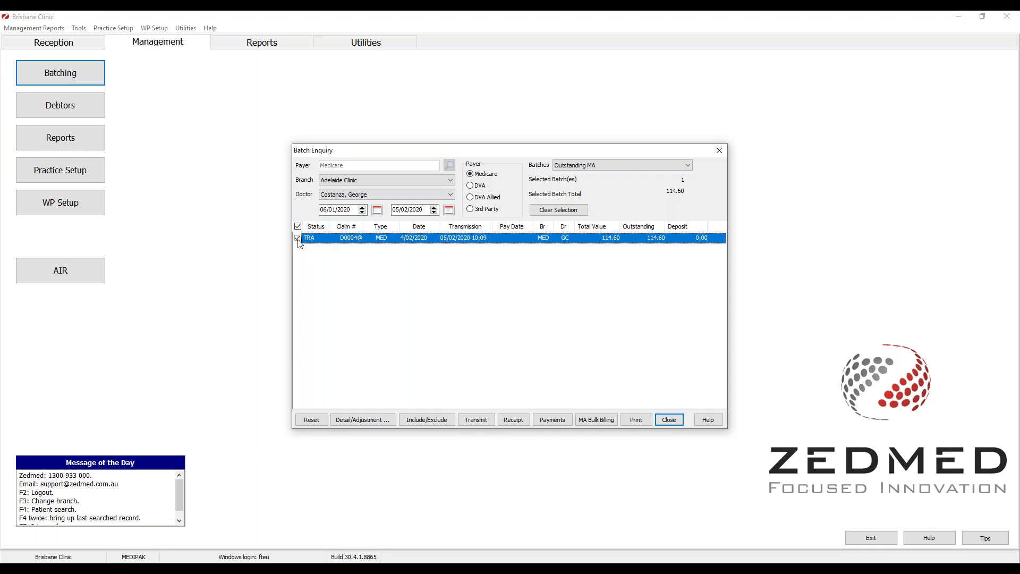
left_click(312, 420)
left_click(311, 420)
left_click(542, 328)
- Open batch D0004 for including or excluding invoices, and exclude all three of its invoices
left_click(427, 419)
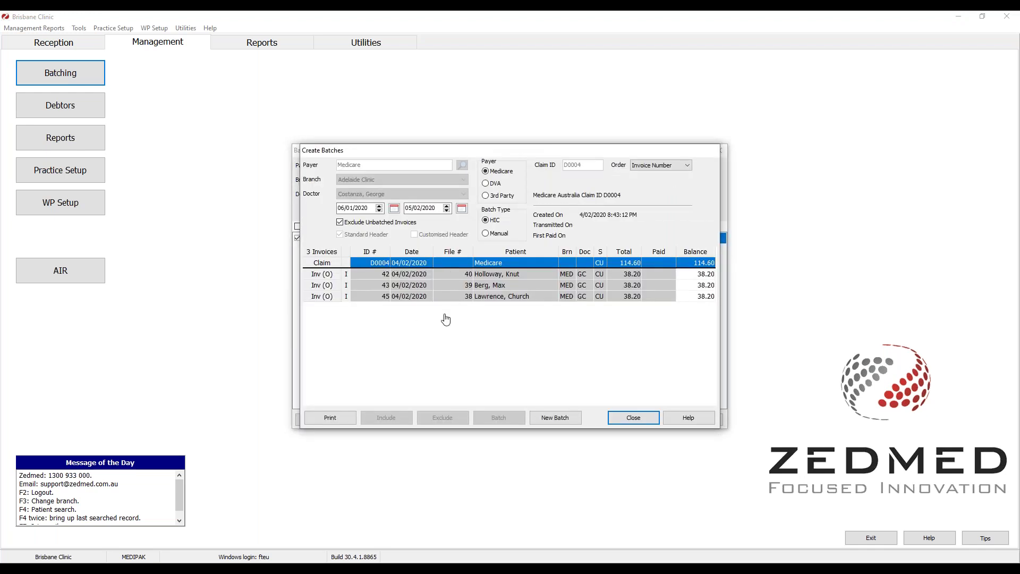
left_click(449, 277)
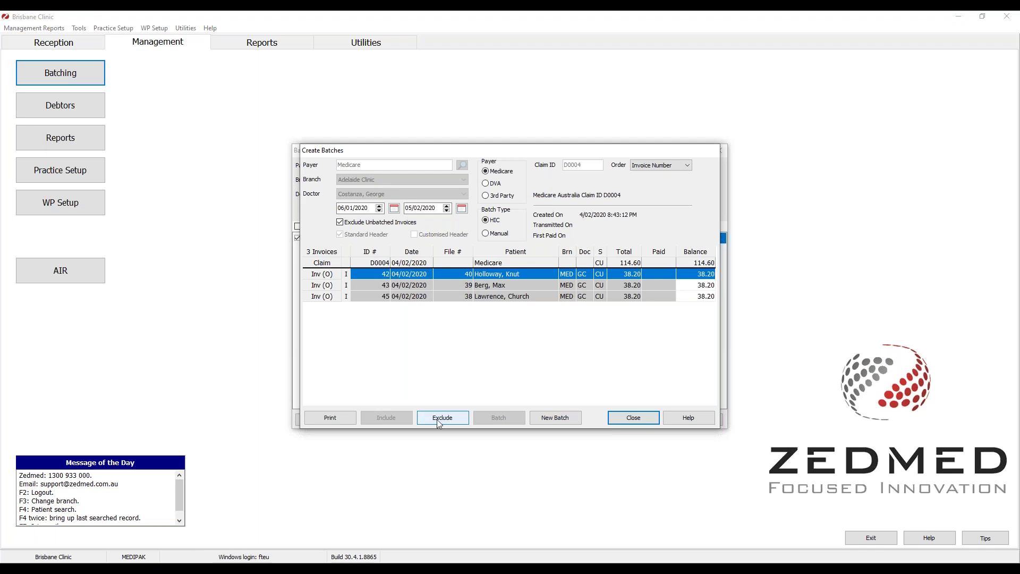
double_click(447, 279)
double_click(448, 290)
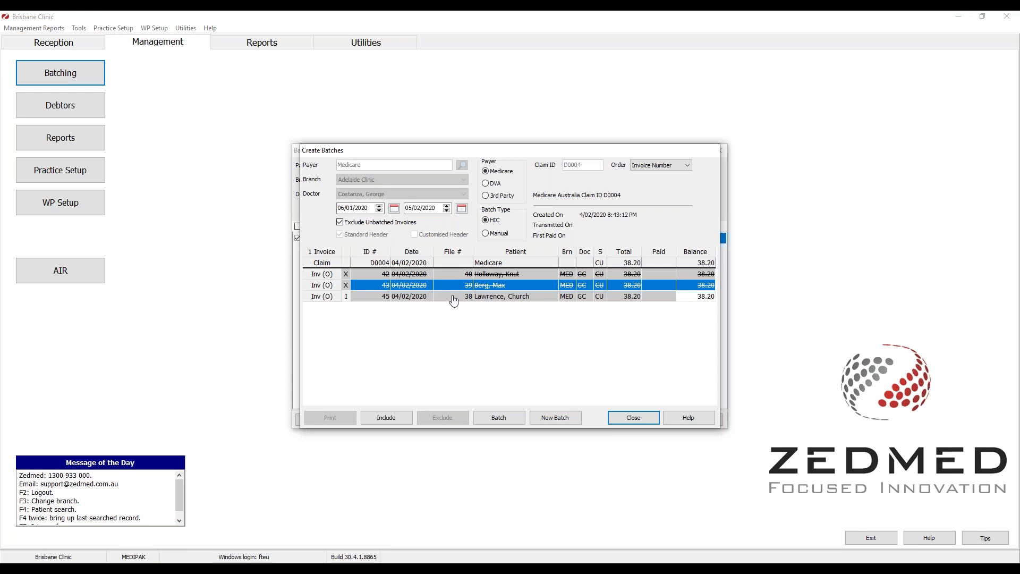
double_click(453, 301)
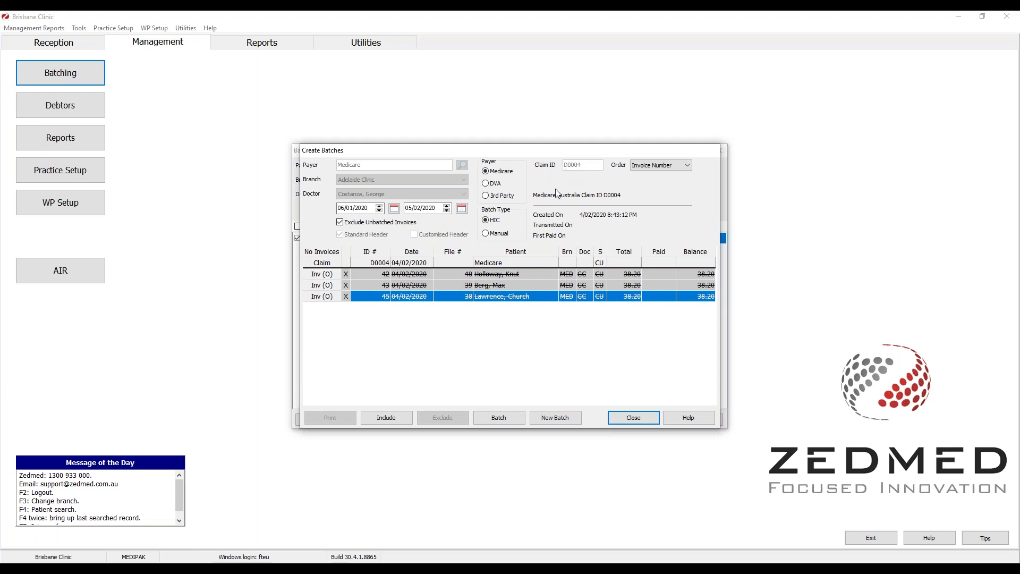
- Batch the exclusions from D0004 without printing a copy, and list Adelaide Clinic's outstanding Medicare batches for all doctors
left_click(505, 420)
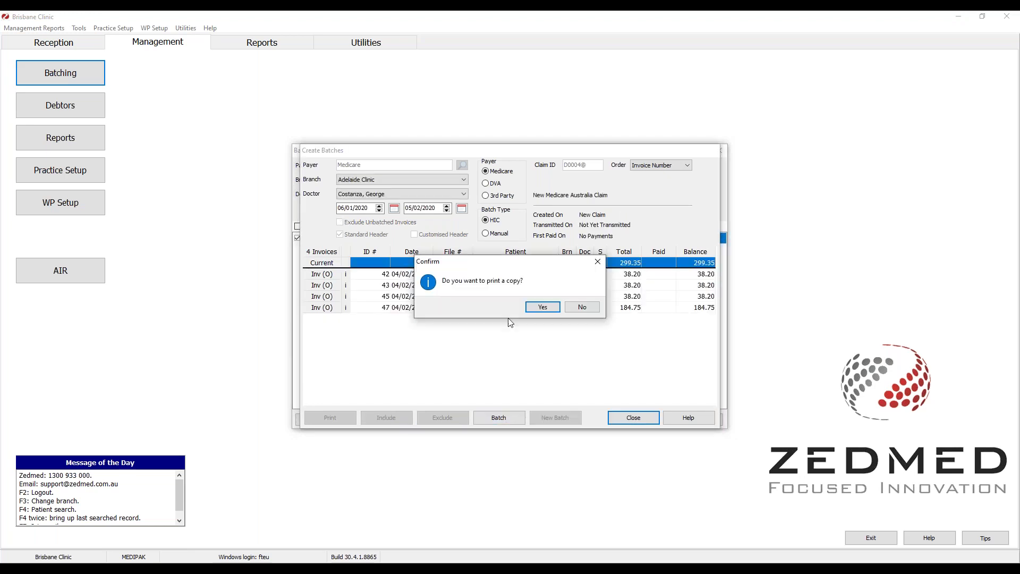
left_click(594, 310)
left_click(634, 418)
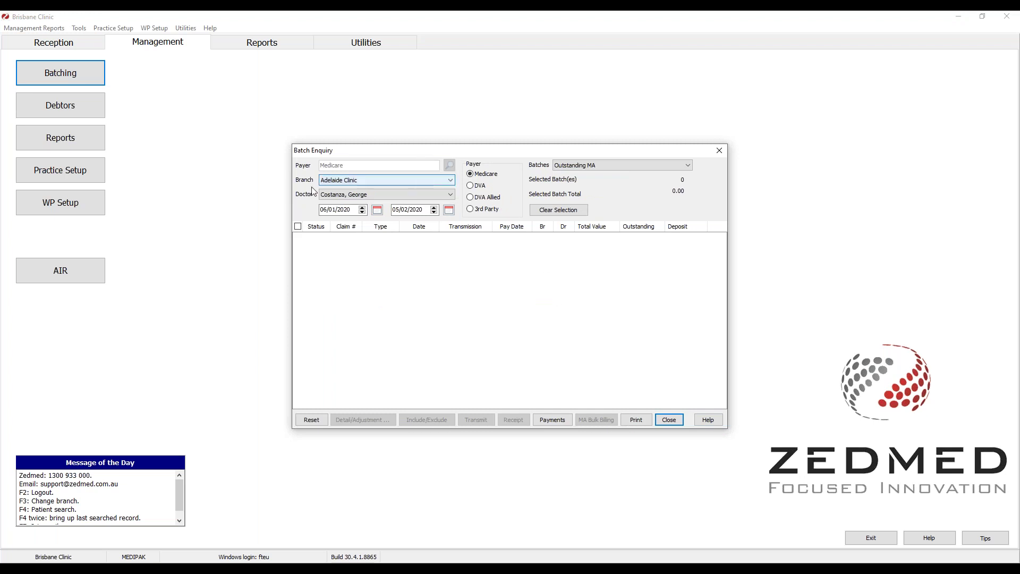
left_click(353, 195)
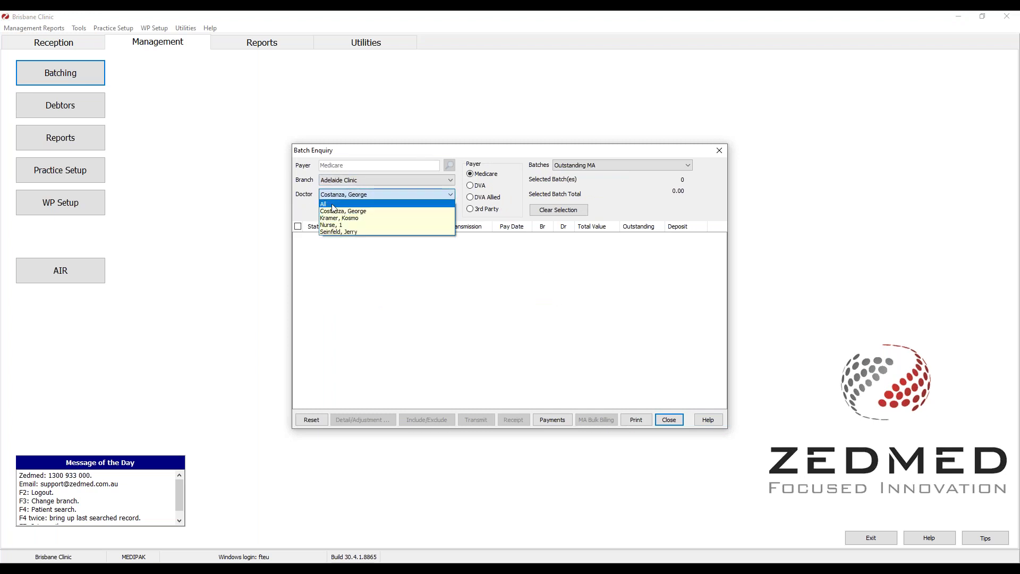
left_click(337, 204)
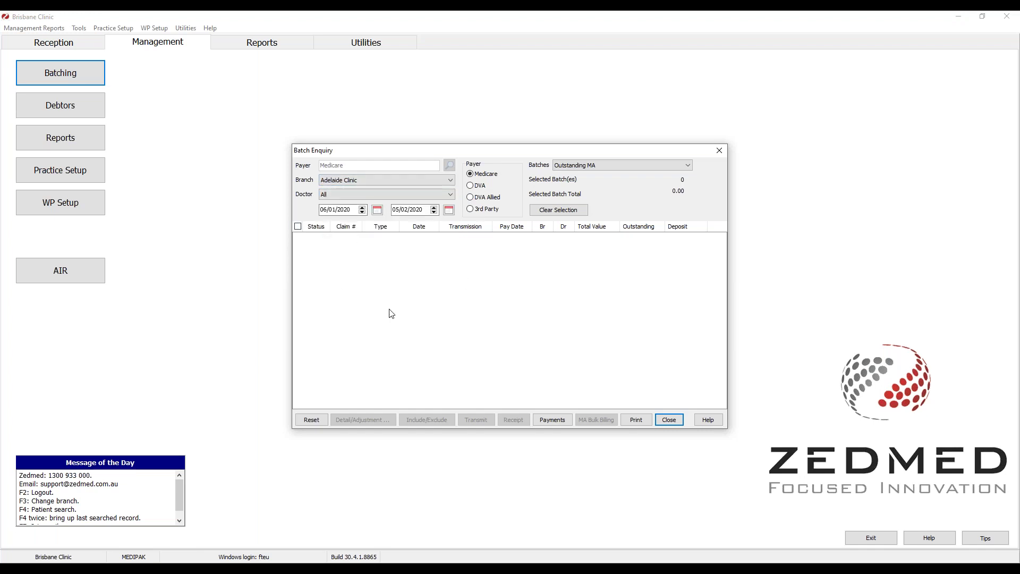
- List Brisbane Clinic's Medicare batches of every status for the first named doctor, and select the transmitted batch D0005
left_click(596, 164)
left_click(577, 182)
left_click(595, 165)
left_click(578, 176)
left_click(360, 184)
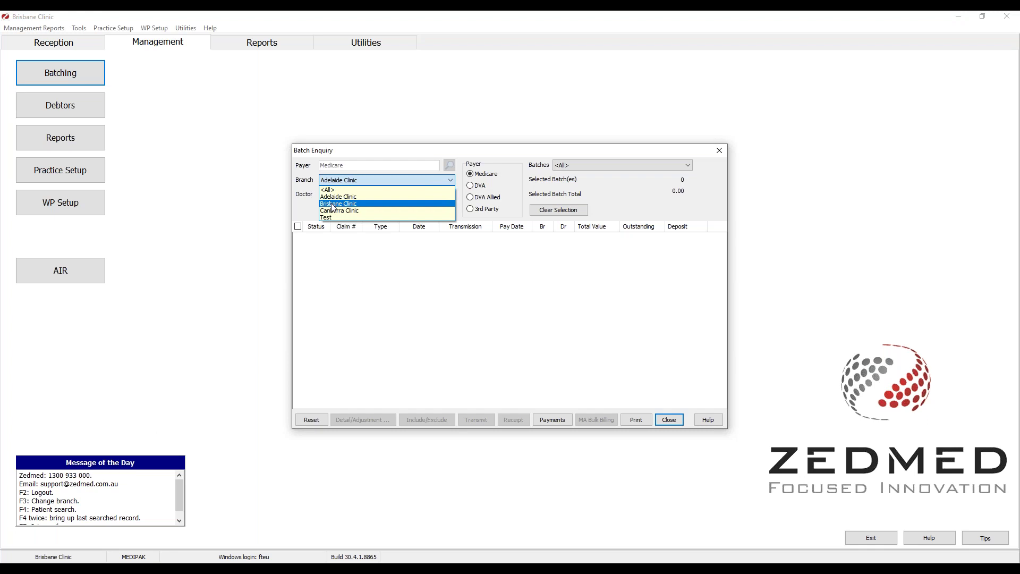
left_click(334, 206)
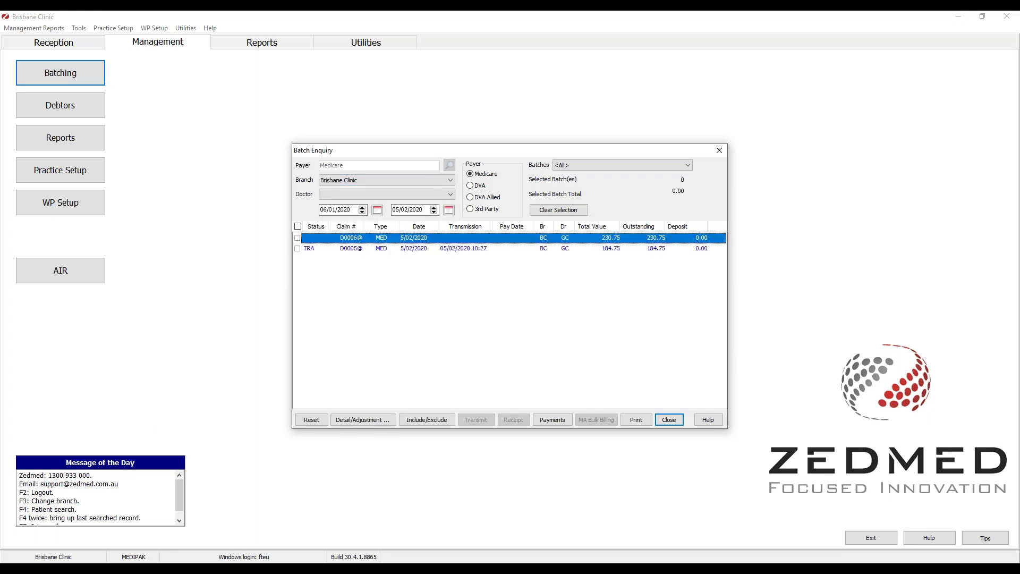
left_click(333, 194)
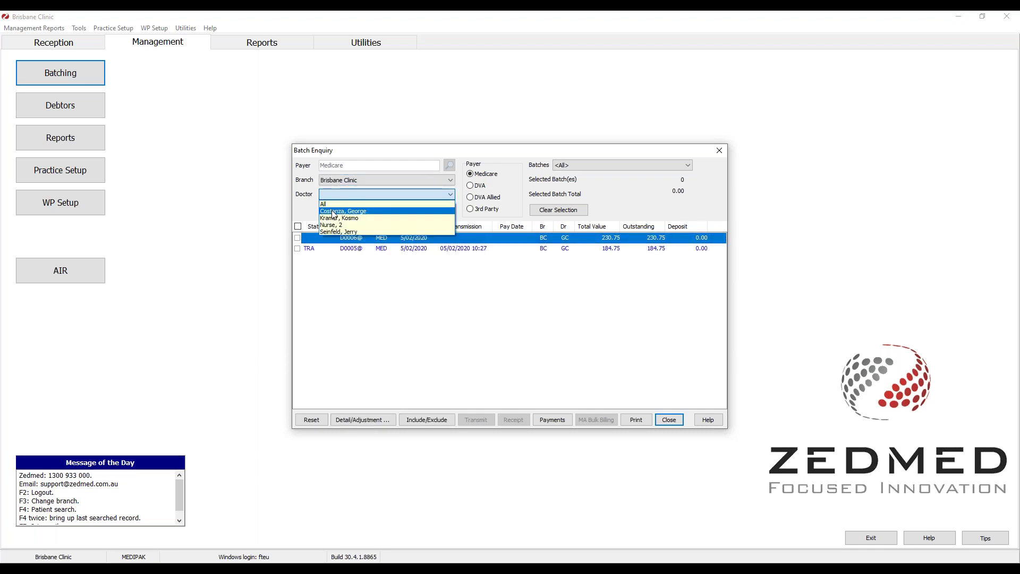
left_click(334, 212)
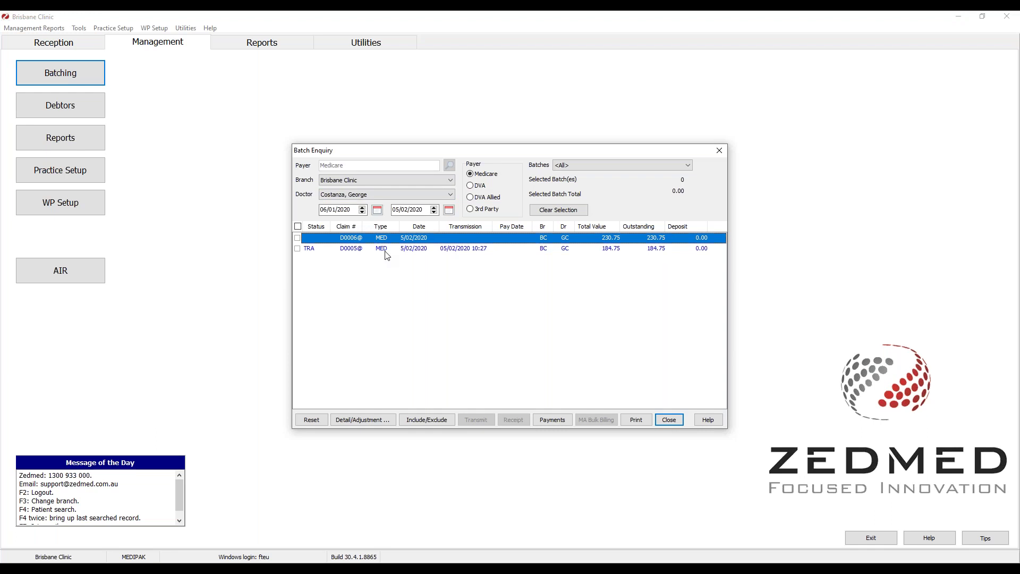
left_click(346, 250)
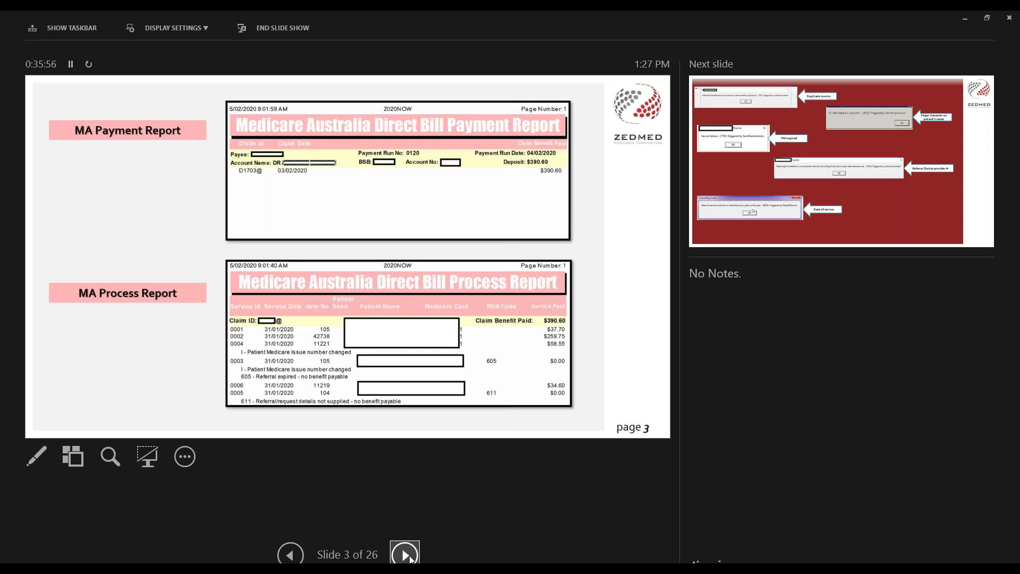
left_click(405, 555)
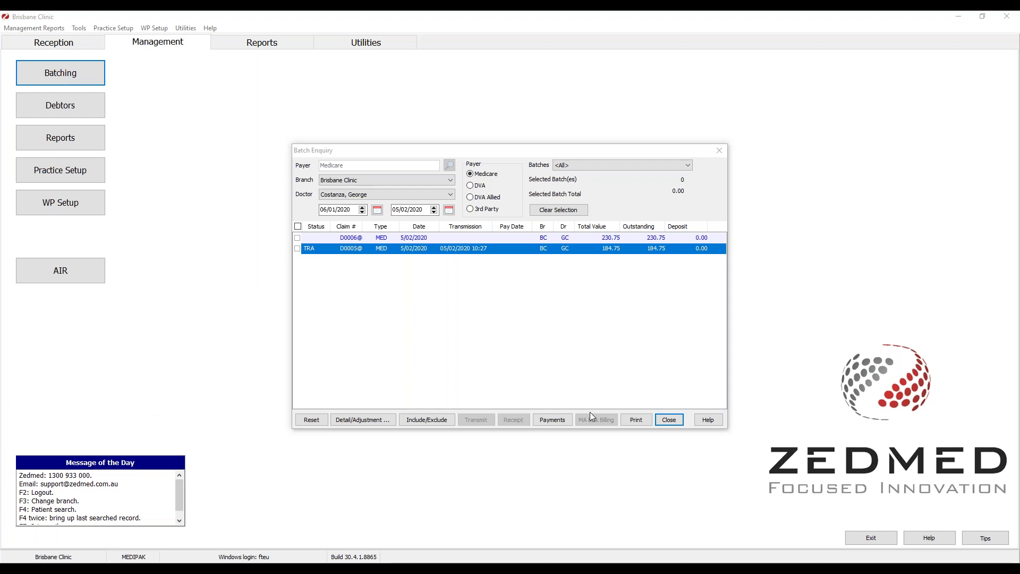
- Close the batch enquiry, search for the patient by given name, and open the matching patient's details
left_click(672, 422)
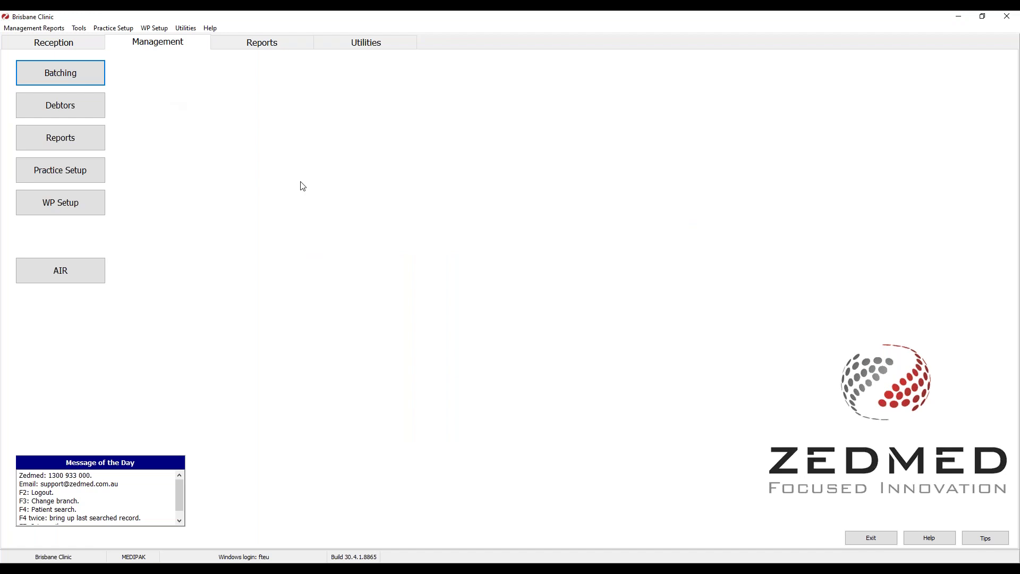
key("F4")
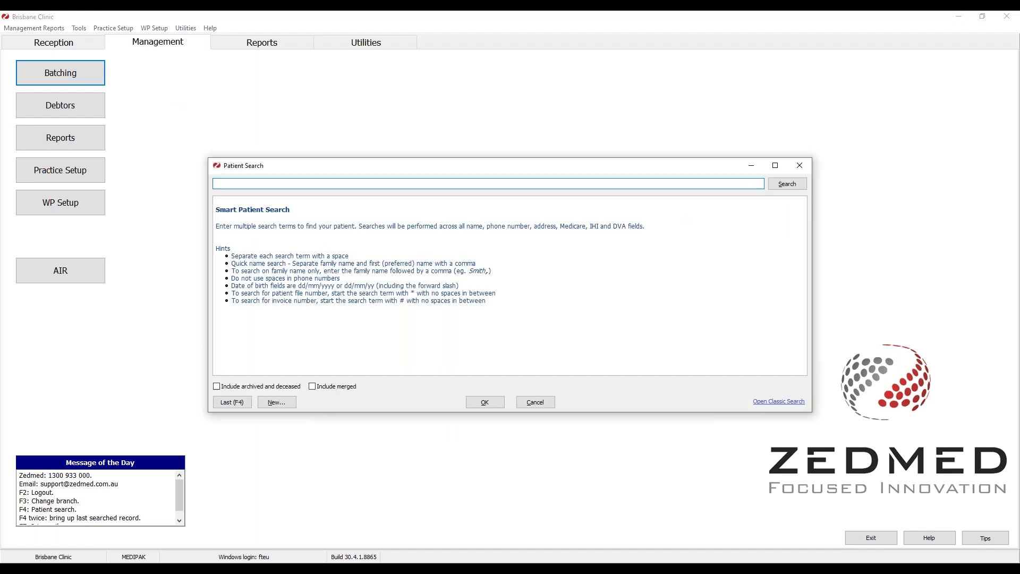
type("knut")
key("Return")
left_click(288, 211)
double_click(291, 213)
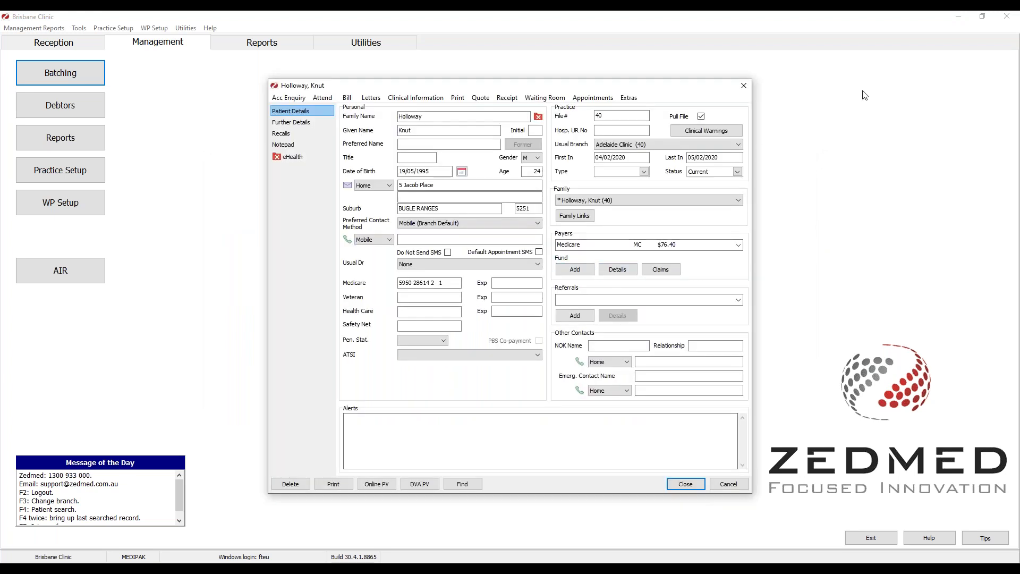
left_click(880, 86)
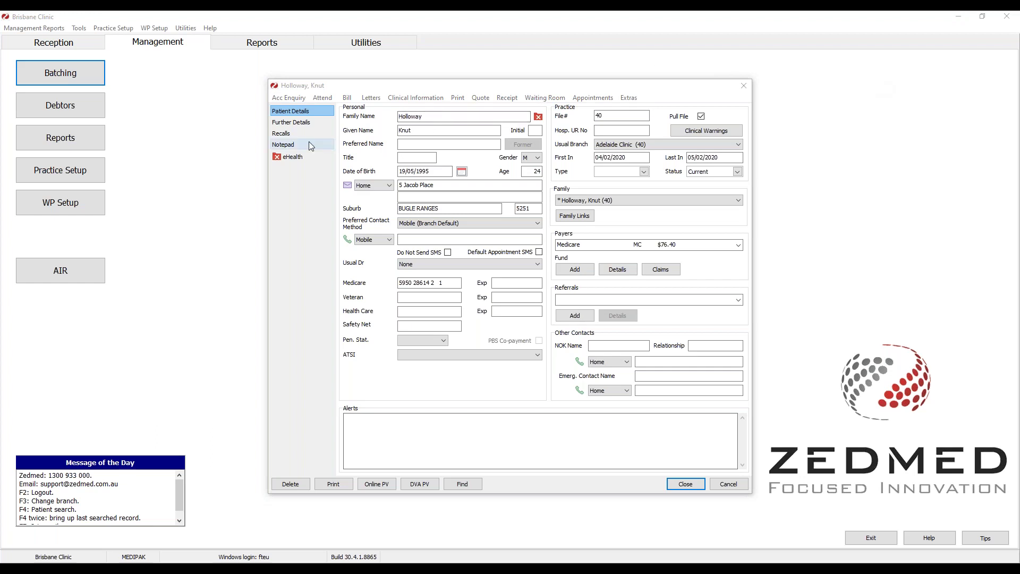
left_click(373, 88)
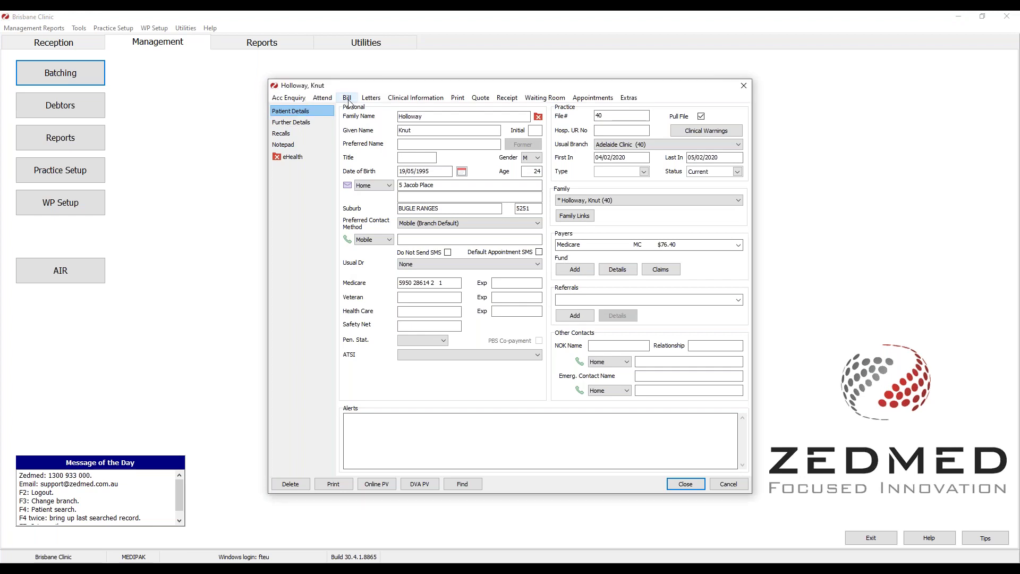
left_click(576, 273)
left_click(523, 259)
left_click(576, 339)
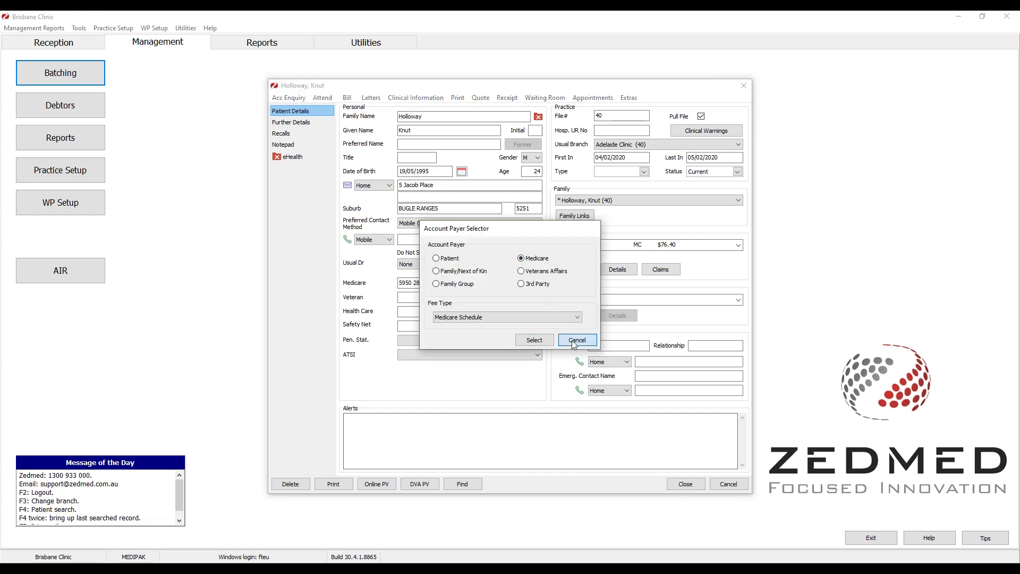
left_click(347, 98)
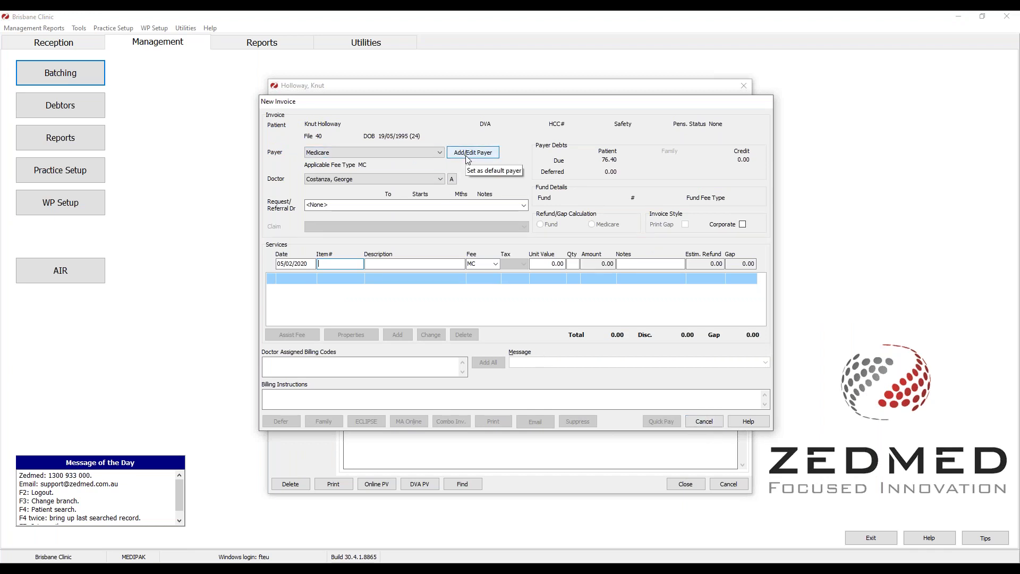
left_click(702, 421)
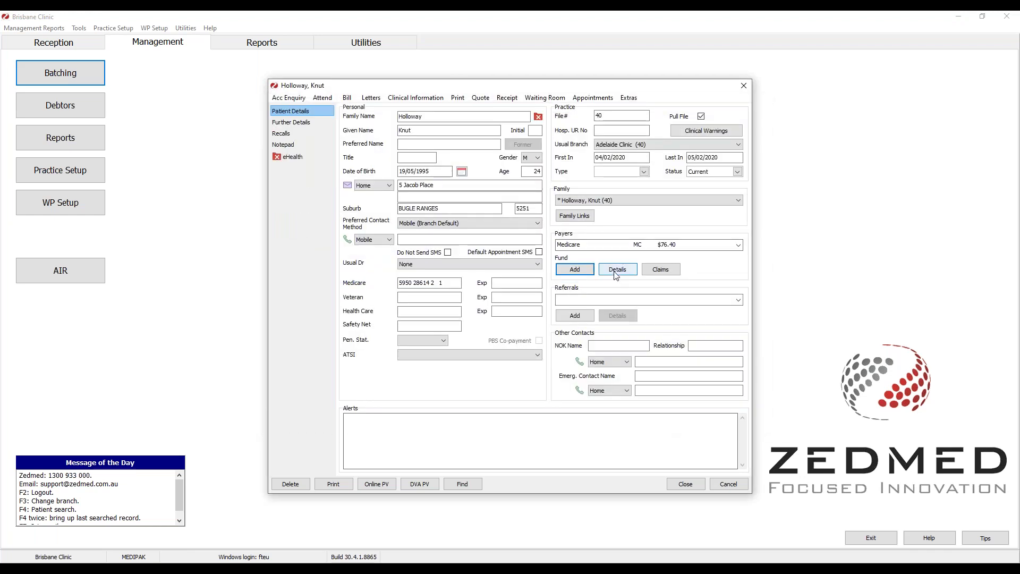
- Deactivate the Medicare account payer on the patient's record and close its details
left_click(617, 270)
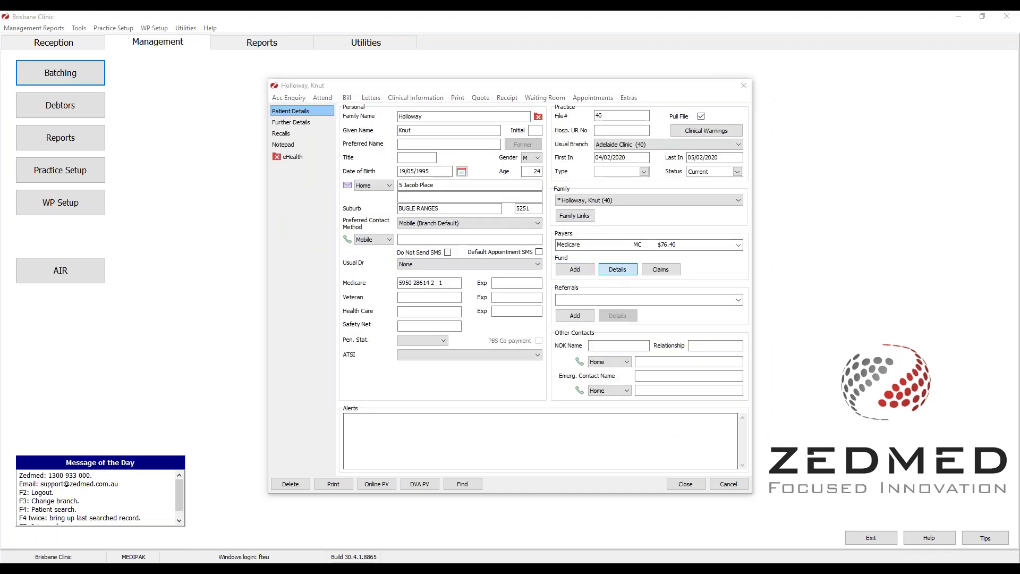
left_click(490, 217)
left_click(564, 419)
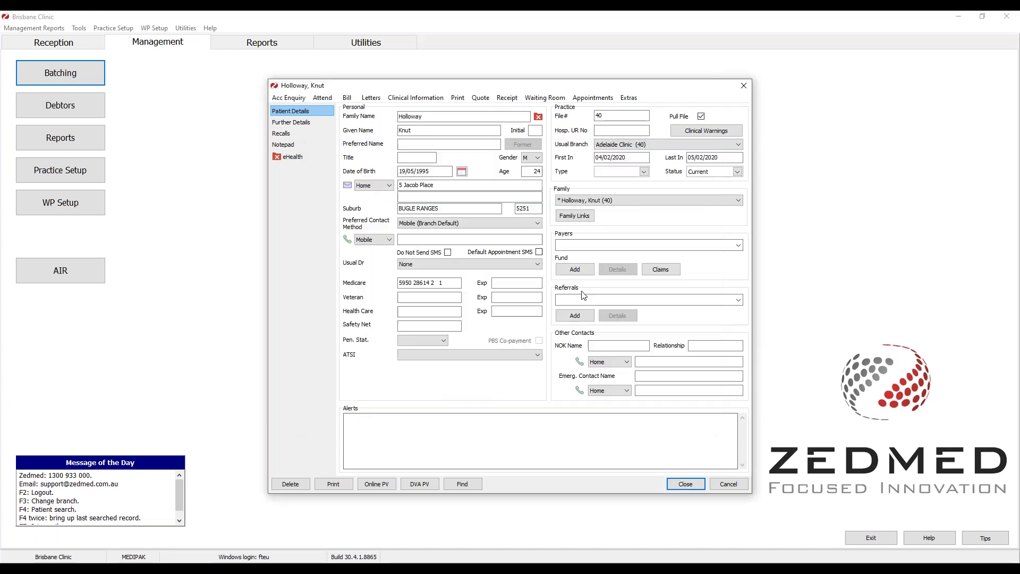
- Try to add Medicare as a new account payer on the patient's record
left_click(575, 270)
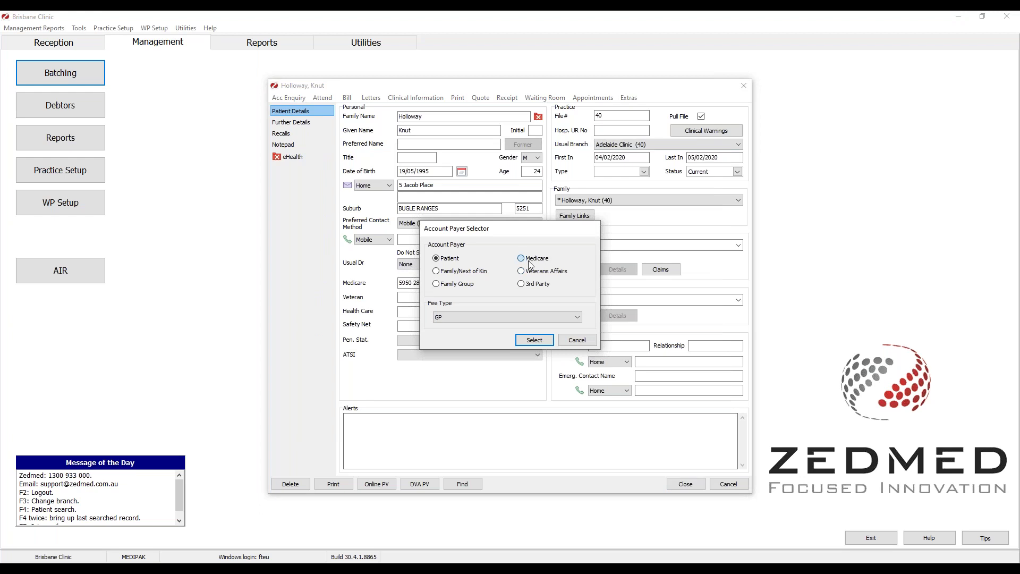
left_click(522, 258)
left_click(534, 340)
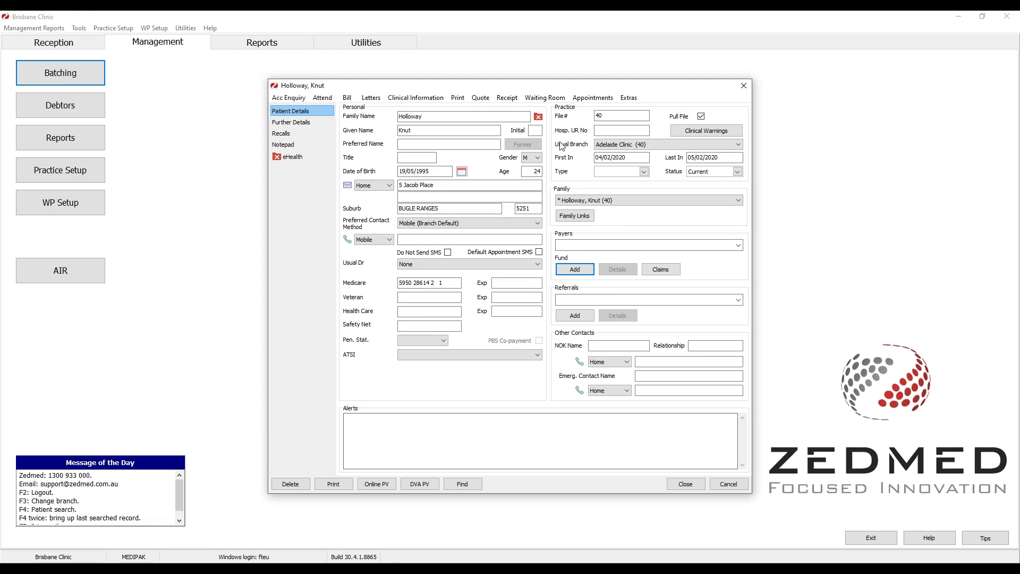
- Start a new invoice for the patient with Patient as account payer and the GP fee type, and open the invoice's account payers list
left_click(348, 99)
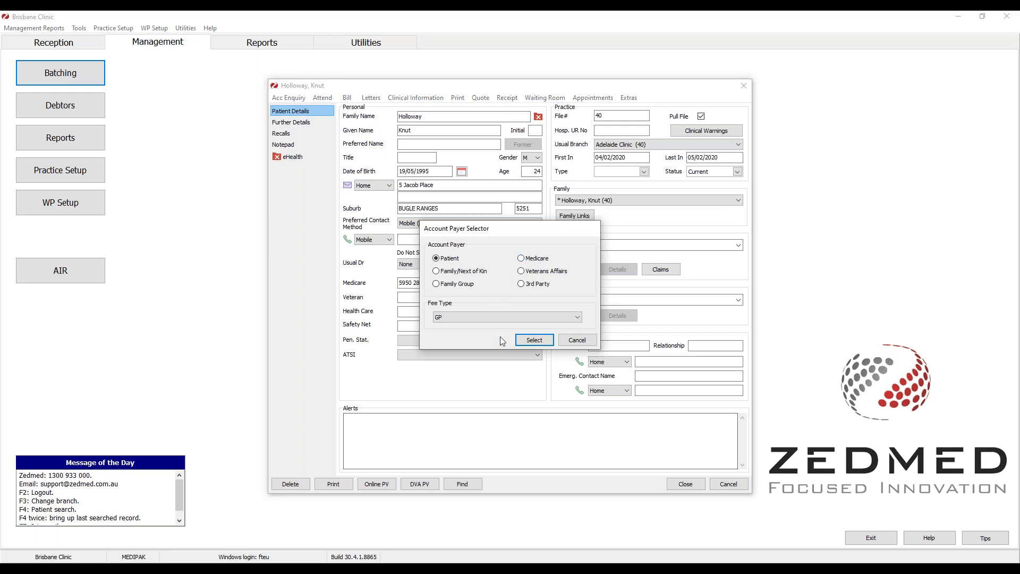
left_click(527, 260)
left_click(436, 258)
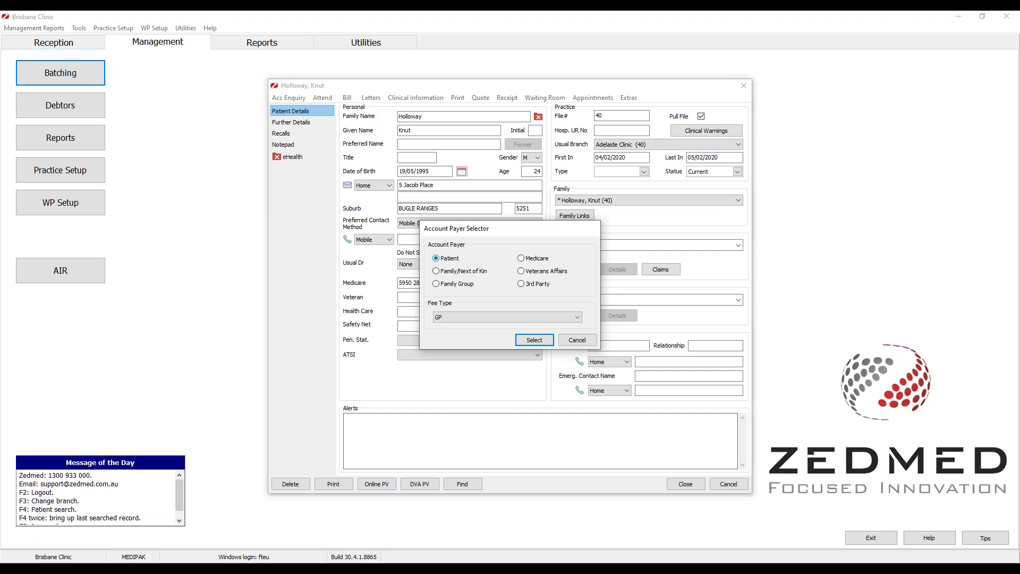
left_click(535, 340)
key("Return")
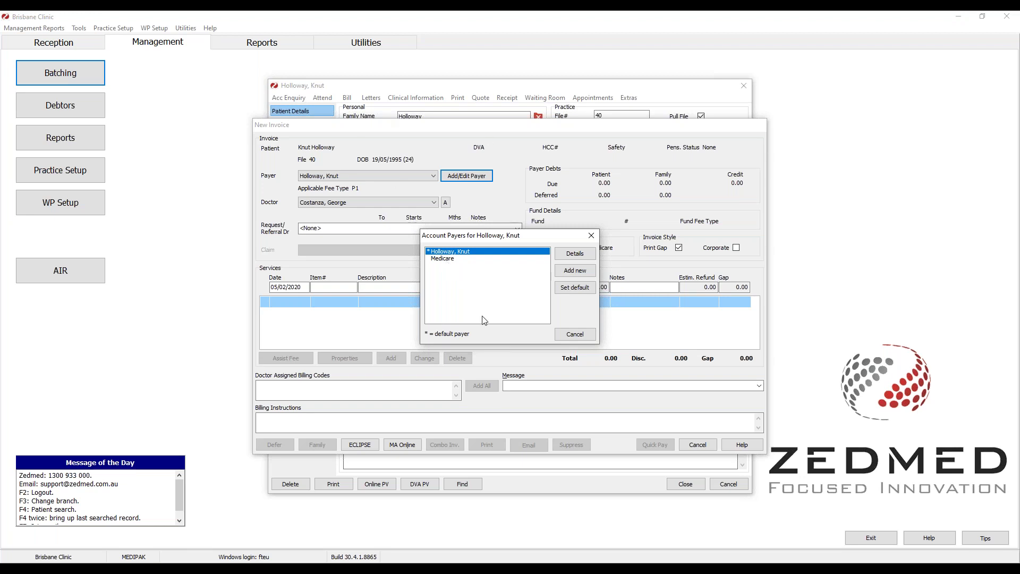
- Reactivate the patient's Medicare account payer from the invoice and select Medicare as the invoice payer
left_click(445, 259)
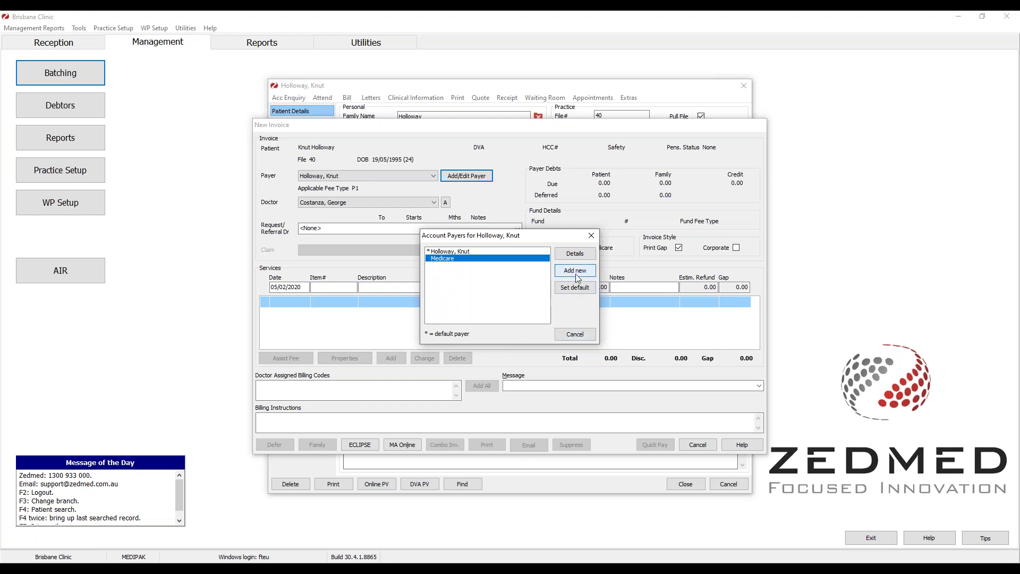
double_click(524, 259)
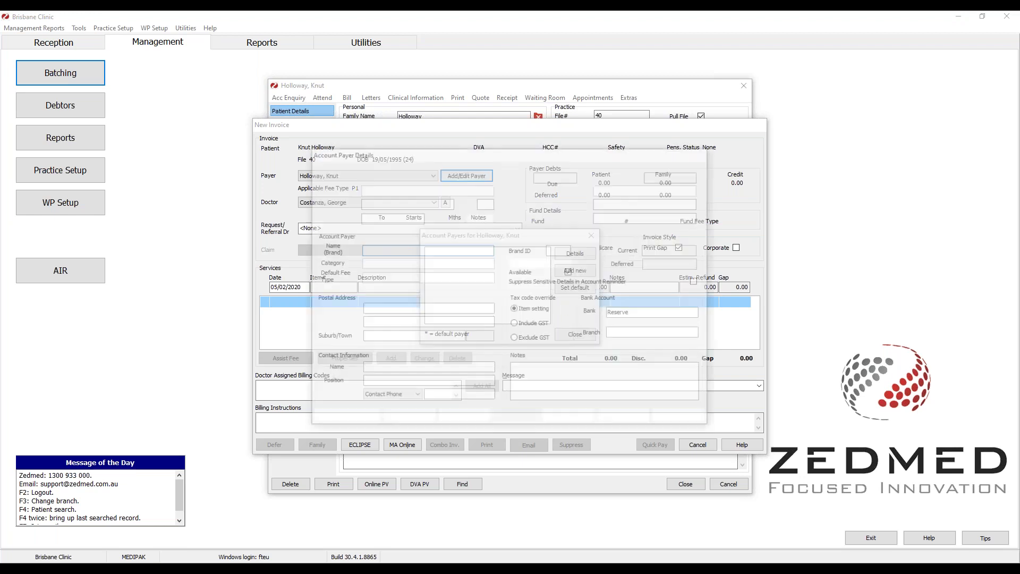
left_click(489, 218)
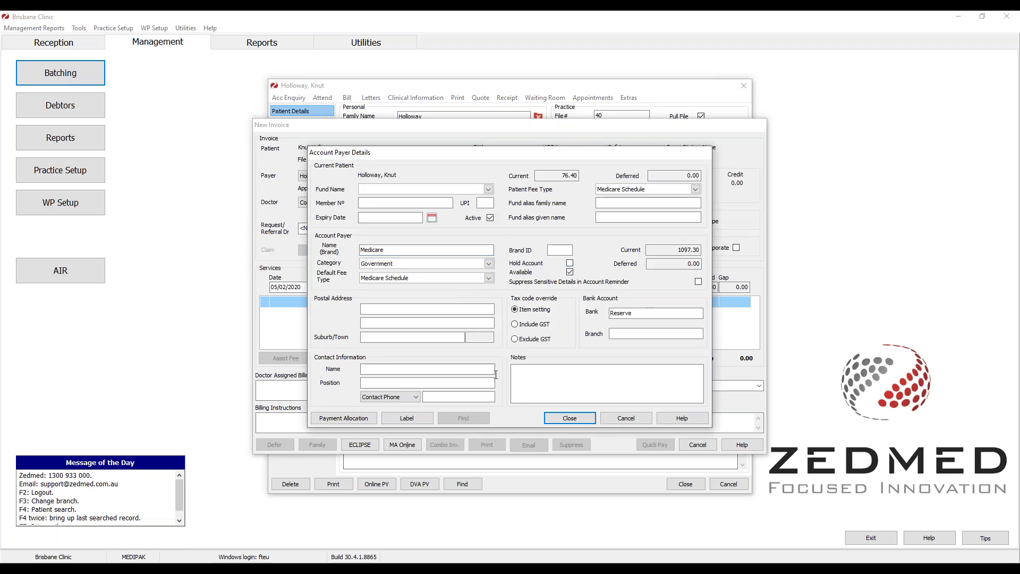
left_click(569, 419)
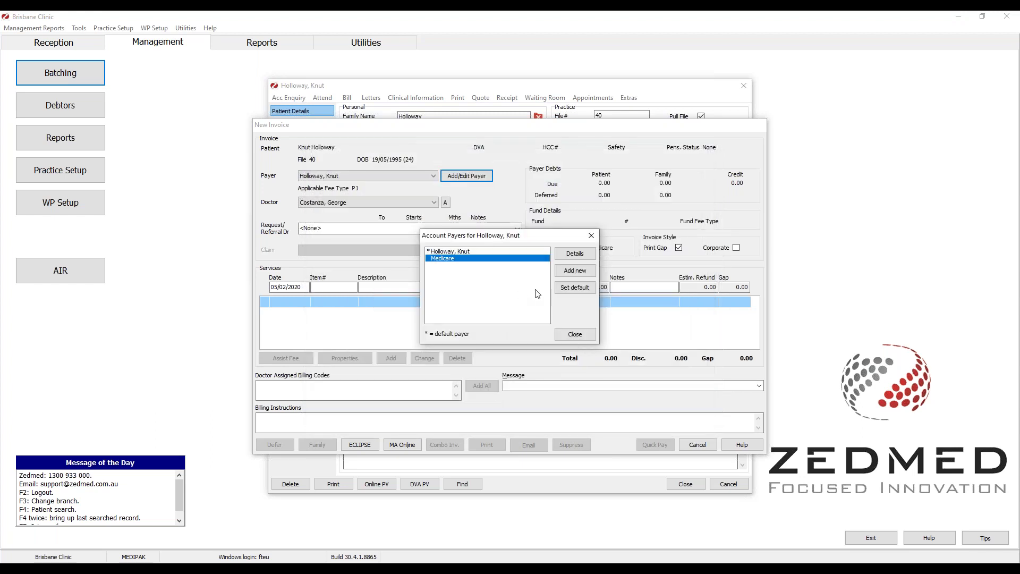
left_click(574, 334)
left_click(426, 177)
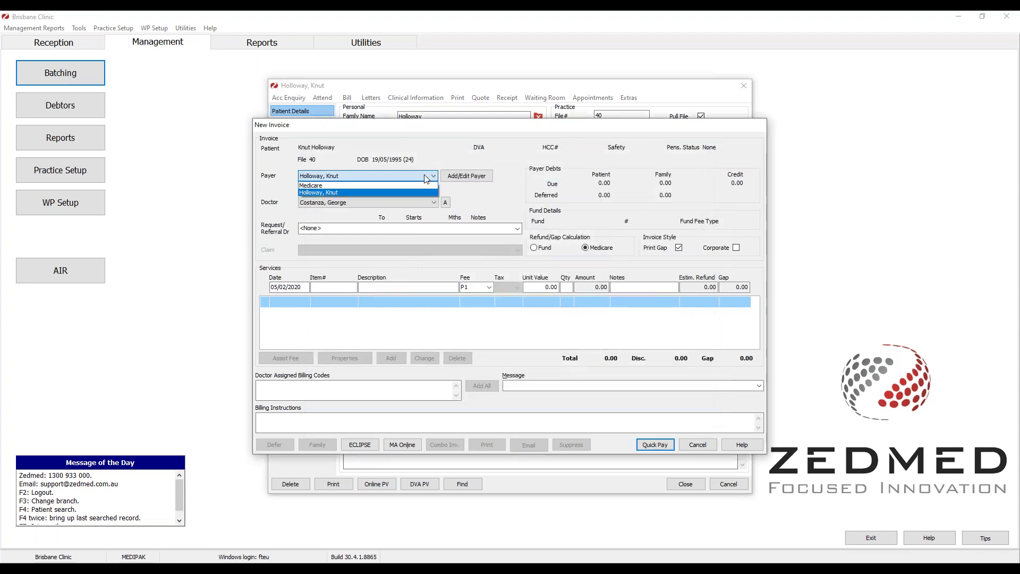
left_click(380, 186)
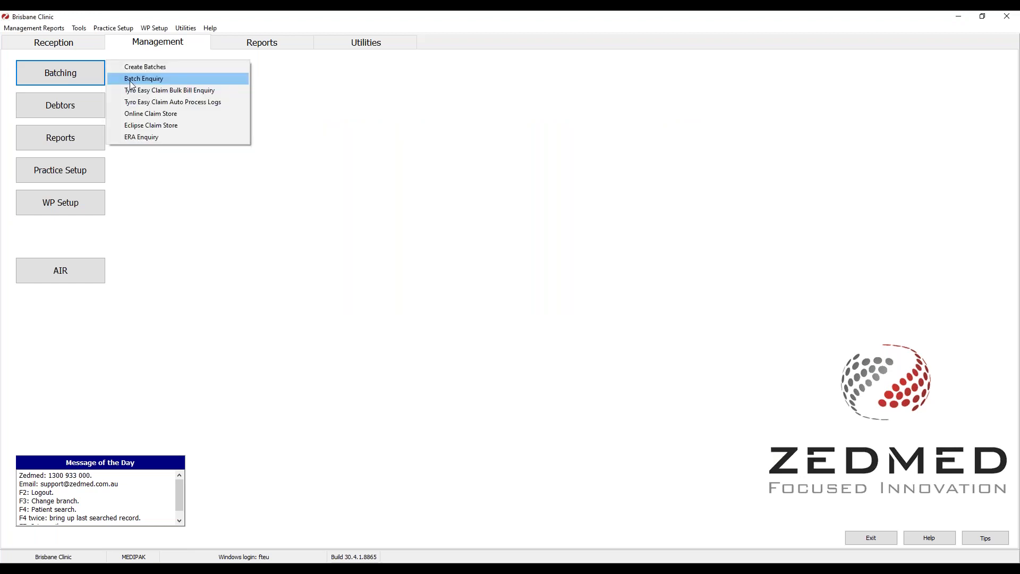
- Look at the Medicare batch enquiry for the Brisbane Clinic branch and close it
left_click(132, 80)
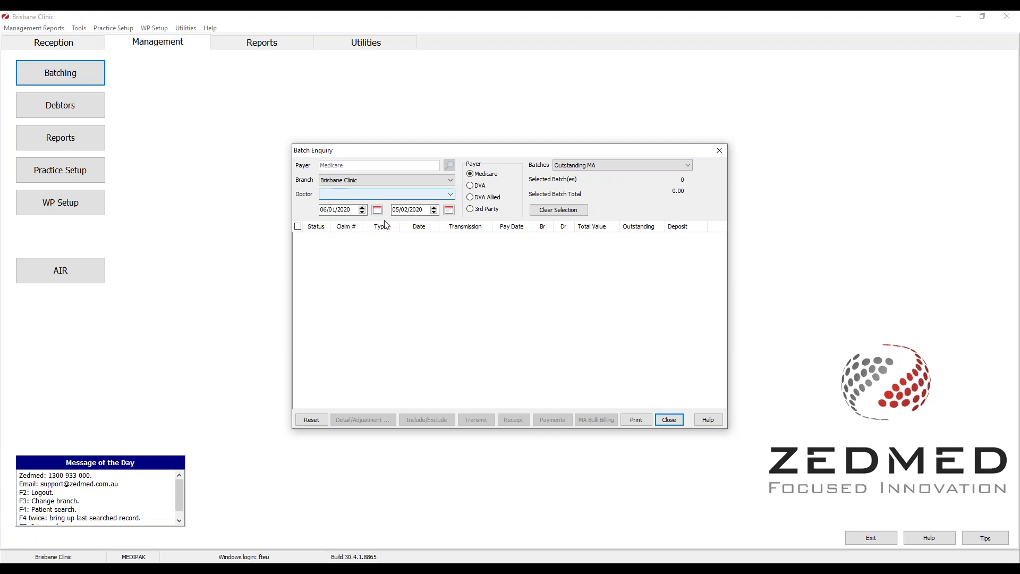
left_click(669, 420)
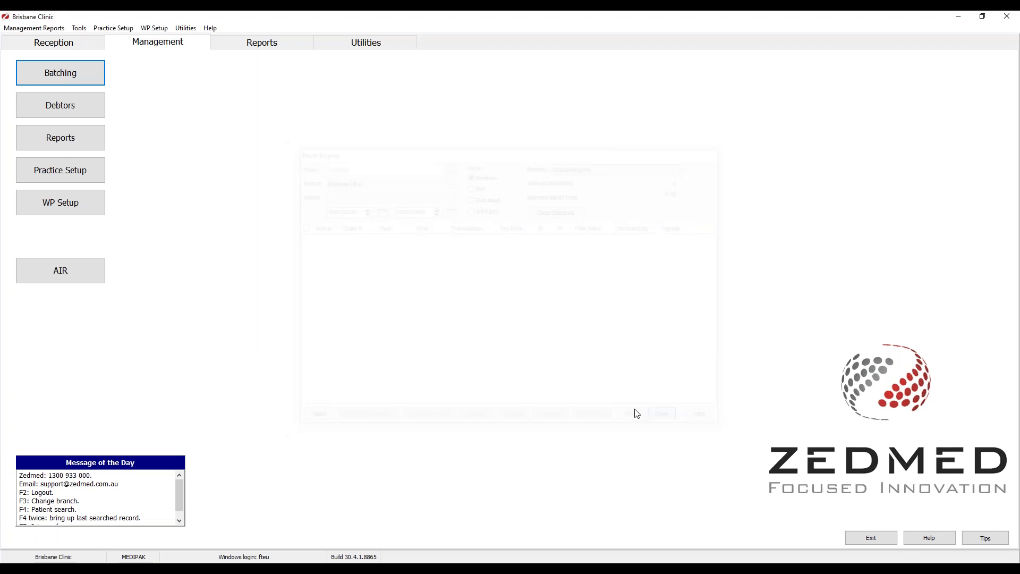
- Find the Medicare account payer among the debtors and open its payment allocation enquiry
left_click(92, 106)
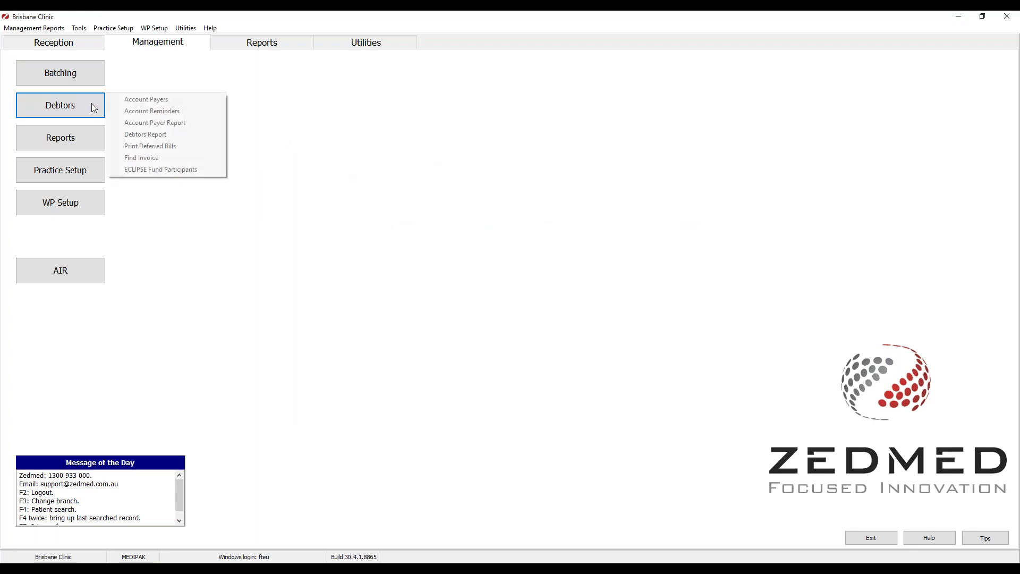
left_click(139, 102)
type("Medicare")
key("Return")
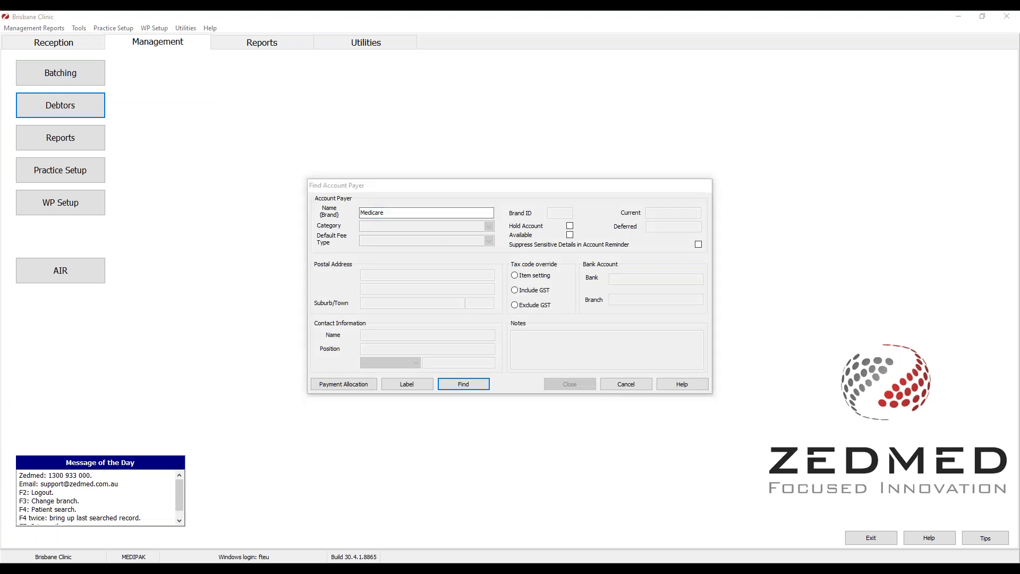
double_click(418, 237)
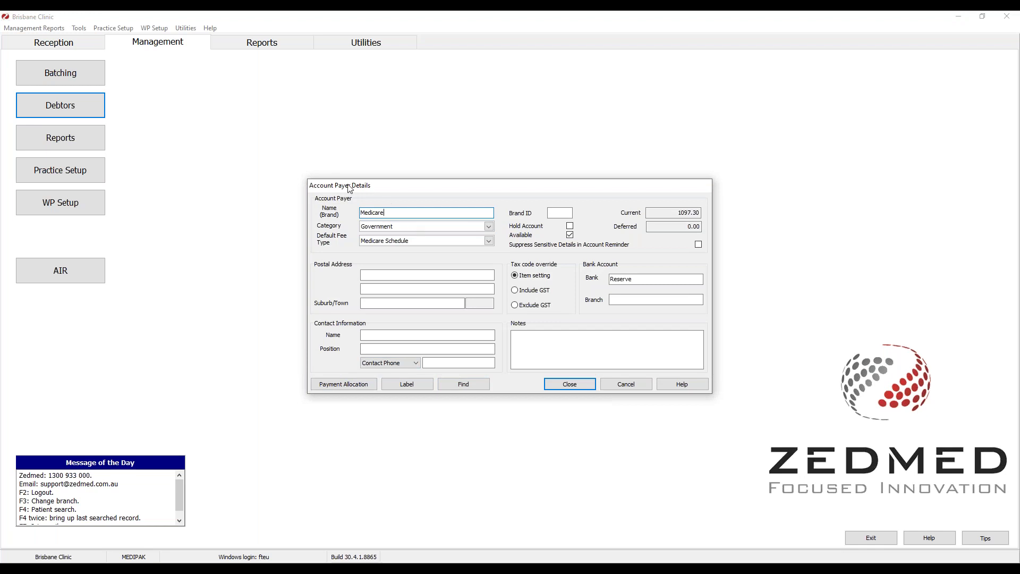
left_click_drag(394, 213, 359, 212)
left_click(366, 214)
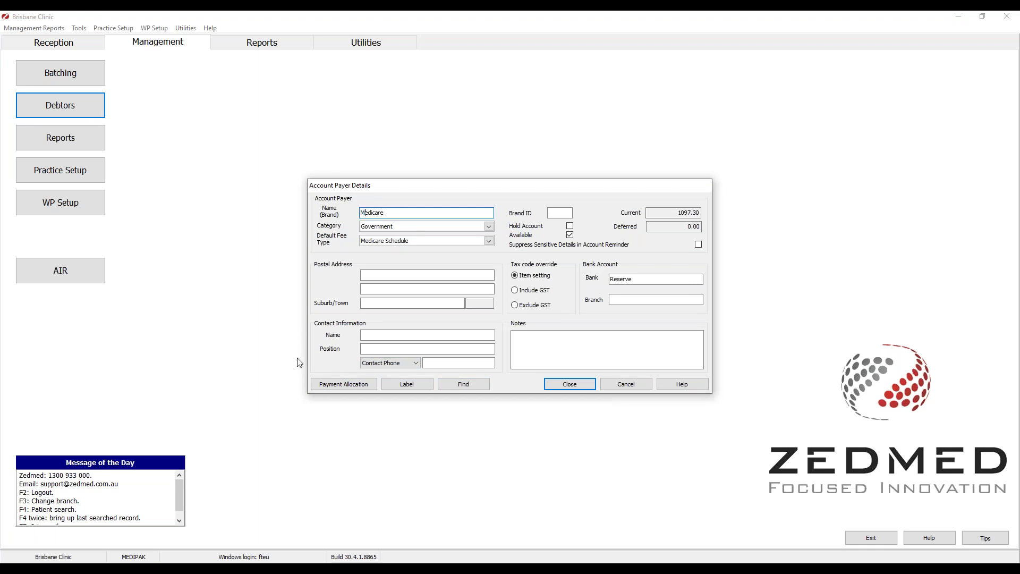
left_click(326, 386)
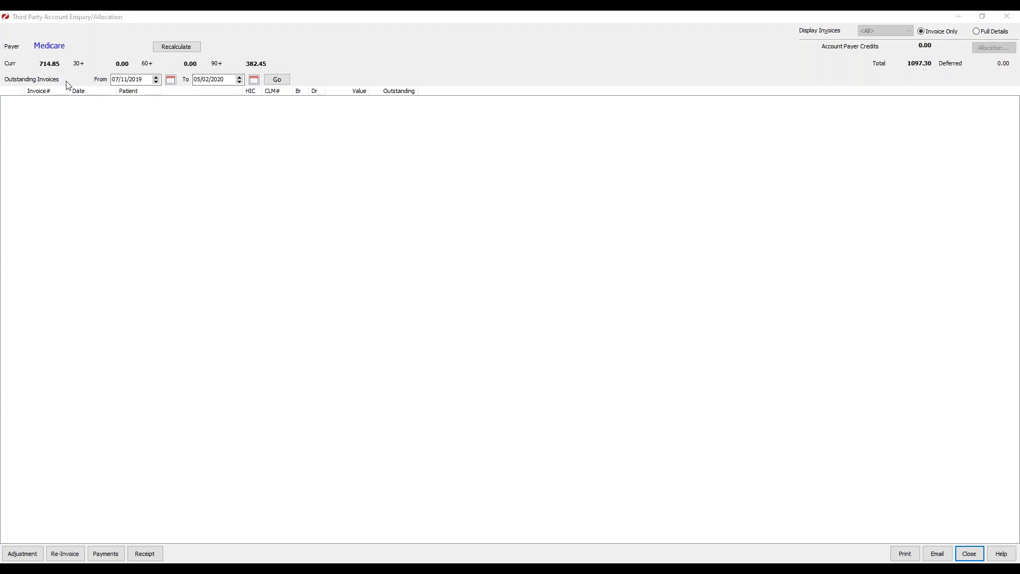
- List Medicare's outstanding invoices for the period 07/11/2019 to 05/02/2020
left_click_drag(114, 81, 143, 80)
left_click(132, 80)
left_click(214, 81)
double_click(222, 79)
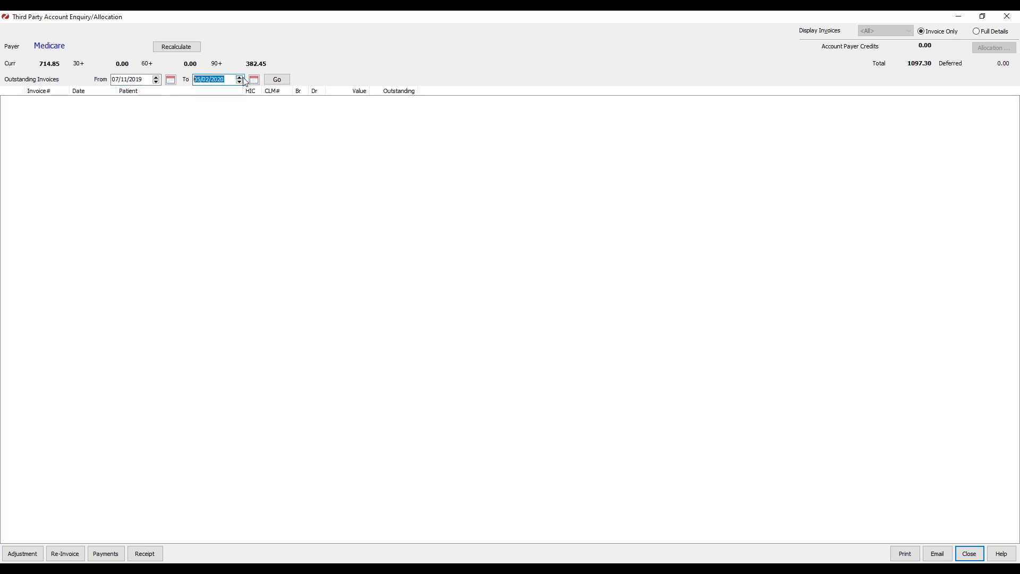
left_click(277, 79)
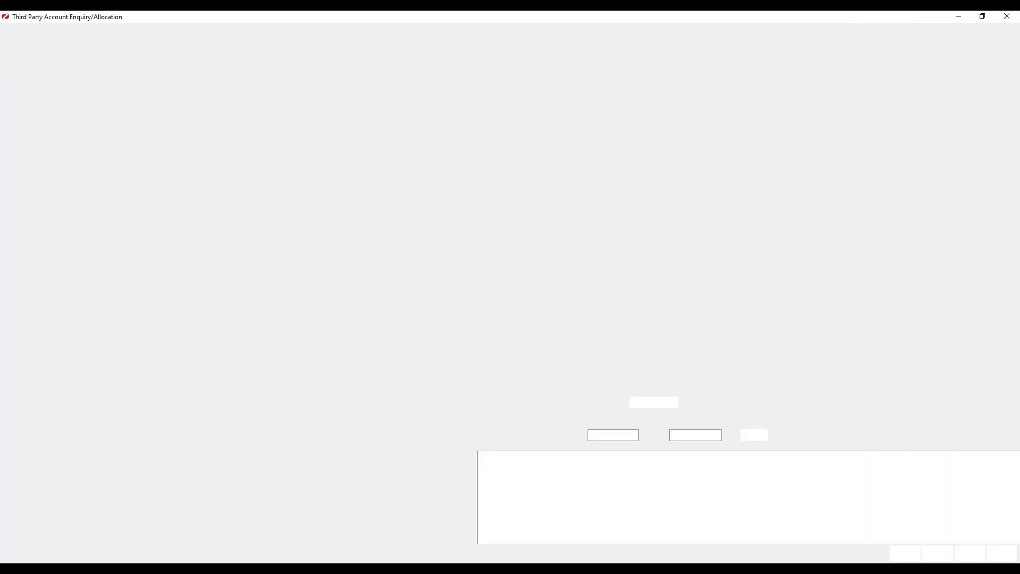
- Examine the claim number and branch of each outstanding Medicare invoice to compare claimed and unclaimed ones, and close the enquiry and payer details
left_click(139, 105)
left_click_drag(138, 130, 139, 160)
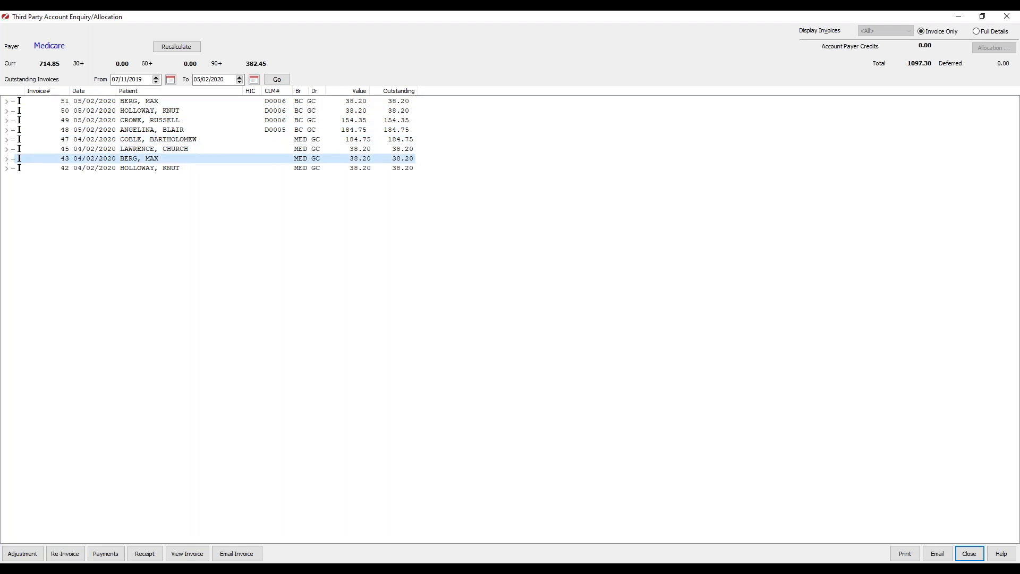
left_click(141, 169)
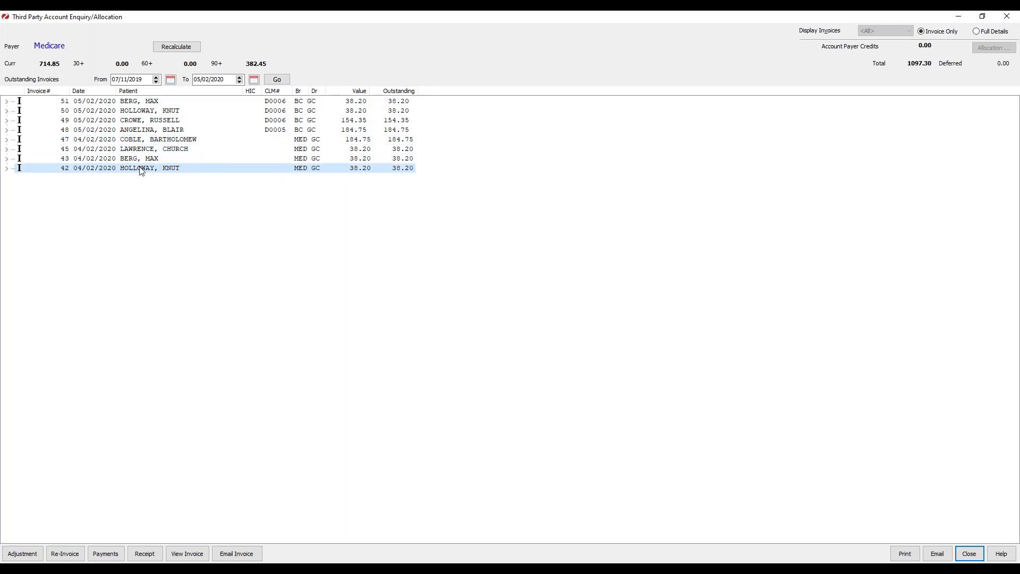
left_click(274, 140)
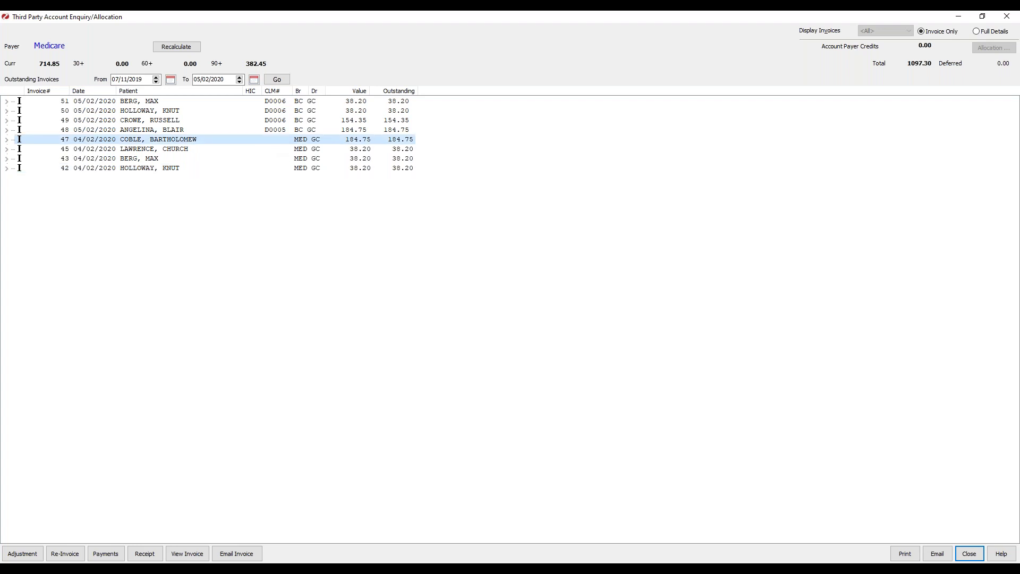
left_click(300, 102)
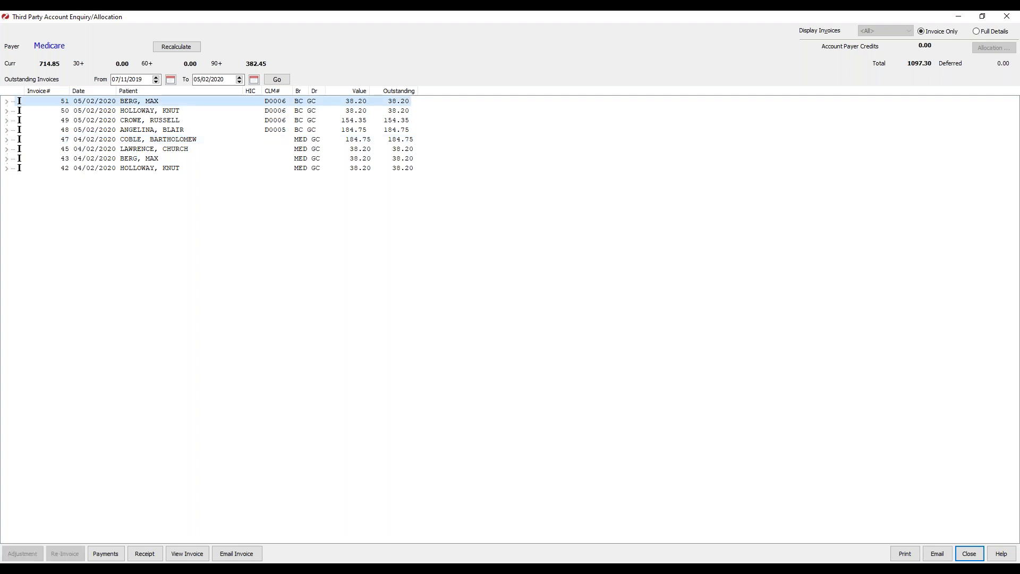
left_click(293, 132)
left_click(299, 102)
left_click(300, 132)
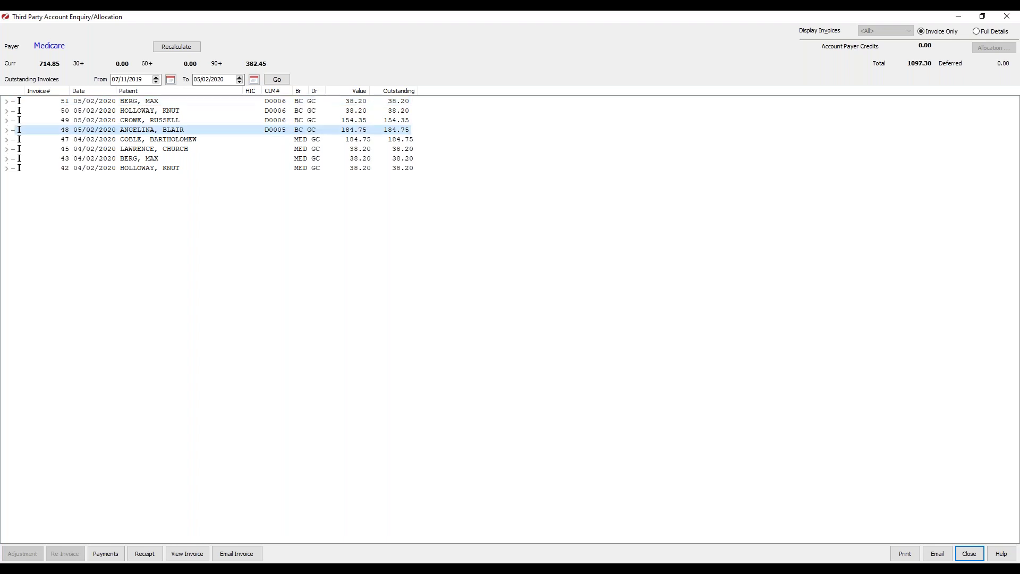
left_click(302, 150)
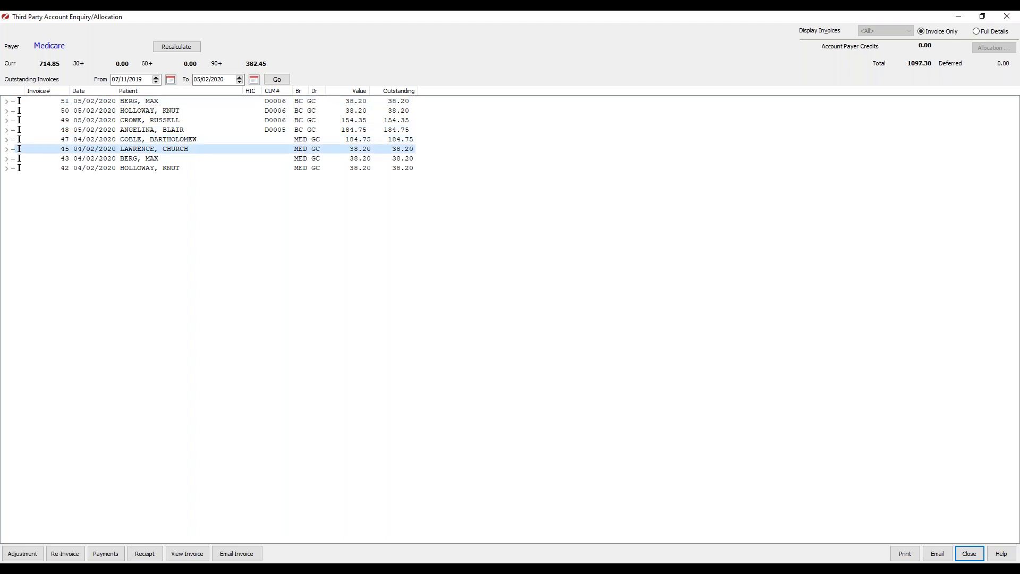
left_click(302, 168)
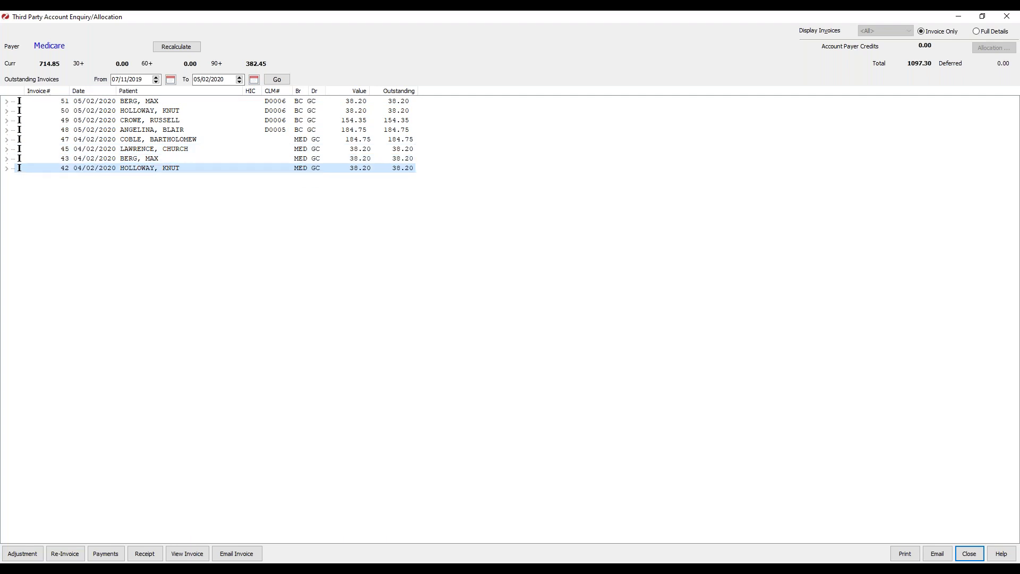
left_click(305, 139)
left_click(305, 150)
left_click(304, 160)
left_click(302, 167)
left_click(1007, 16)
key("Escape")
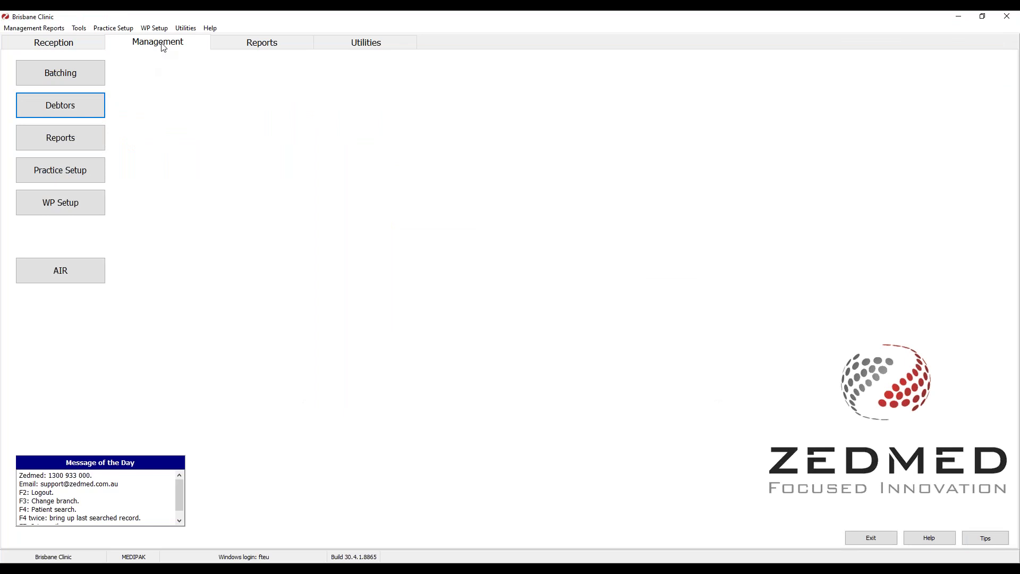
- Find the Medicare account payer again and open its payment allocation enquiry
left_click(84, 107)
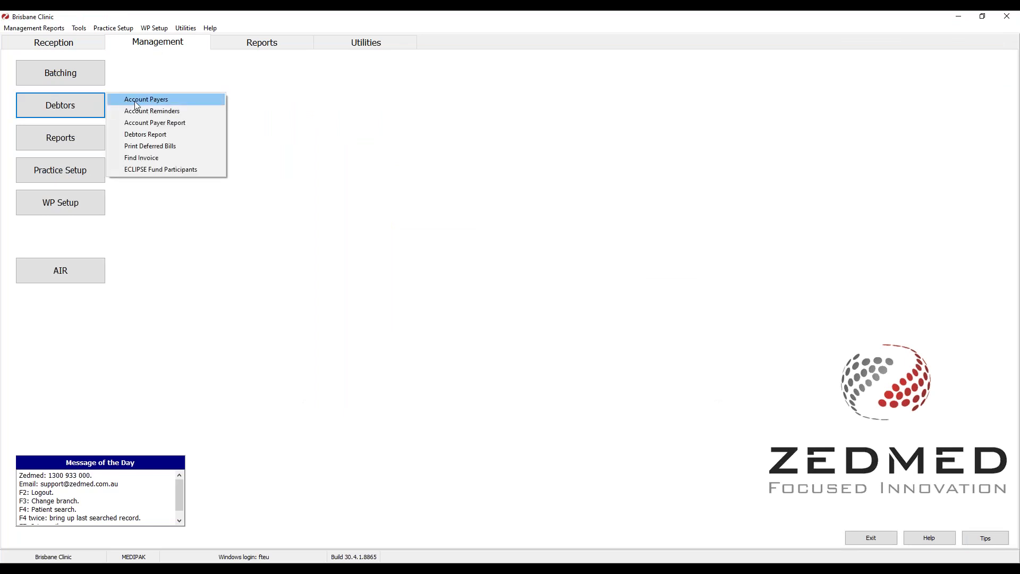
left_click(178, 102)
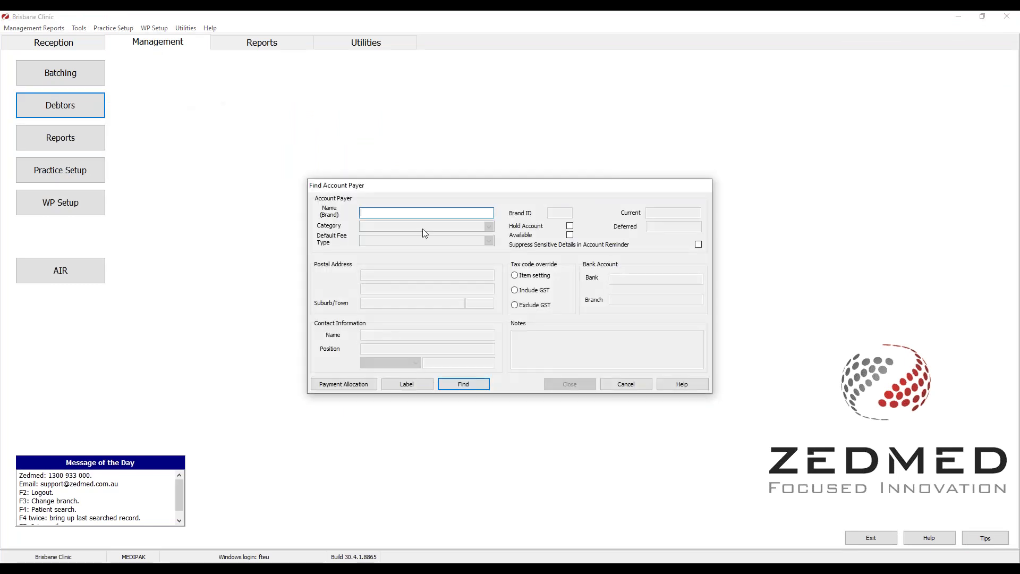
type("Medicare")
key("Return")
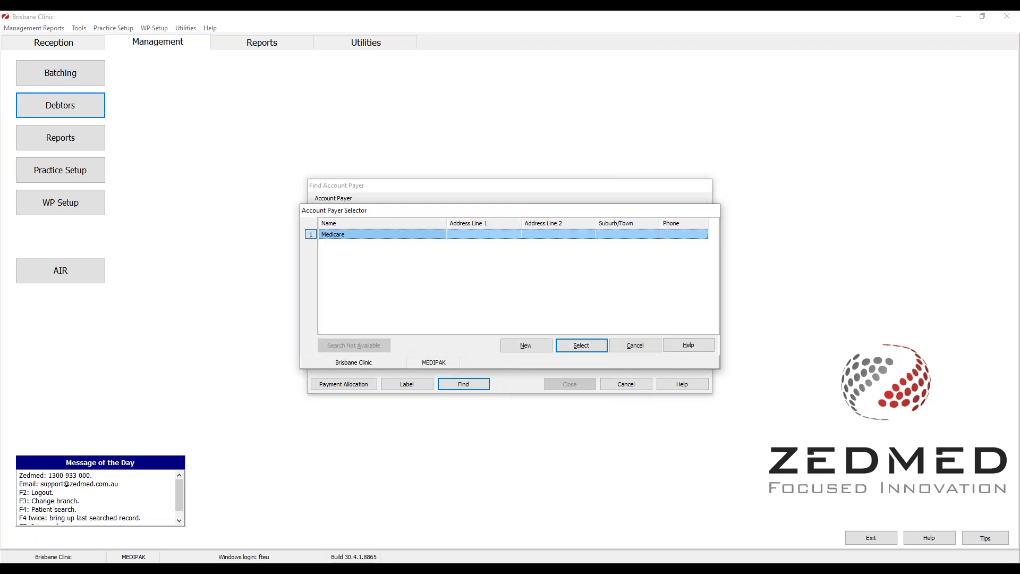
key("Return")
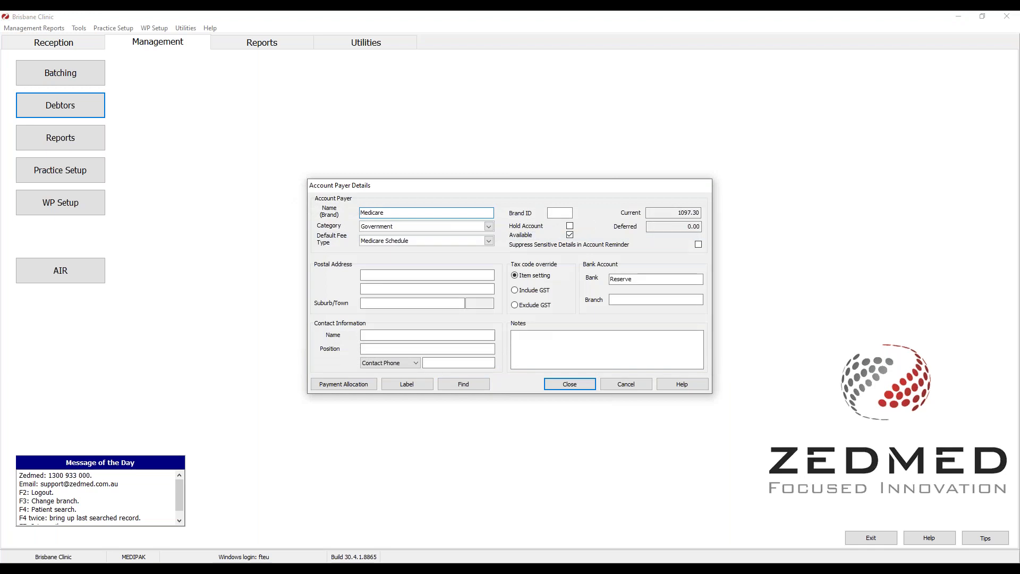
left_click(347, 385)
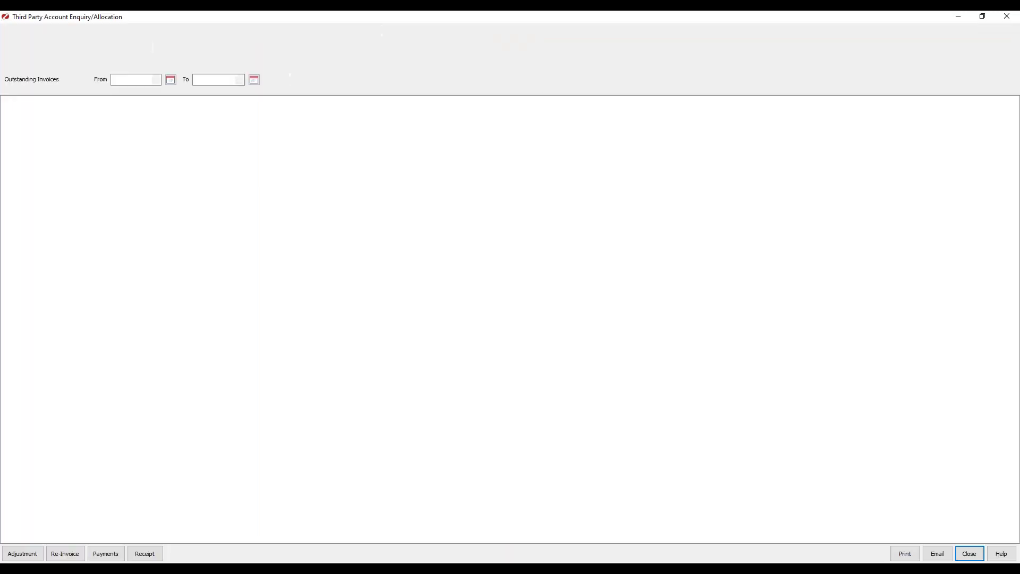
- List Medicare's outstanding invoices for the period 07/07/2019 to 05/02/2020
left_click(143, 81)
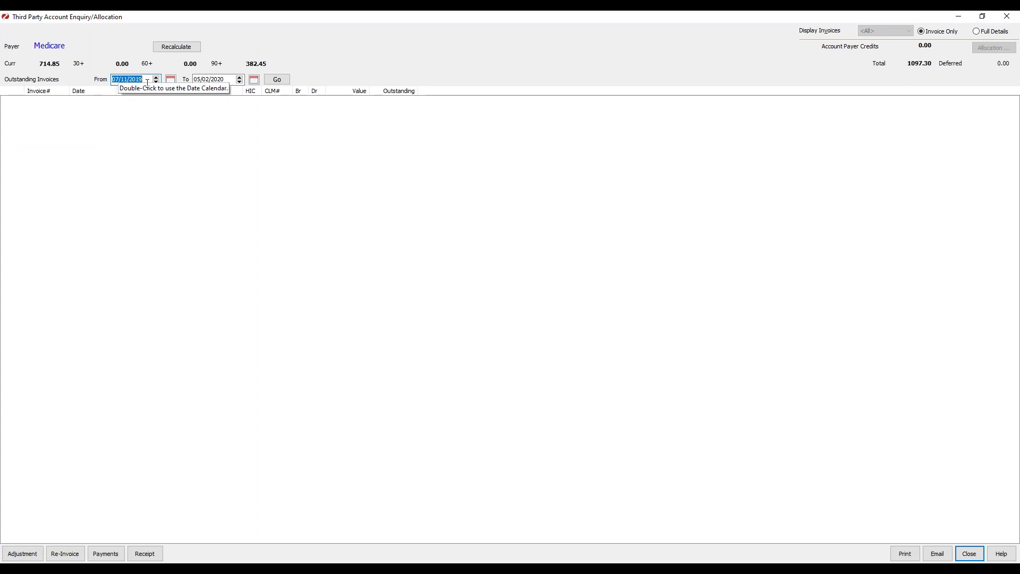
left_click(126, 79)
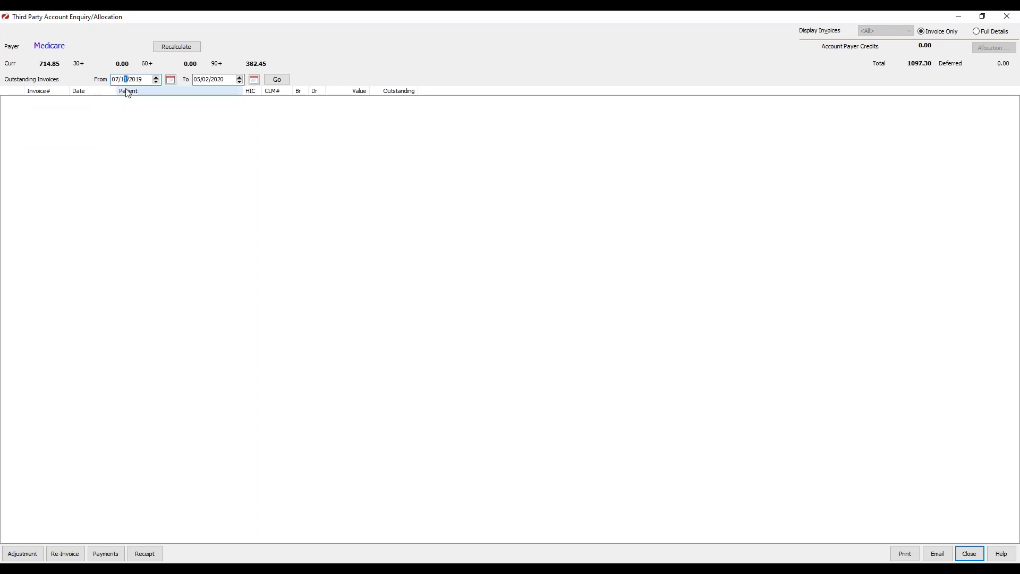
key("Left")
type("07")
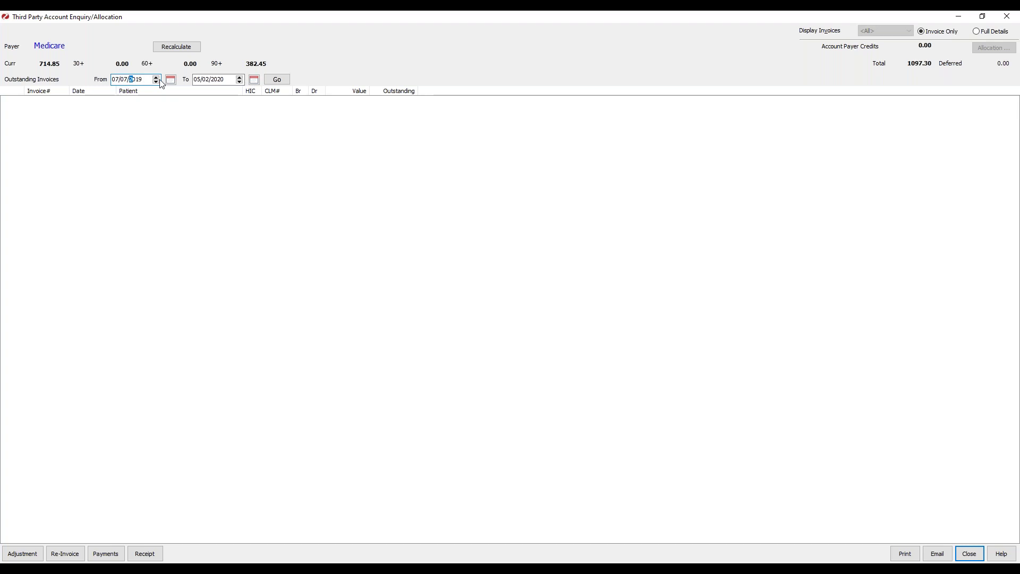
key("Tab")
left_click(277, 80)
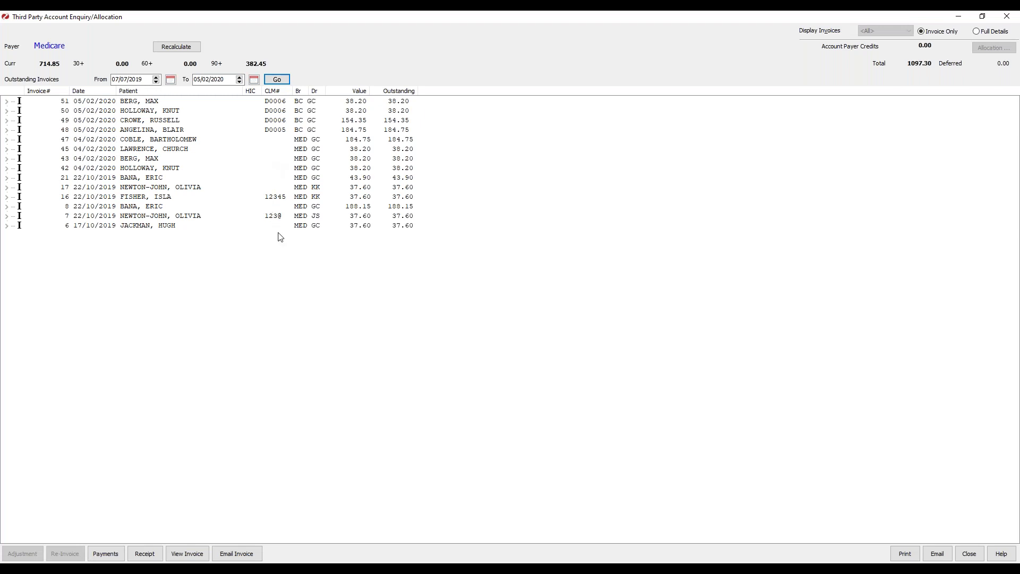
- Examine which outstanding Medicare invoices lack a claim number and which branch they belong to, and close the enquiry and payer details
left_click(264, 140)
left_click(265, 151)
left_click(265, 161)
left_click(265, 180)
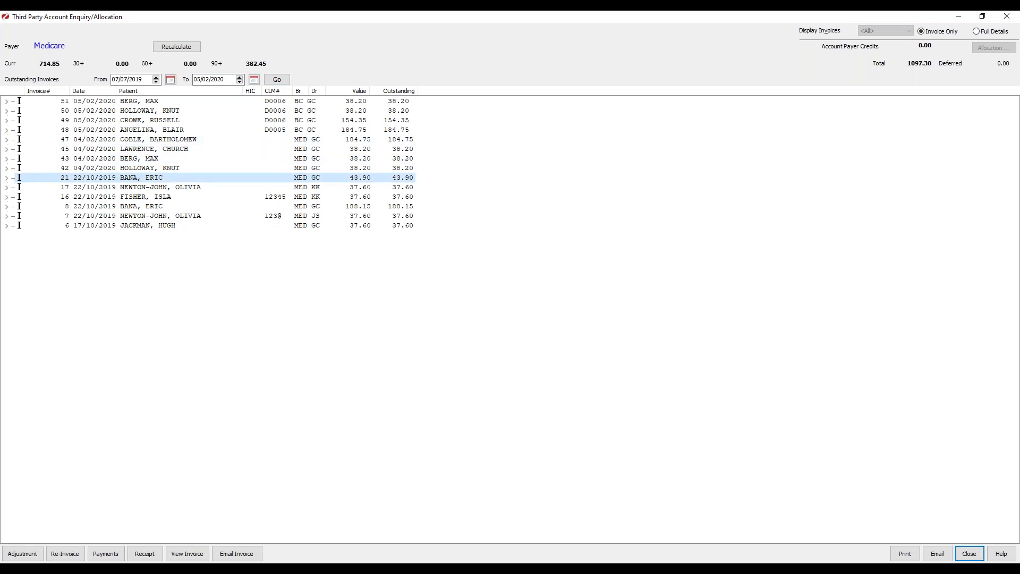
left_click(270, 188)
left_click(278, 141)
left_click(277, 150)
left_click(277, 158)
left_click(274, 168)
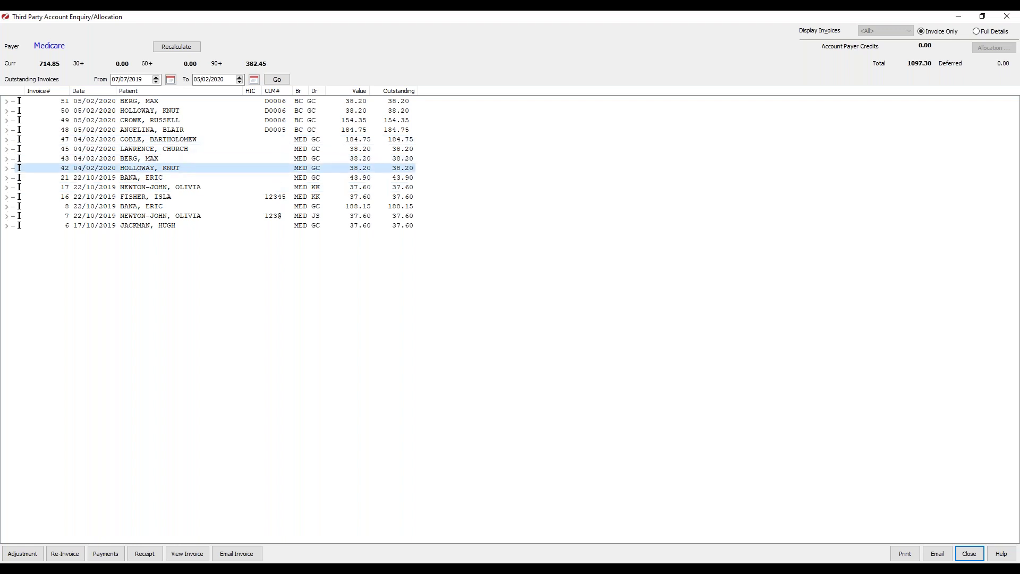
left_click(276, 187)
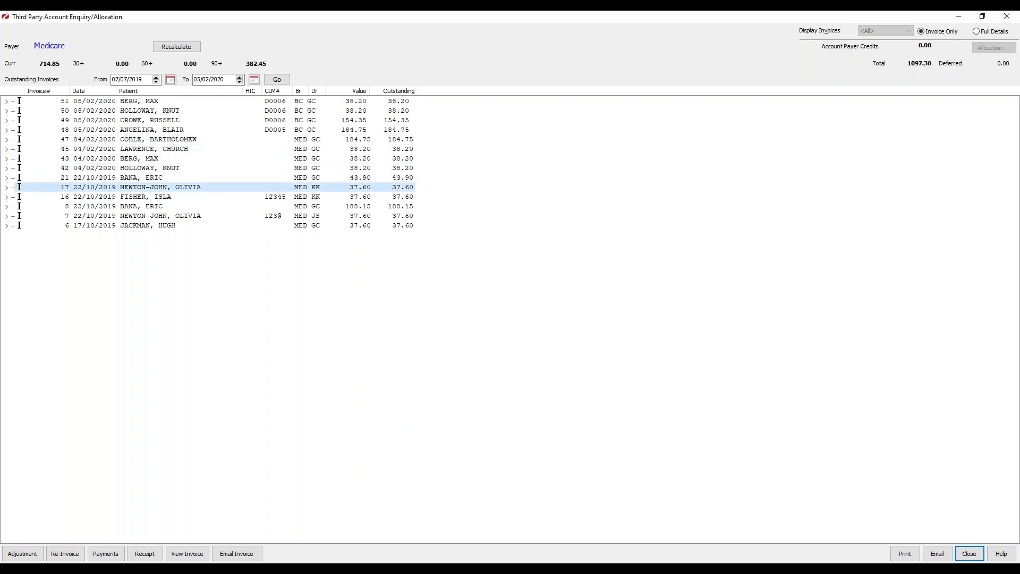
left_click(276, 198)
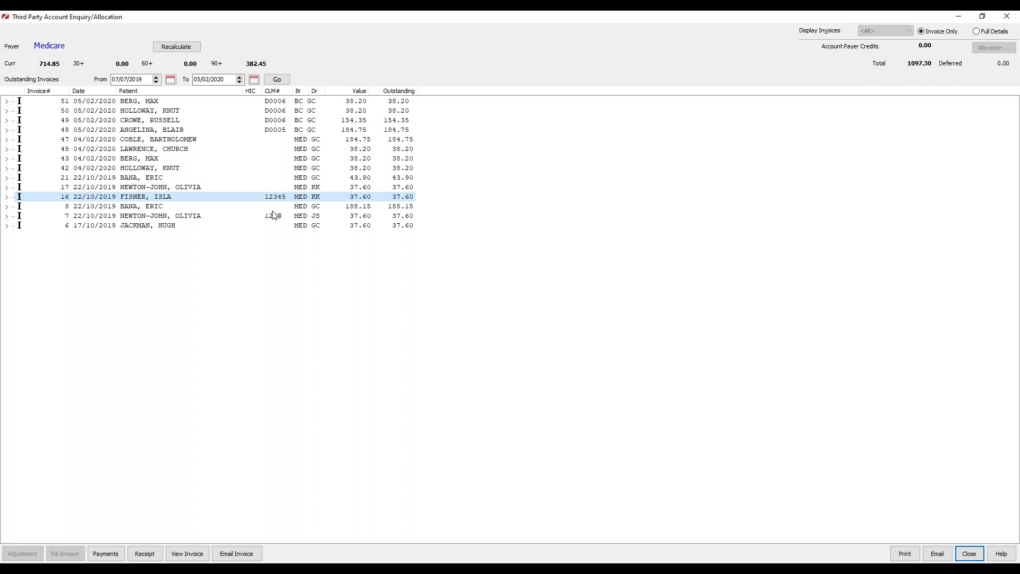
left_click(276, 210)
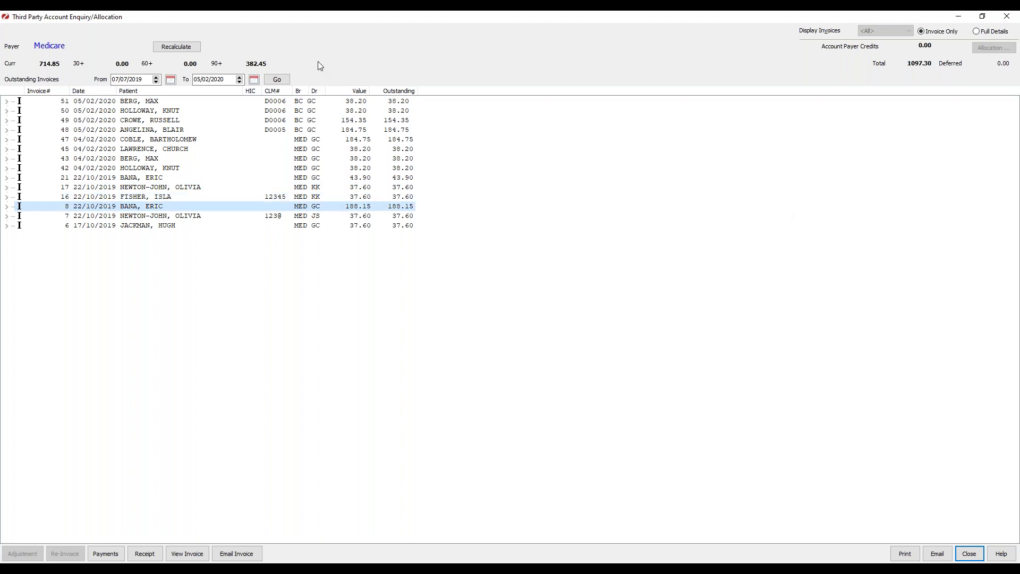
left_click(195, 122)
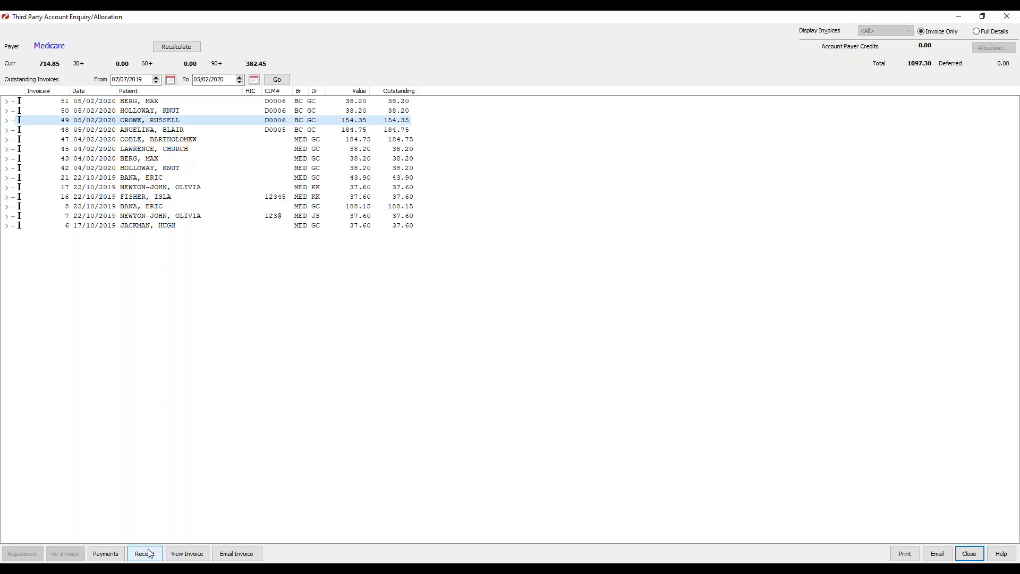
left_click(1015, 21)
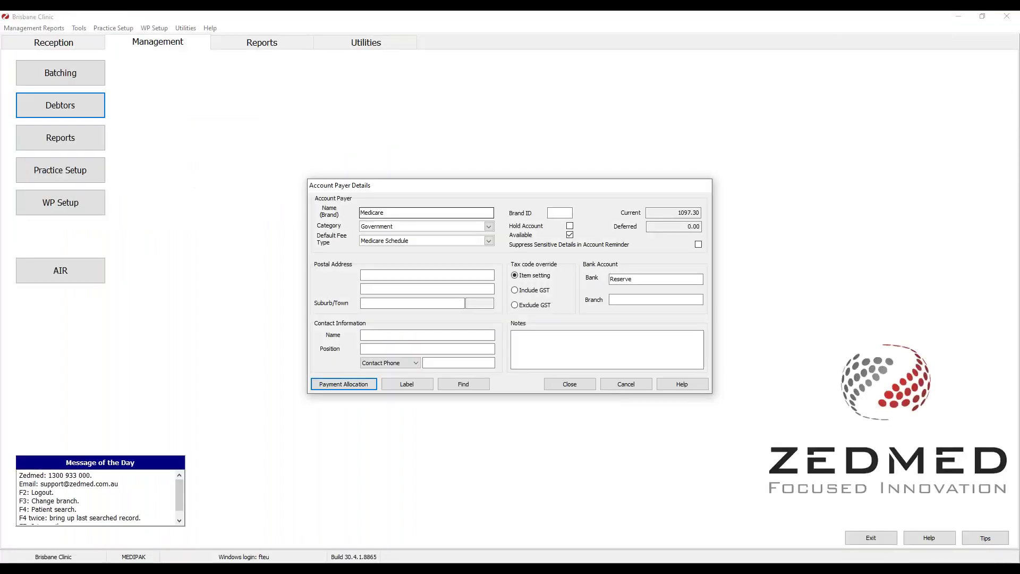
double_click(391, 216)
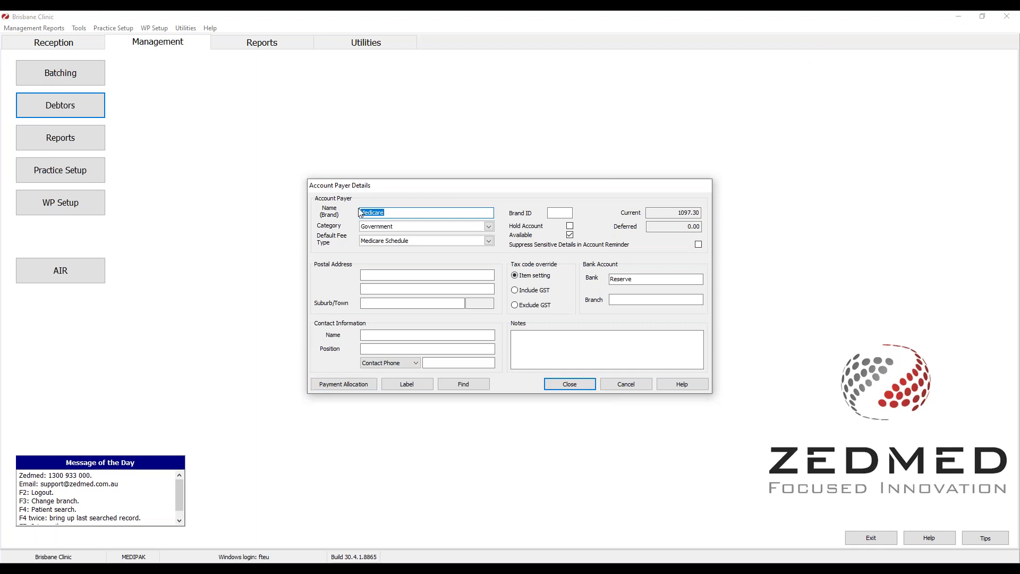
left_click(572, 385)
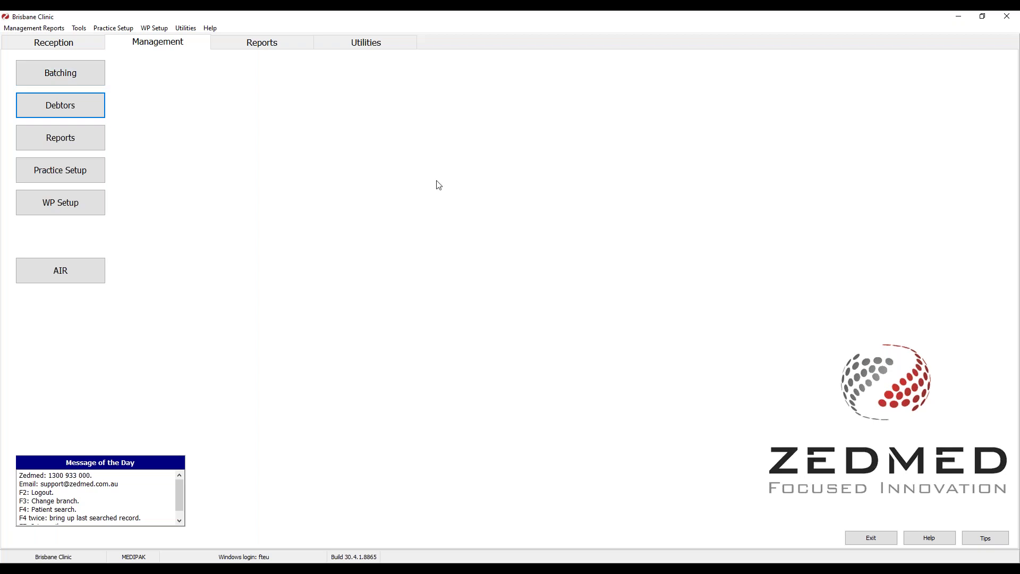
- Reopen the last searched patient's record and try an online patient verification for a treating doctor with service date 5/02/2020
key("F4")
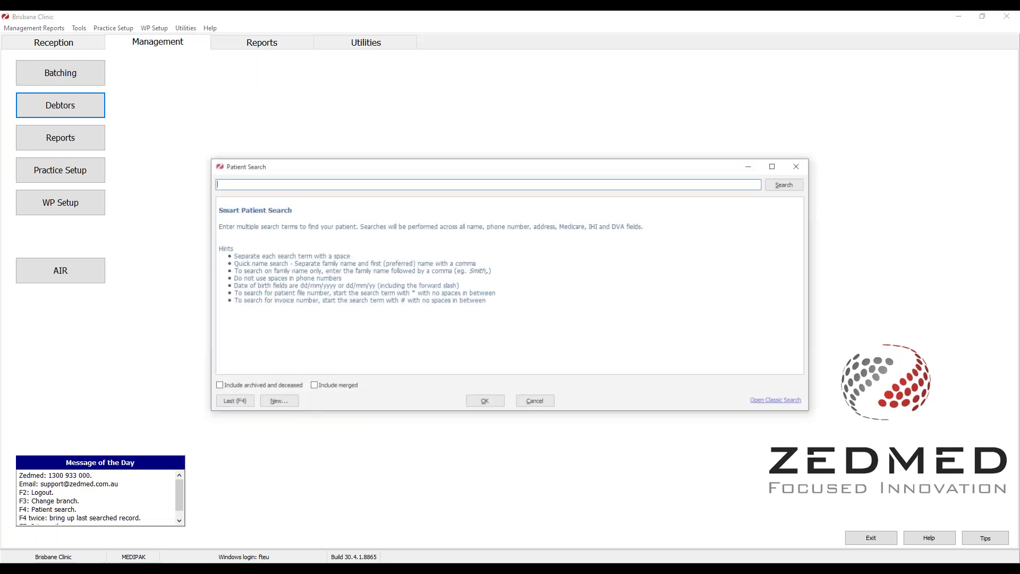
key("F4")
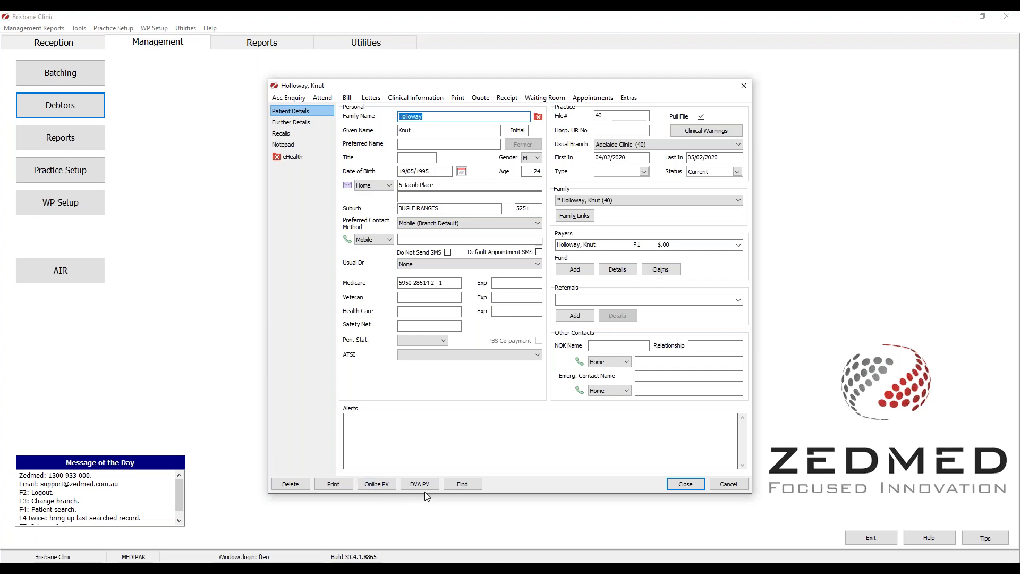
left_click(380, 486)
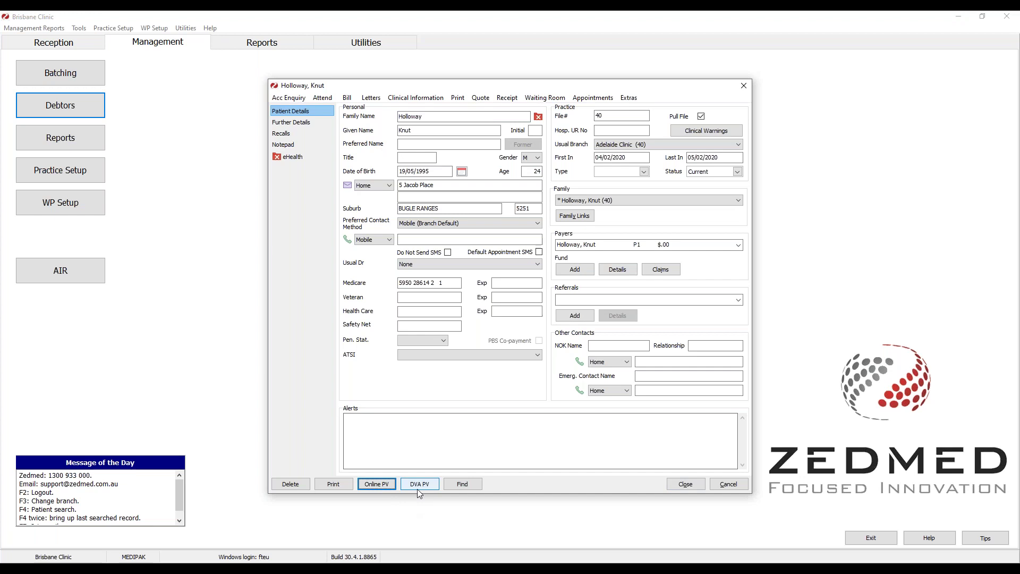
left_click(379, 485)
left_click(531, 291)
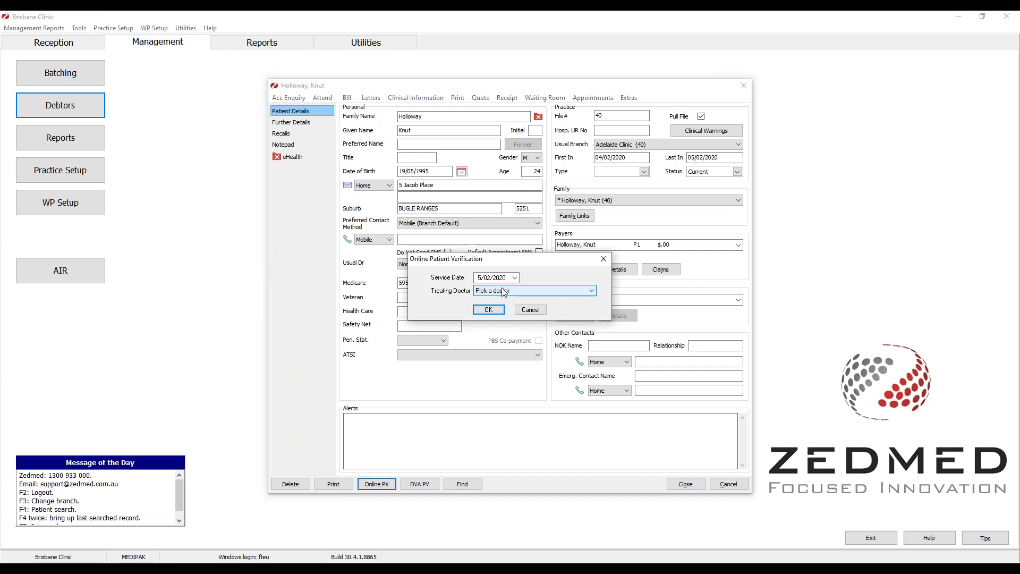
left_click(502, 302)
left_click(488, 310)
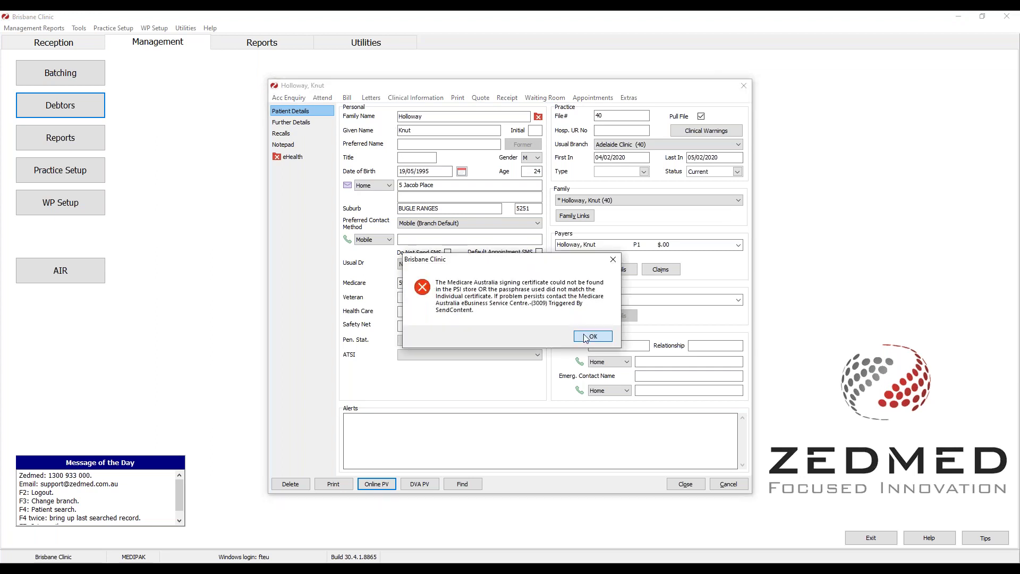
left_click(584, 336)
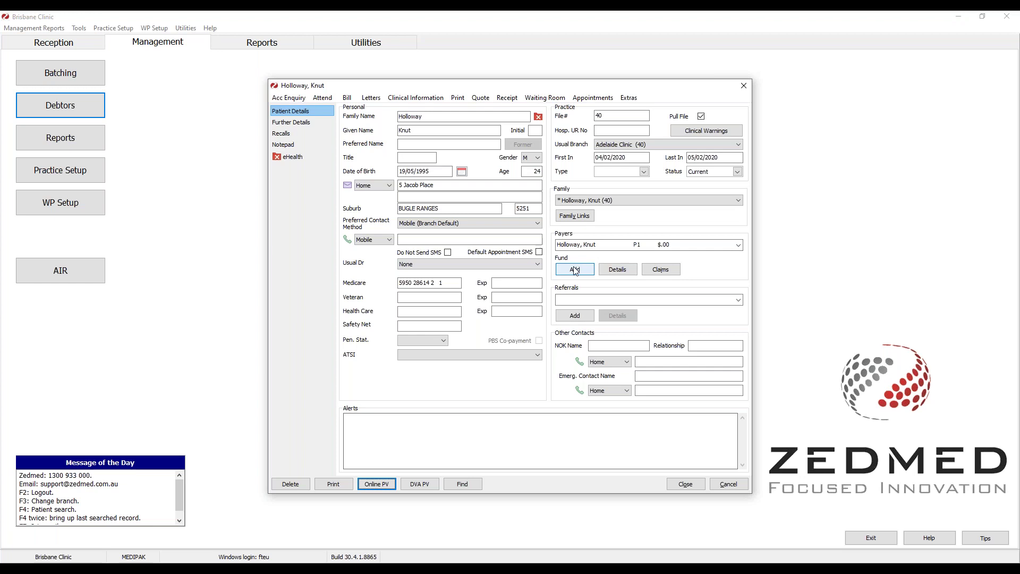
- Start a new invoice for the patient with Medicare as payer and enter service item 23
left_click(347, 99)
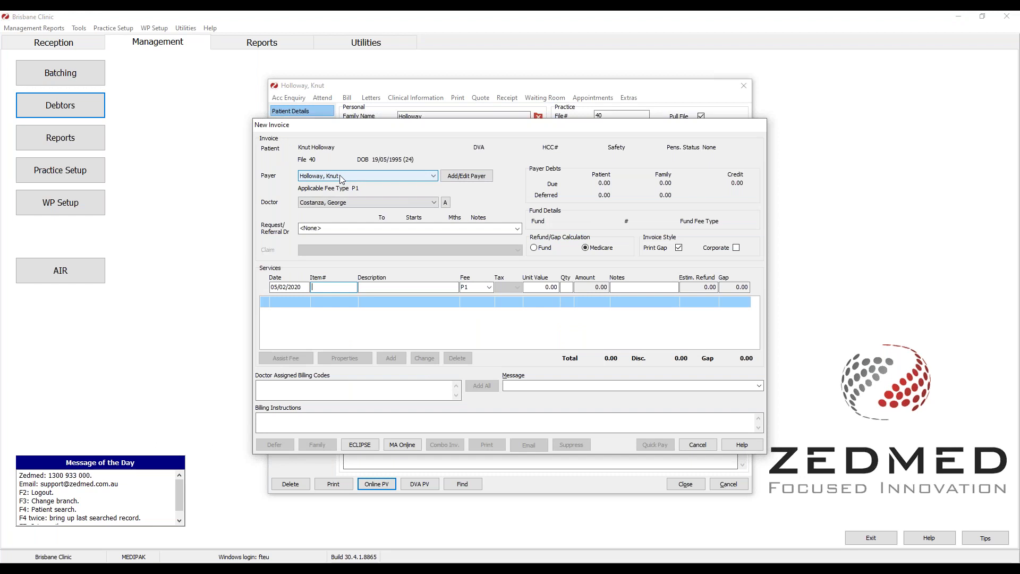
left_click(340, 179)
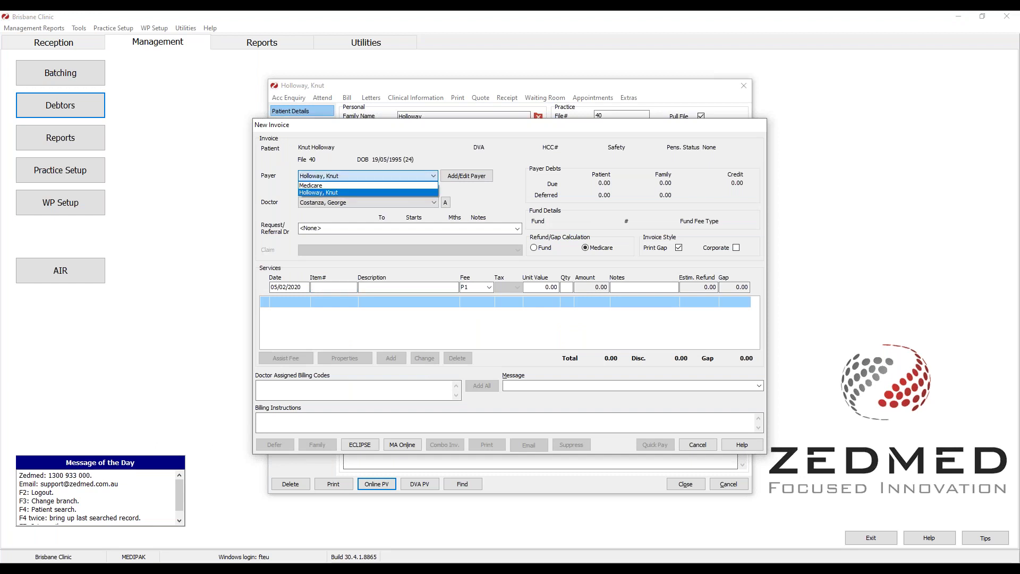
left_click(317, 186)
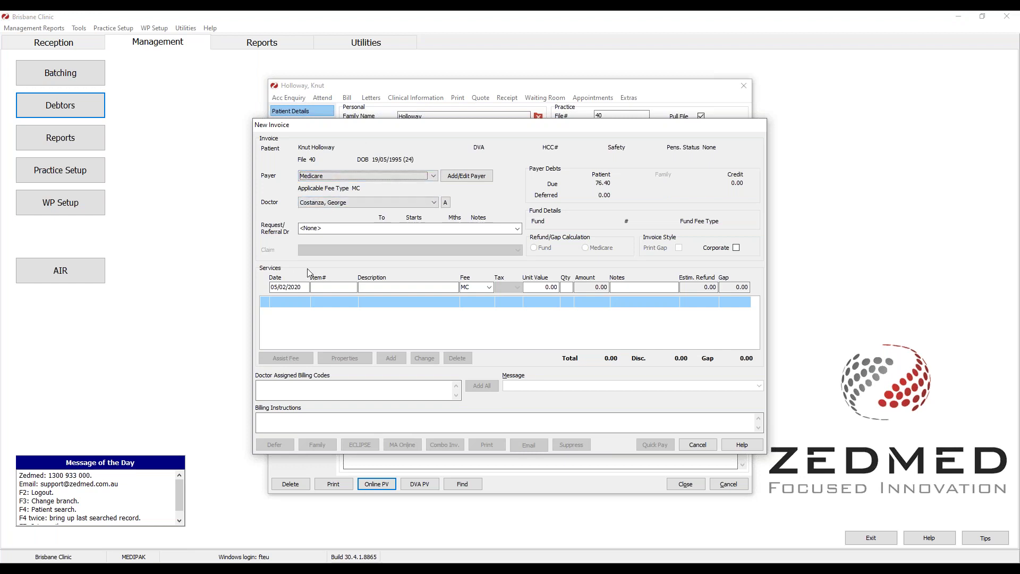
left_click(312, 229)
left_click(312, 230)
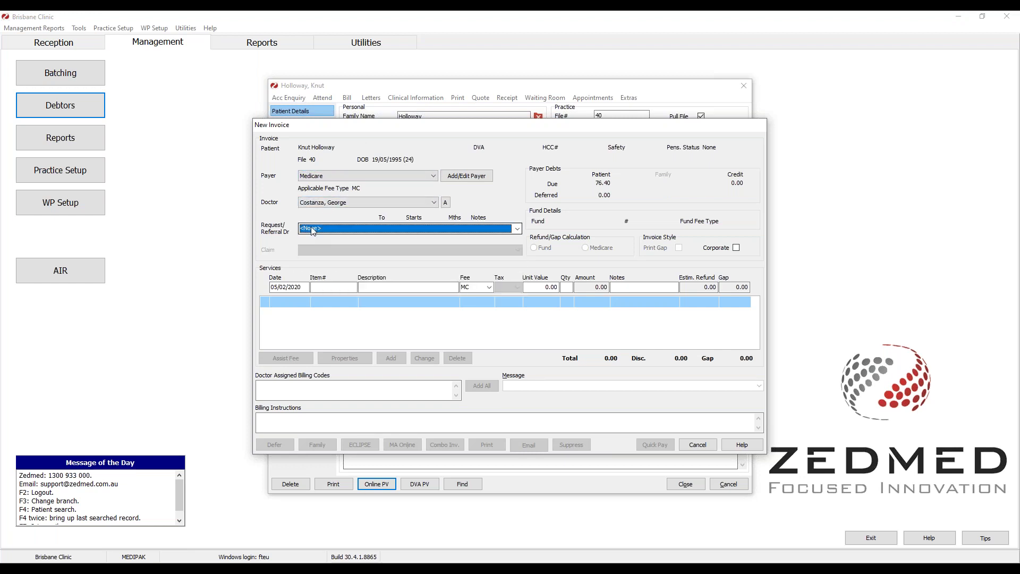
key("Tab")
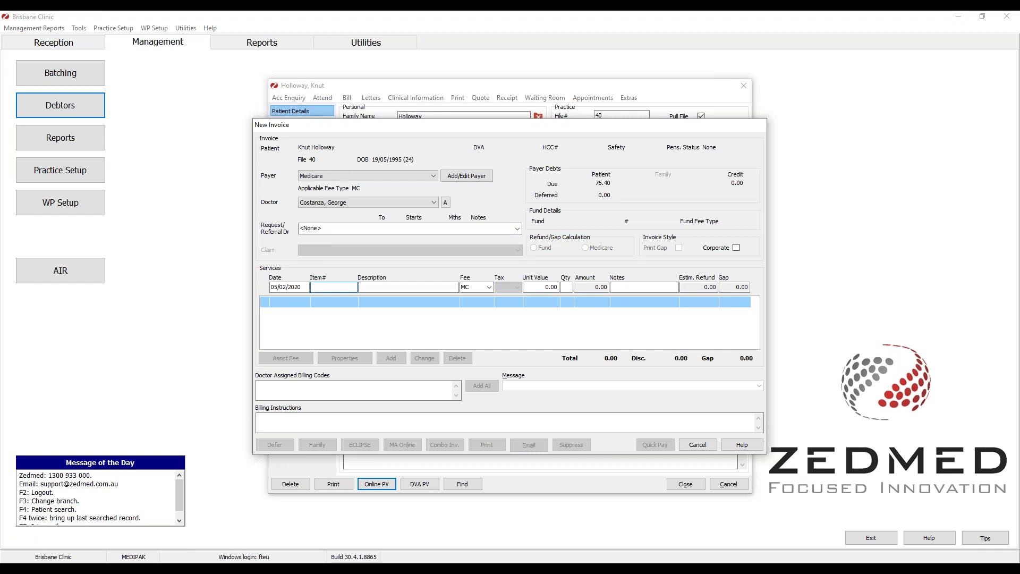
type("23")
key("Tab")
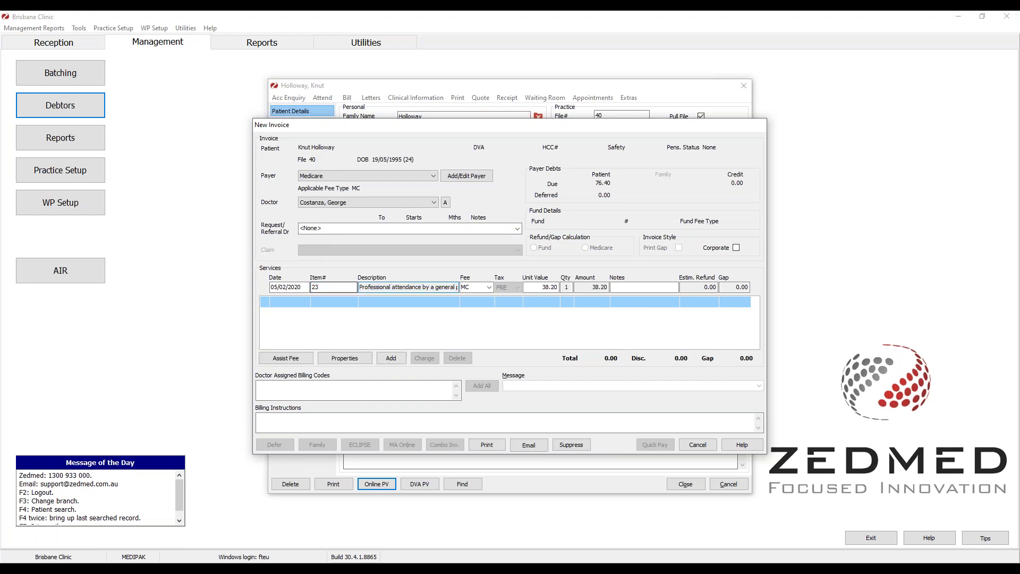
- Check the service date, save the invoice without printing it and close the patient record
left_click(281, 287)
left_click(281, 287)
left_click_drag(271, 287, 316, 289)
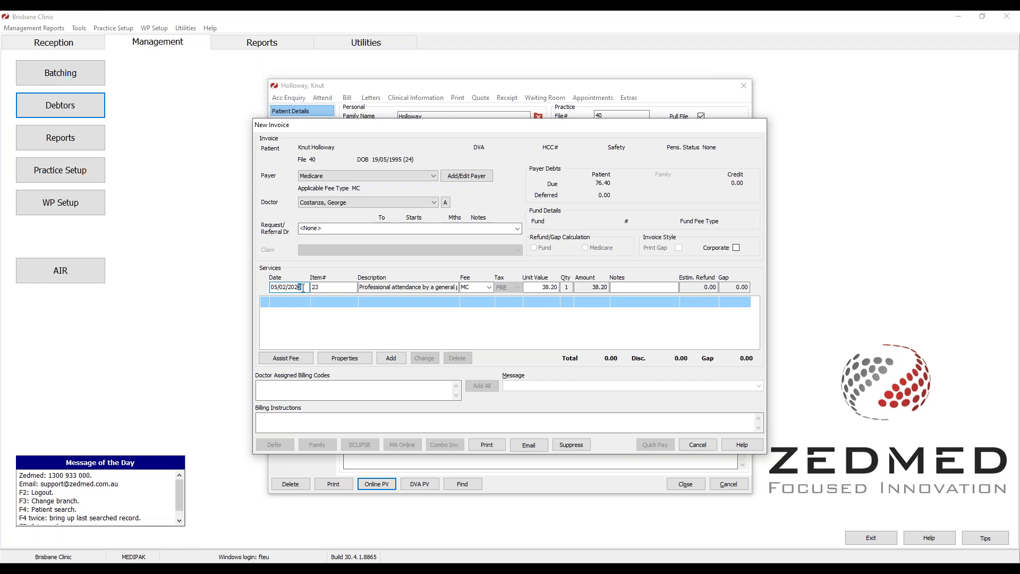
double_click(303, 287)
left_click(293, 287)
left_click(558, 446)
left_click(680, 484)
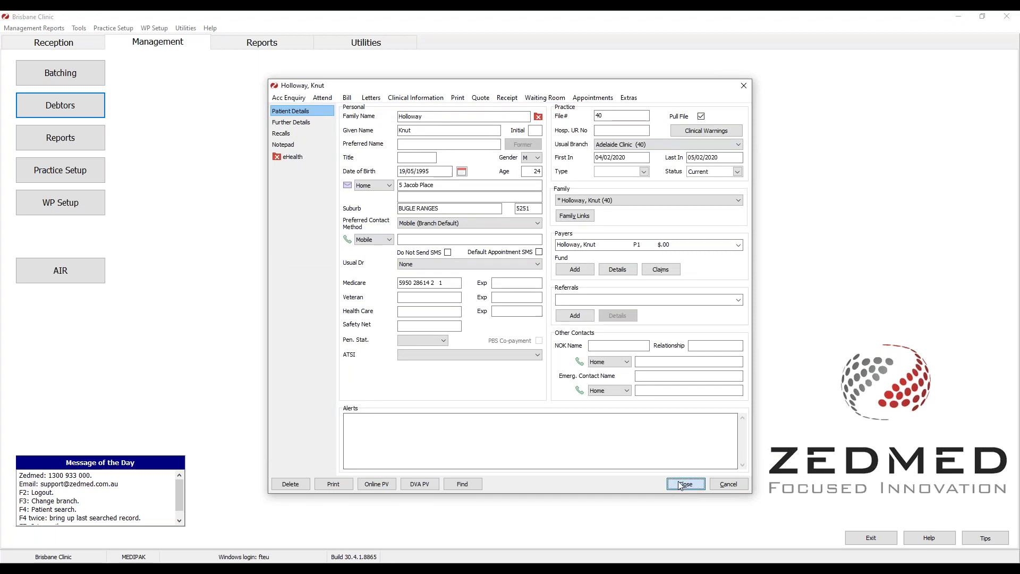
- Start creating a Medicare batch for the Brisbane Clinic branch, listing the unbatched invoices of all doctors
left_click(87, 77)
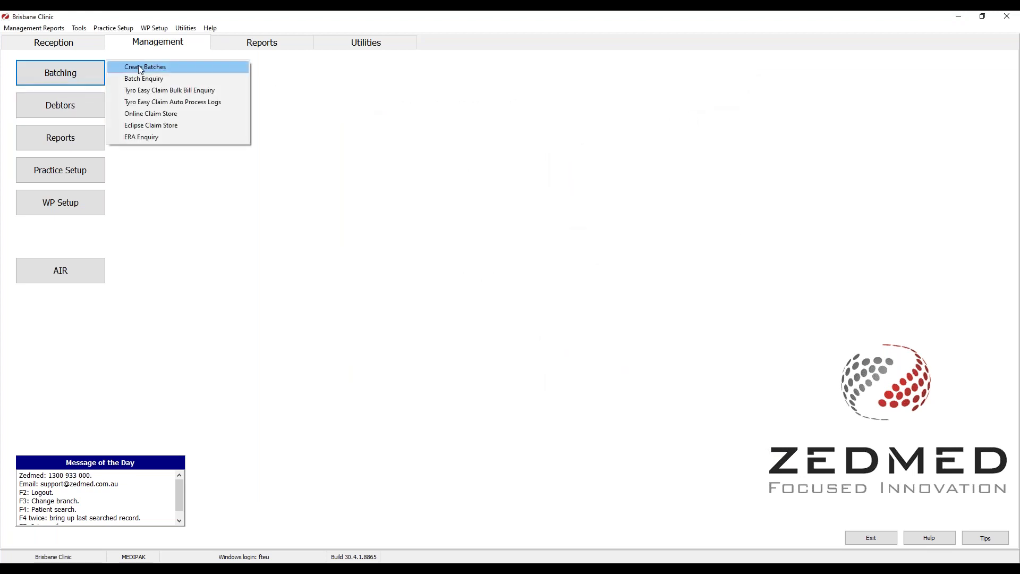
left_click(141, 68)
left_click(368, 194)
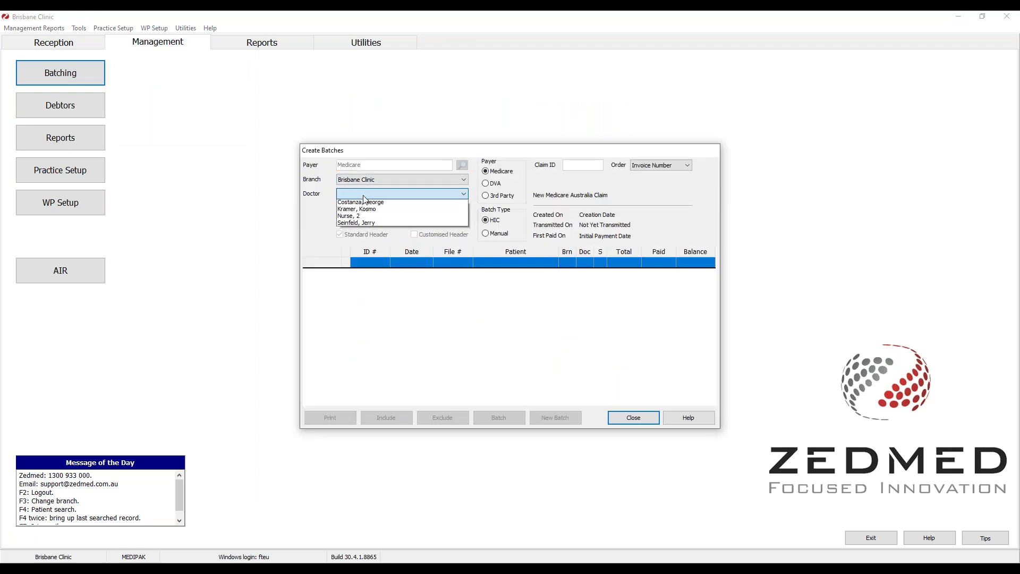
left_click(365, 204)
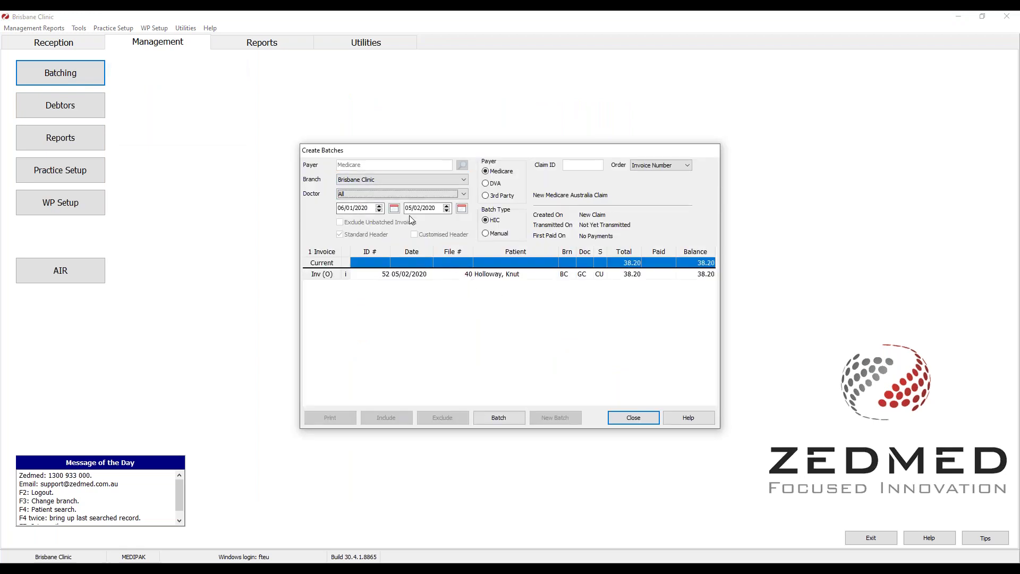
- Limit the new Medicare batch to the invoicing doctor, create it, save its printout as PDF test2 and close the batch creation
left_click(394, 196)
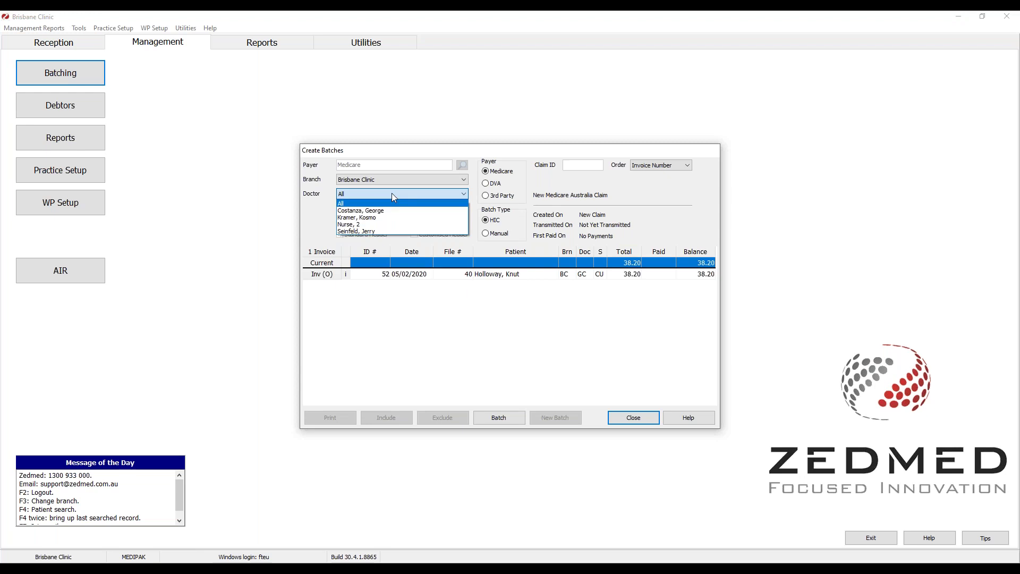
left_click(368, 212)
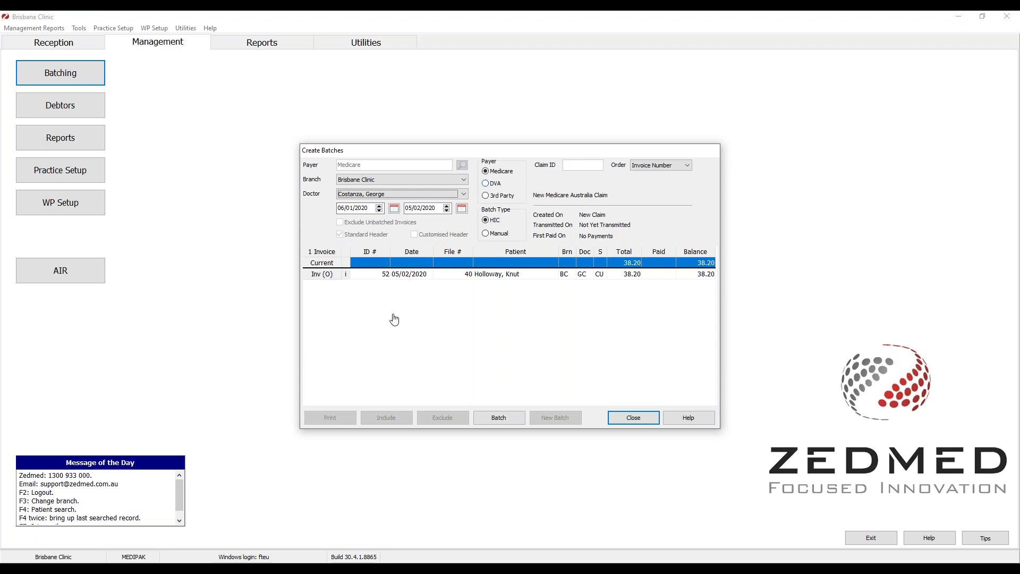
left_click(497, 417)
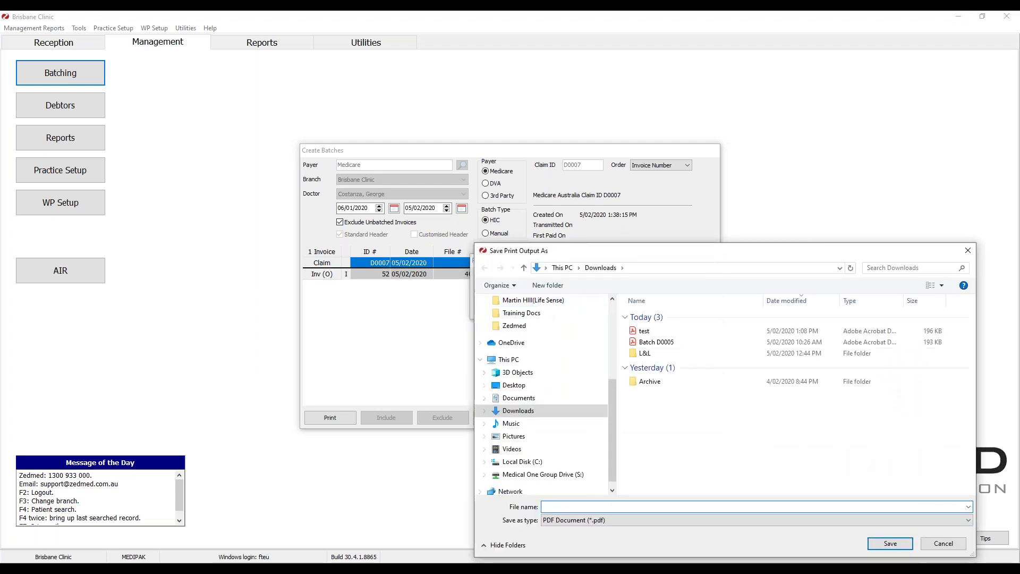
type("test2")
left_click(889, 544)
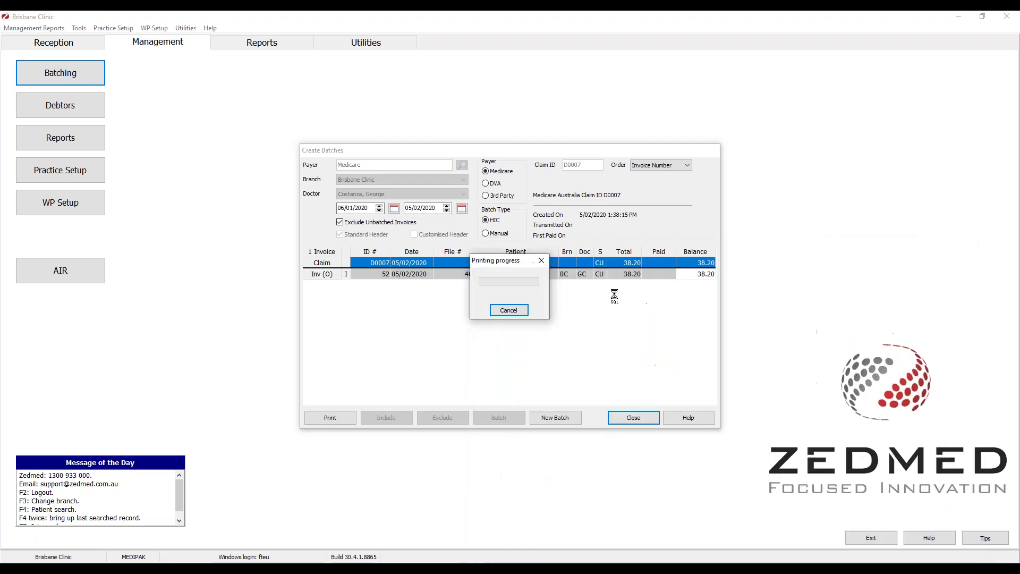
left_click(651, 420)
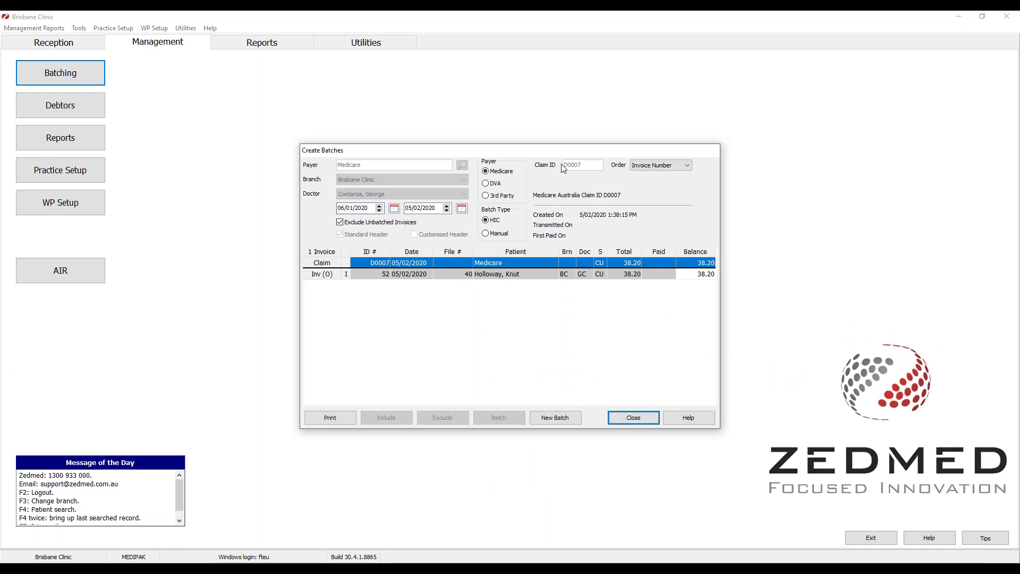
left_click(632, 420)
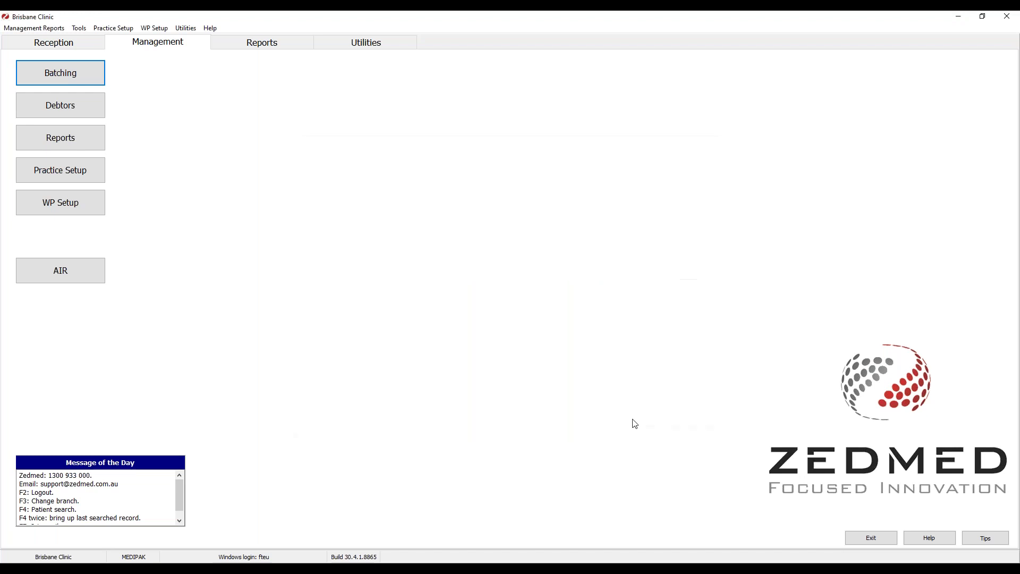
- Open the batch enquiry and list the same doctor's outstanding Medicare batches for the Brisbane Clinic branch
left_click(90, 76)
left_click(141, 78)
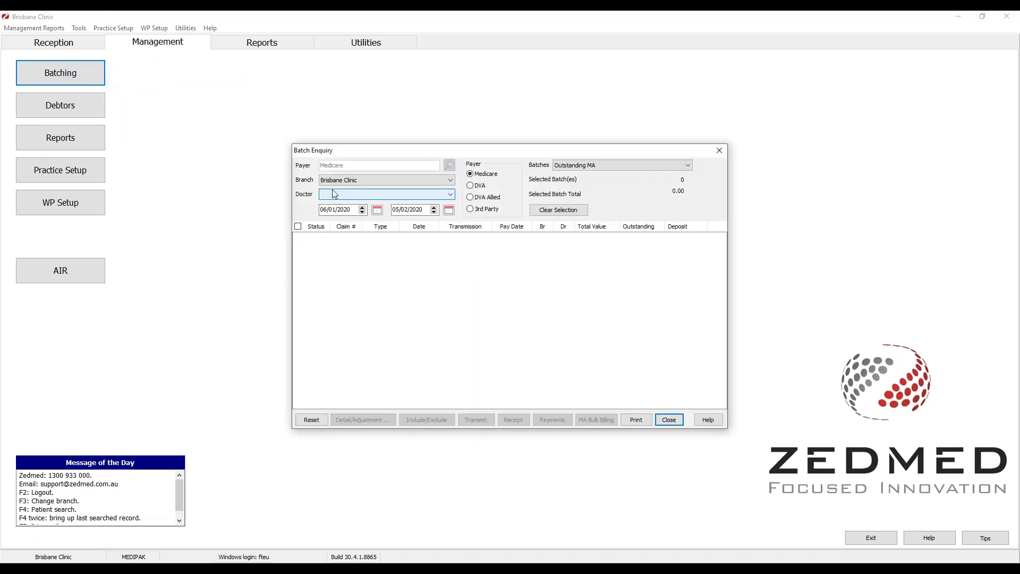
left_click(326, 193)
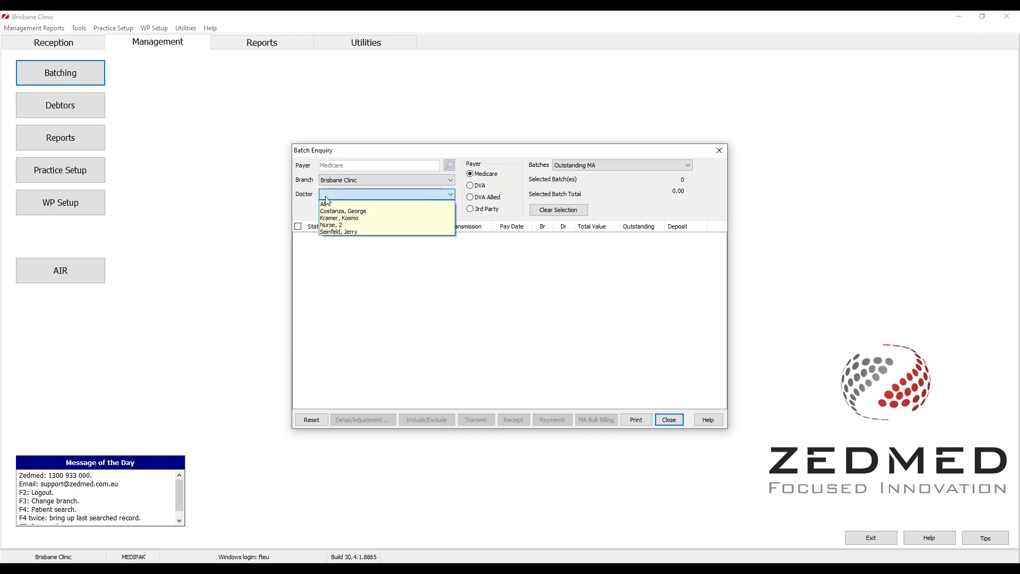
left_click(329, 212)
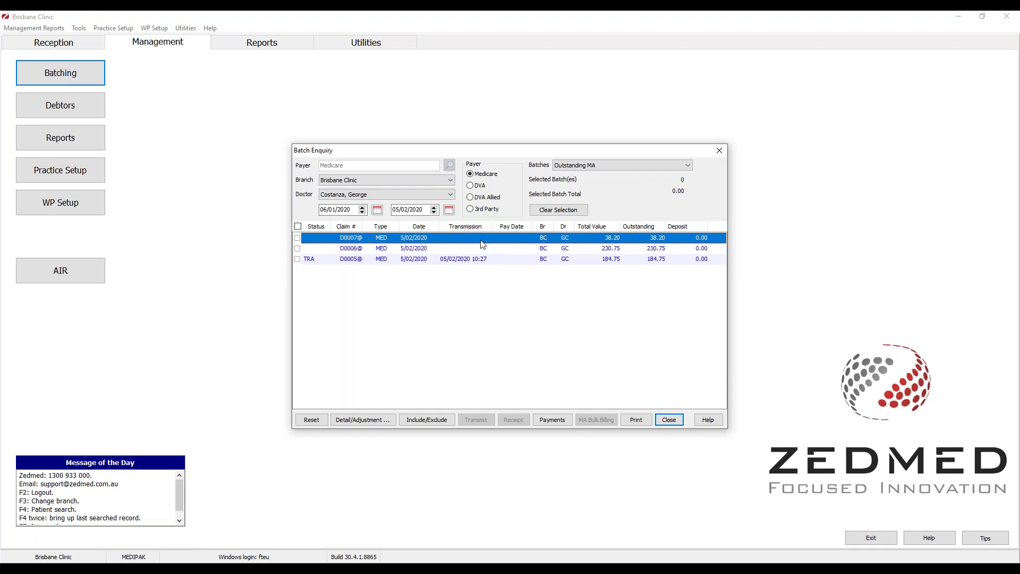
- Select the newest batch, view its included invoices in the include/exclude view and return to the enquiry
left_click(298, 238)
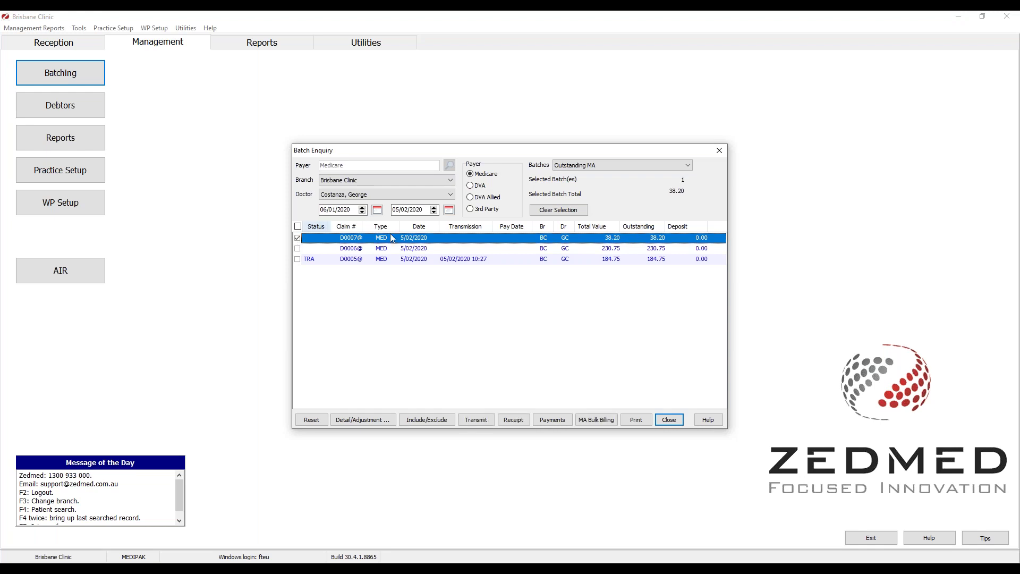
left_click(437, 420)
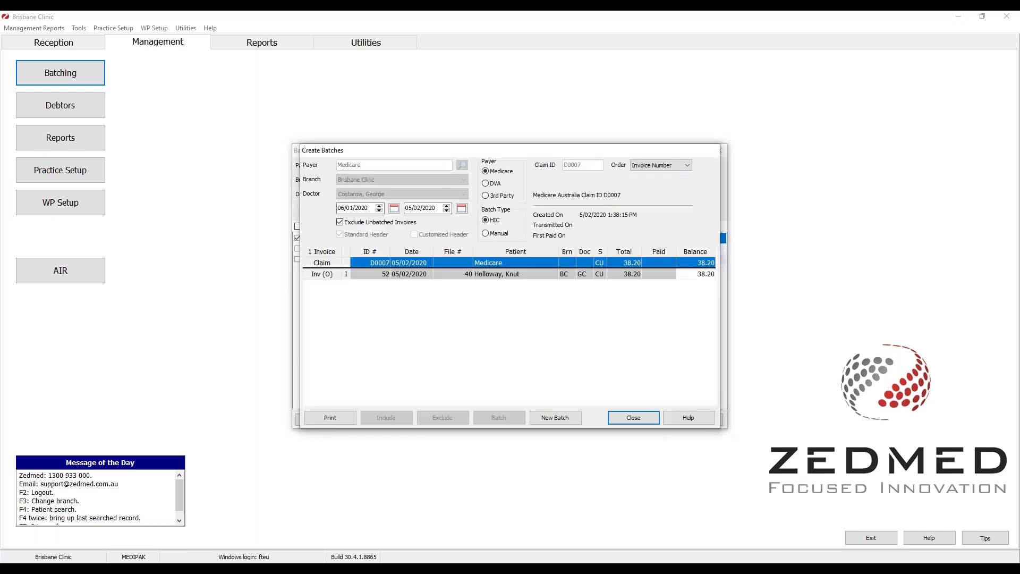
left_click(633, 418)
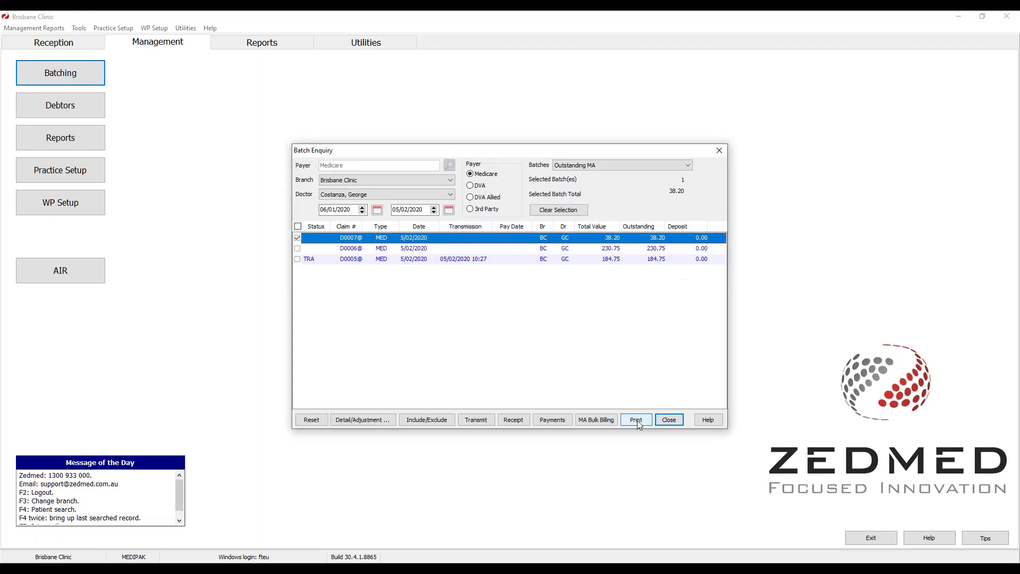
- Examine the newest batch's invoice and its service item 23 in the batch adjustment details, then leave without adjusting anything
left_click(298, 238)
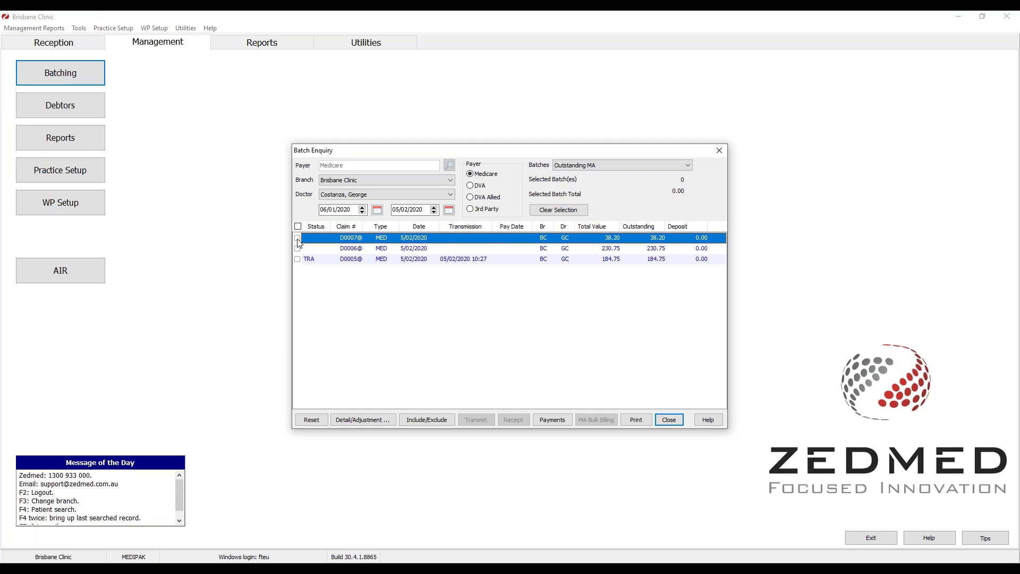
left_click(298, 238)
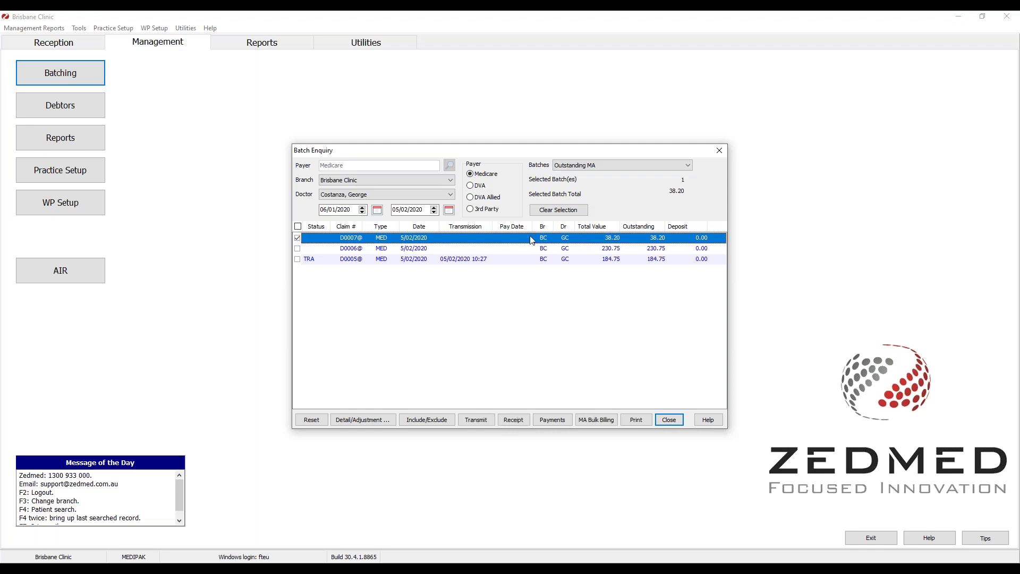
left_click(368, 422)
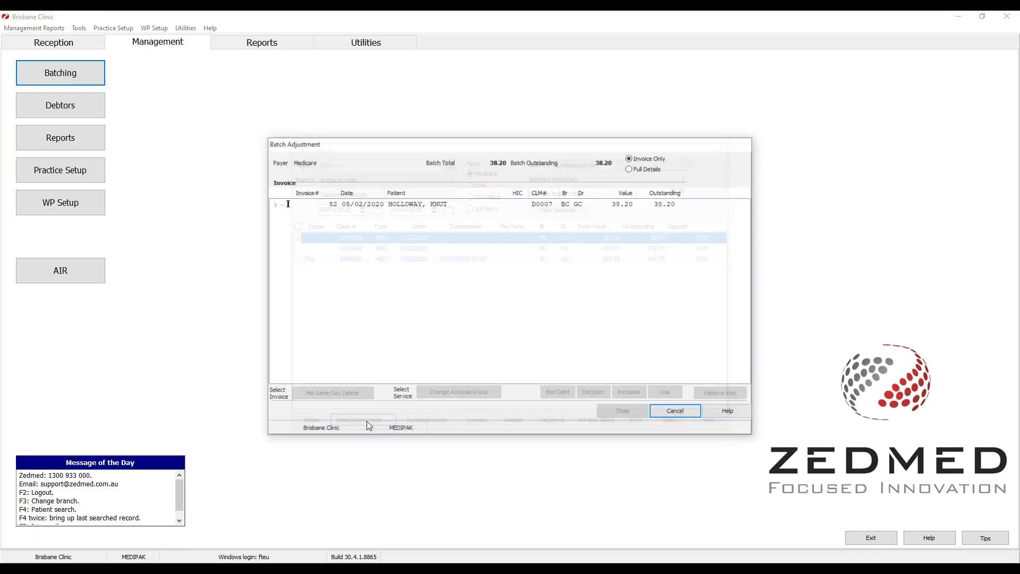
left_click(345, 204)
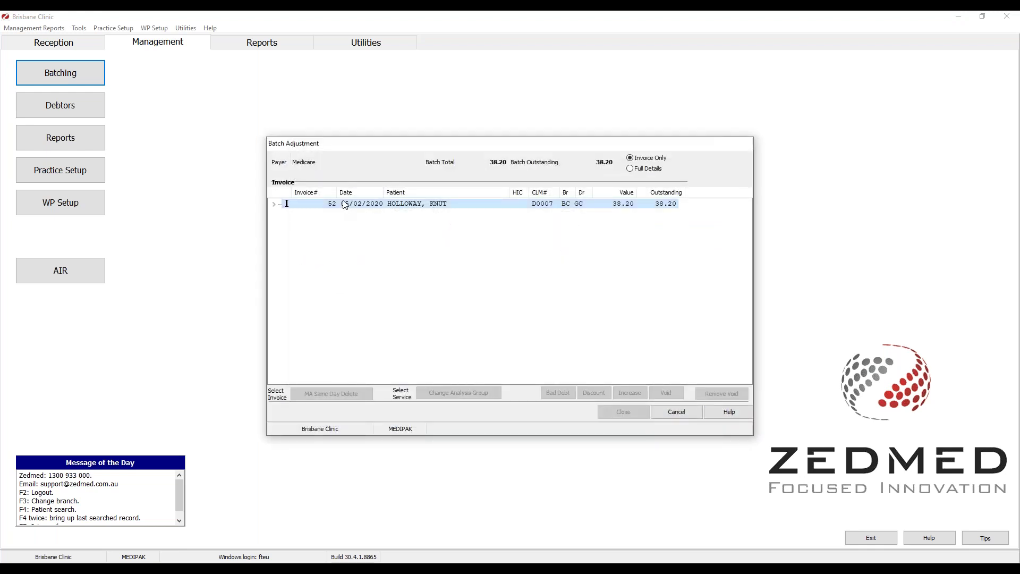
left_click(275, 205)
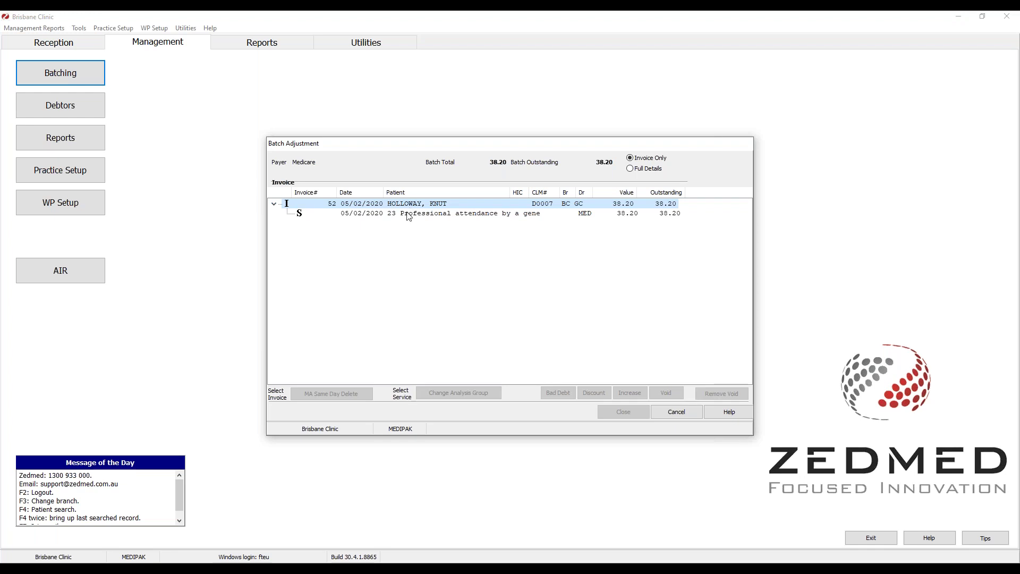
left_click(446, 214)
left_click(426, 205)
left_click(367, 214)
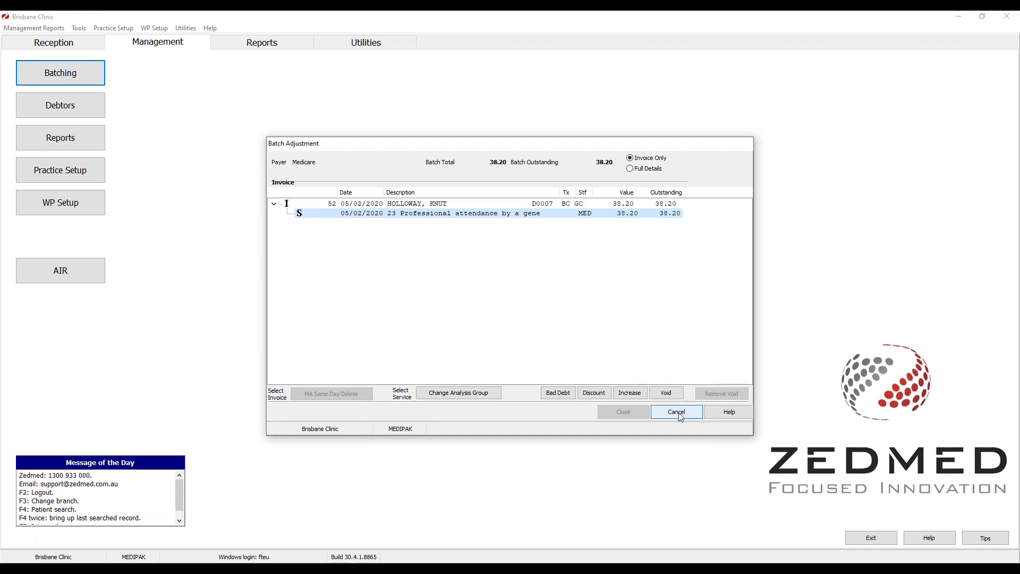
left_click(572, 204)
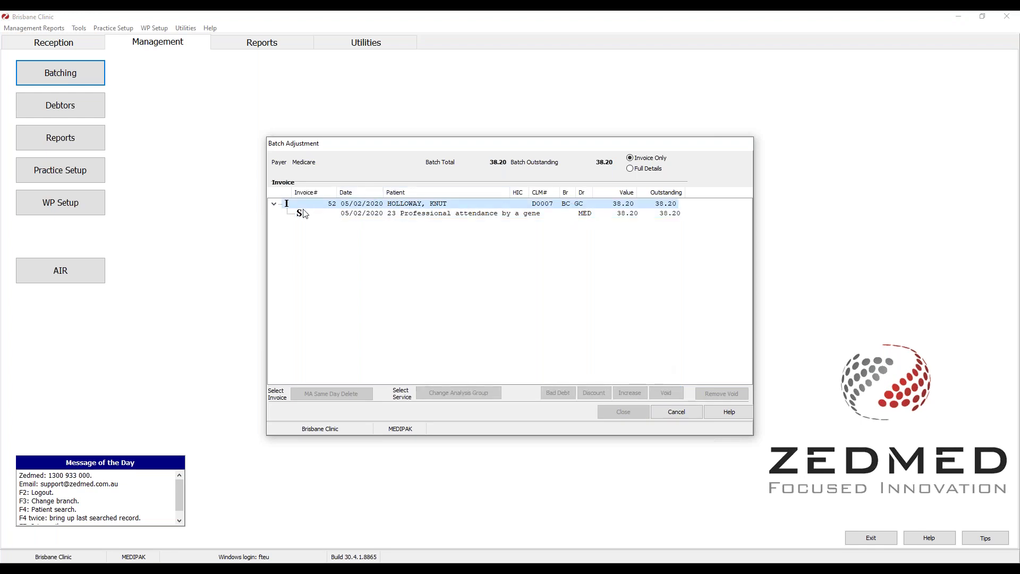
left_click(349, 217)
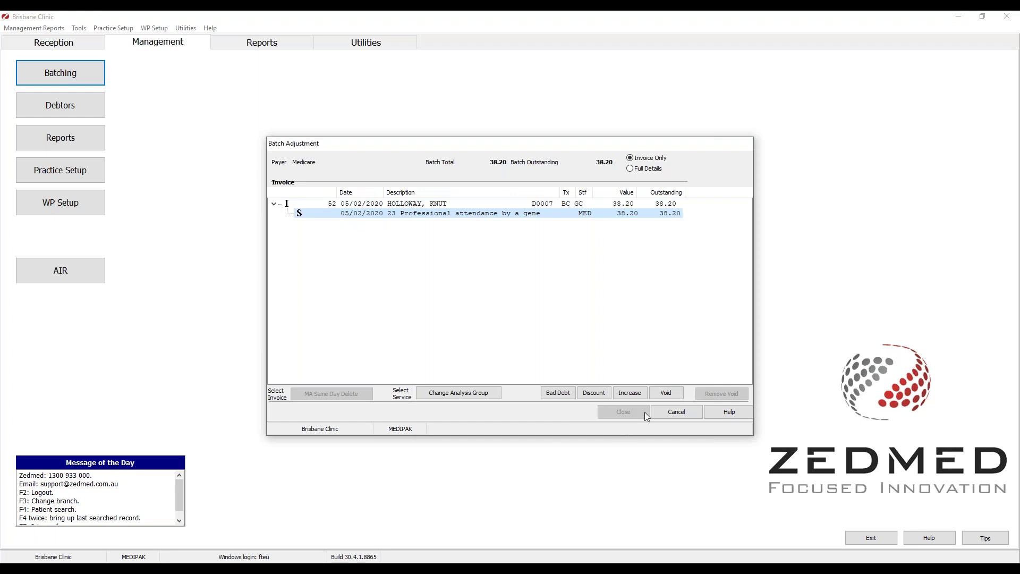
left_click(676, 413)
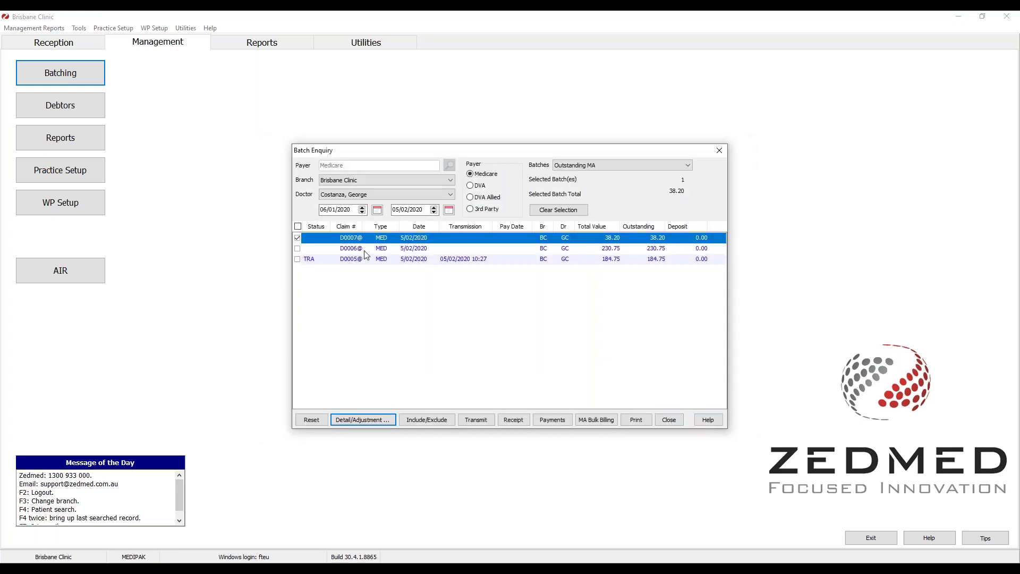
- Select only batch D0006, exclude its last invoice and rebatch the remaining invoices without printing a copy
left_click(298, 238)
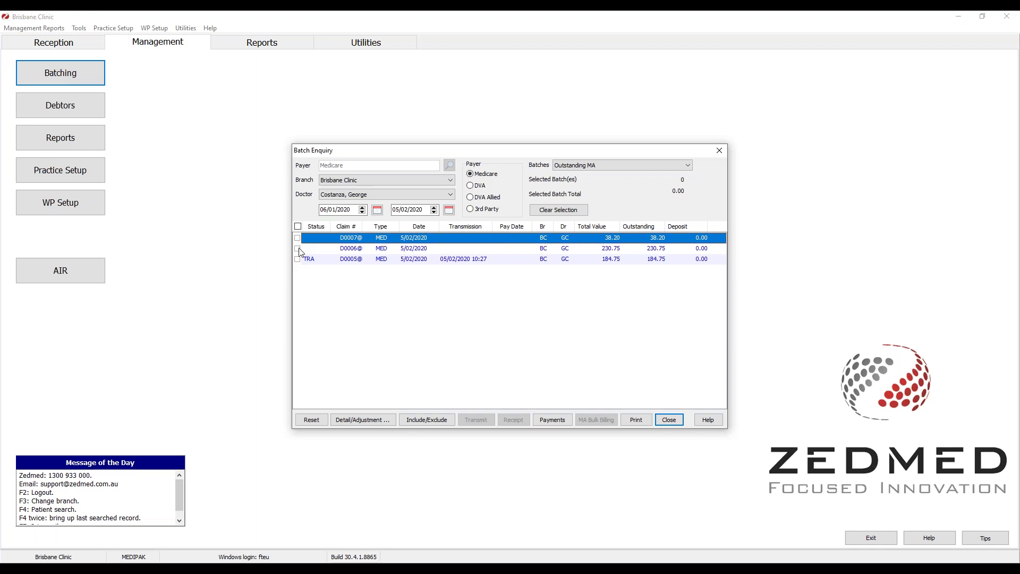
left_click(297, 248)
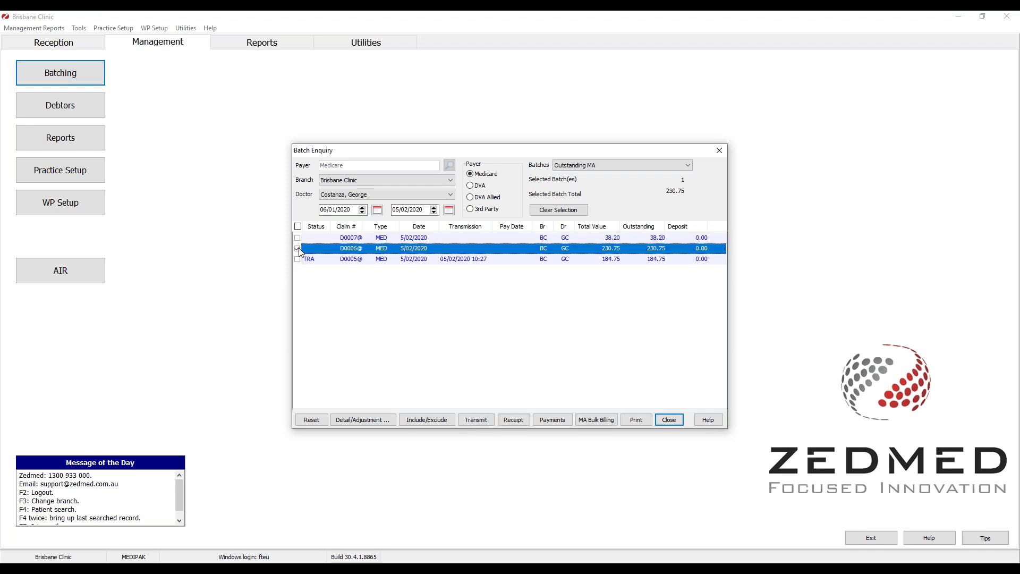
left_click(423, 421)
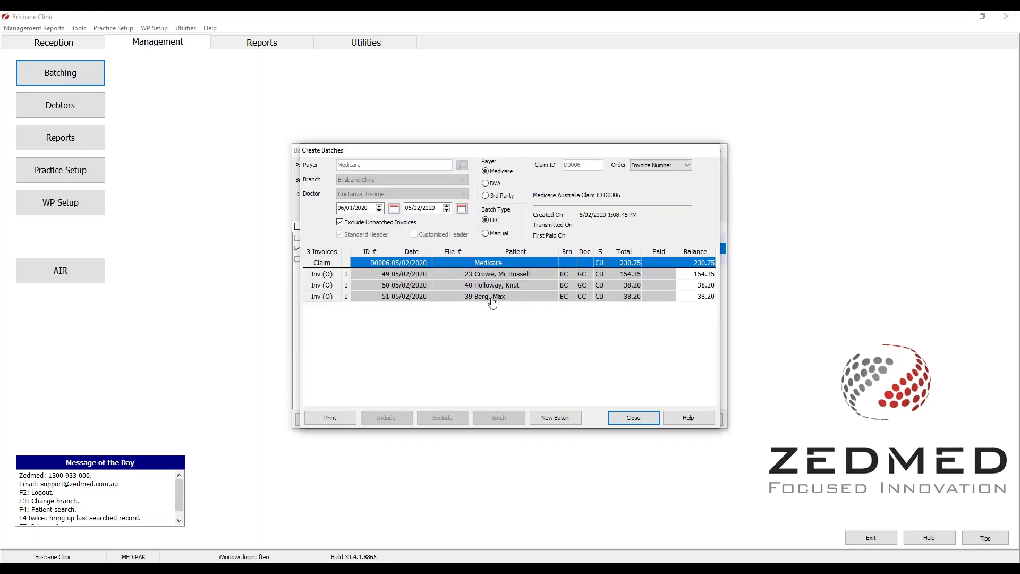
double_click(493, 302)
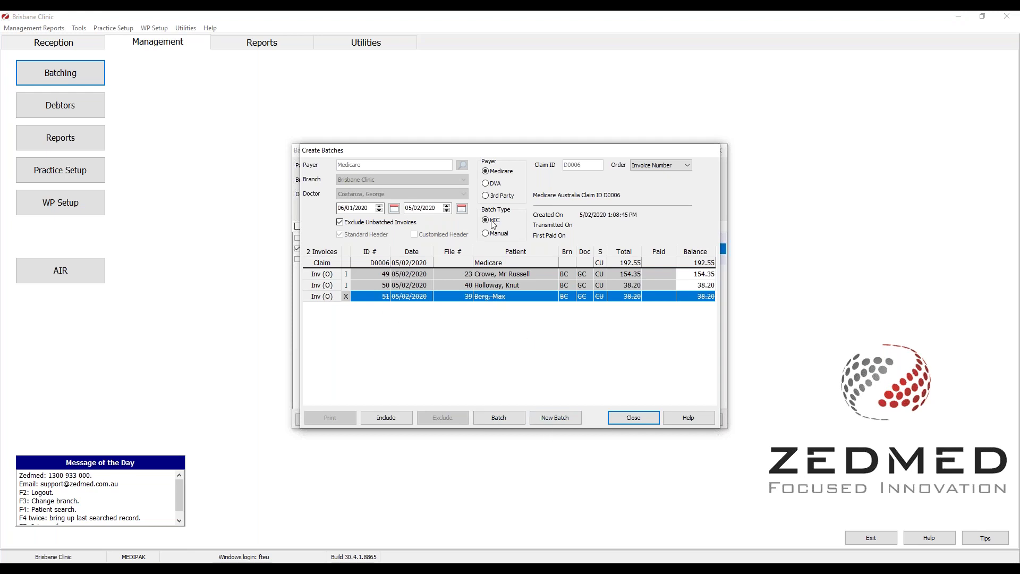
left_click(502, 419)
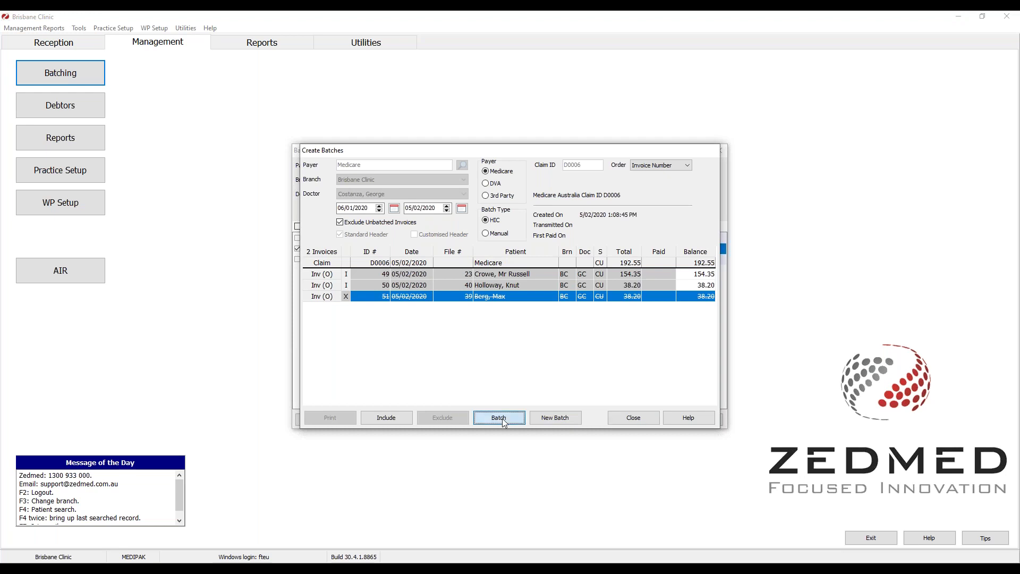
left_click(498, 420)
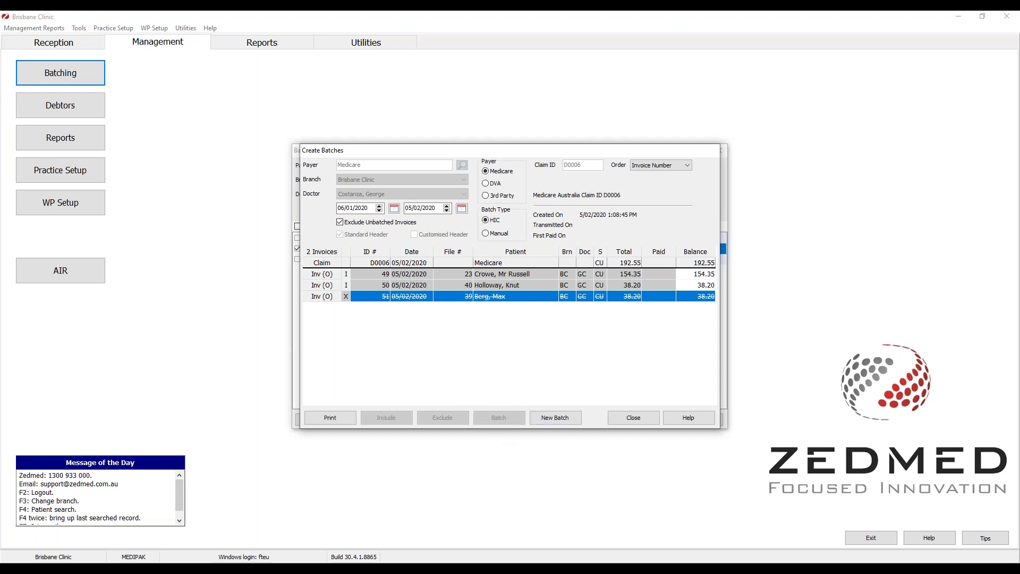
left_click(583, 308)
left_click(618, 419)
left_click(367, 250)
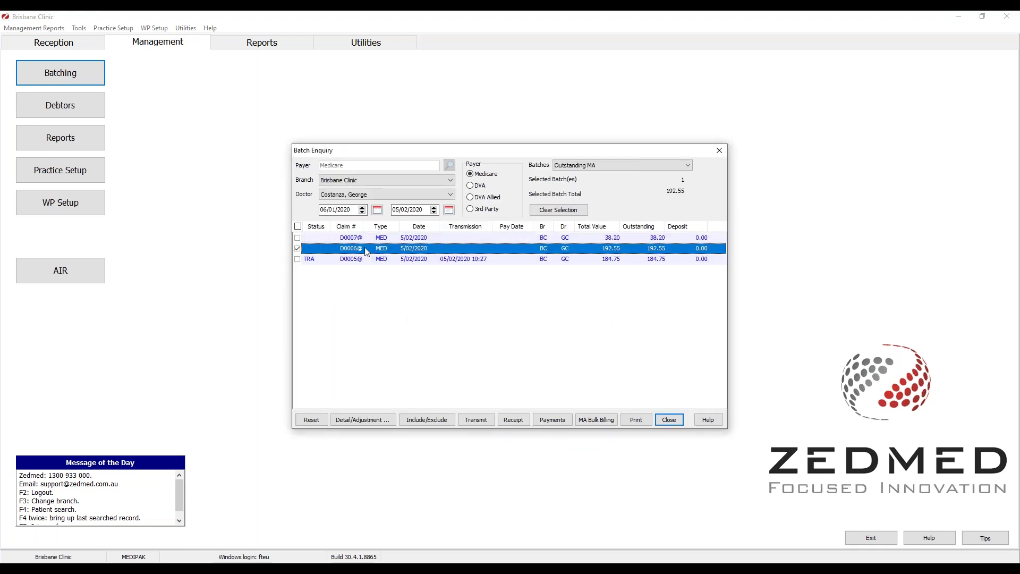
- Reopen batch D0006, stop excluding unbatched invoices to include invoice 51, and rebatch it without printing a copy
left_click(424, 420)
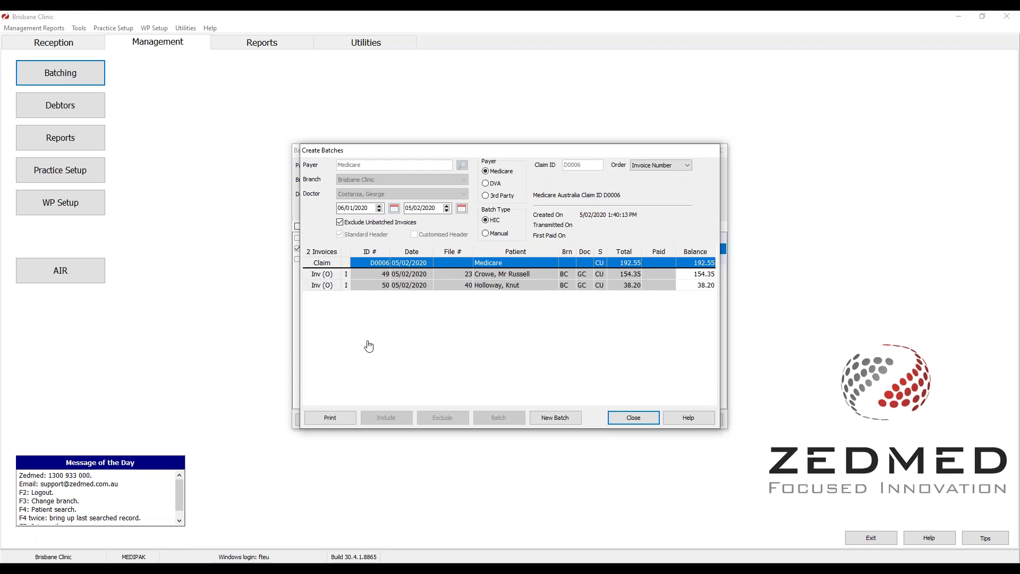
left_click(340, 222)
left_click(340, 222)
left_click(340, 222)
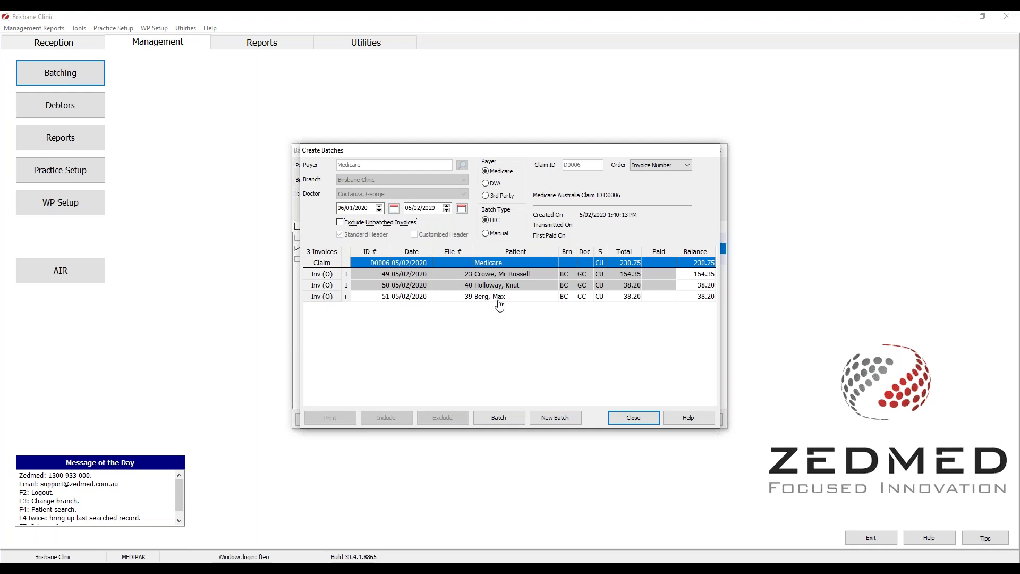
left_click(340, 222)
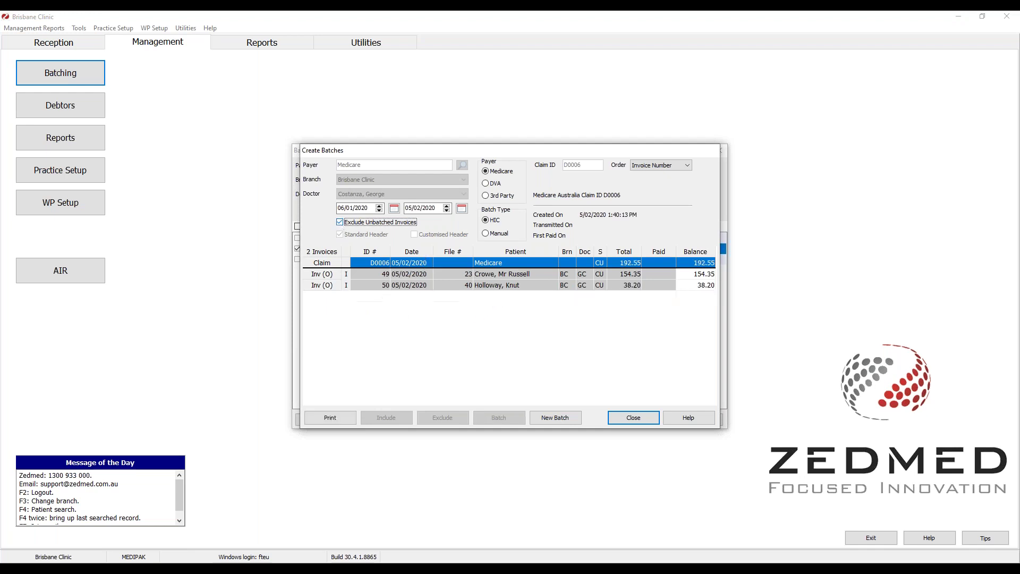
left_click(340, 222)
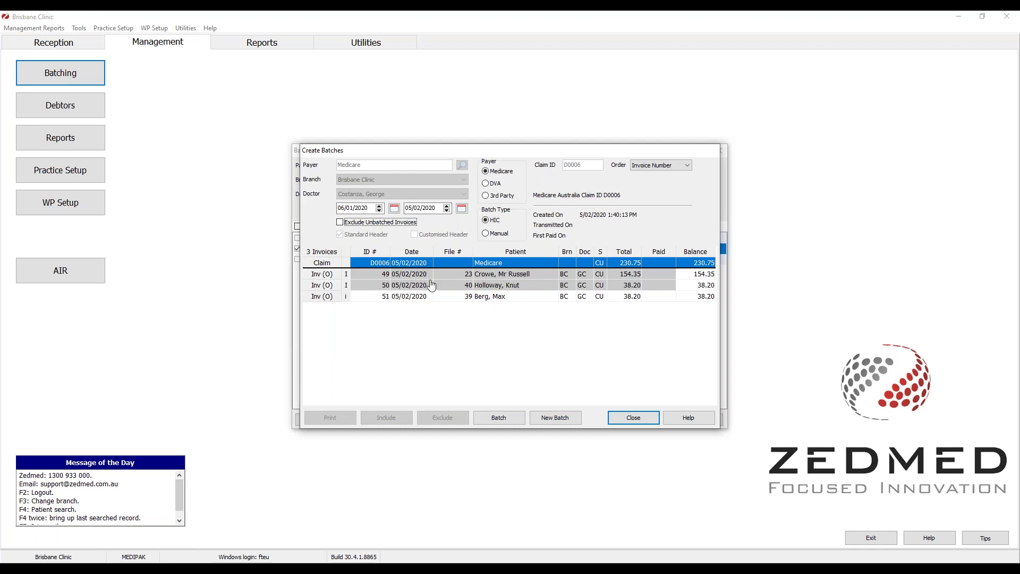
left_click(494, 419)
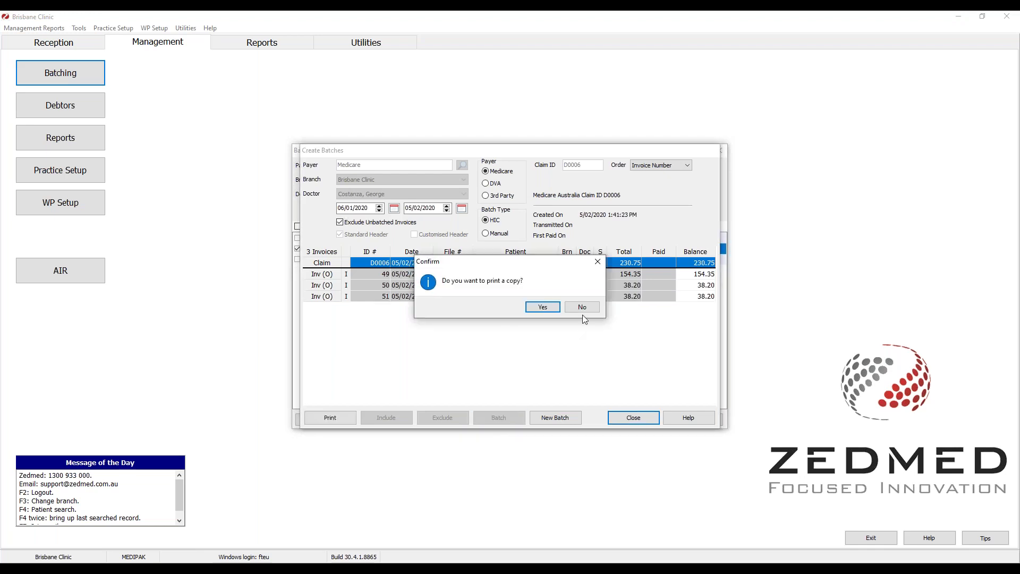
left_click(583, 308)
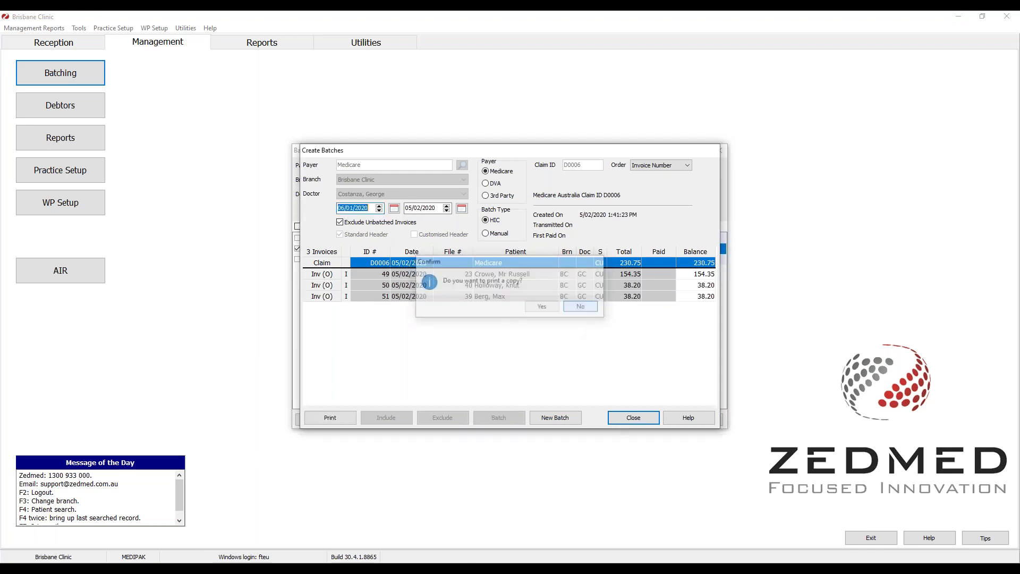
left_click(634, 419)
left_click(403, 252)
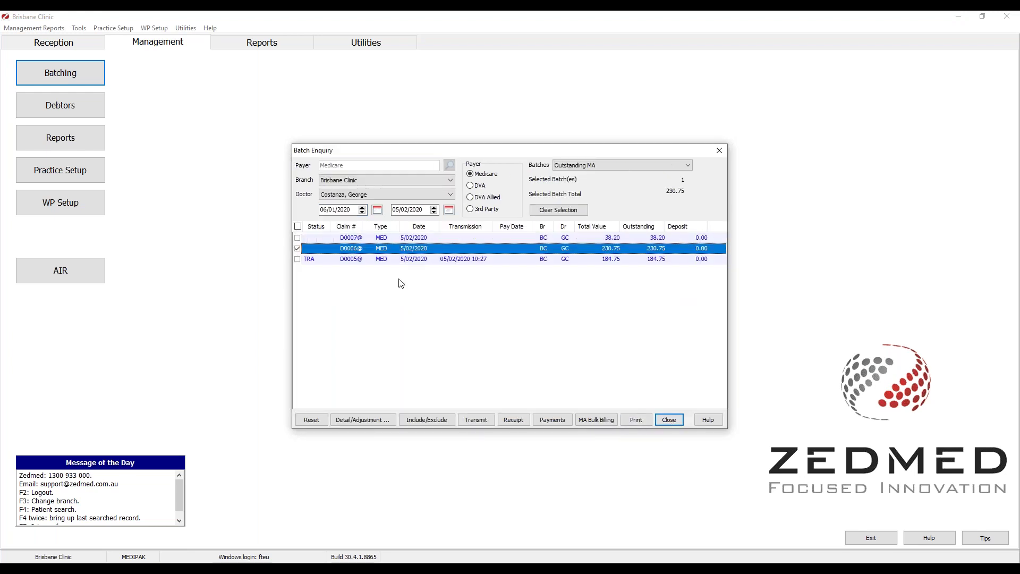
- Check the invoices now included in batch D0006 in the include/exclude view and return to the enquiry
left_click(427, 420)
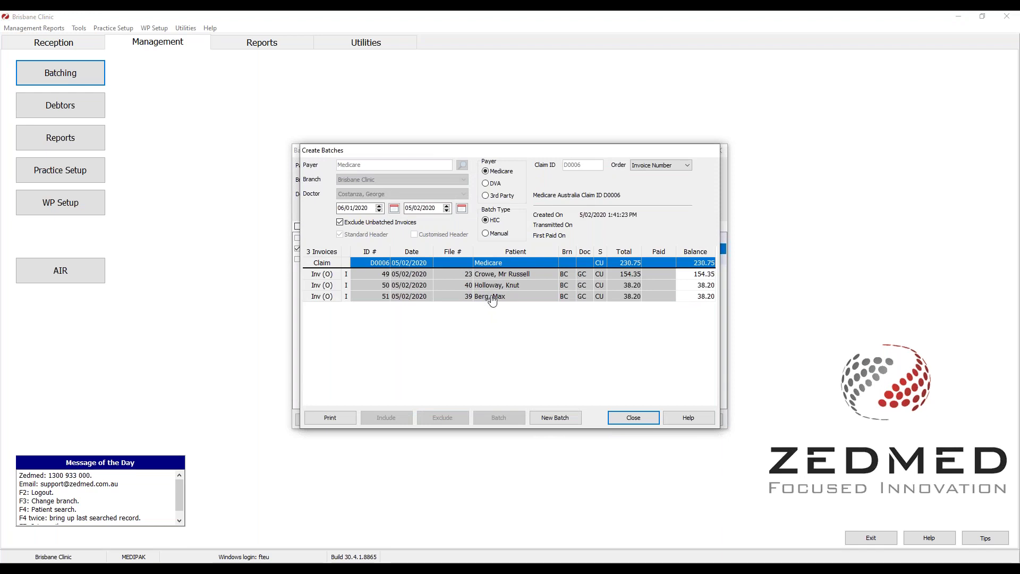
left_click(629, 421)
left_click(356, 249)
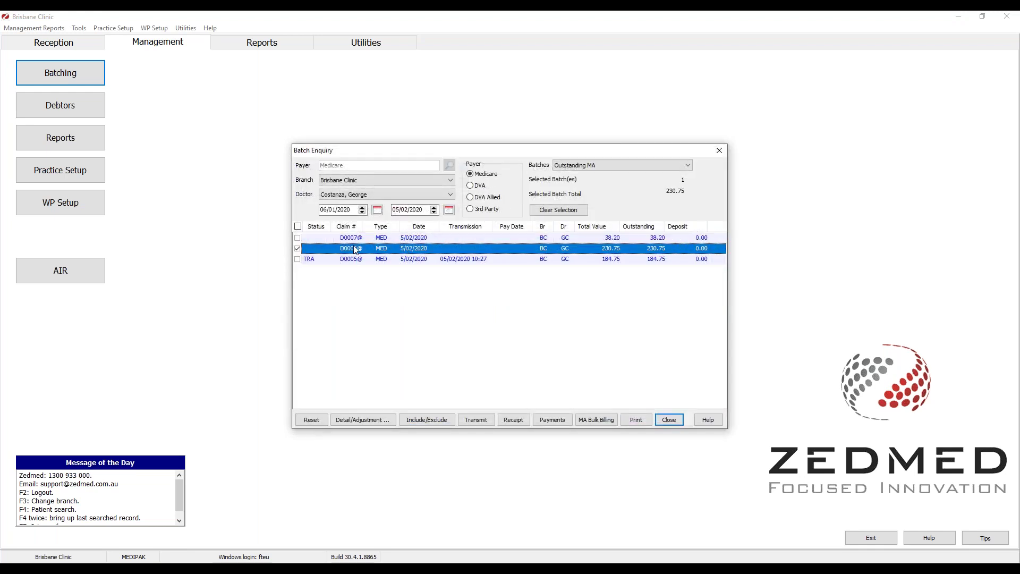
- Select only the transmitted batch D0005 and view the available Medicare bulk billing report and processing options
left_click(298, 259)
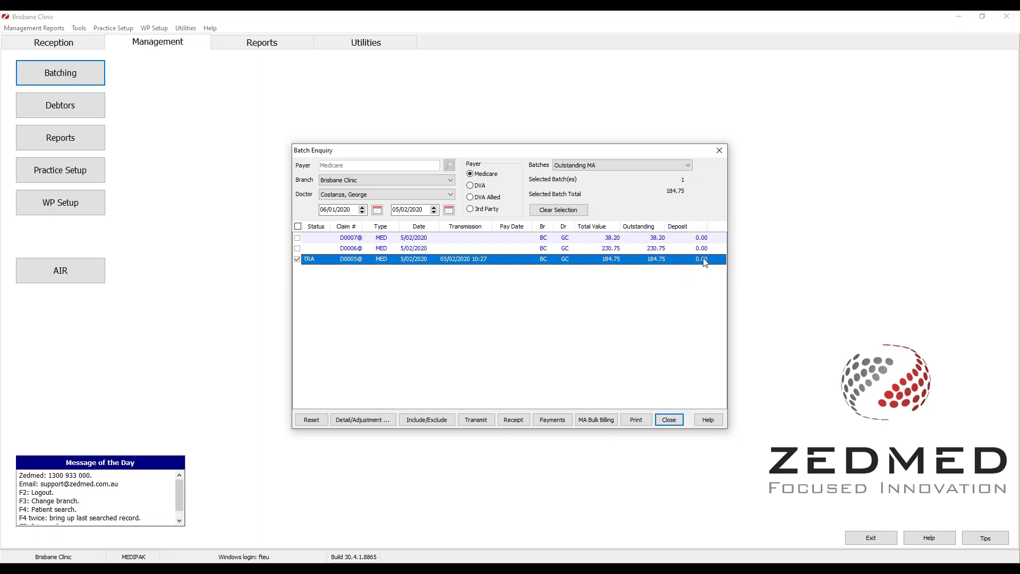
left_click(596, 420)
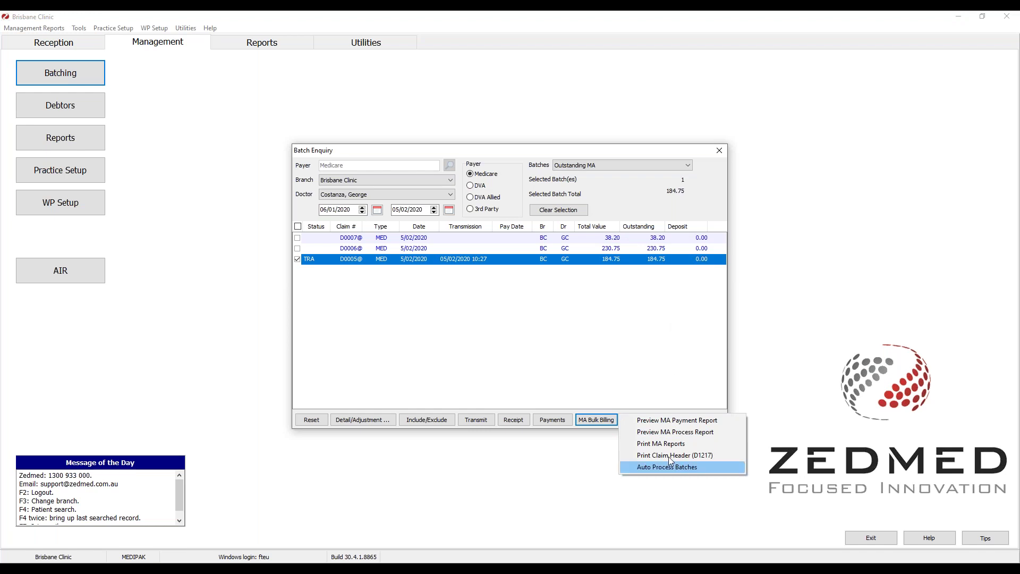
left_click(654, 337)
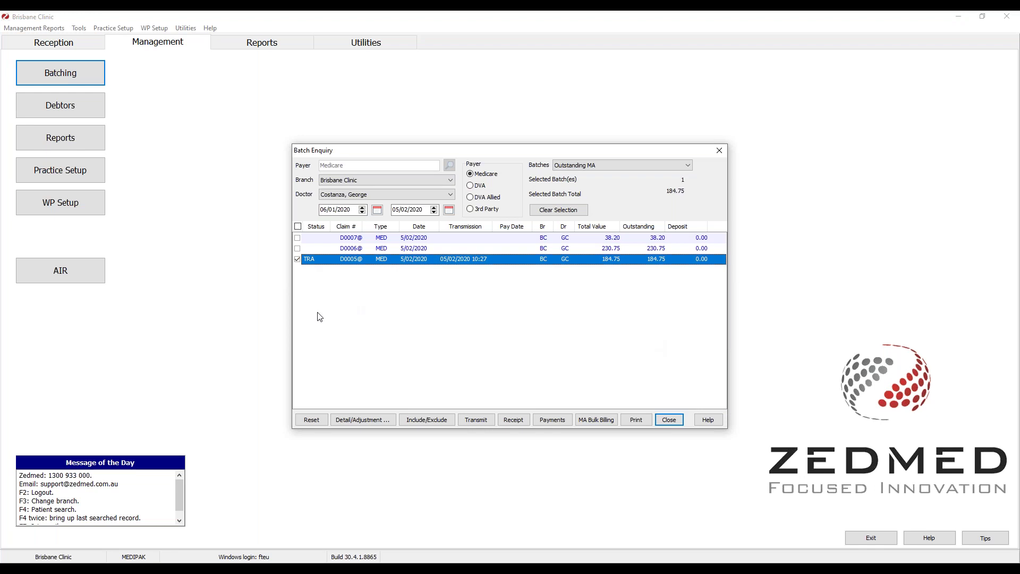
- Filter the enquiry to all doctors, inspect the payment detail on batch D0005's receipt, and cancel the receipt
left_click(298, 260)
left_click(375, 192)
left_click(359, 205)
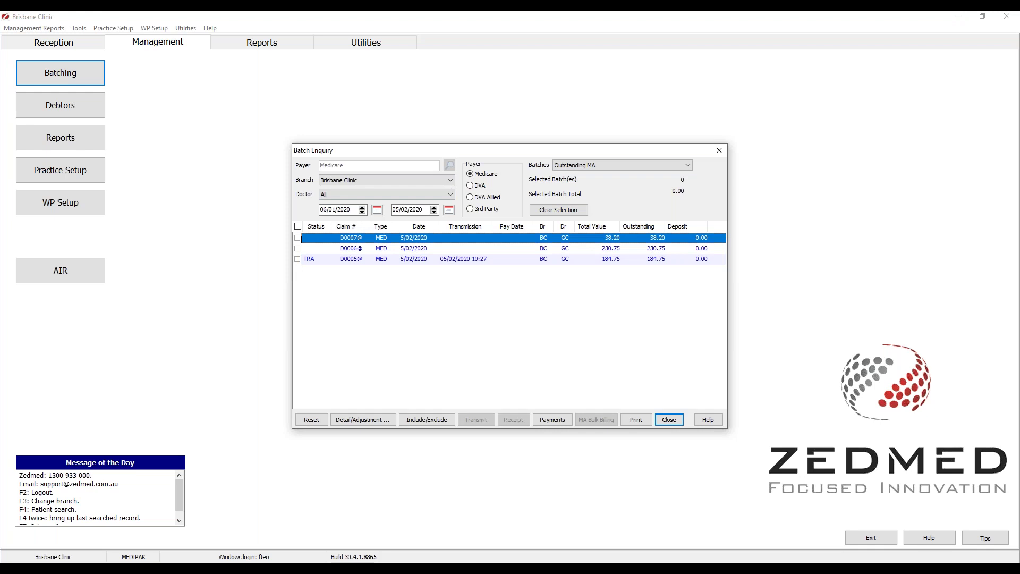
left_click(298, 259)
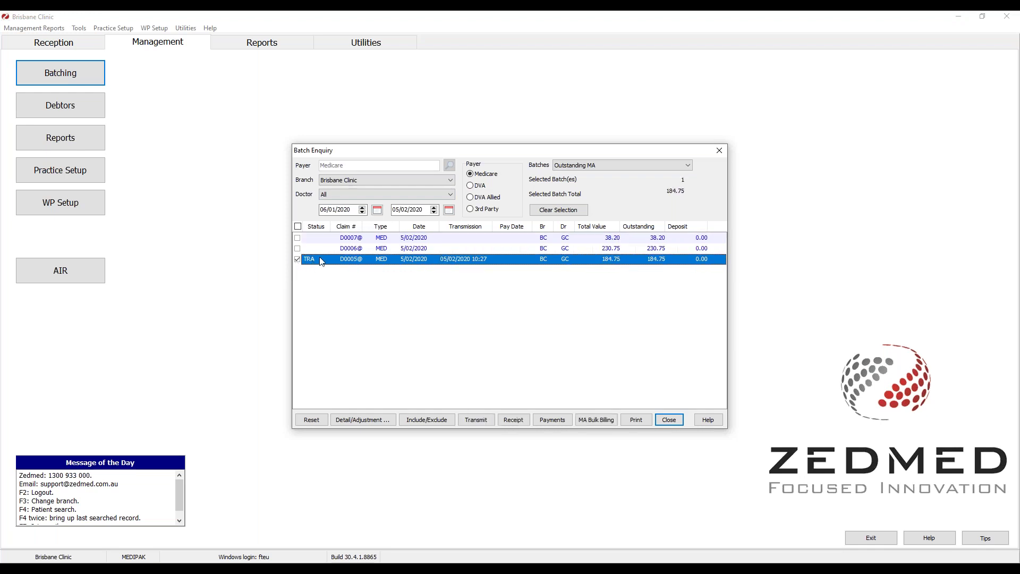
left_click(518, 425)
left_click(558, 229)
double_click(559, 230)
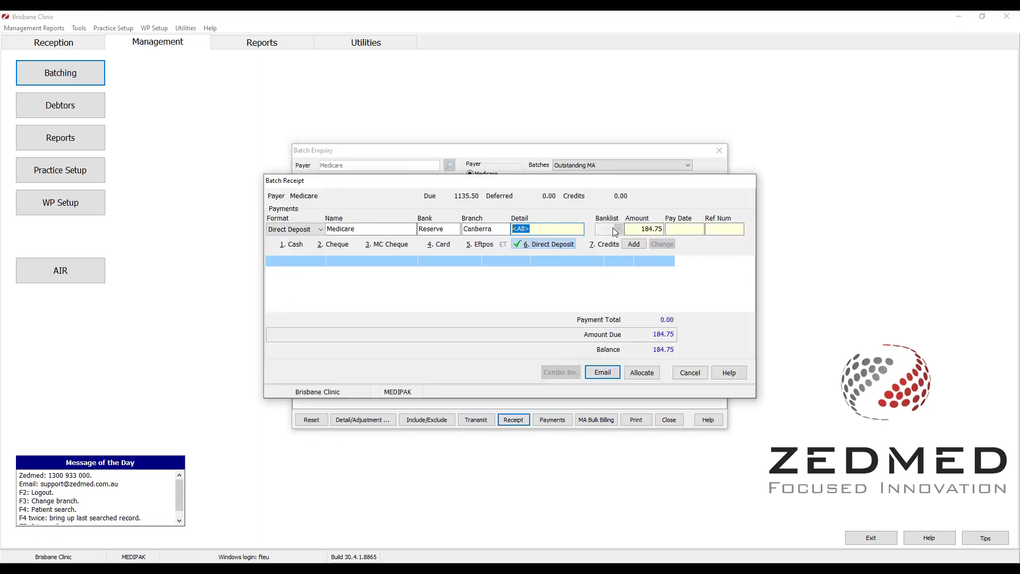
left_click(537, 230)
left_click_drag(536, 230, 513, 229)
left_click(536, 230)
left_click(689, 375)
- Filter the enquiry to the first listed doctor, inspect batch D0005's receipt for the doctor-specific payment detail, and cancel it
left_click(345, 195)
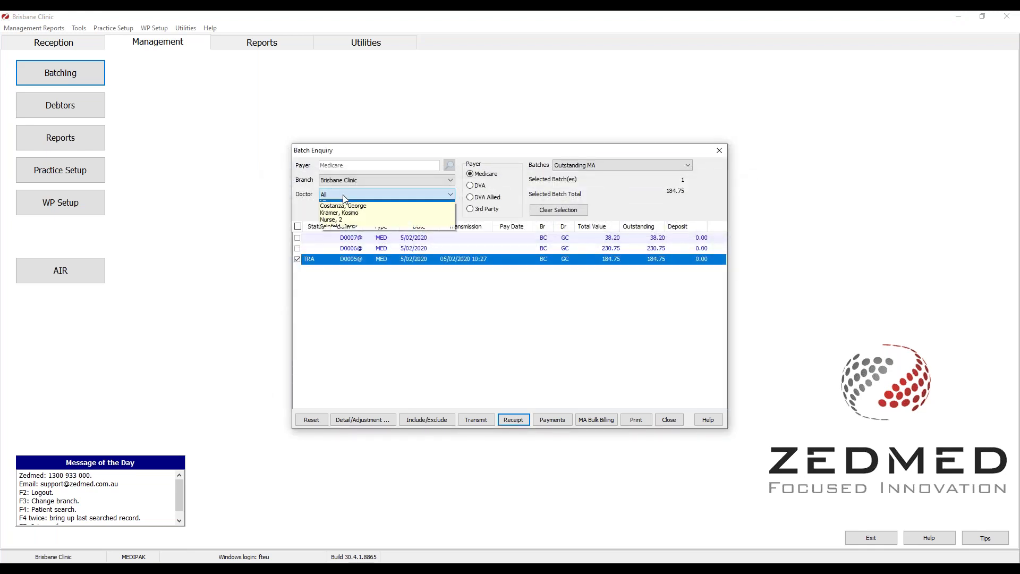
left_click(344, 211)
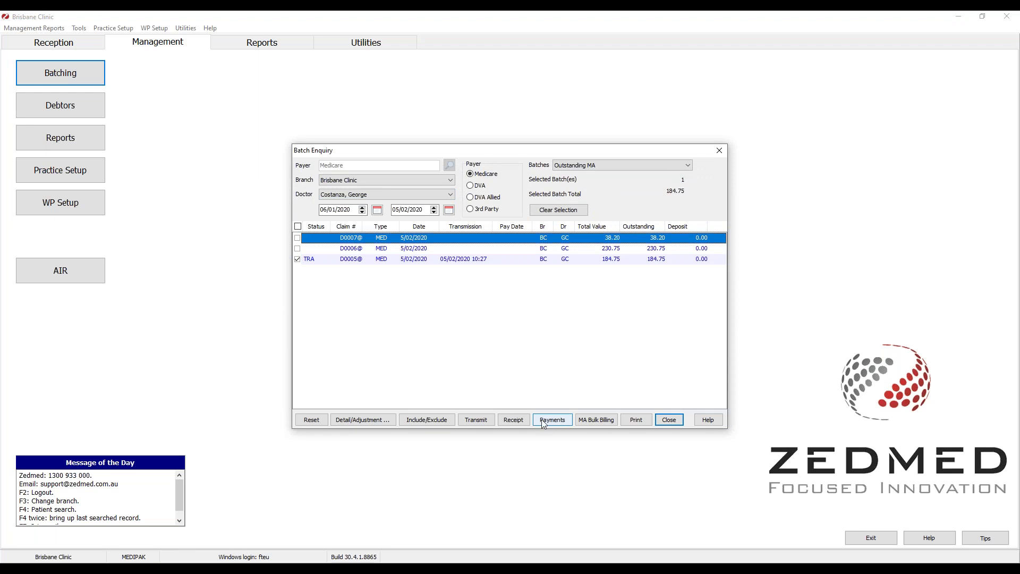
left_click(516, 422)
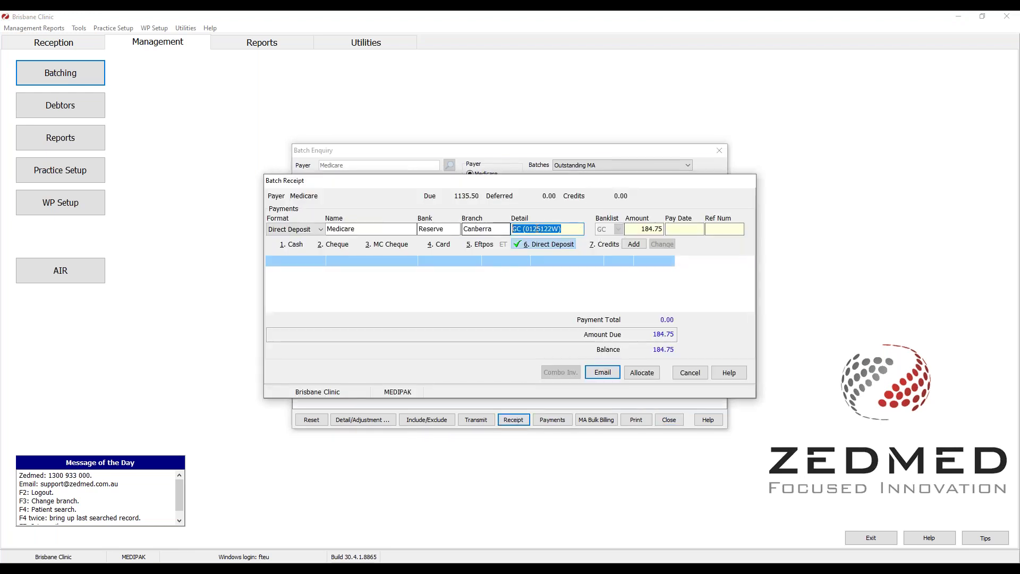
left_click(680, 374)
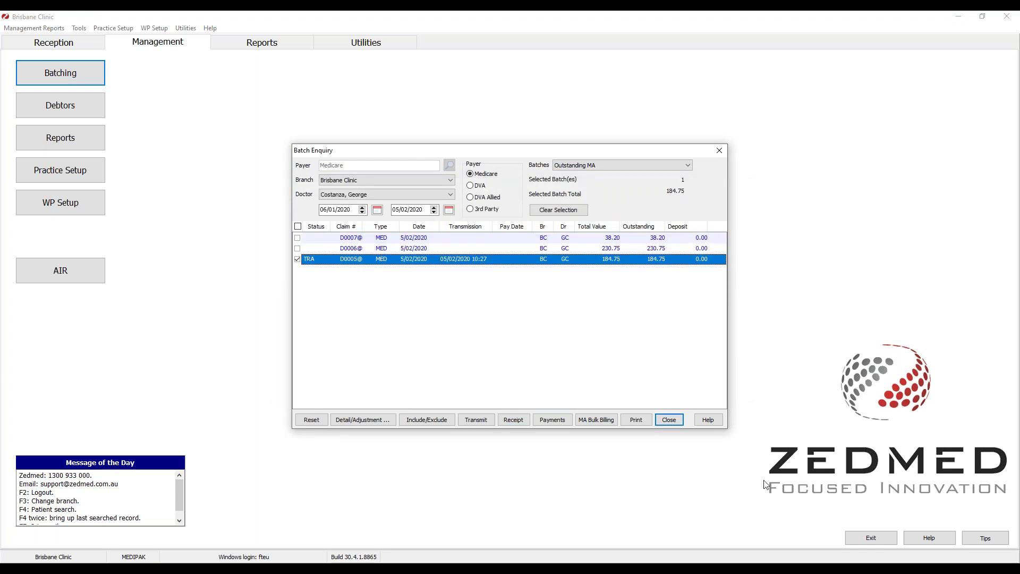
- Receipt batch D0005 as a Medicare direct deposit of 184.75, allocate the payment, and decline printing the receipt
left_click(838, 415)
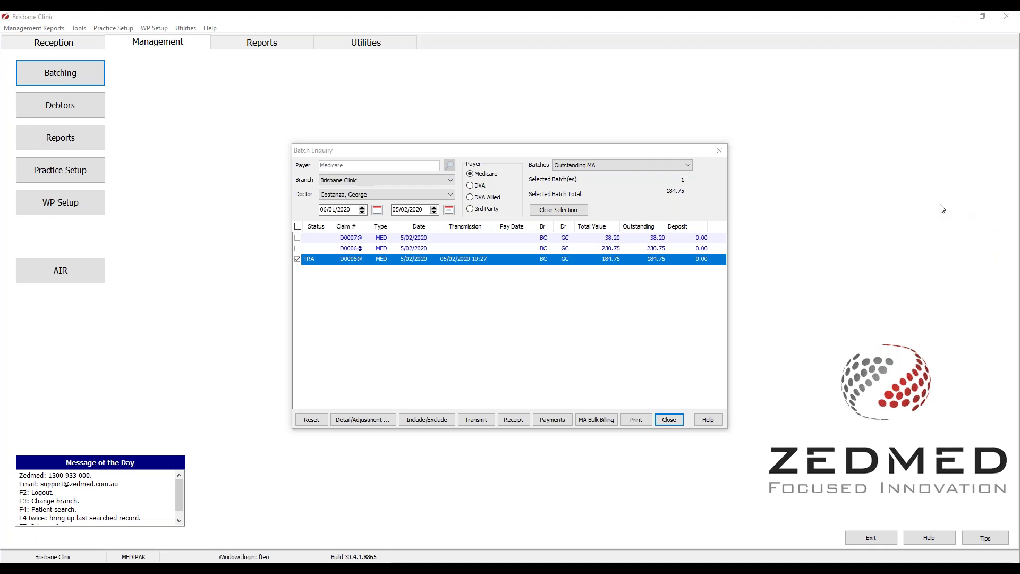
left_click(301, 264)
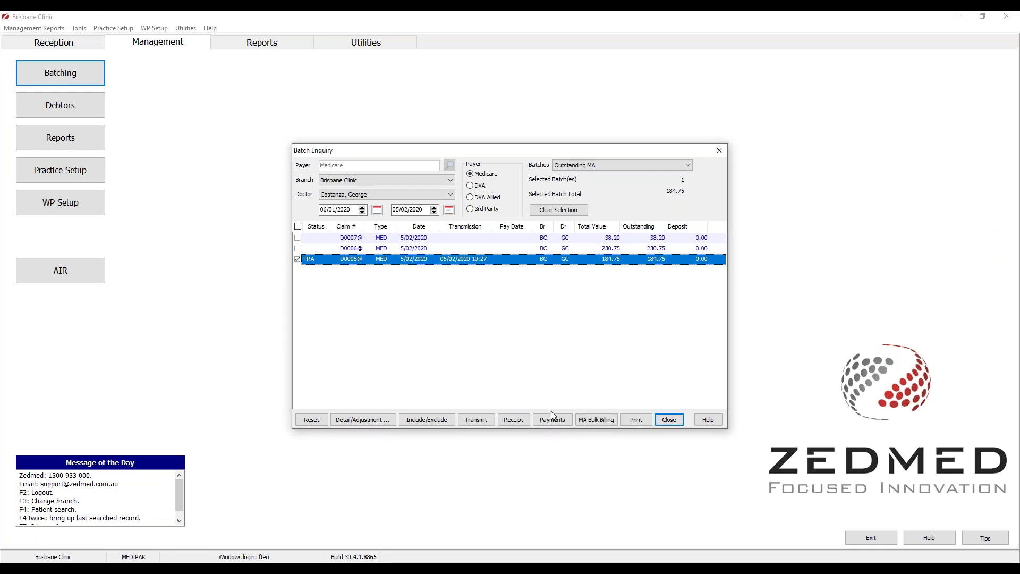
left_click(513, 419)
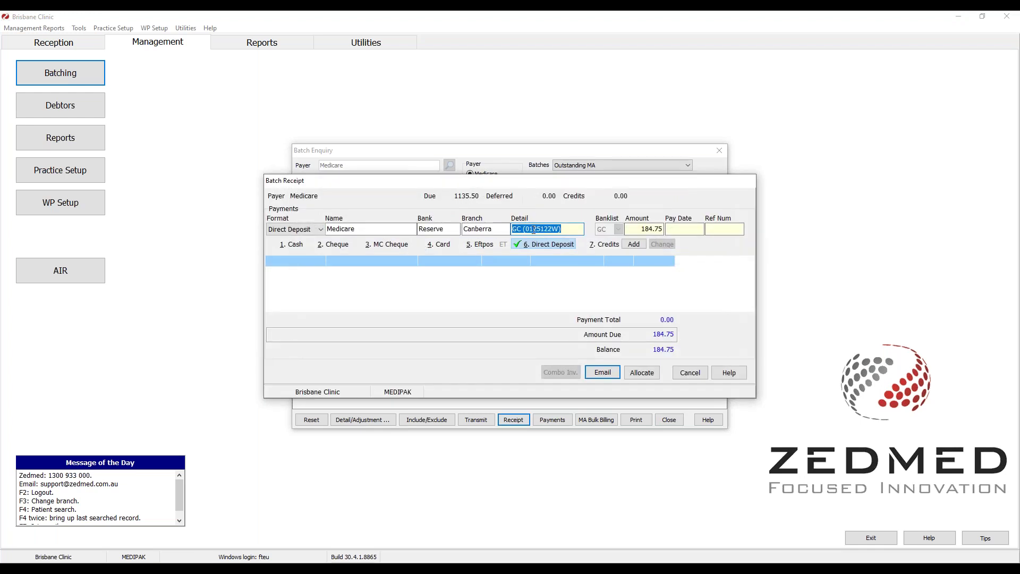
left_click(637, 376)
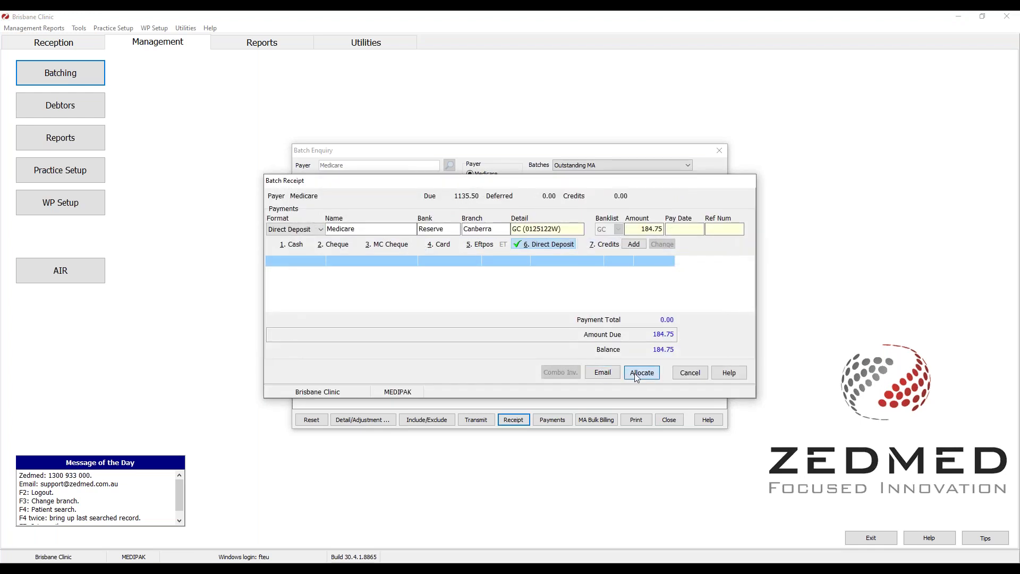
left_click(584, 306)
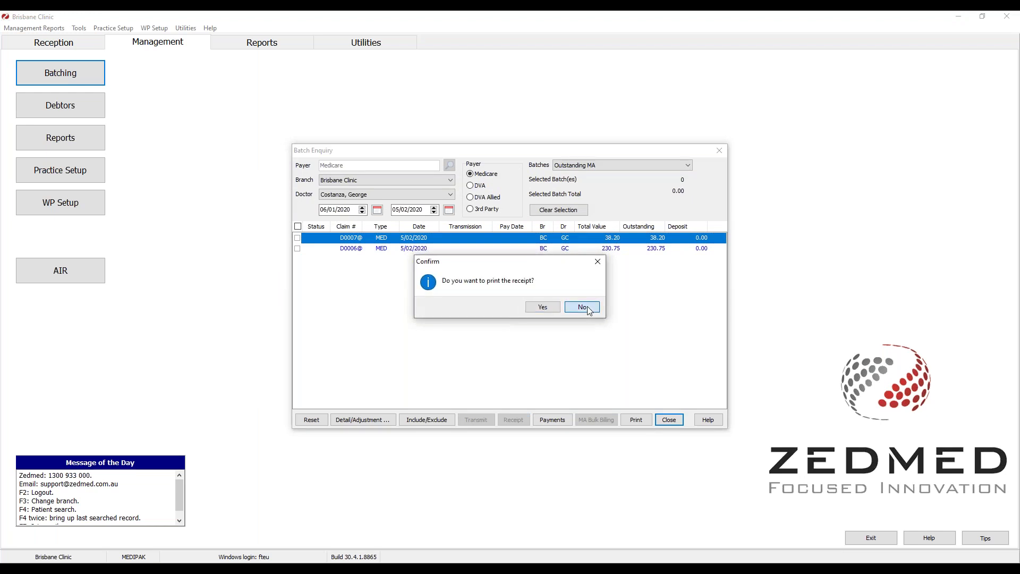
left_click(587, 307)
- Filter the batch enquiry to show only Paid batches
left_click(595, 167)
key("Down")
key("Down")
key("Down")
key("Down")
key("Down")
key("Return")
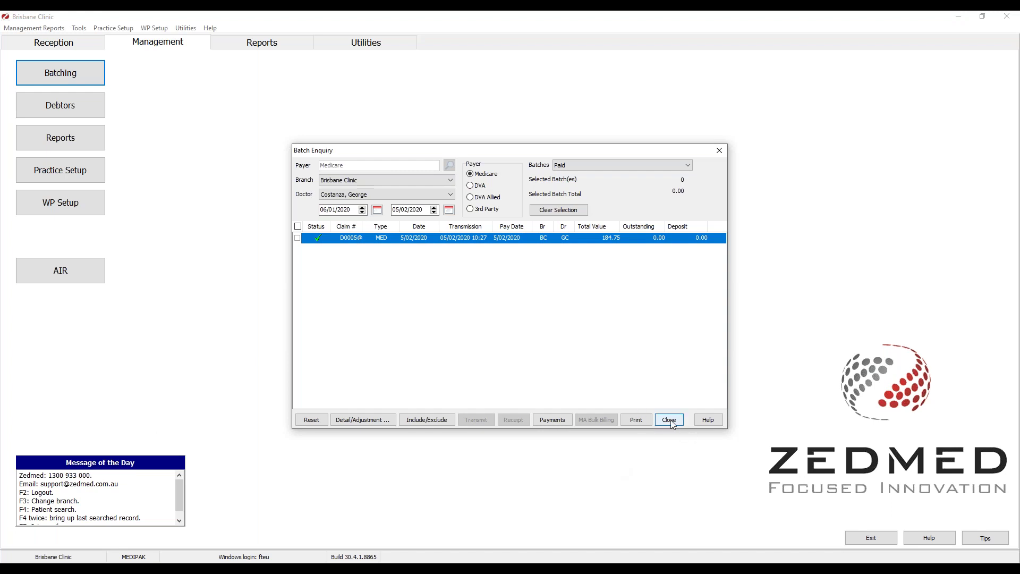
- Select the paid batch D0005 and reverse its 184.75 receipt in the payment enquiry with the reason "error", saving the reversal
left_click(298, 237)
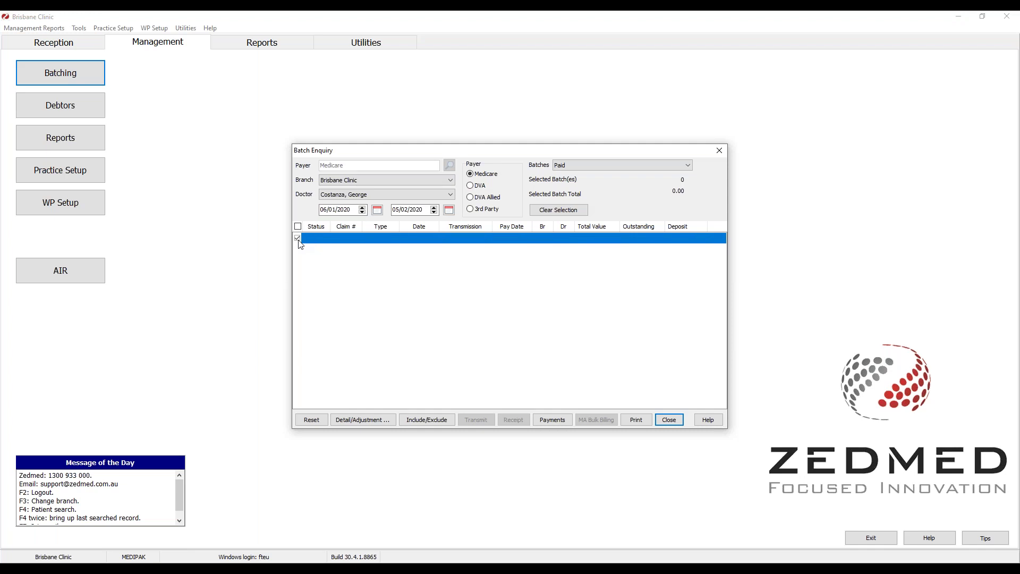
left_click(553, 420)
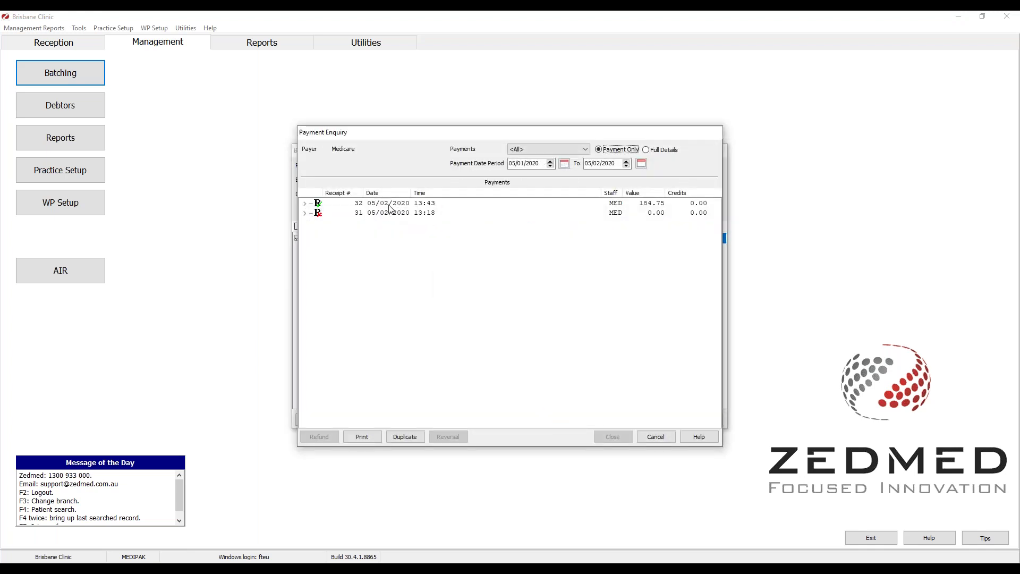
left_click(391, 204)
left_click(305, 203)
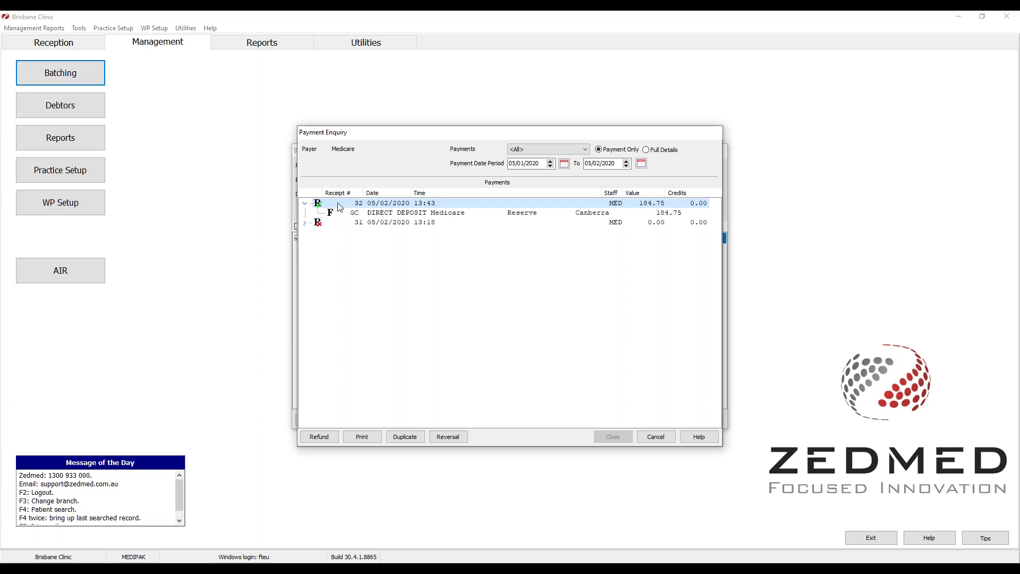
left_click(449, 437)
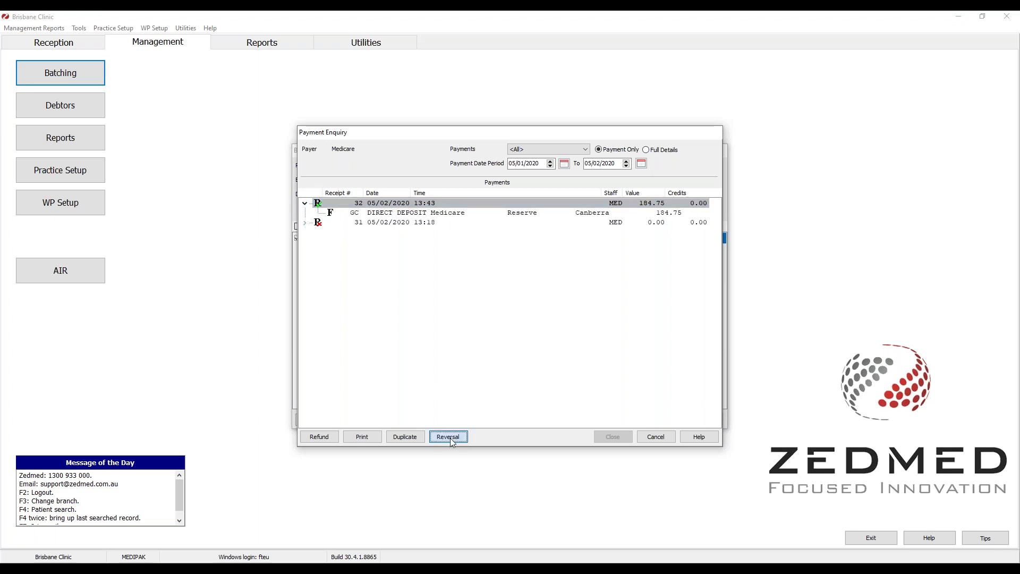
left_click(543, 308)
type("error")
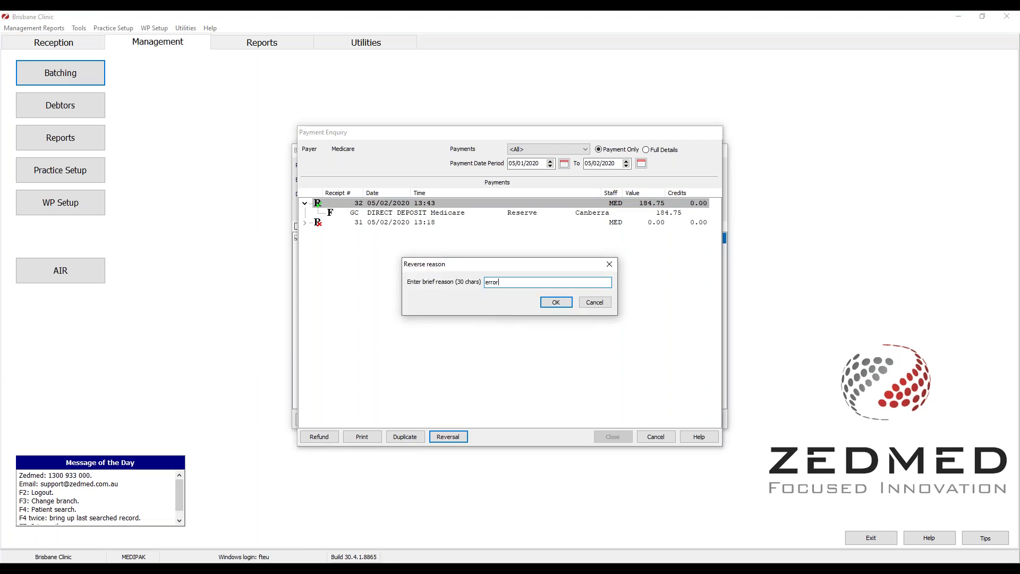
left_click(556, 302)
left_click(613, 436)
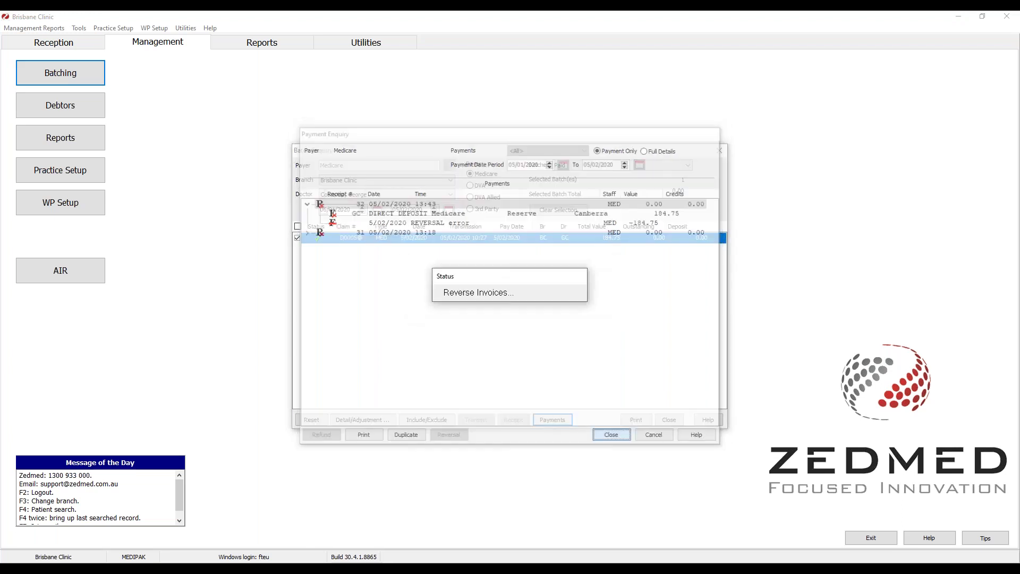
- Filter the batches to Outstanding MA to check the reversed batch, and close the batch enquiry
left_click(588, 166)
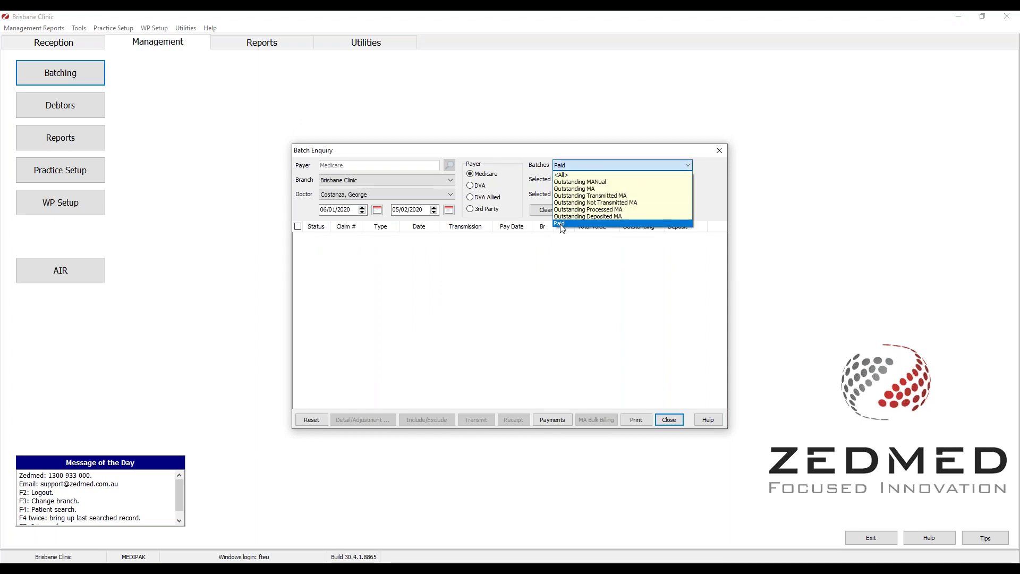
left_click(564, 189)
left_click(670, 420)
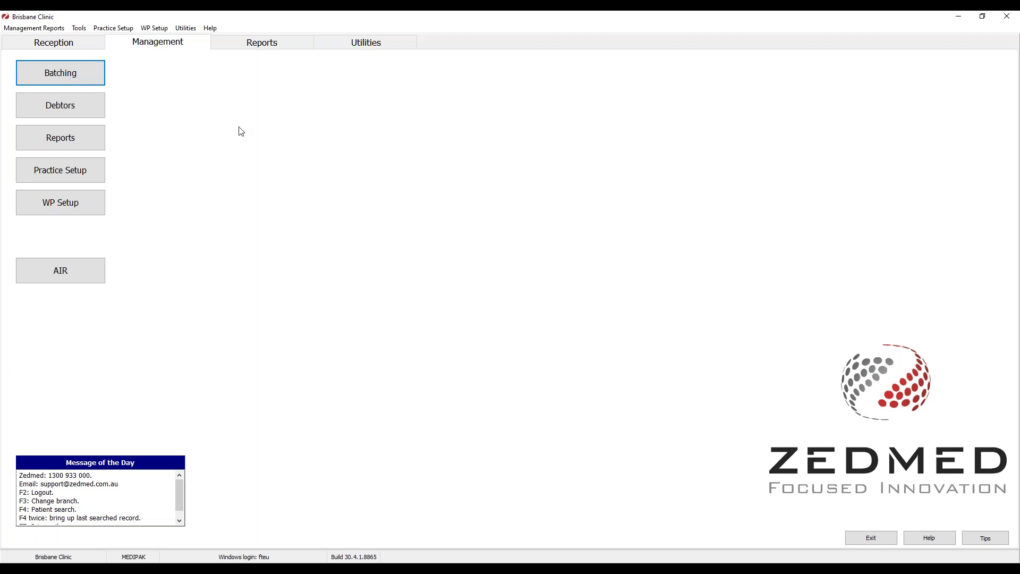
- Find the account payer Medicare and list its outstanding invoices from 07/11/2019 to 05/02/2020 in payment allocation
left_click(66, 104)
left_click(147, 99)
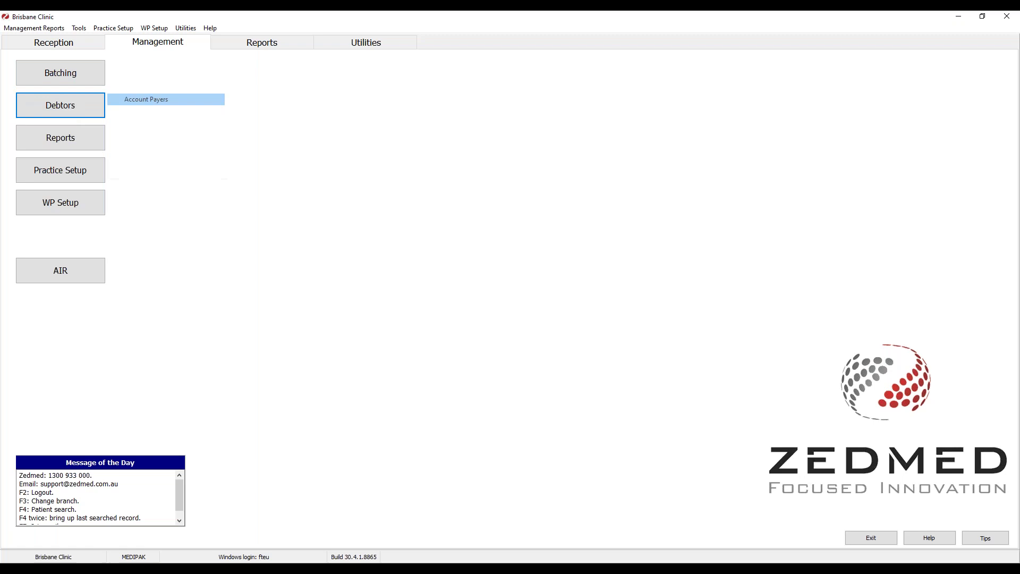
type("Medicare")
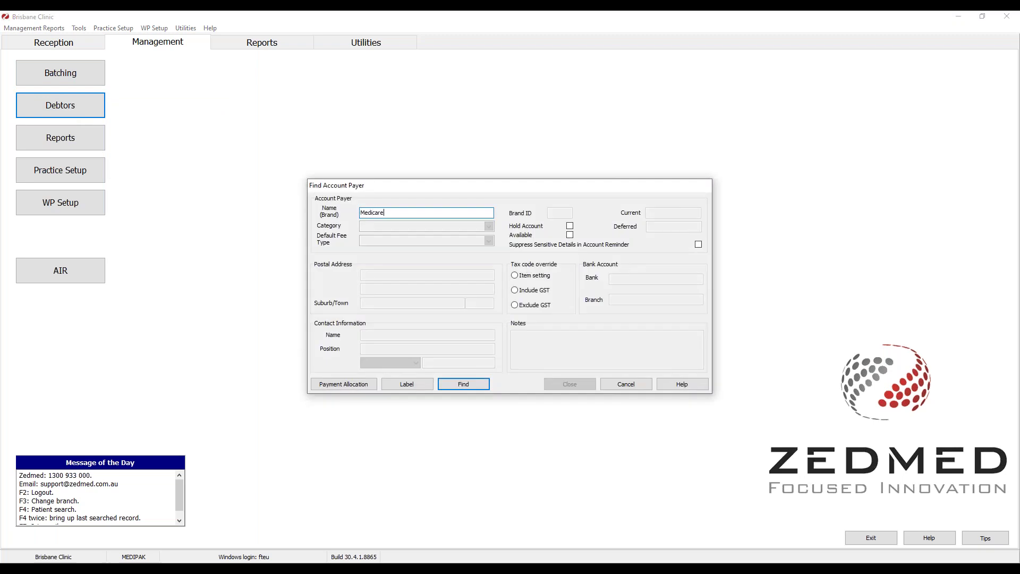
key("Return")
key("Return")
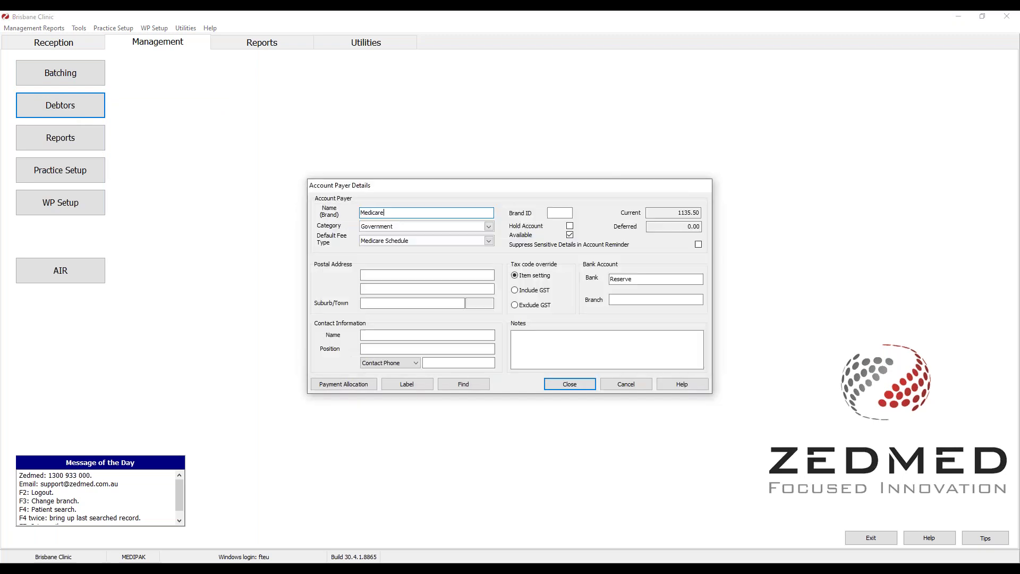
left_click(346, 384)
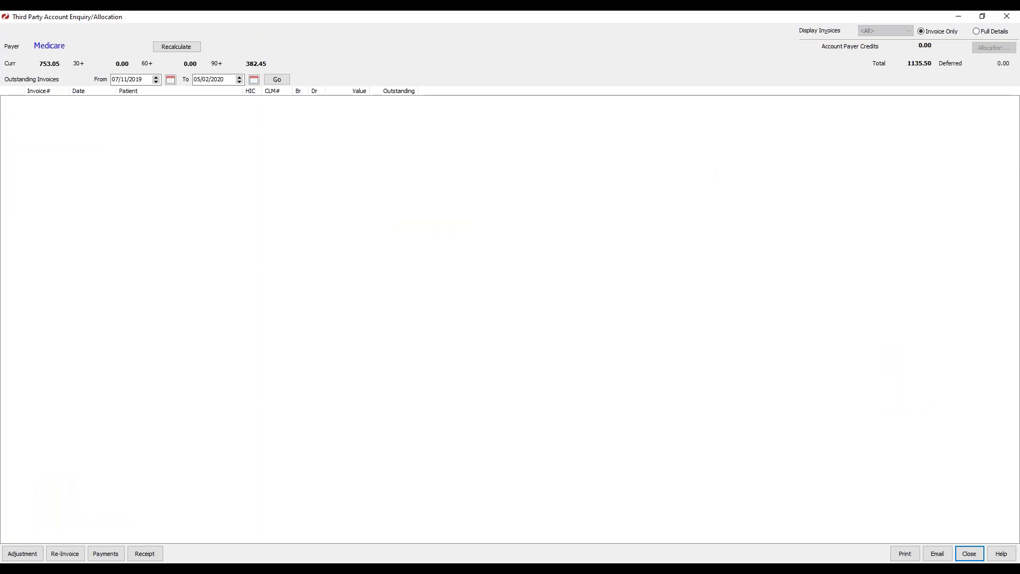
left_click(281, 82)
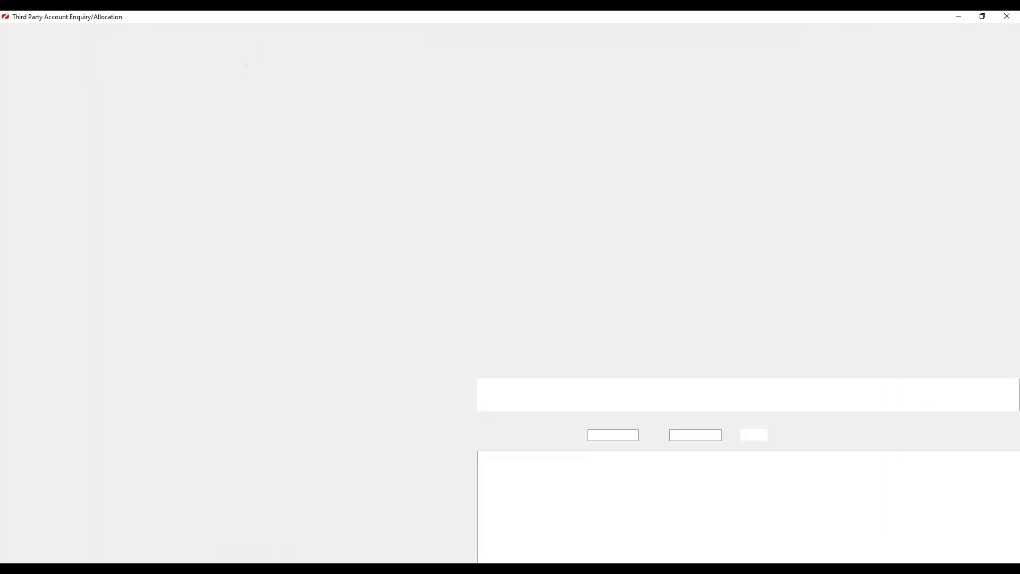
- Examine outstanding invoices 47, 45, 43 and 42 for missing claim numbers, and leave the Medicare payer record without changes
left_click(274, 150)
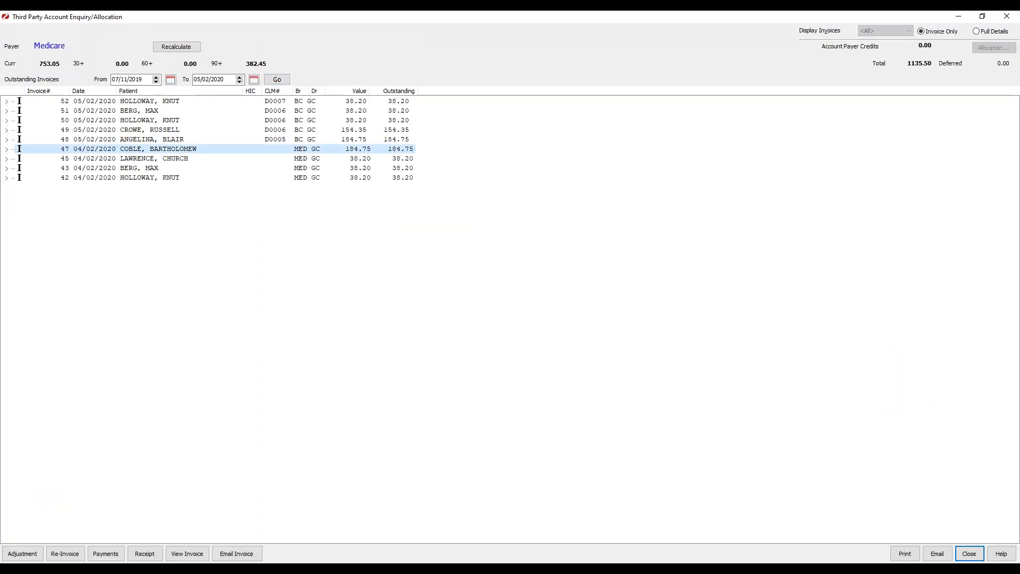
left_click(265, 160)
left_click(271, 178)
left_click(263, 168)
left_click(260, 158)
left_click(261, 149)
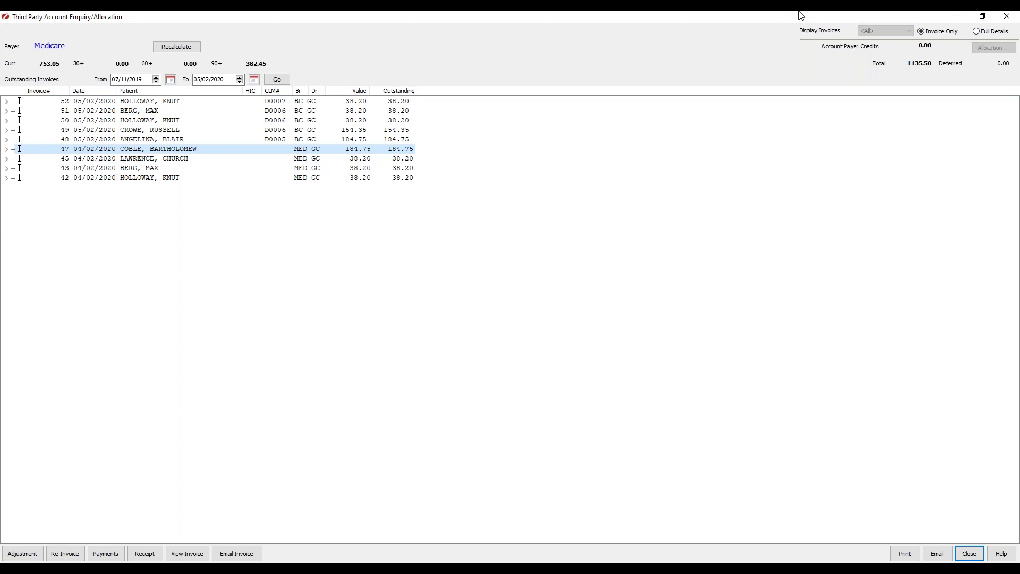
left_click(1007, 17)
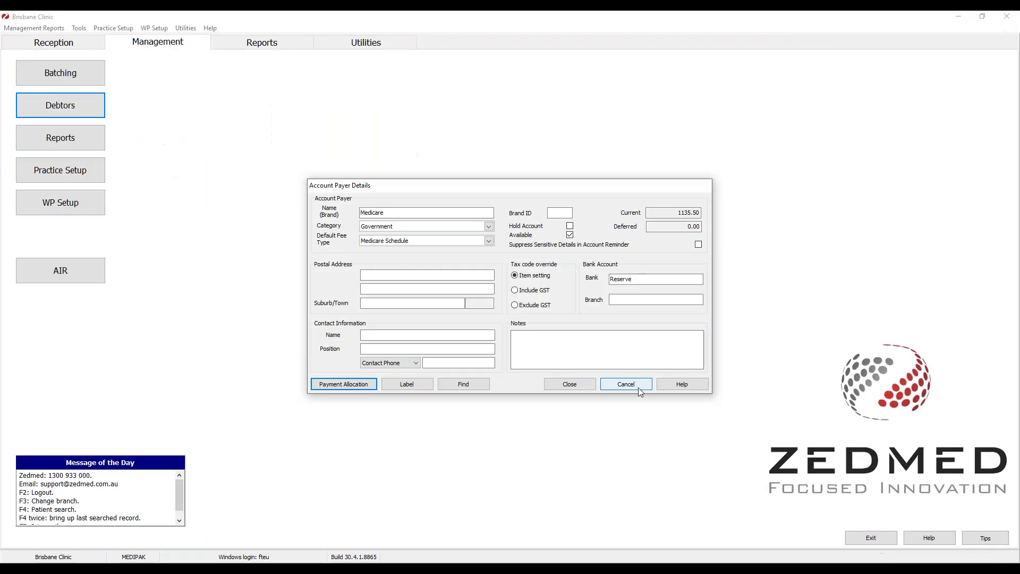
left_click(635, 387)
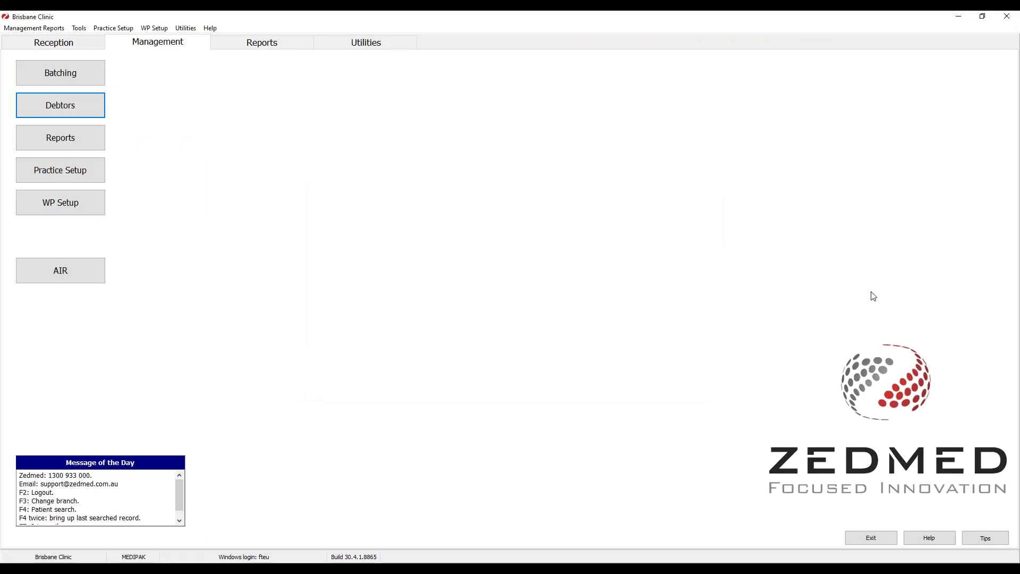
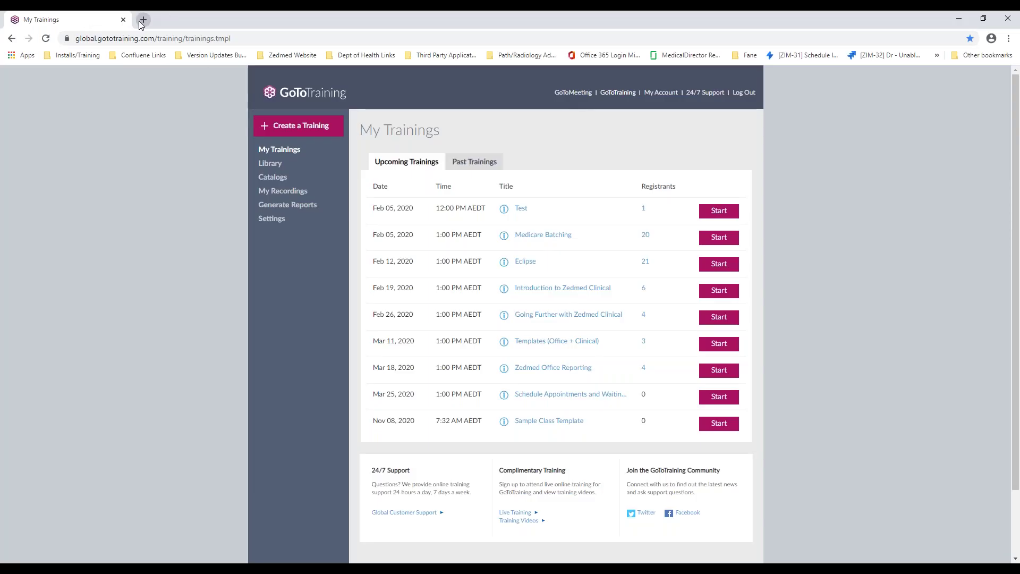
- Open the zedmed.com.au website in a new browser tab and bring up its Lunch-n-Learn page in a separate tab
left_click(139, 20)
type("zedmed")
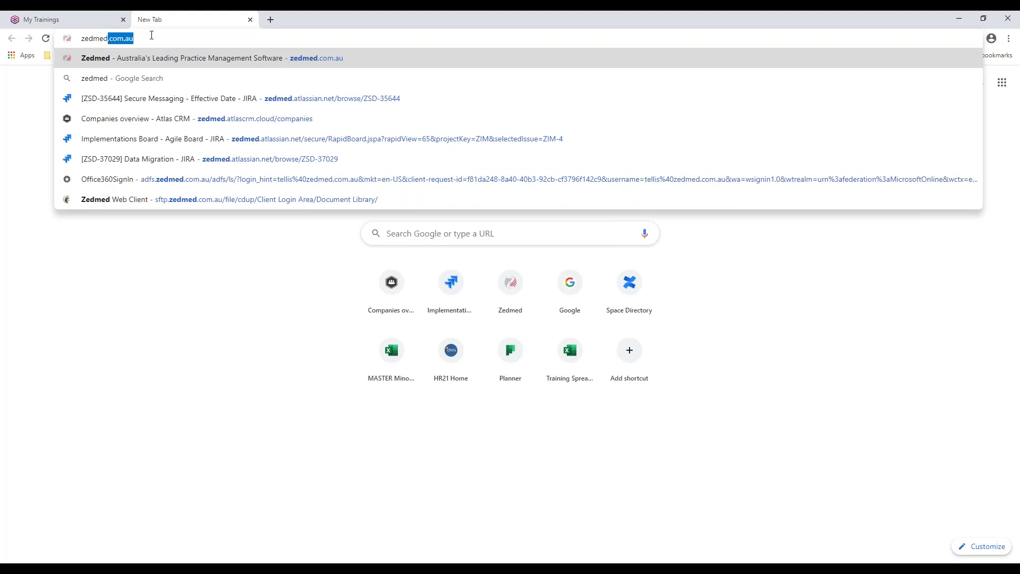
key("Return")
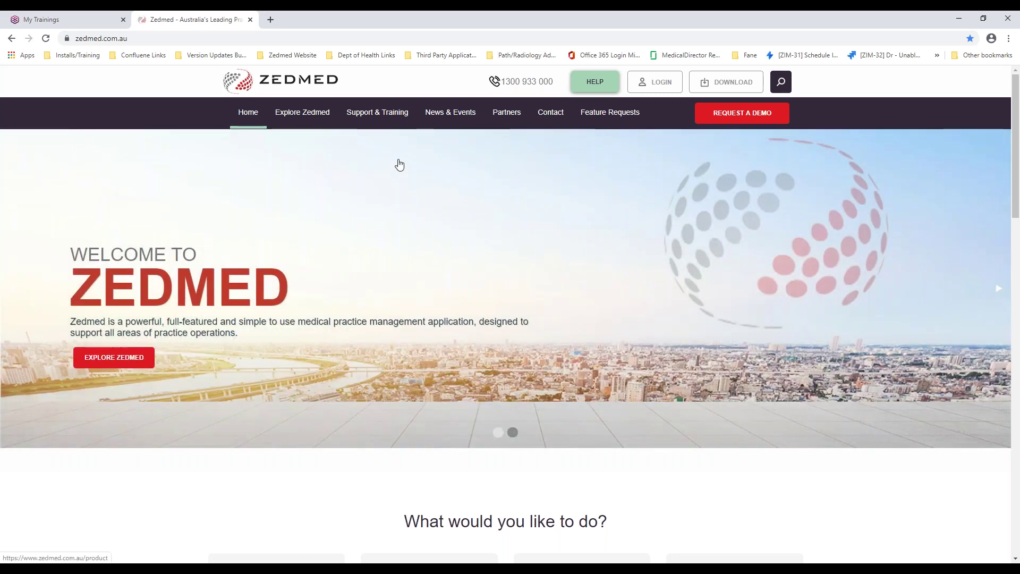
mouse_move(372, 125)
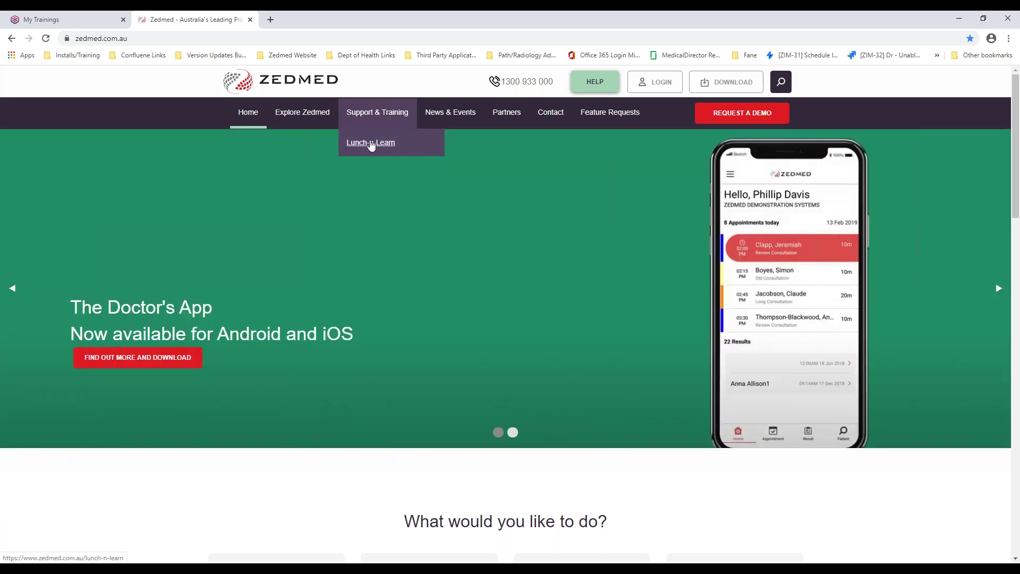
middle_click(372, 144)
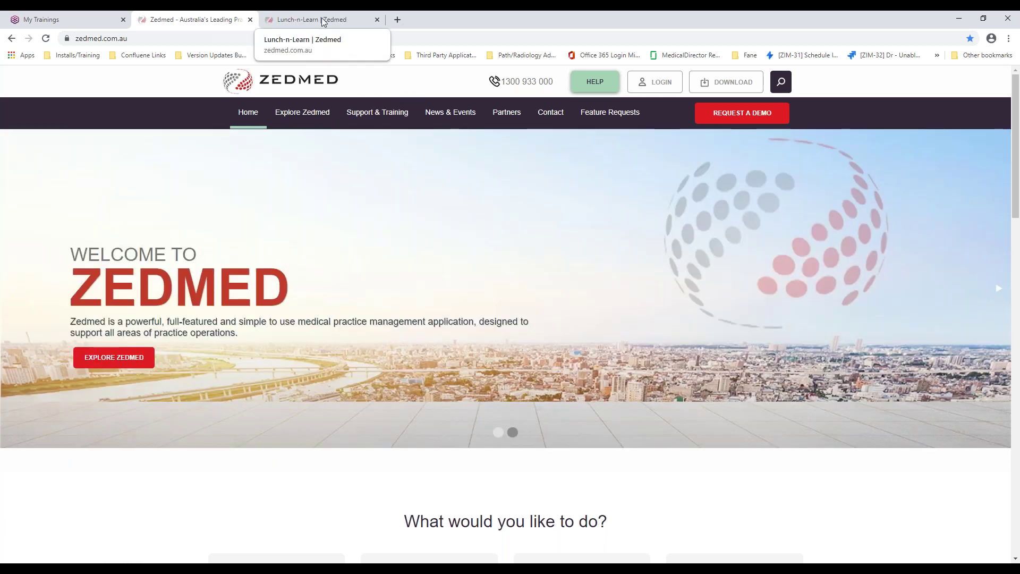
left_click(323, 22)
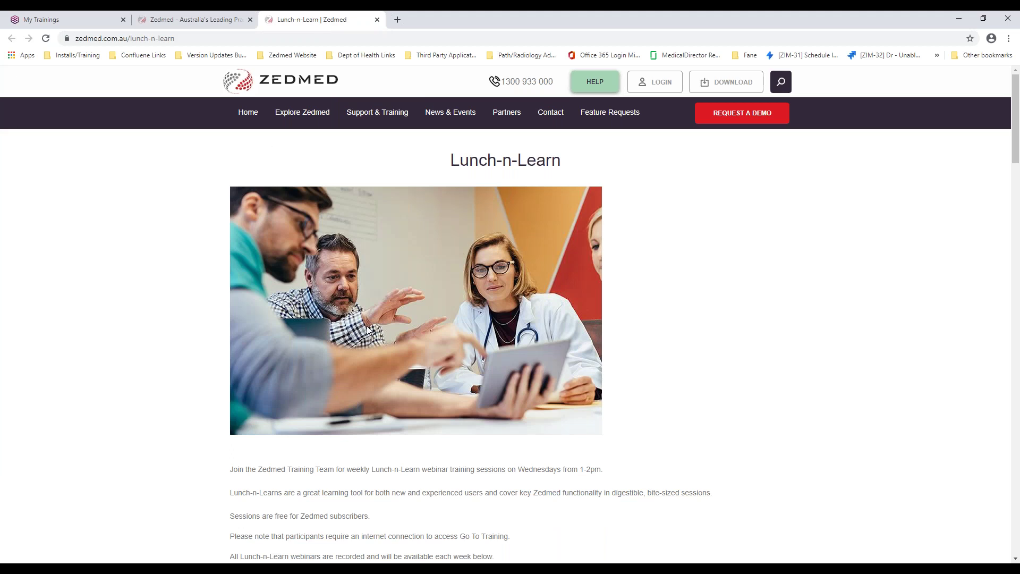
- Examine the Lunch-n-Learn introduction and the recorded Invoice and Receipting and Items and Fees webinars with their topics
scroll(368, 329, "down", 4)
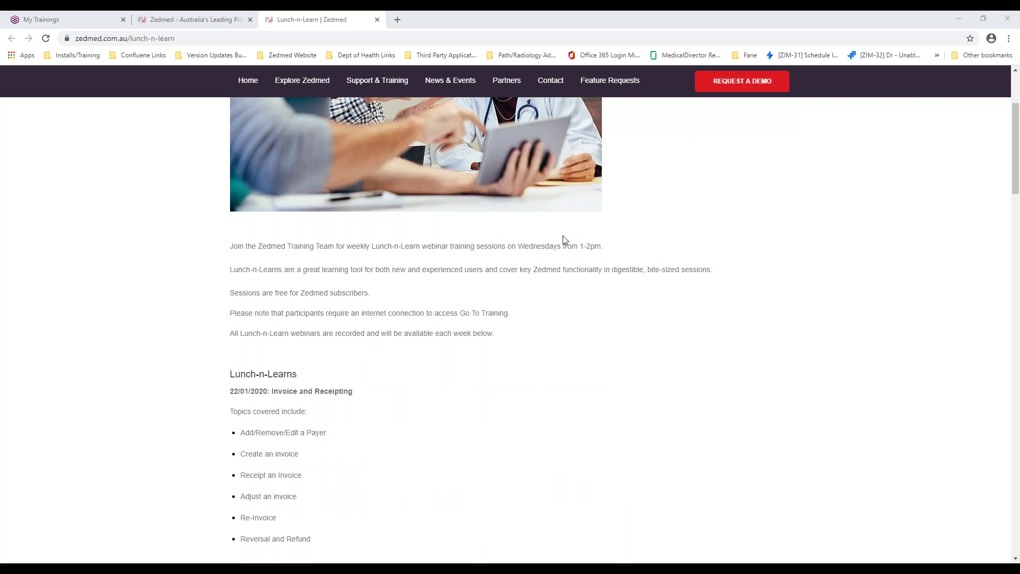
scroll(321, 372, "down", 4)
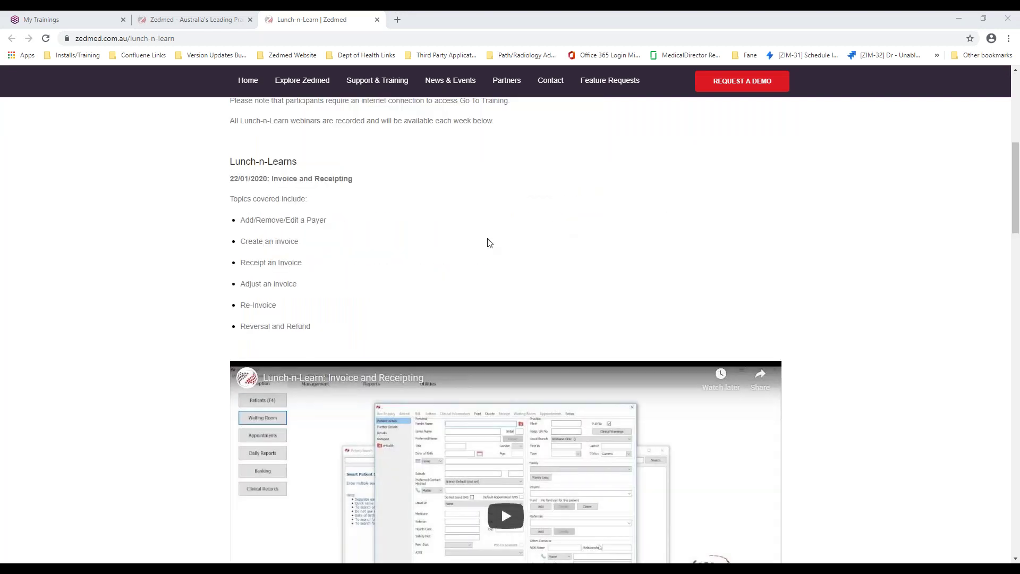
scroll(413, 422, "down", 3)
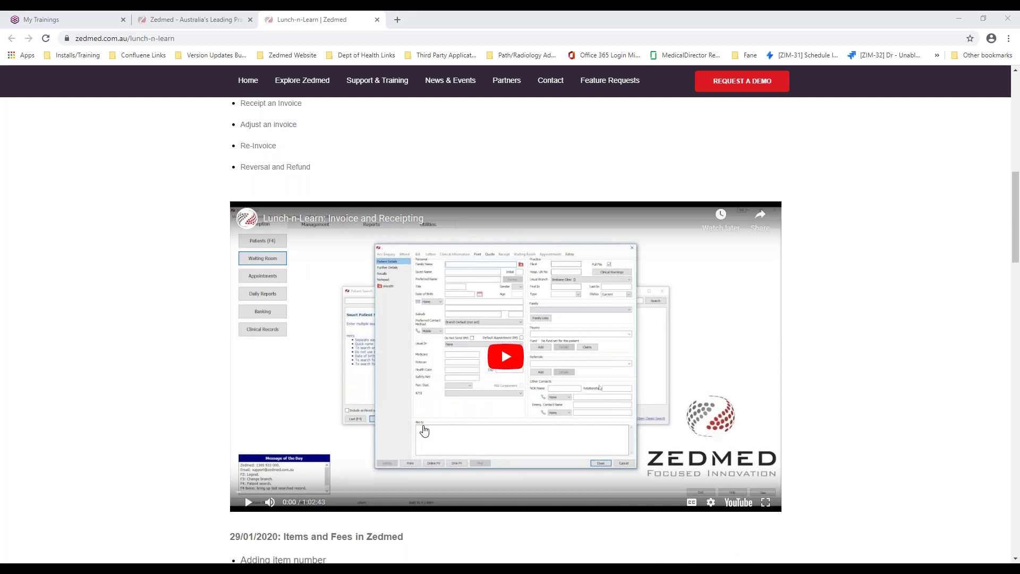
scroll(490, 368, "down", 2)
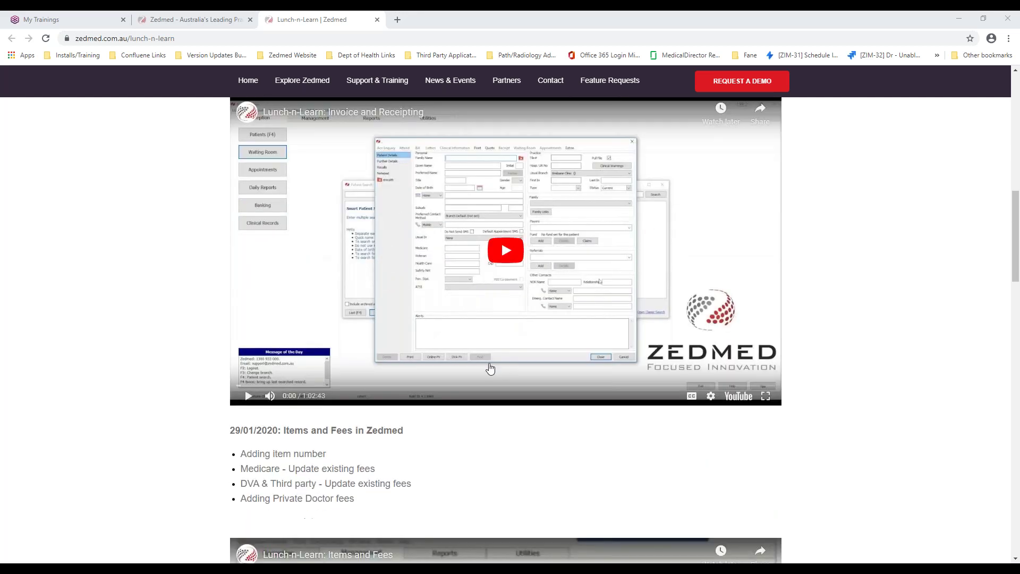
scroll(490, 369, "down", 2)
scroll(499, 321, "down", 3)
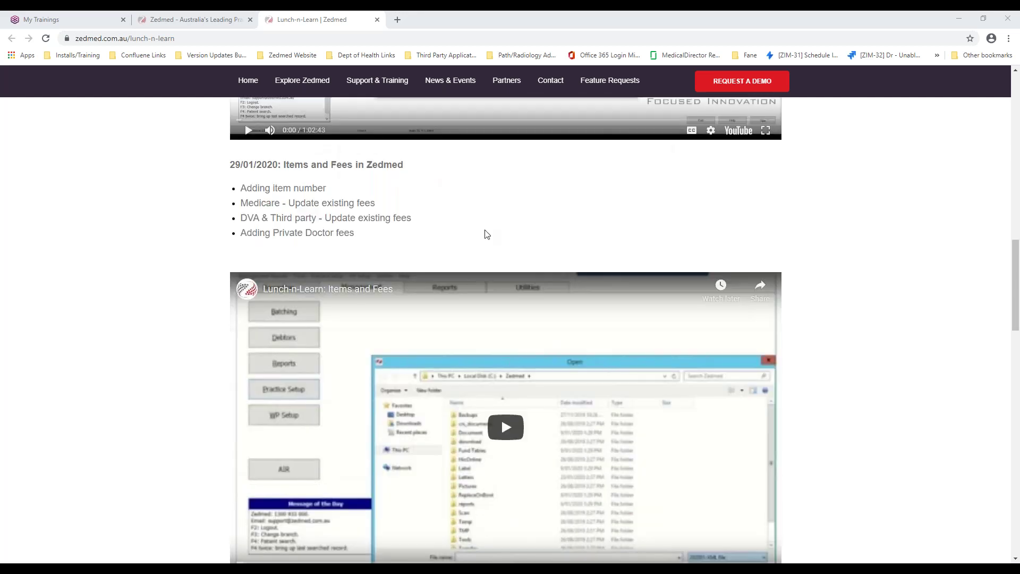
scroll(483, 242, "up", 1)
- Review the upcoming Lunch-n-Learn sessions from Medicare Batching to Schedule Appointments and Waiting Room, including their dates, topics and registration links
scroll(490, 294, "down", 7)
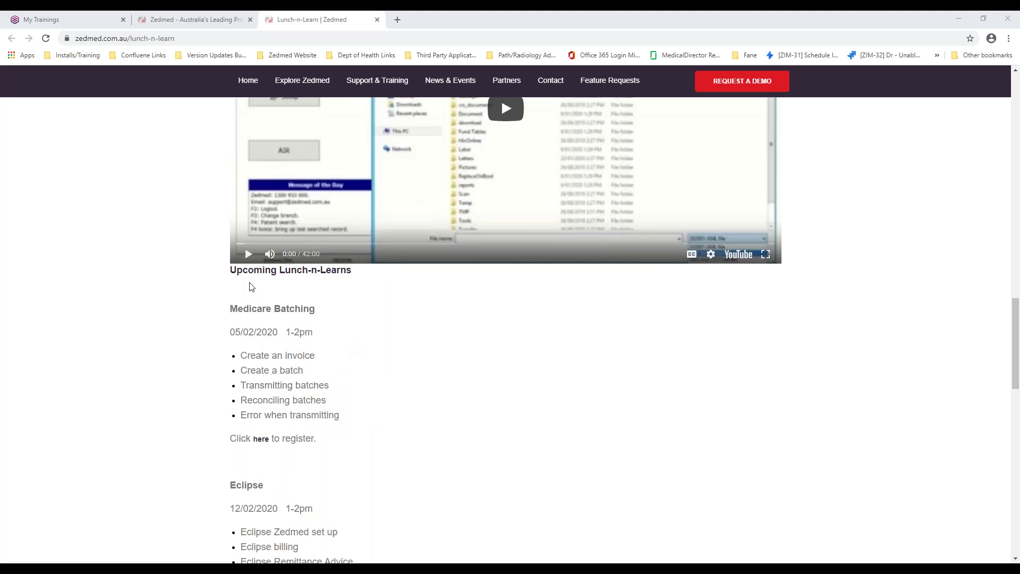
scroll(260, 343, "down", 2)
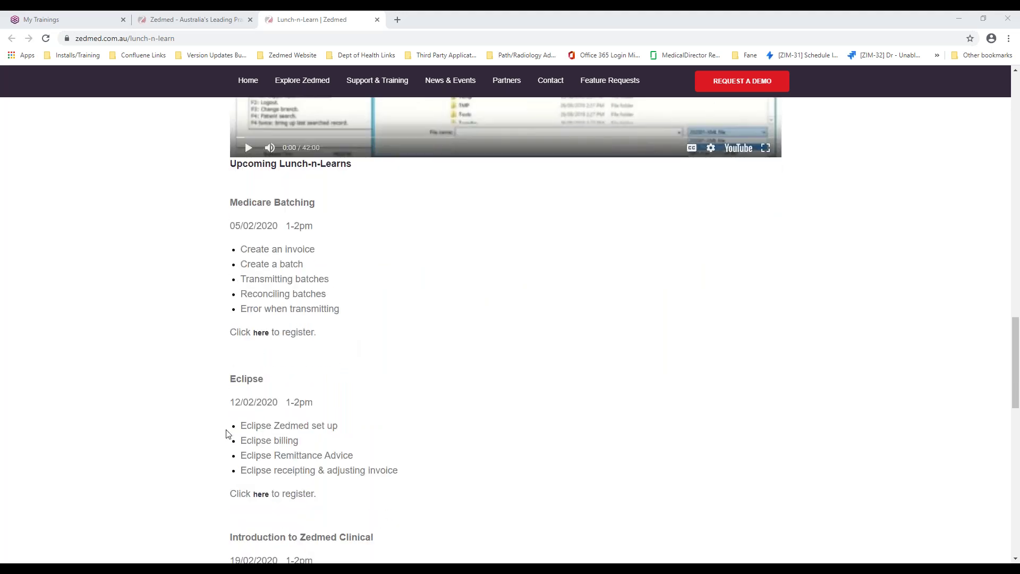
scroll(247, 435, "down", 2)
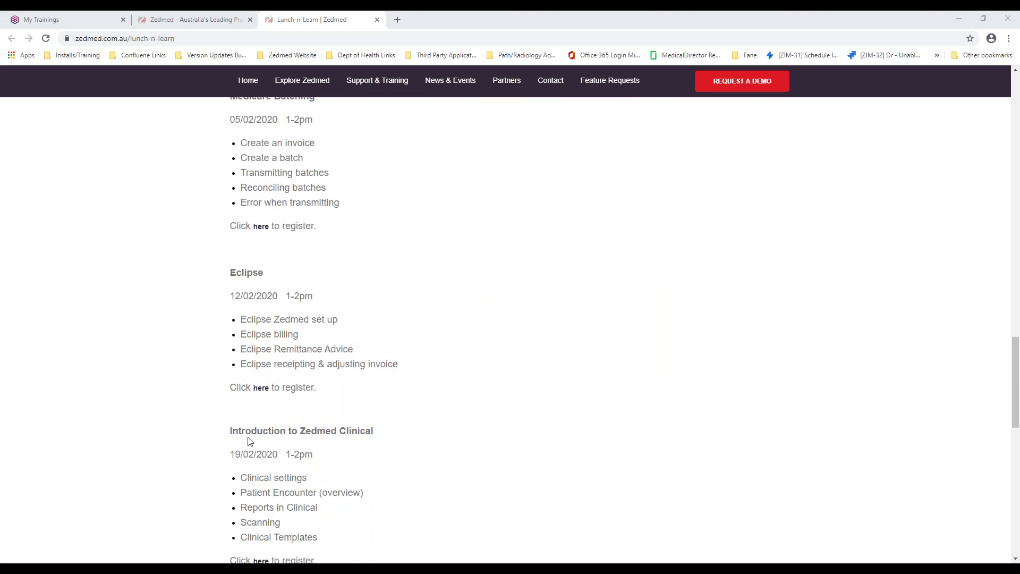
scroll(323, 445, "down", 3)
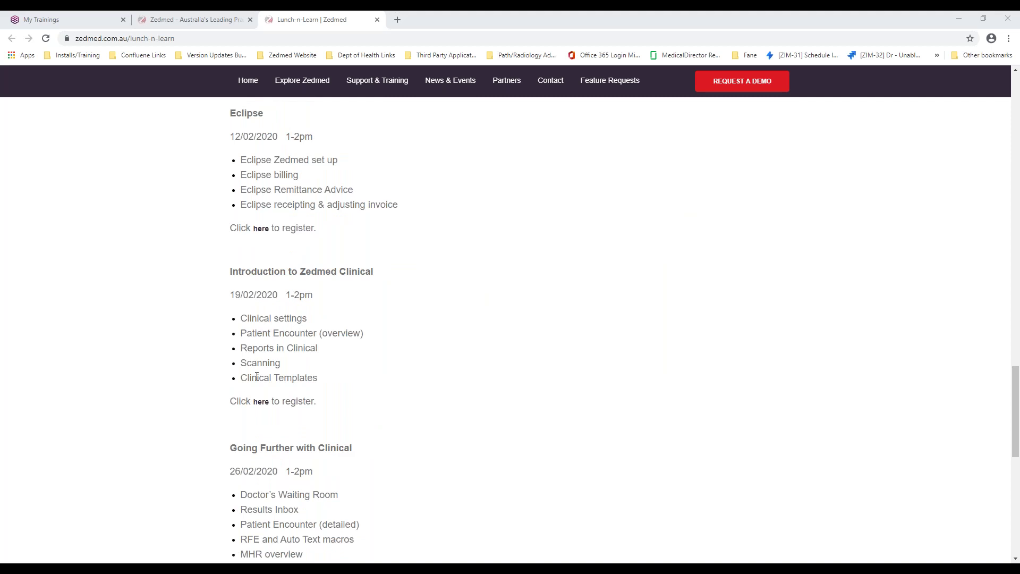
mouse_move(231, 232)
left_mouse_down()
mouse_move(330, 225)
mouse_move(221, 230)
left_mouse_up()
left_click(330, 228)
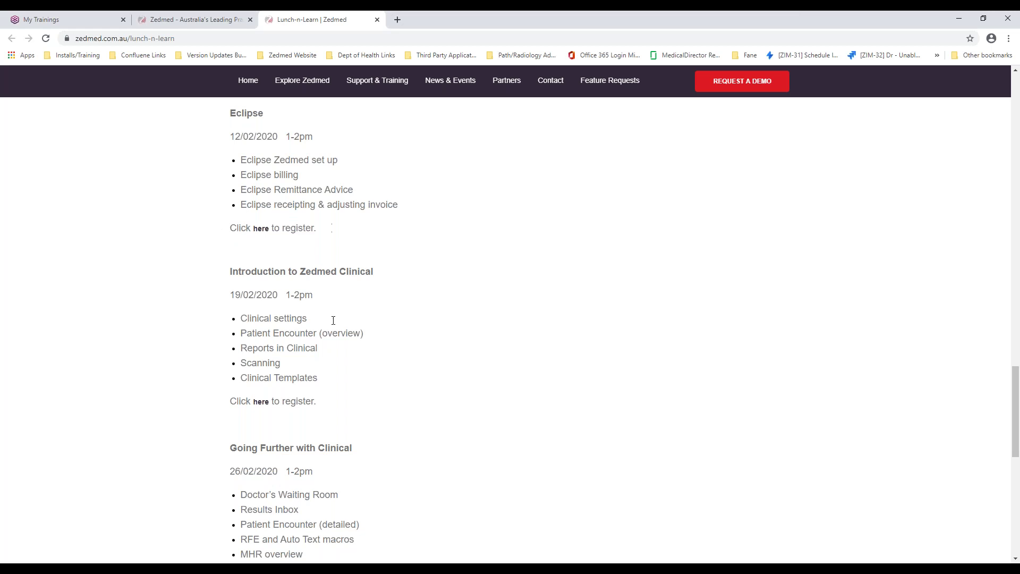
scroll(329, 446, "down", 7)
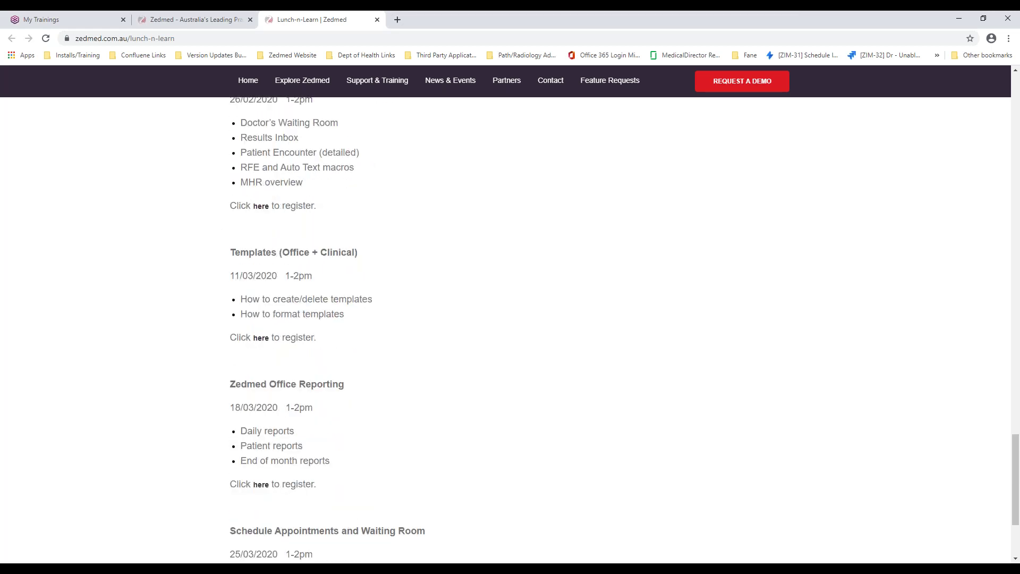
scroll(330, 484, "down", 3)
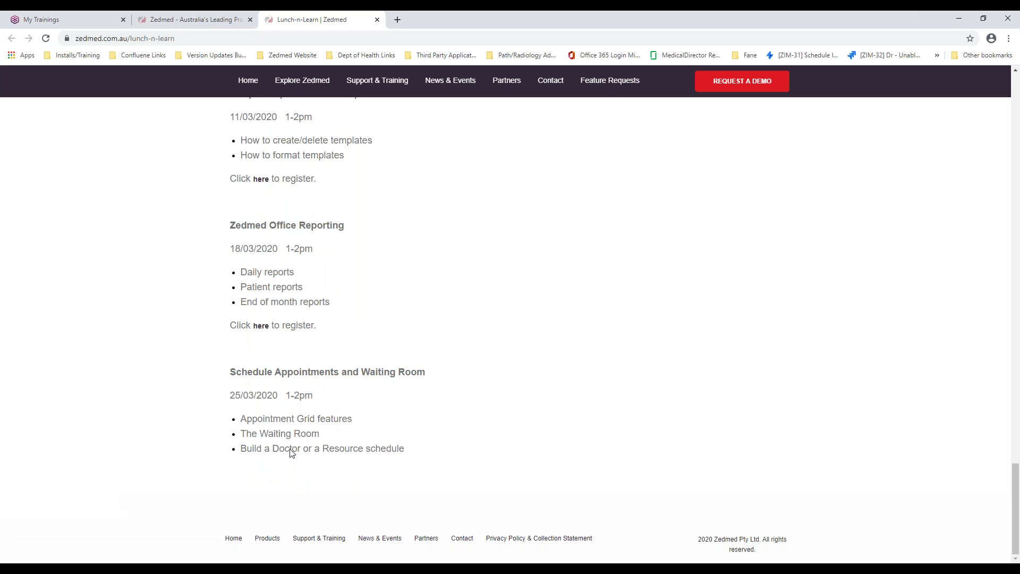
scroll(330, 381, "up", 5)
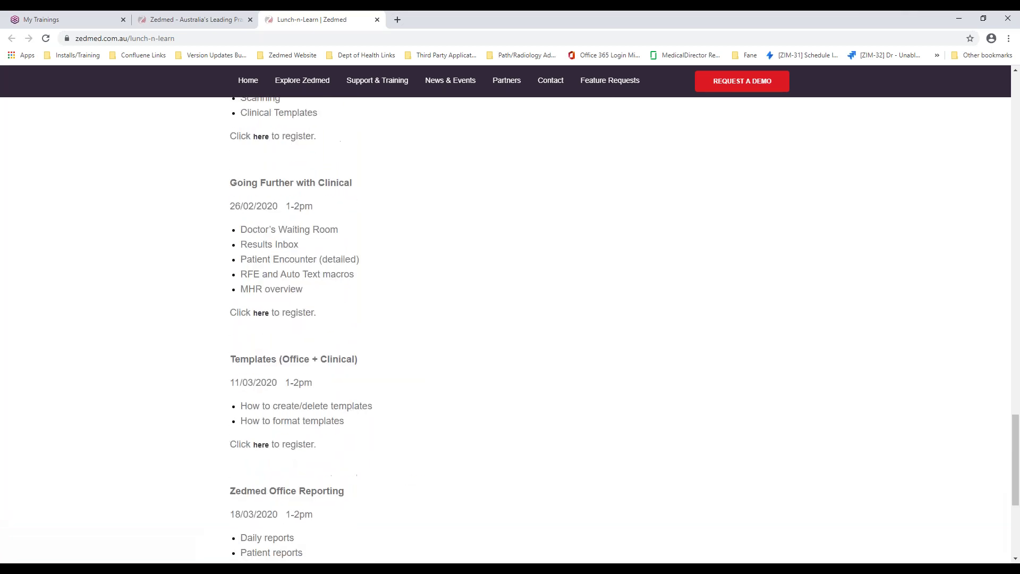
scroll(510, 329, "up", 9)
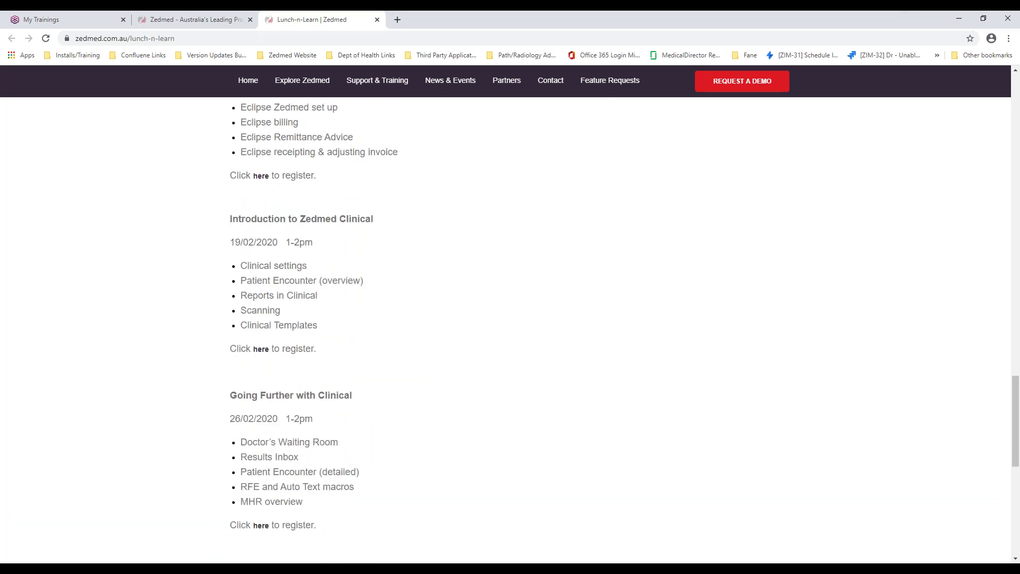
scroll(506, 329, "up", 13)
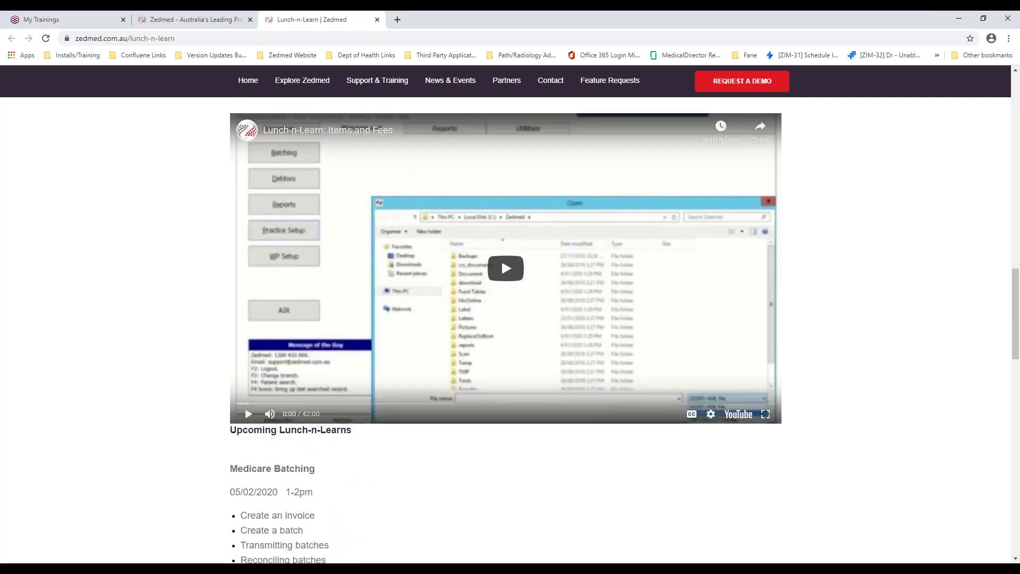
scroll(510, 329, "up", 4)
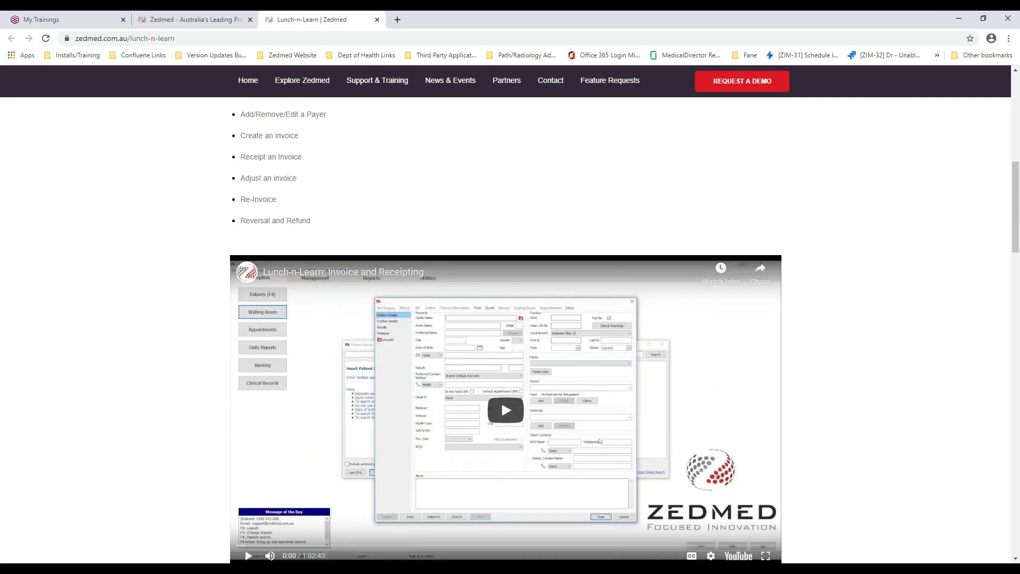
scroll(510, 330, "up", 8)
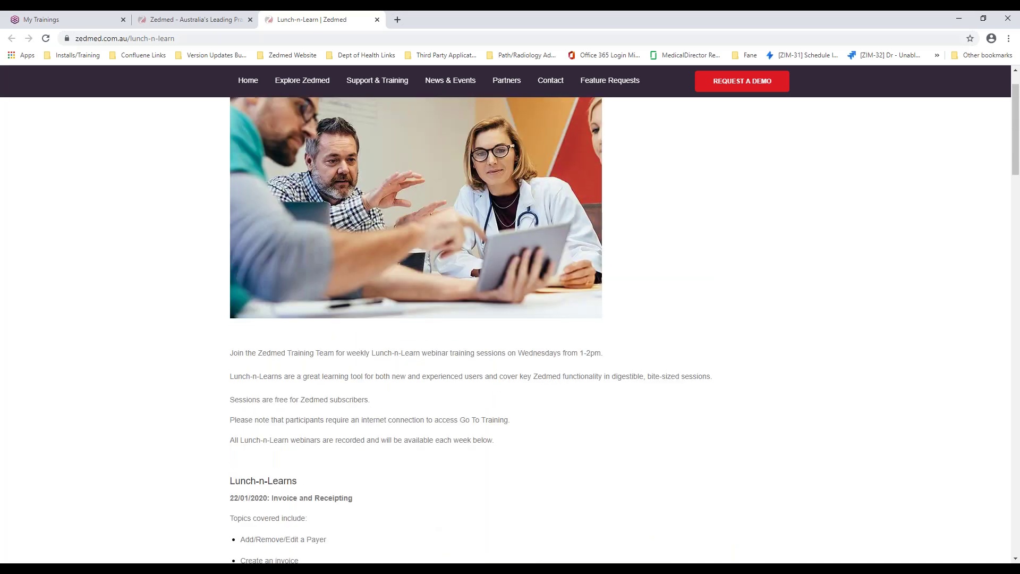
- Open the Feature Requests board to view the customer suggestions, and return to the Zedmed home page
mouse_move(293, 76)
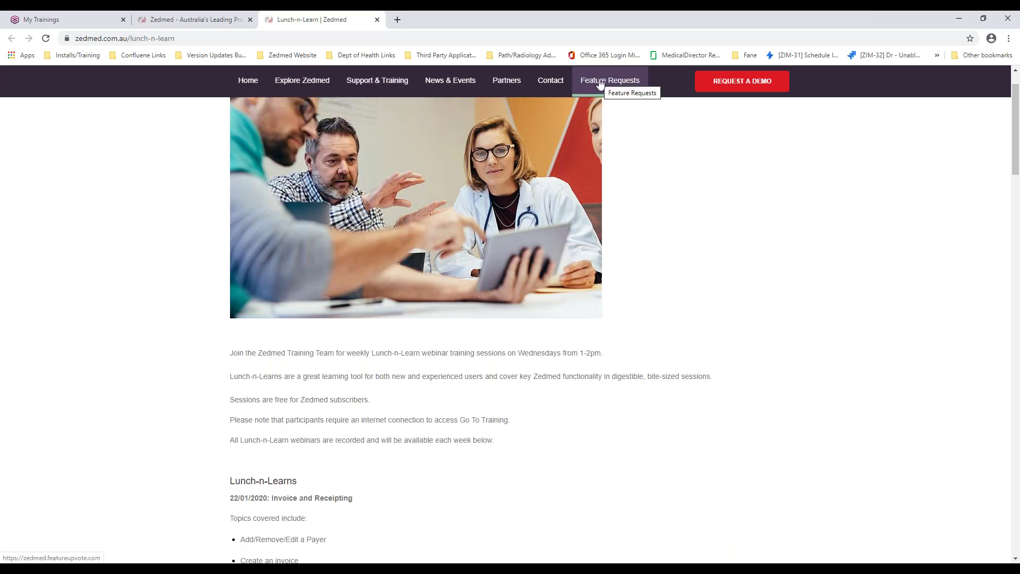
left_click(601, 84)
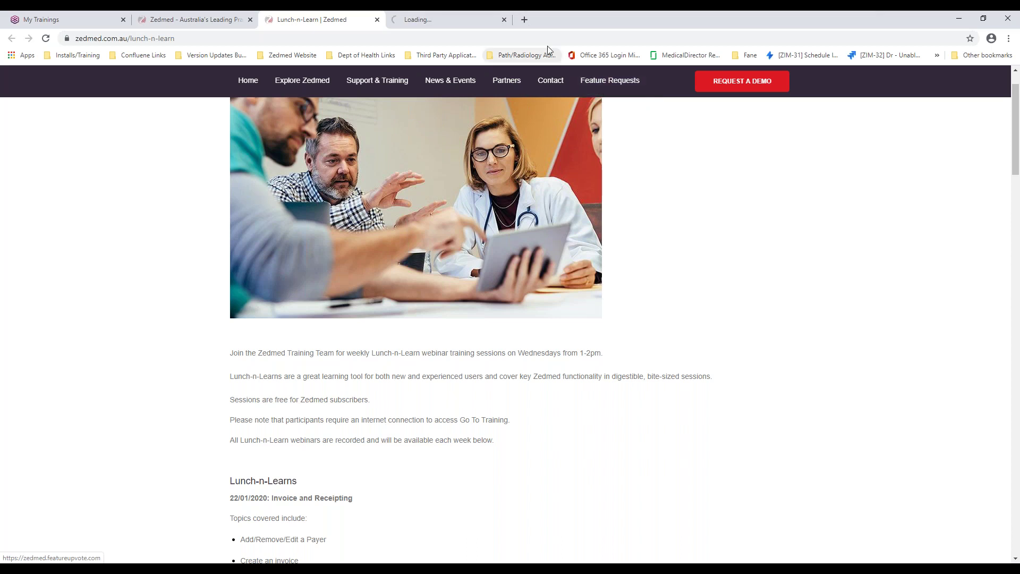
left_click(440, 17)
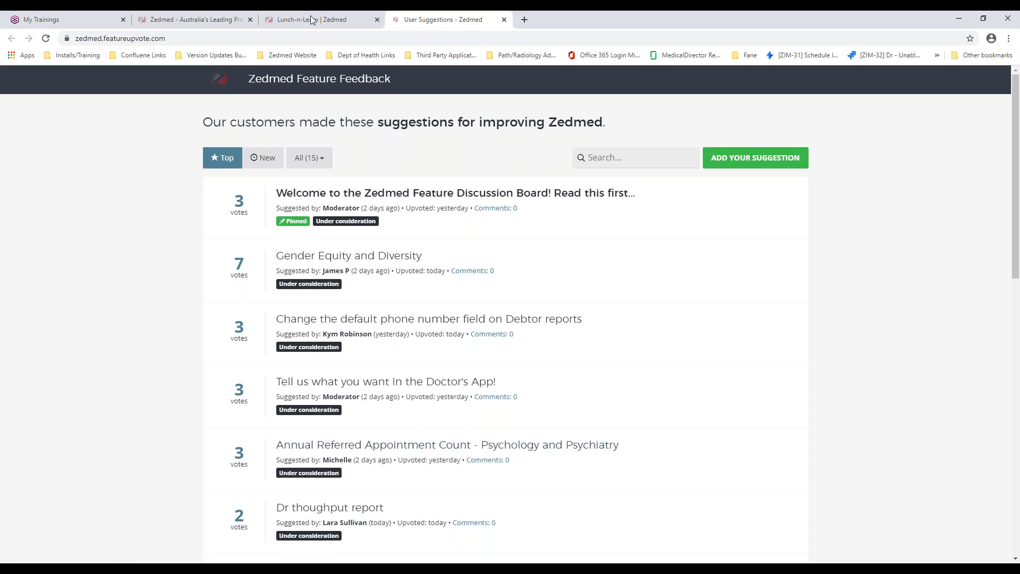
left_click(203, 21)
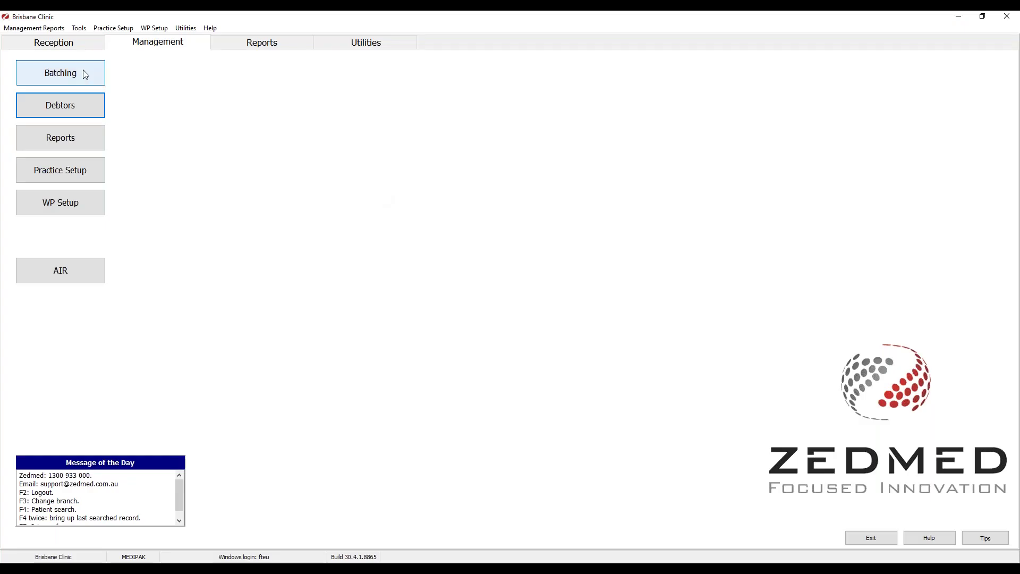
- Open the batch enquiry, list doctor GC's outstanding Medicare batches at Brisbane Clinic, and mark the transmitted batch D0005
left_click(84, 74)
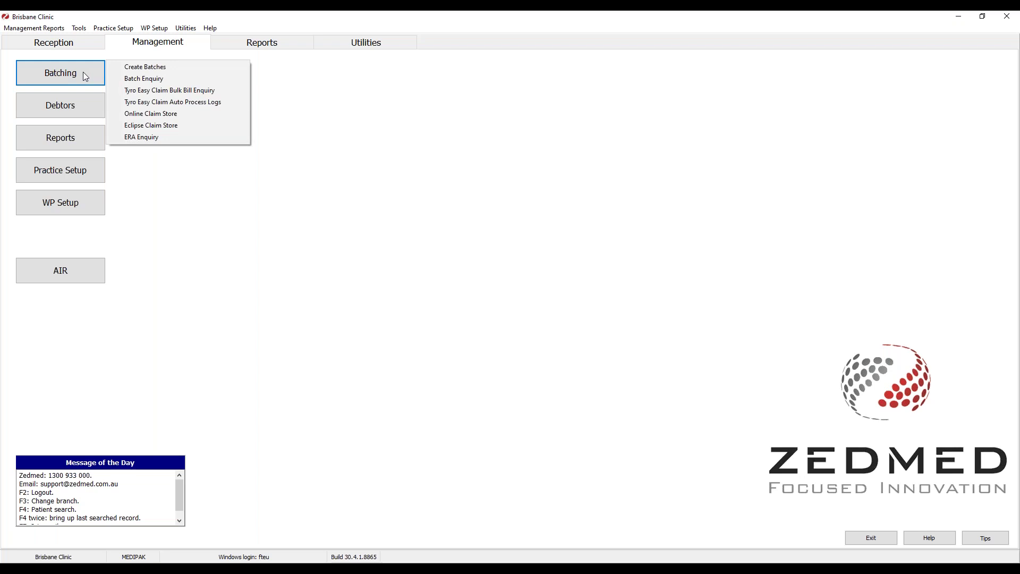
left_click(136, 80)
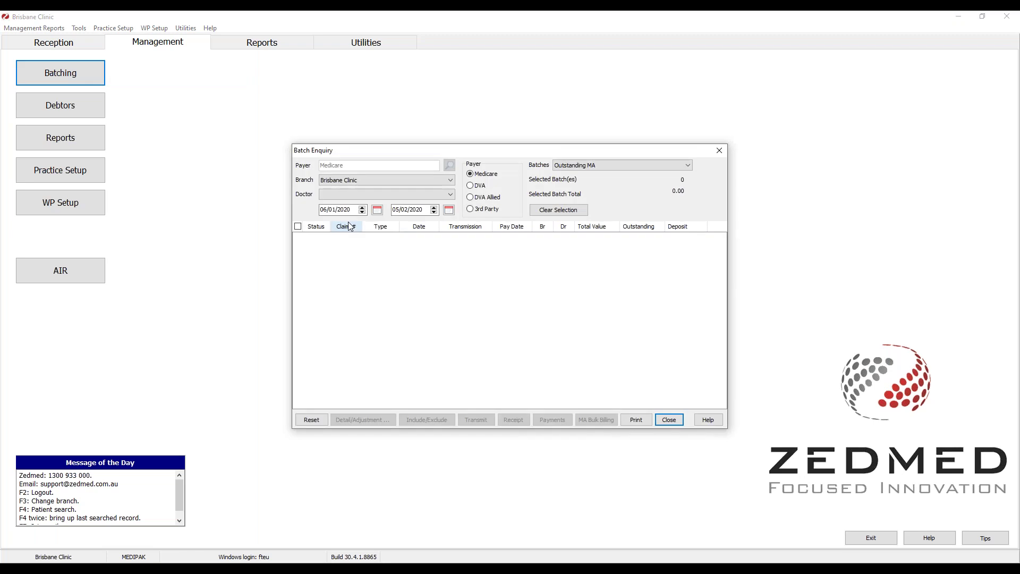
left_click(348, 195)
left_click(347, 211)
left_click(346, 260)
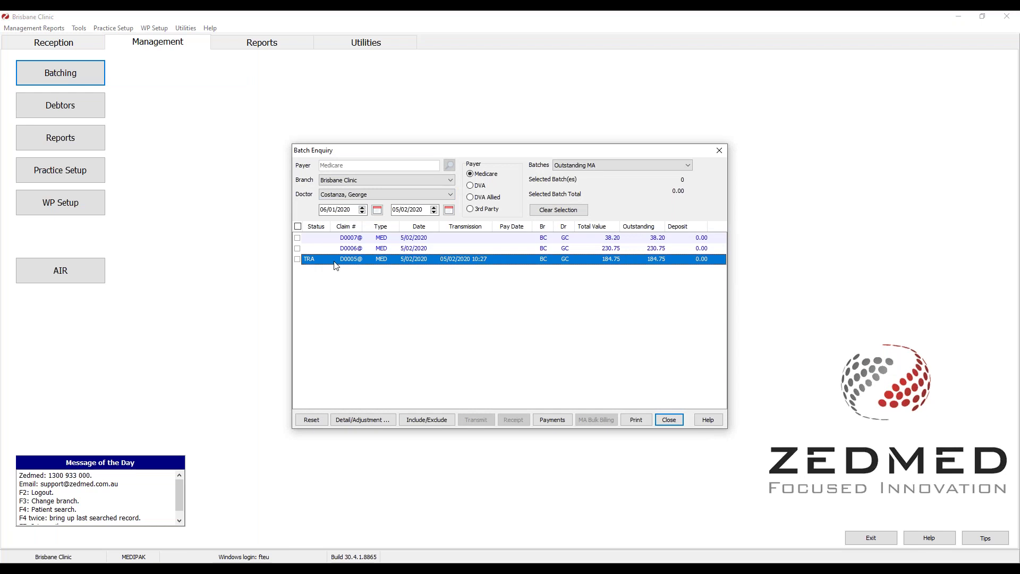
left_click(298, 260)
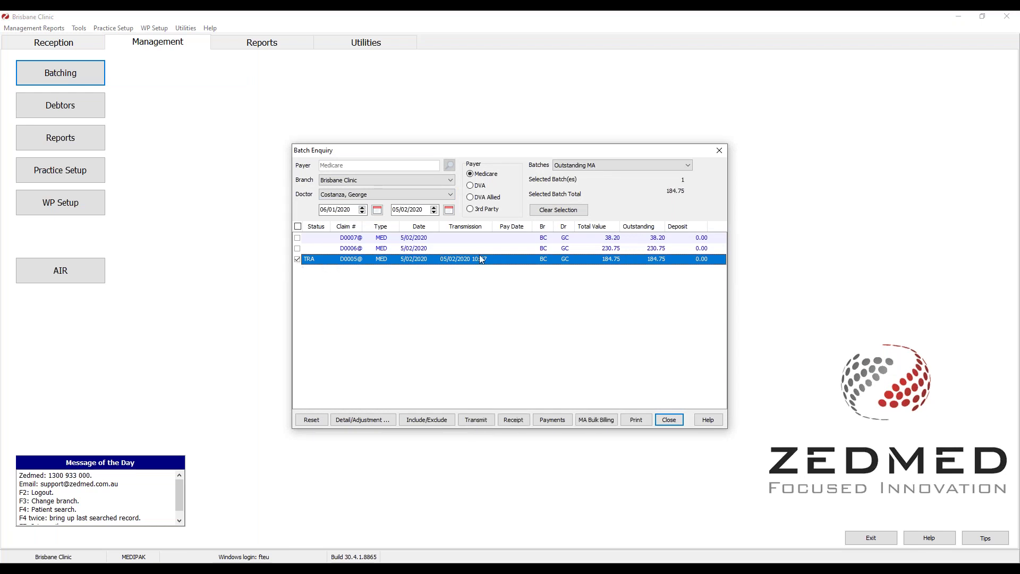
- Inspect the services on invoice 48 in the details of batch D0005, select item 23, and leave the adjustment without changes
left_click(368, 420)
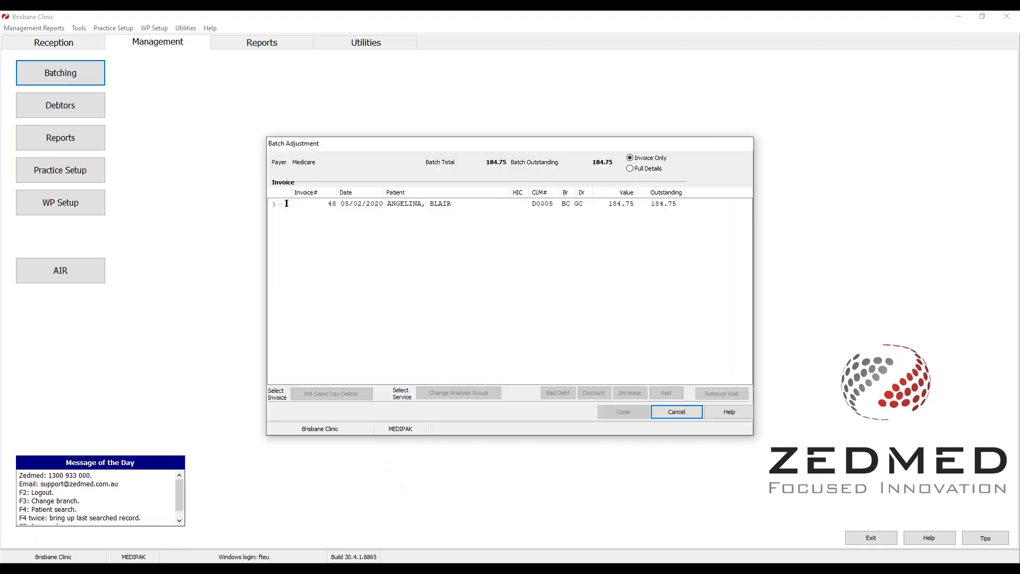
double_click(388, 206)
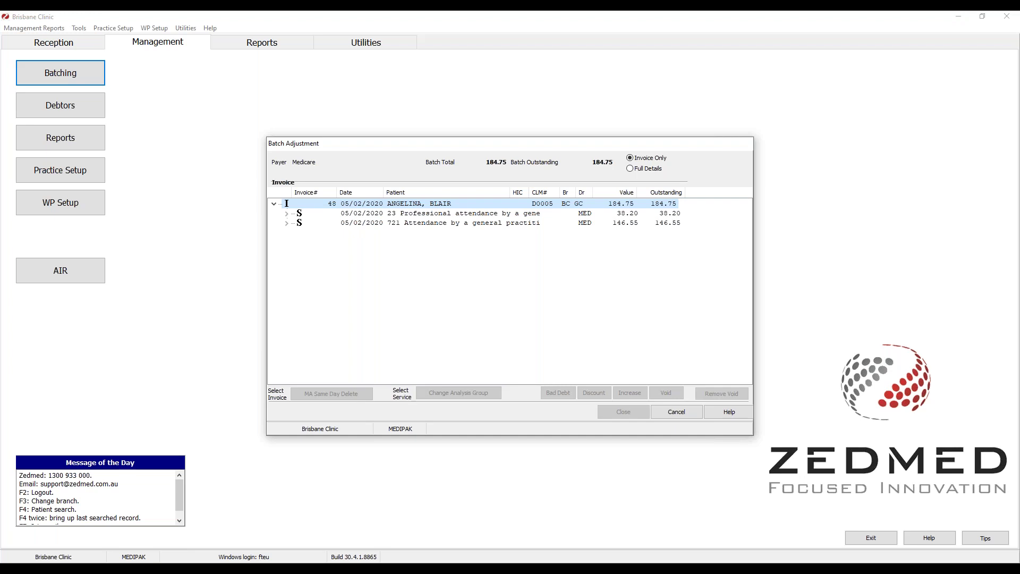
left_click(351, 214)
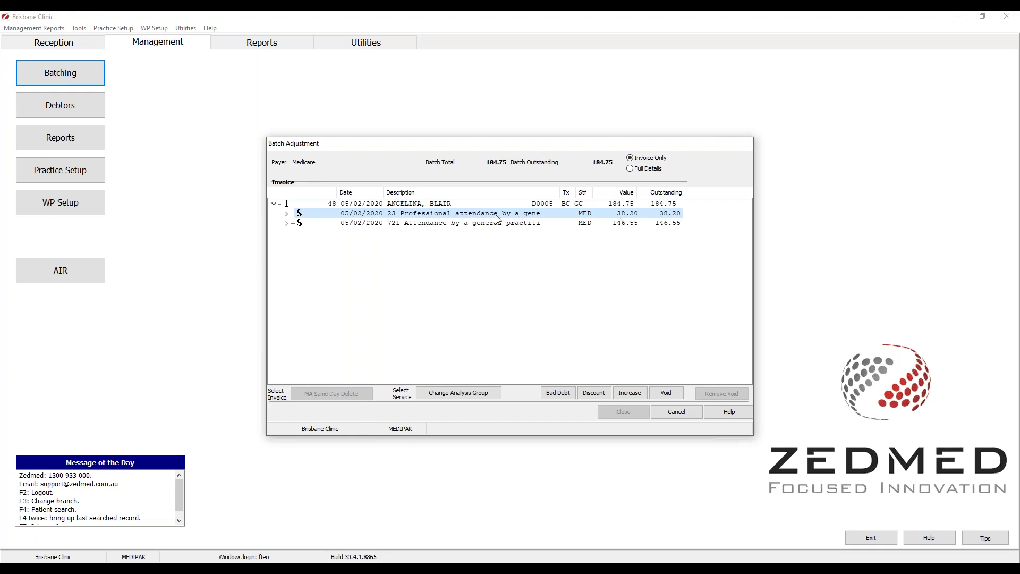
left_click(681, 413)
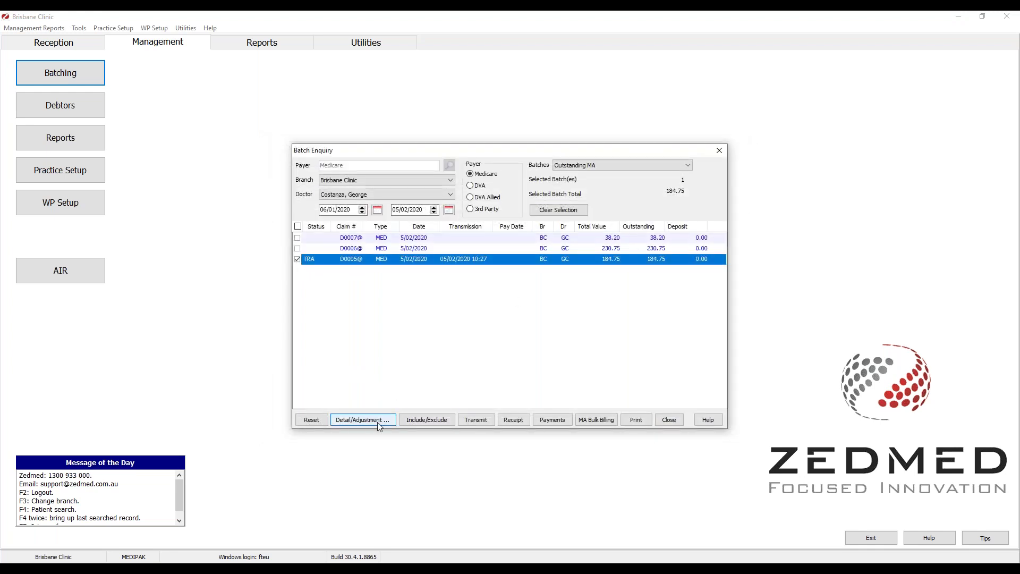
- Increase service item 23 on invoice 48 in batch D0005 by 0.80 and save the batch adjustment
left_click(366, 421)
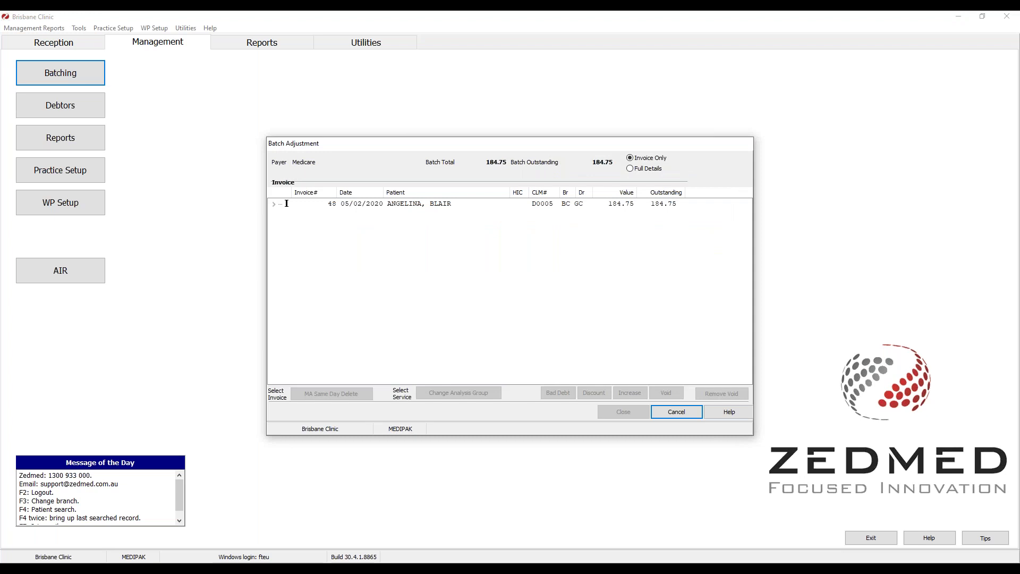
mouse_move(374, 142)
left_mouse_down()
mouse_move(362, 232)
mouse_move(365, 152)
left_mouse_up()
left_click(308, 220)
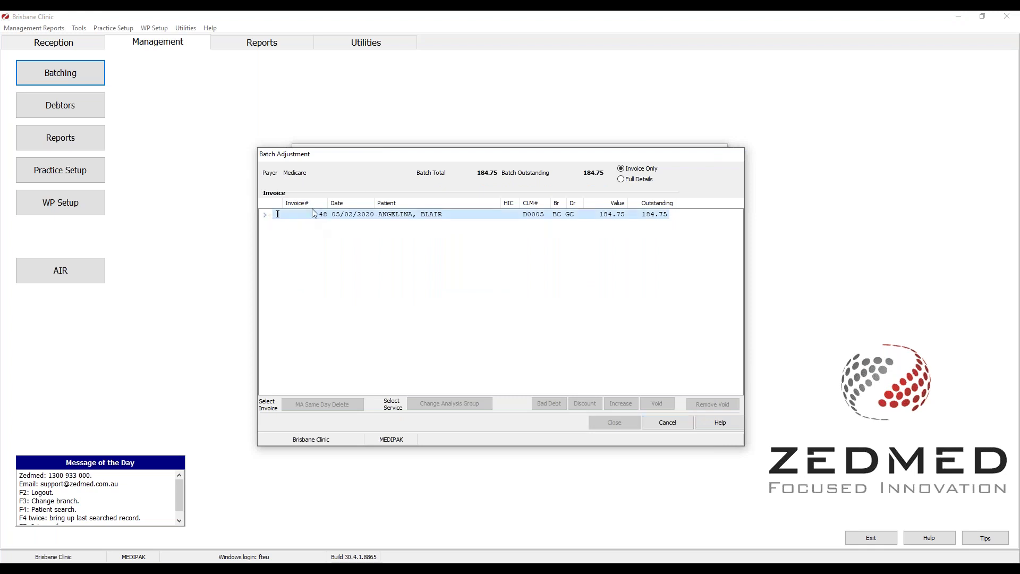
left_click(266, 216)
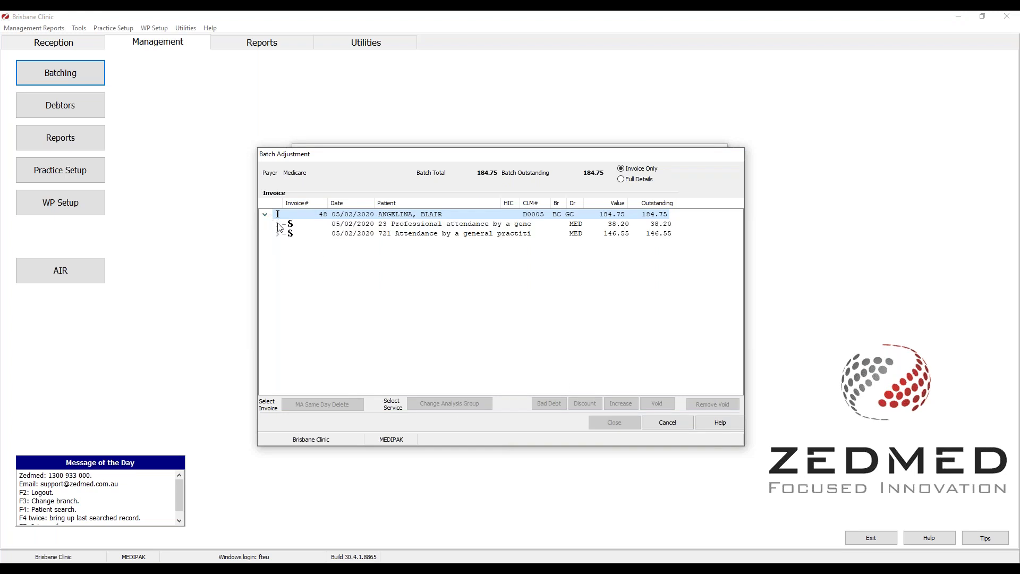
left_click(376, 225)
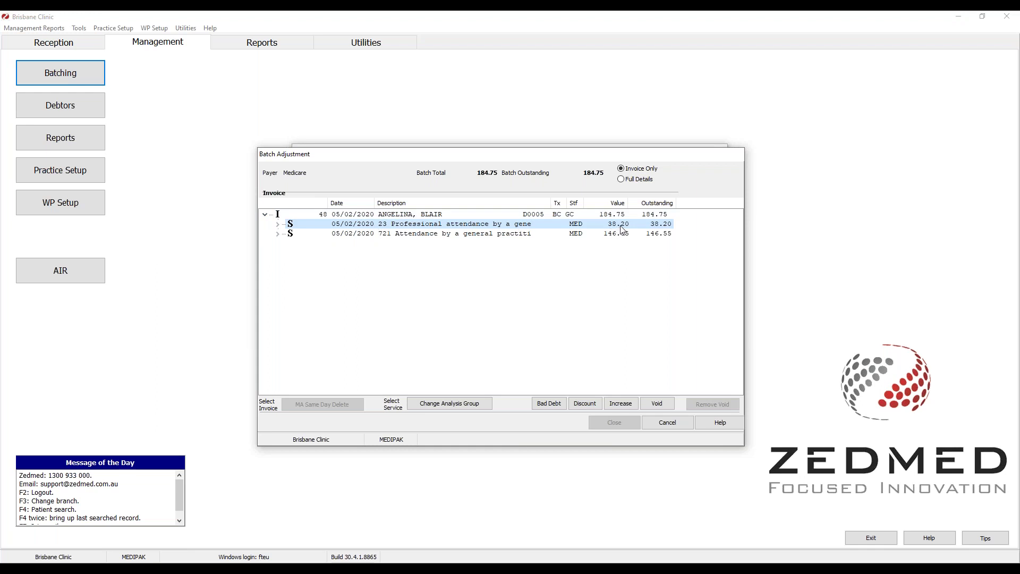
left_click(622, 405)
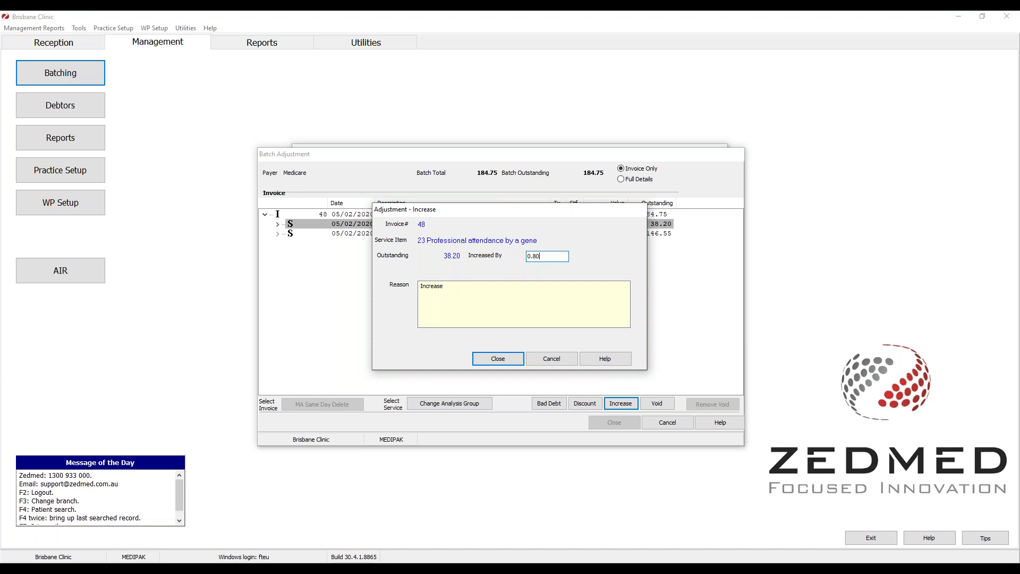
left_click(496, 359)
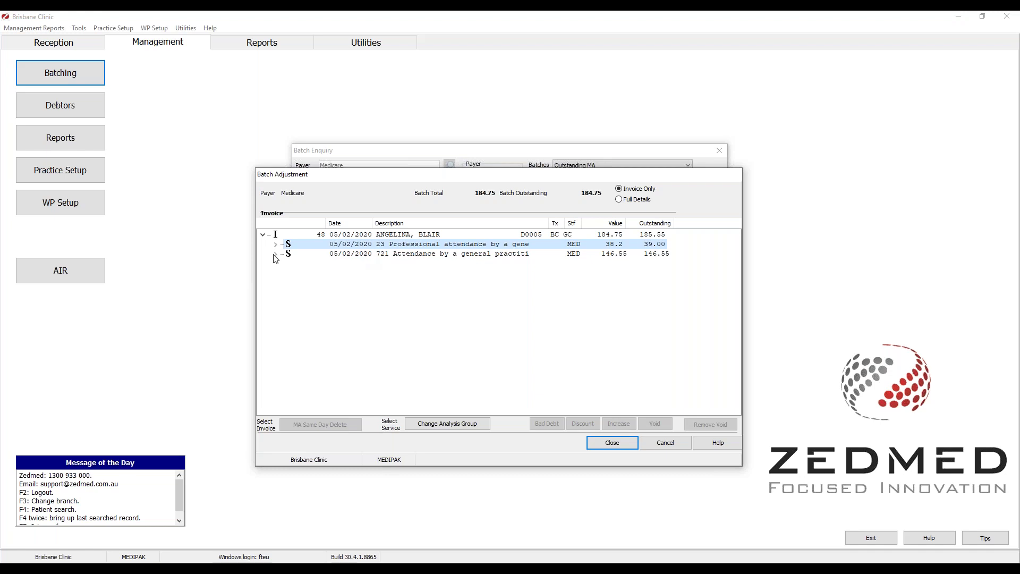
left_click(276, 255)
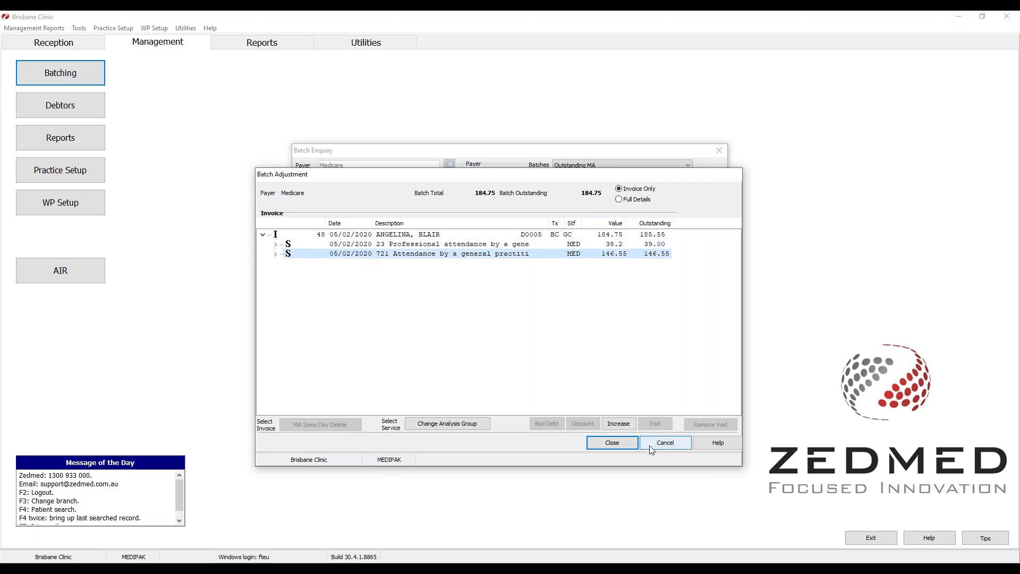
left_click(612, 443)
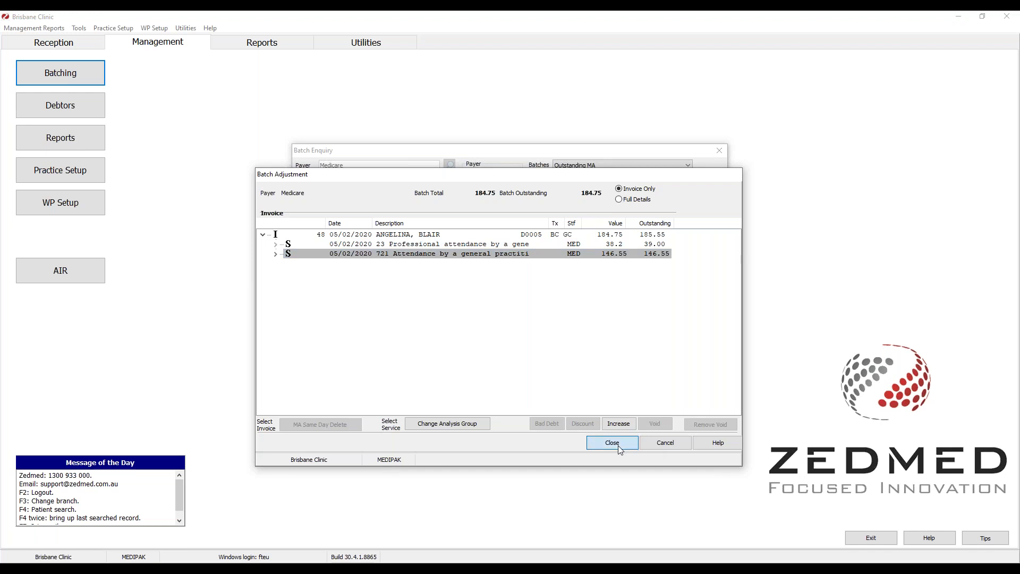
left_click(531, 261)
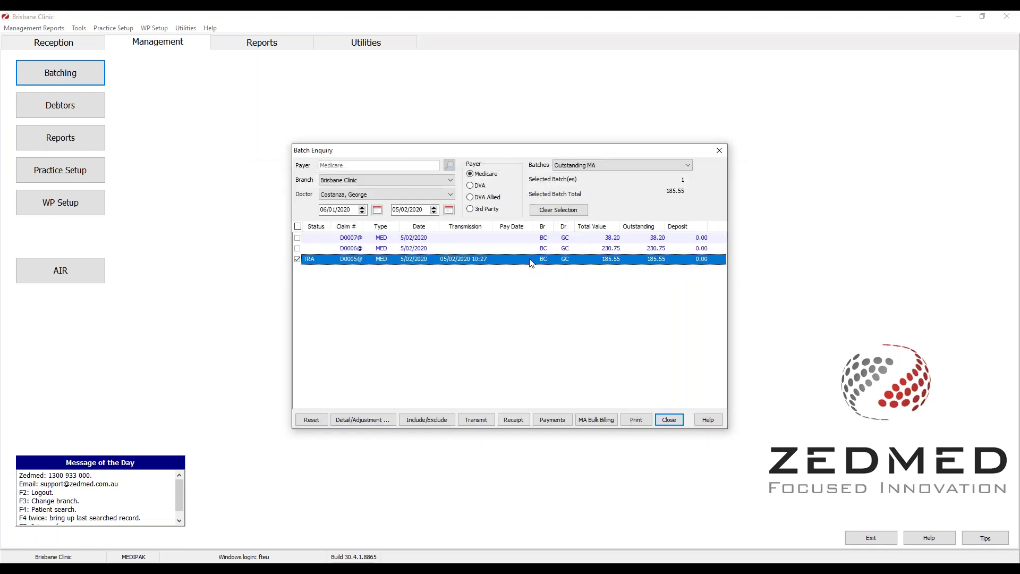
- Discount service item 23 on invoice 48 by 0.80, check the item's transaction history, and save the batch adjustment
left_click(362, 419)
left_click(275, 205)
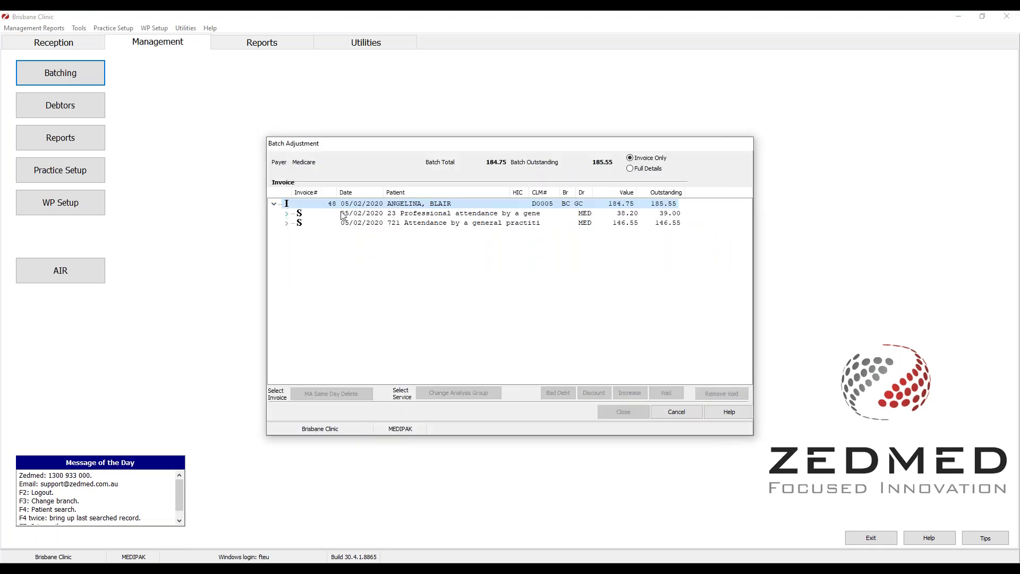
left_click(370, 215)
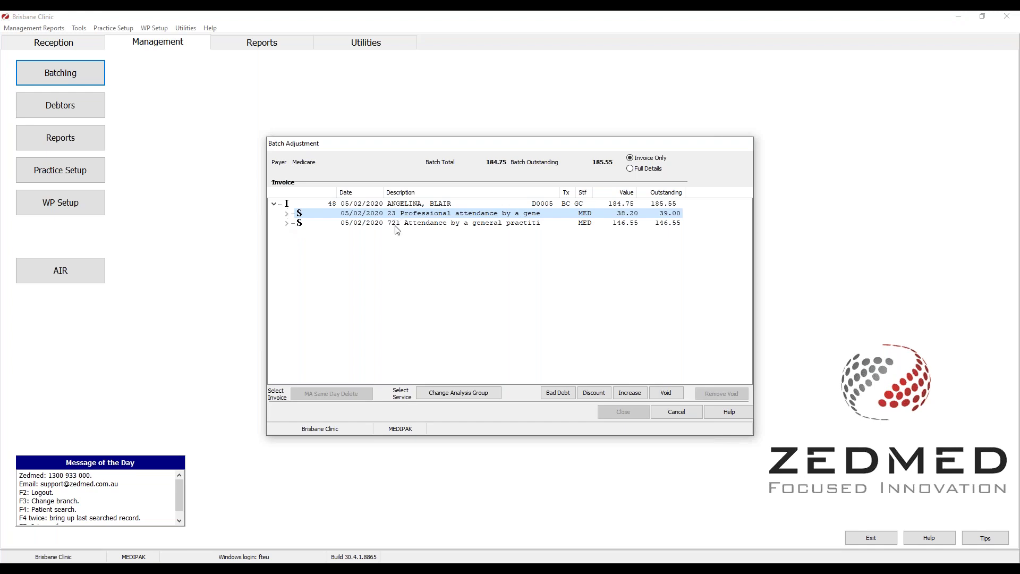
left_click(603, 394)
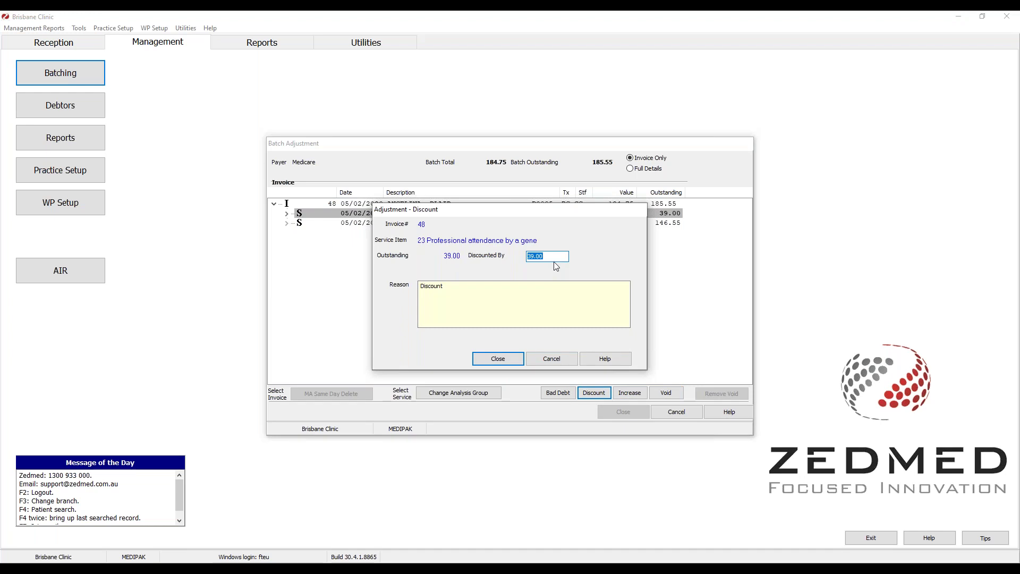
type("0.80")
left_click(497, 366)
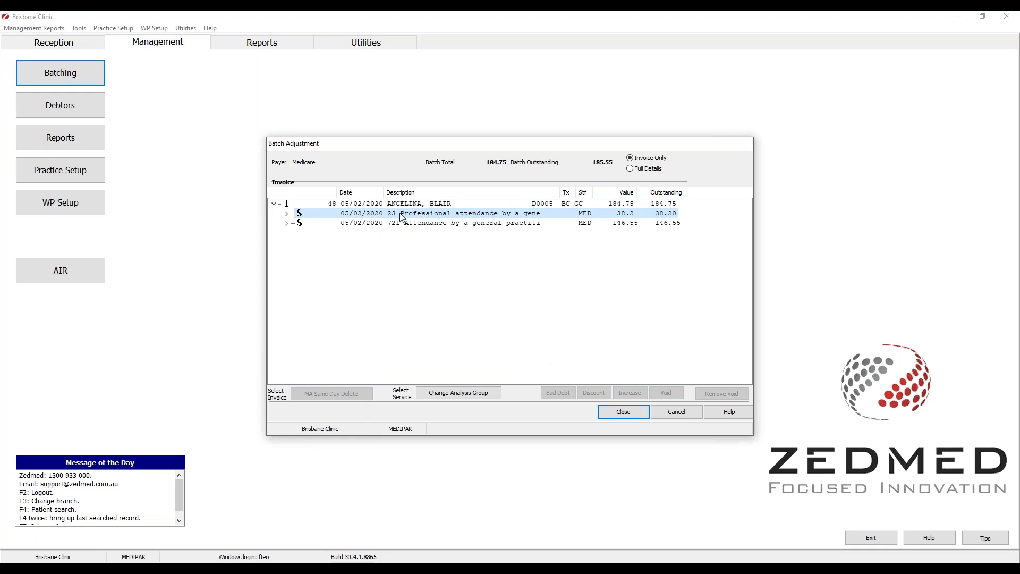
left_click(287, 215)
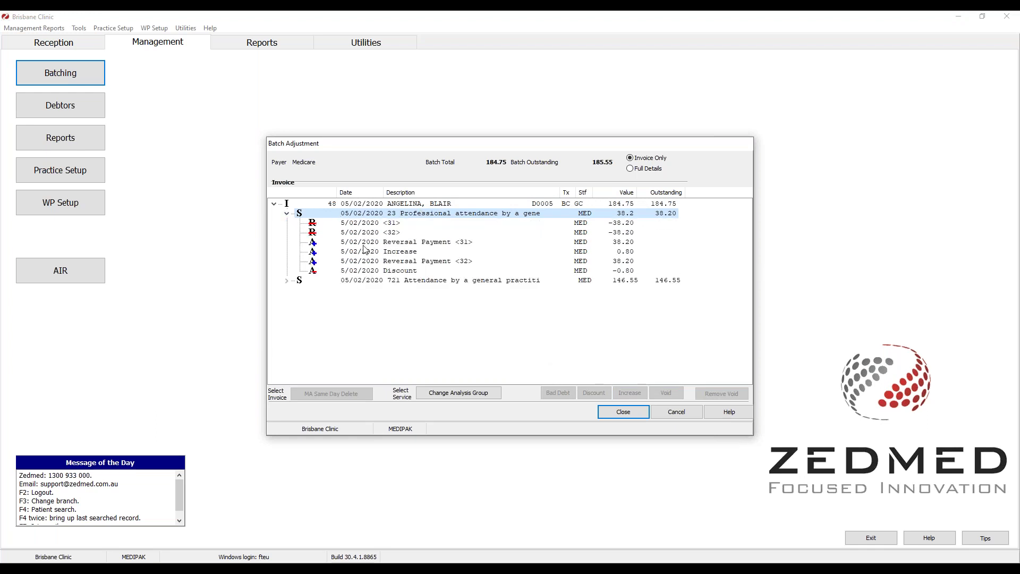
left_click(287, 213)
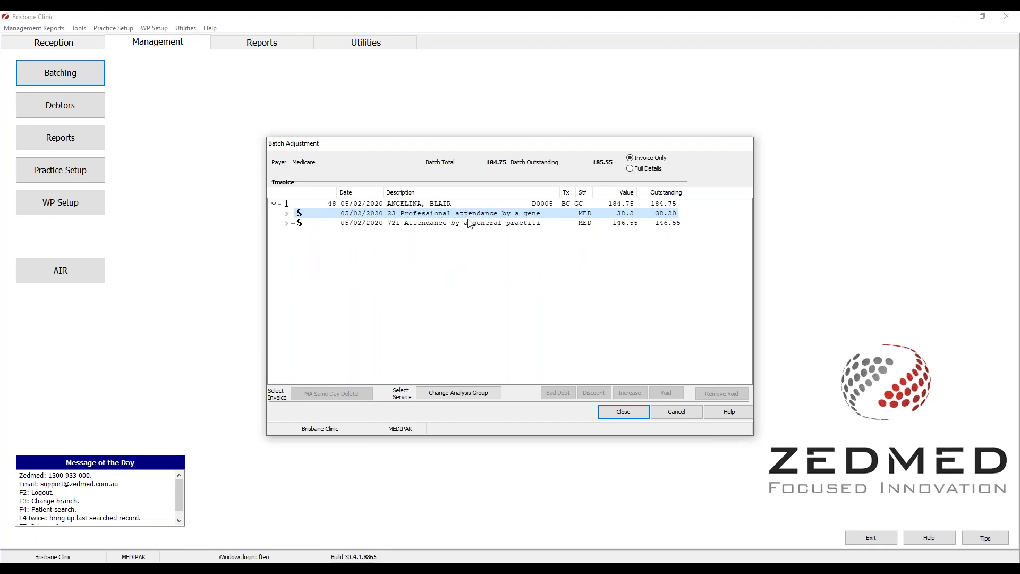
left_click(633, 417)
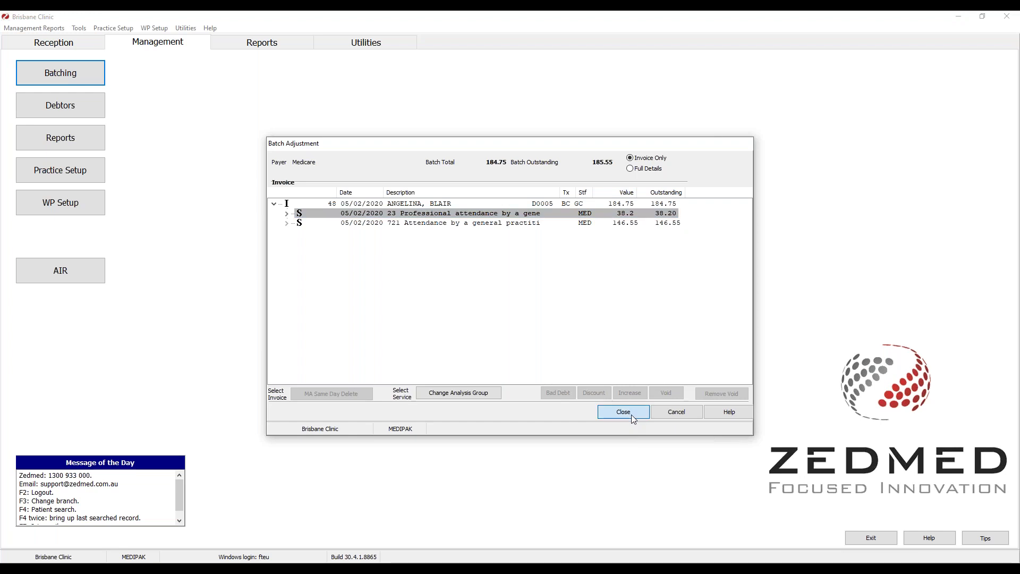
left_click(381, 227)
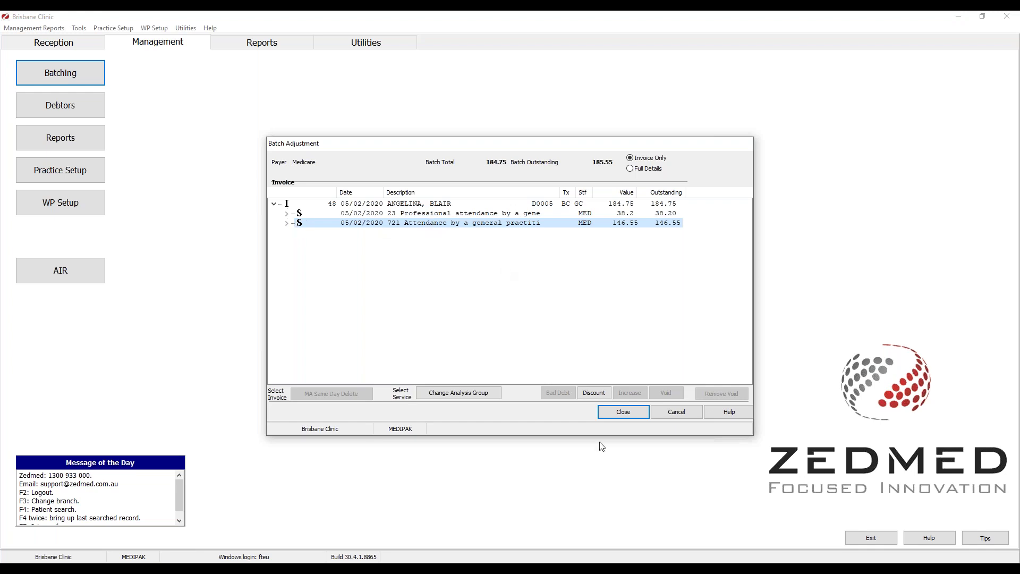
left_click(623, 413)
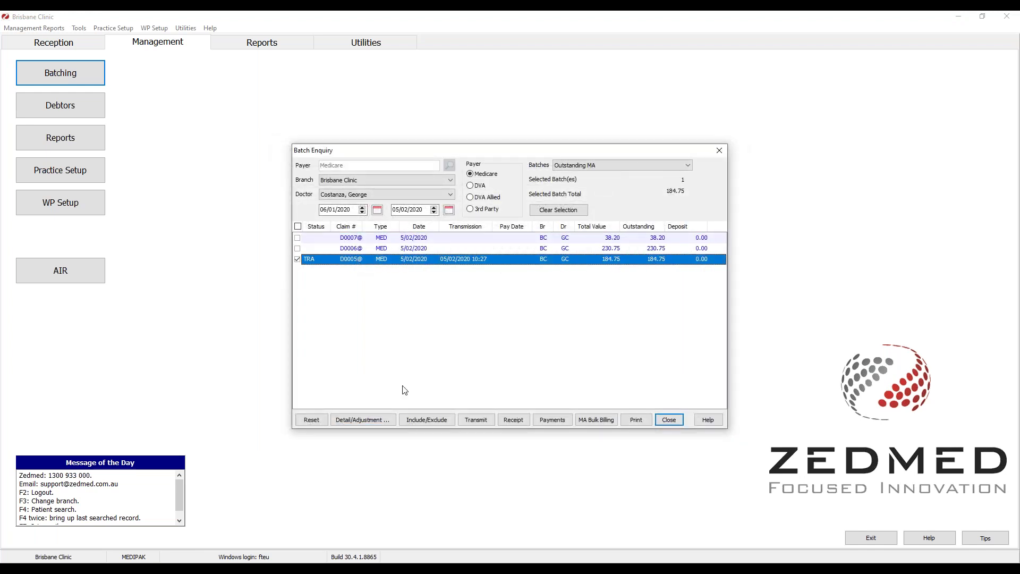
- Void service item 721 on invoice 48 in batch D0005 with the reason "Void the Service" and save the adjustment
left_click(364, 420)
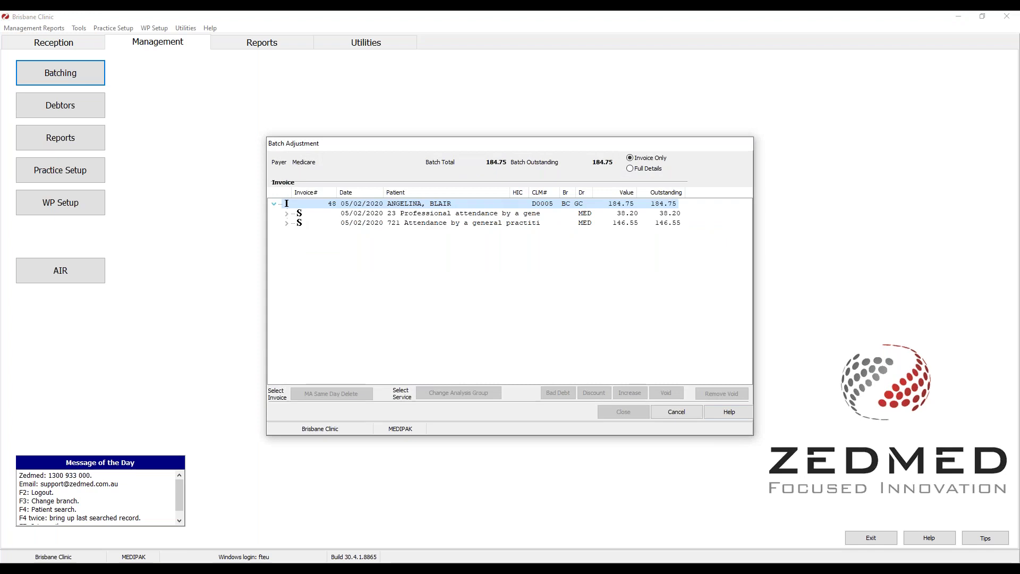
left_click(366, 224)
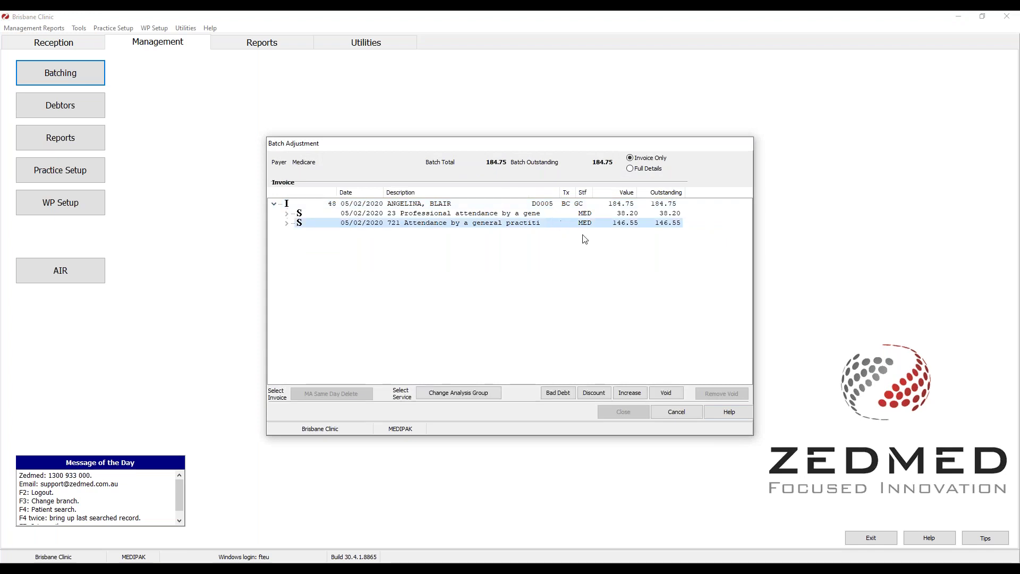
left_click(666, 393)
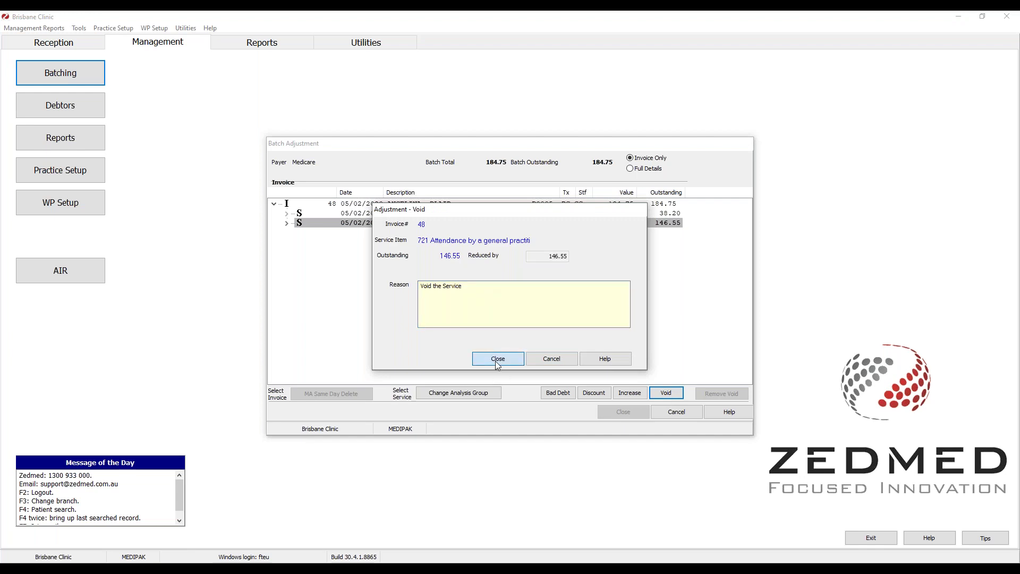
left_click(497, 361)
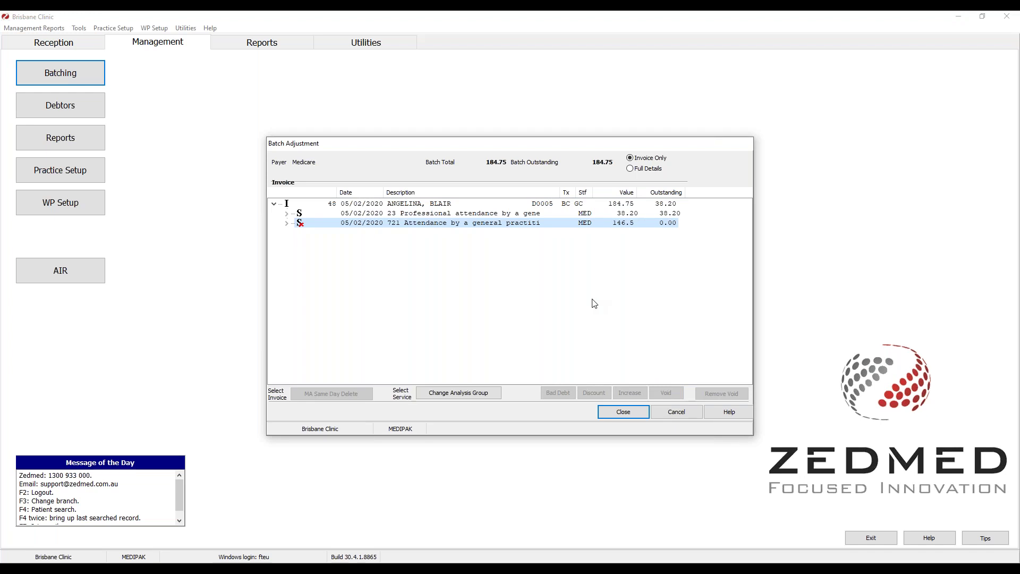
left_click(625, 413)
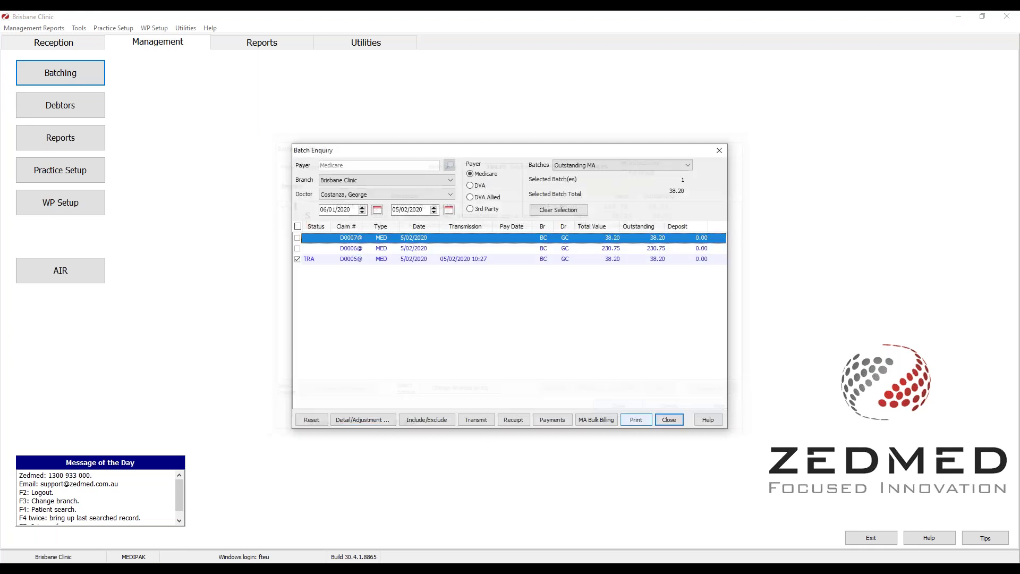
- Receipt batch D0005 as a Medicare direct deposit of 38.20 and allocate the payment
left_click(360, 261)
left_click(298, 260)
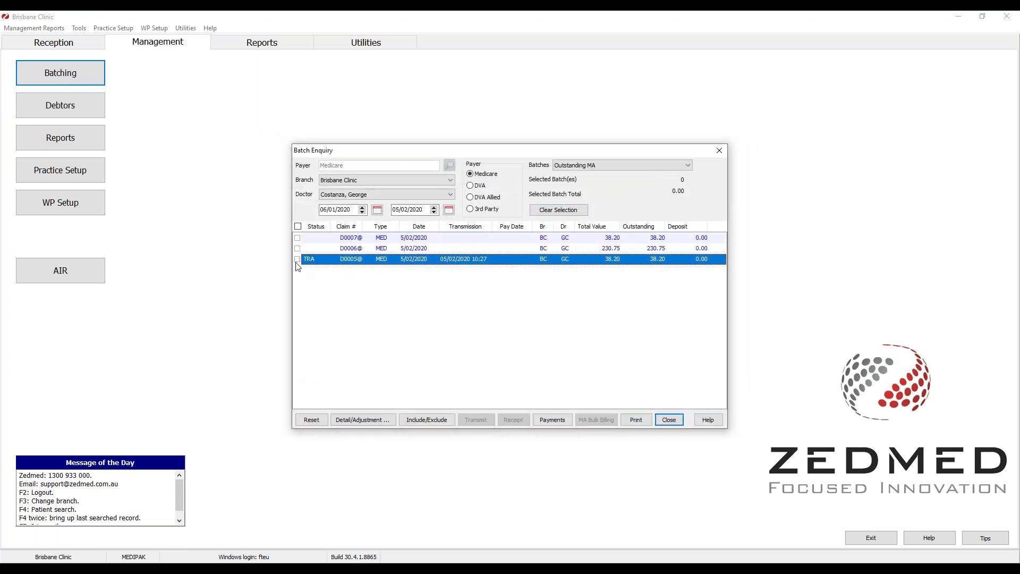
left_click(298, 260)
left_click(514, 420)
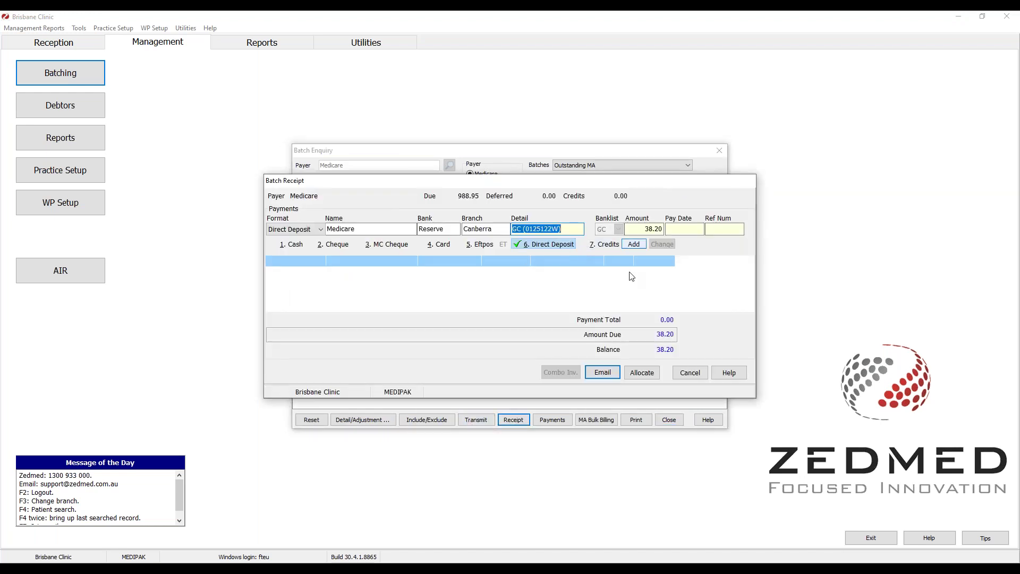
left_click(644, 374)
left_click(591, 311)
left_click(589, 311)
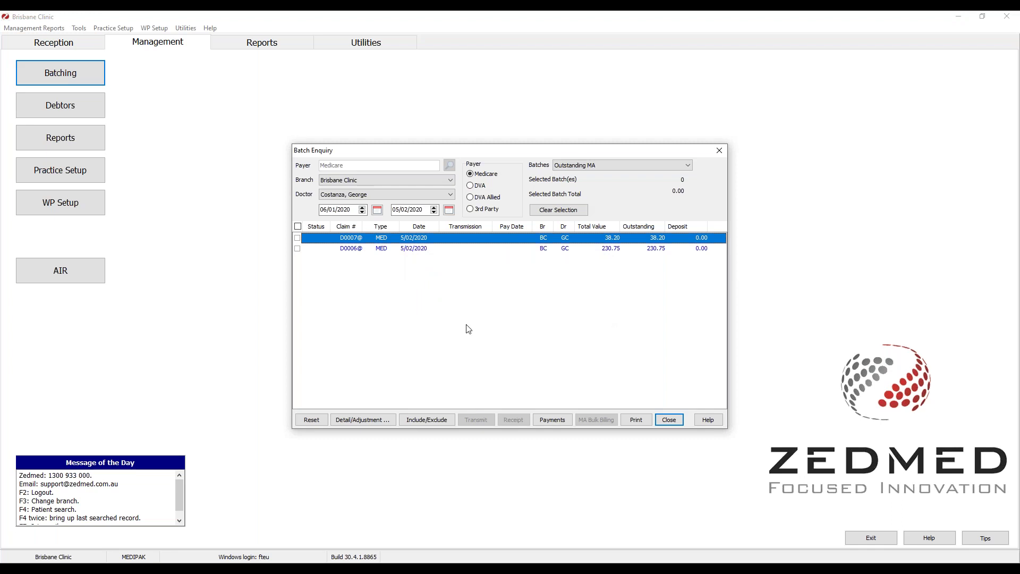
- List the paid Medicare batches, mark batch D0005, and inspect the services on its invoice 48
left_click(608, 165)
left_click(608, 227)
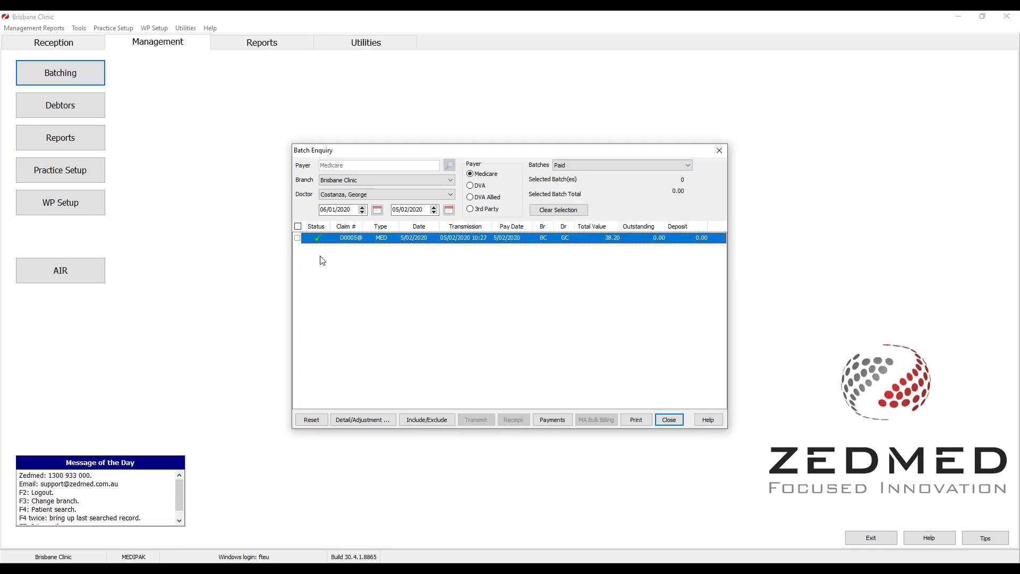
left_click(298, 237)
left_click(363, 420)
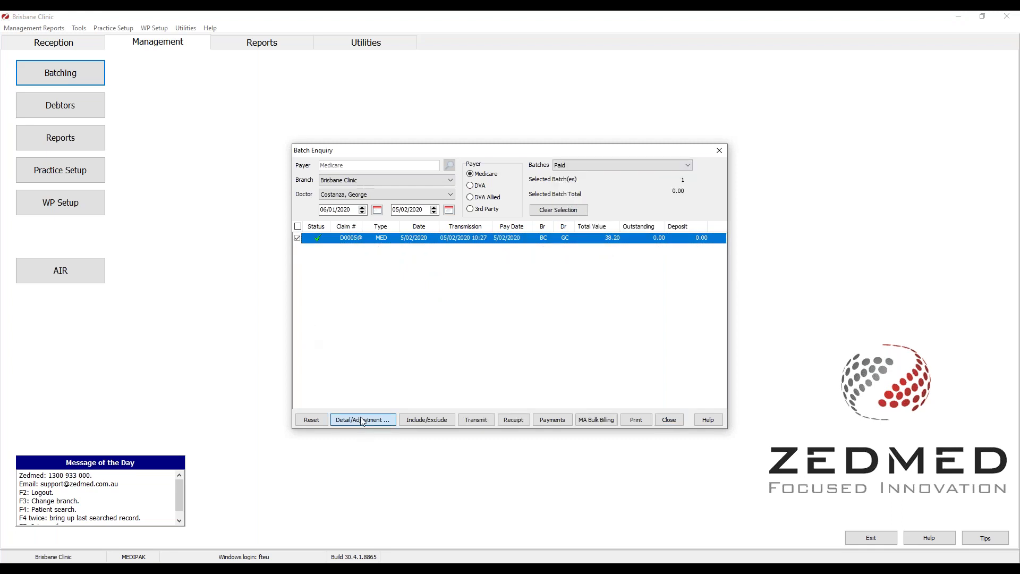
left_click(274, 203)
left_click(355, 214)
left_click(358, 222)
left_click(354, 205)
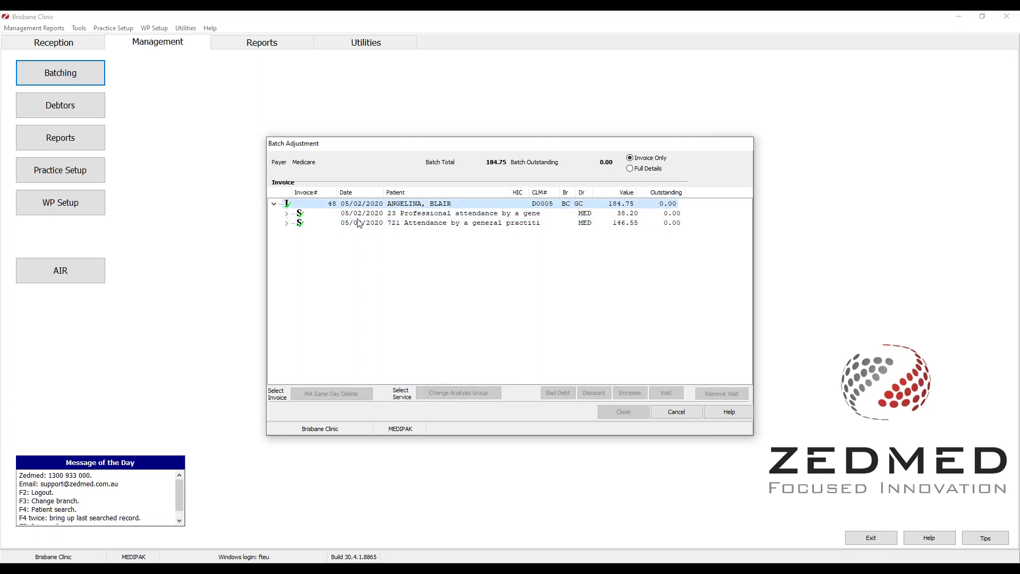
left_click(677, 413)
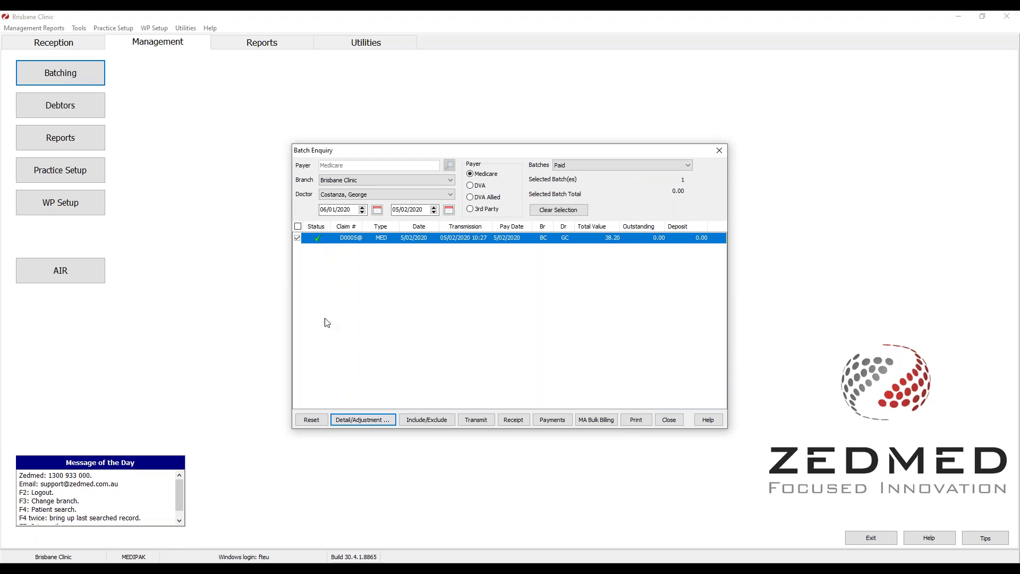
- Reopen the details of batch D0005 and review the transaction history of item 23 on invoice 48
left_click(366, 419)
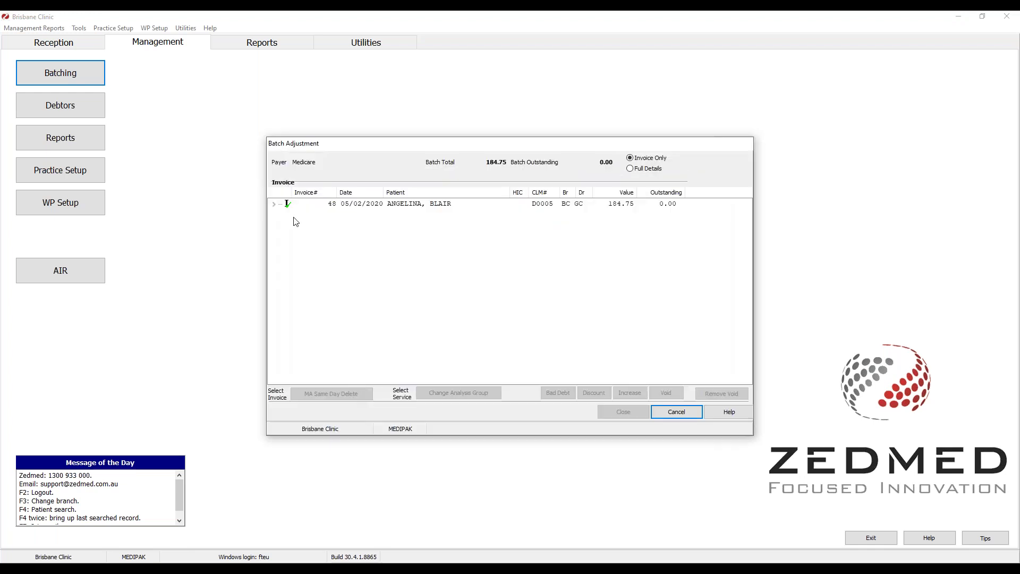
left_click(274, 204)
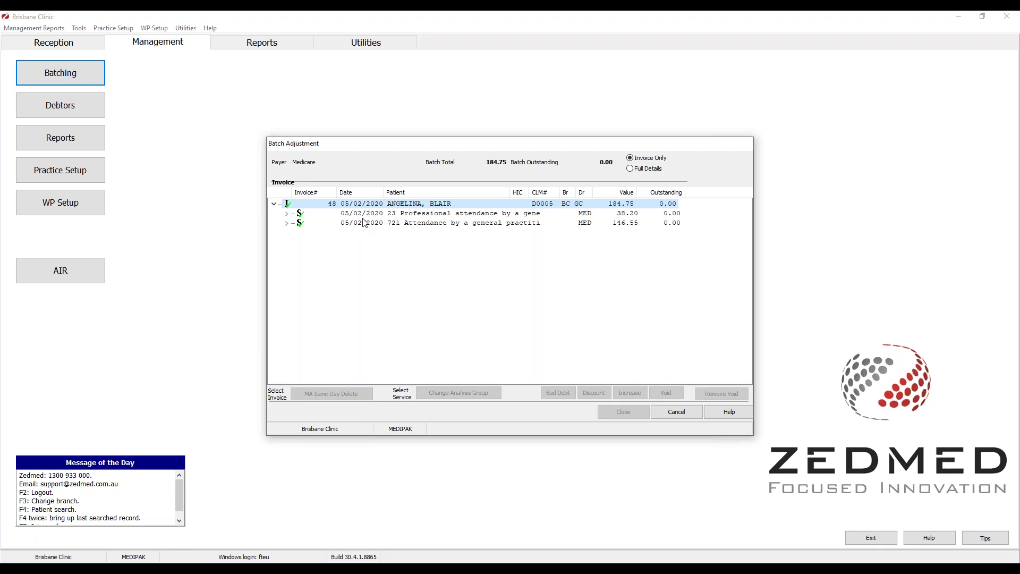
left_click(287, 214)
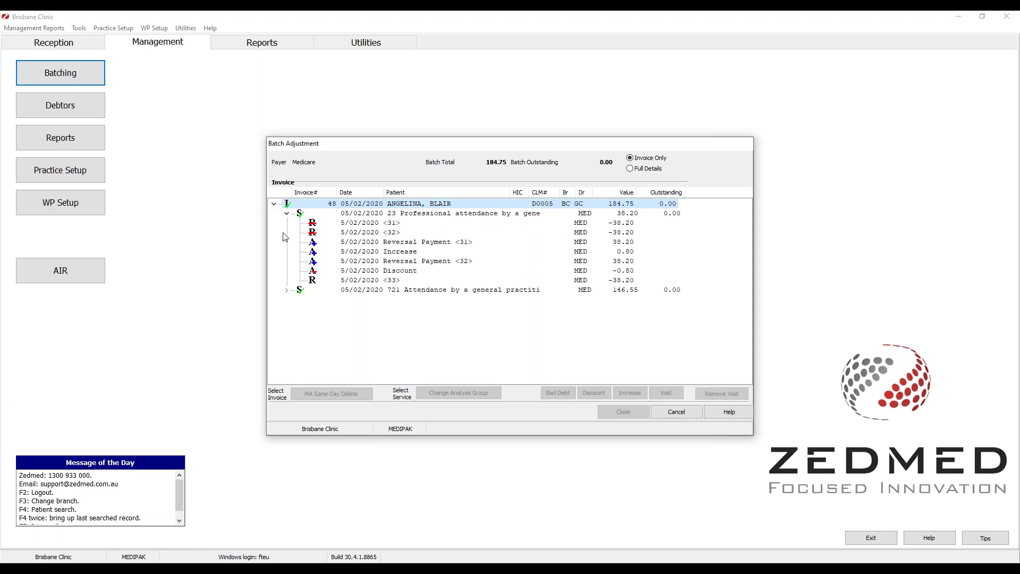
left_click(287, 214)
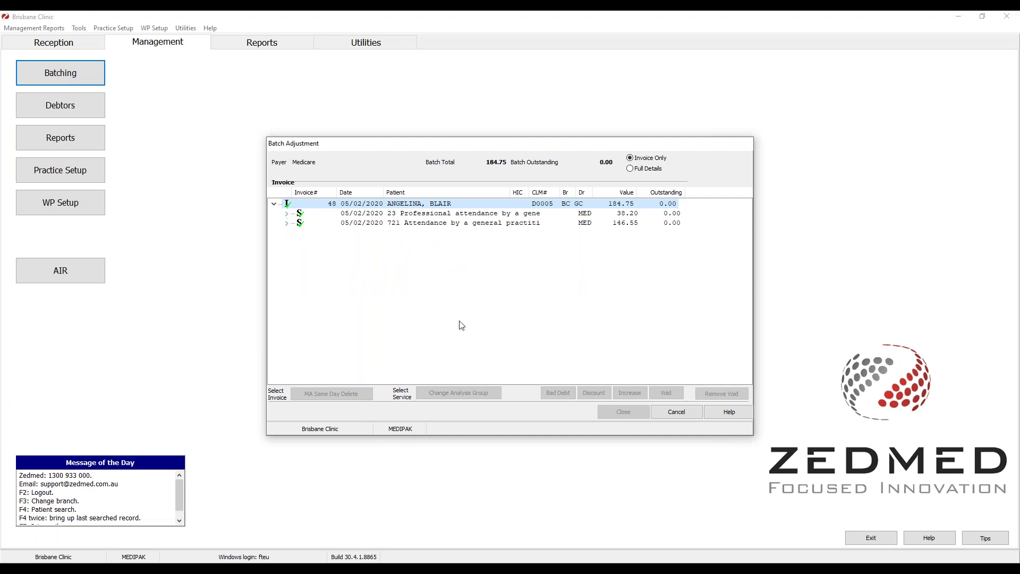
left_click(675, 412)
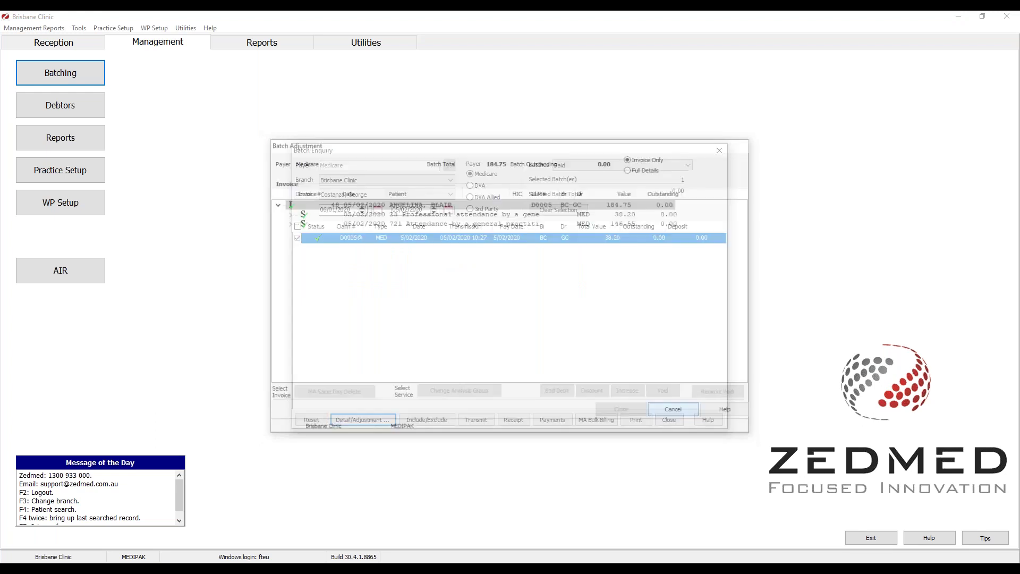
- View the Medicare payments, select receipt 33, and leave the payment and batch enquiries without reversing it
left_click(550, 420)
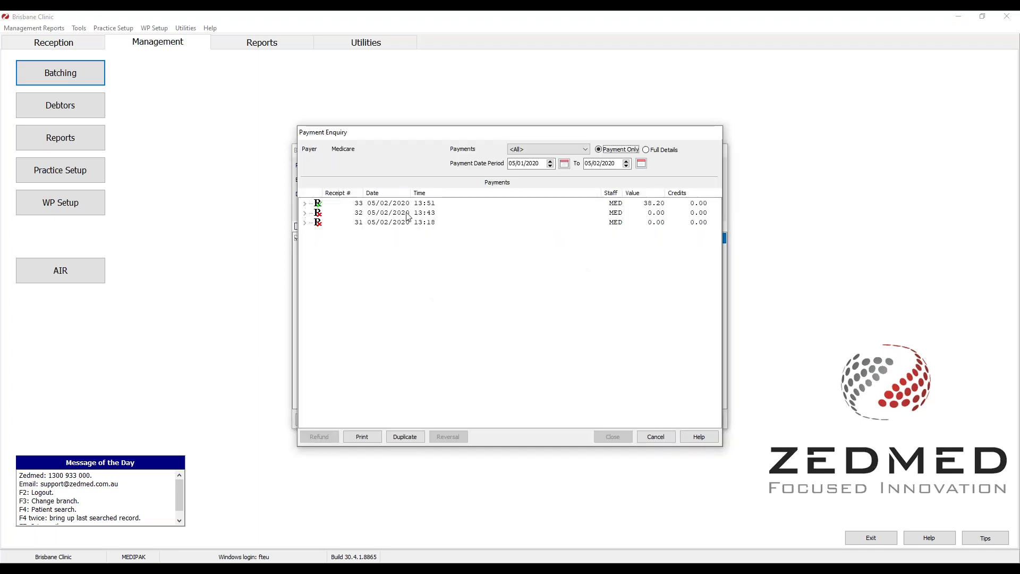
left_click(366, 205)
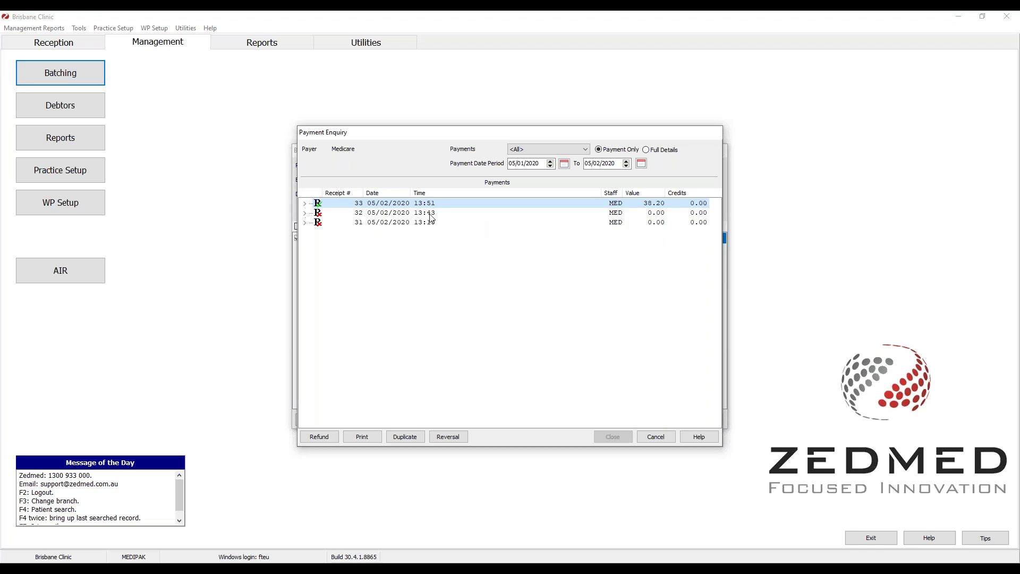
left_click(658, 437)
left_click(670, 419)
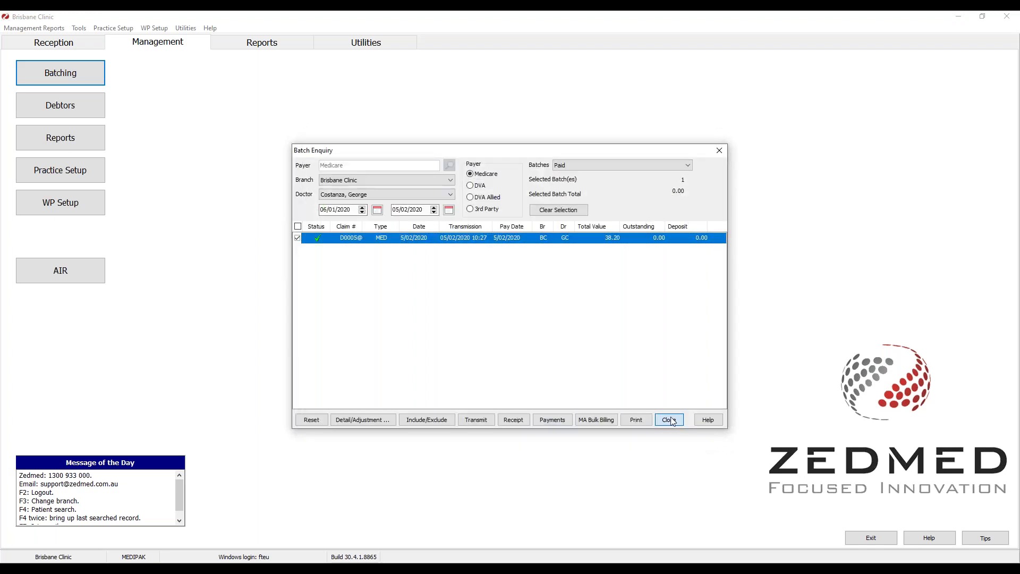